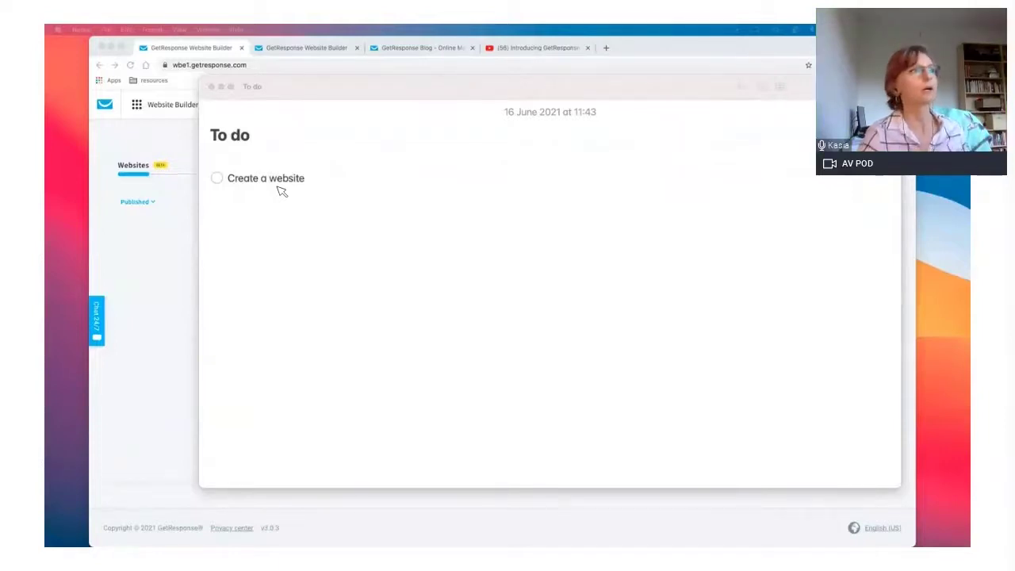
Bring up the Get started checklist note to read it, and return to the website builder in Chrome
{"action": "key", "text": "ctrl+Up"}
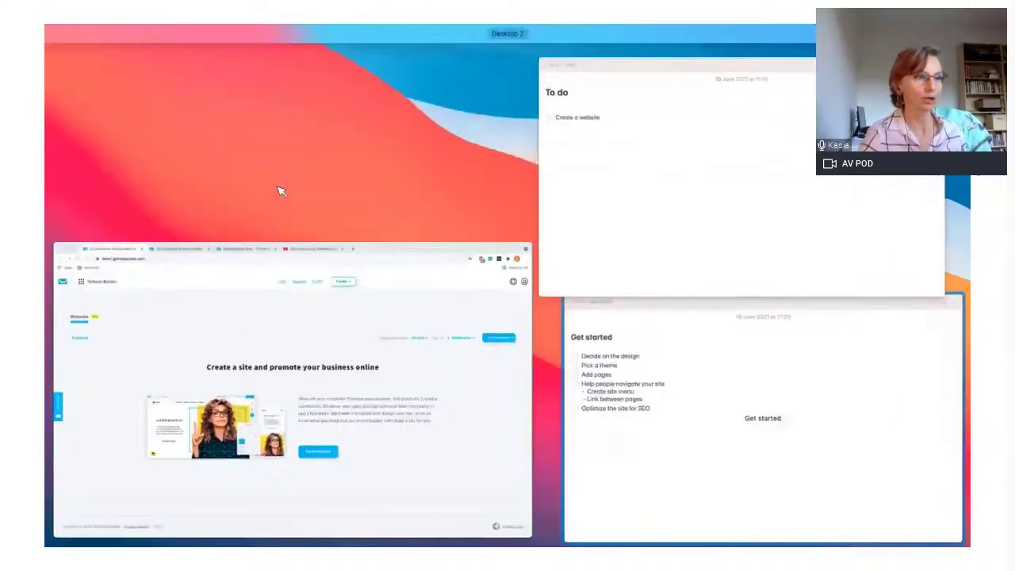
{"action": "left_click", "coordinate": [709, 455]}
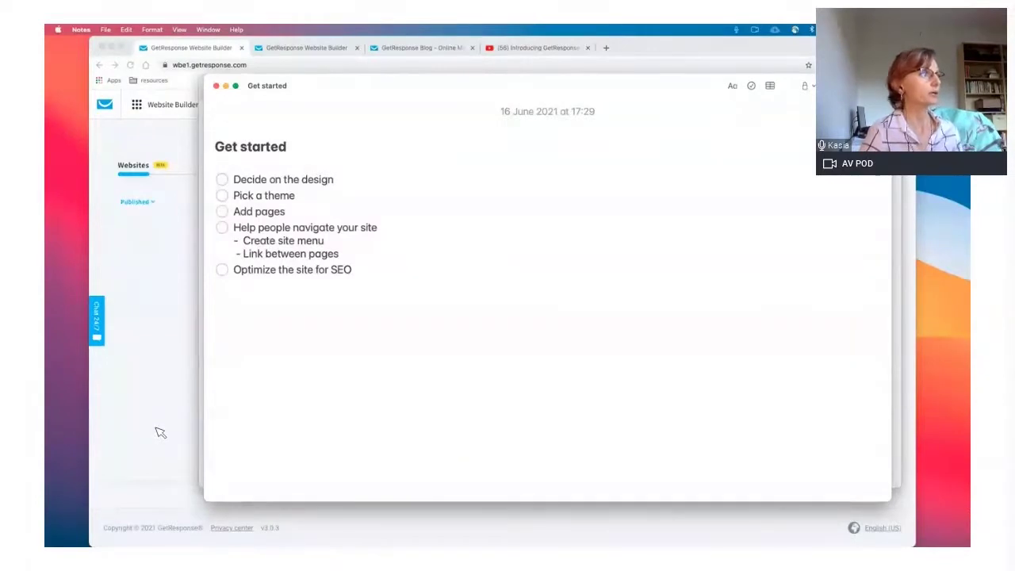
{"action": "left_click", "coordinate": [157, 366]}
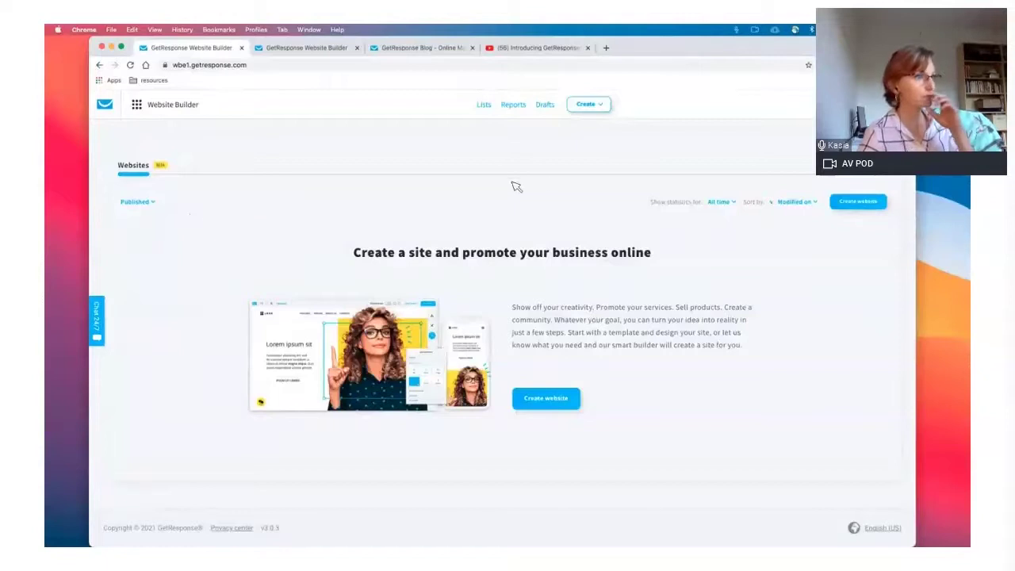
Start creating a website from a ready-made template and display the predesigned templates
{"action": "left_click", "coordinate": [861, 205]}
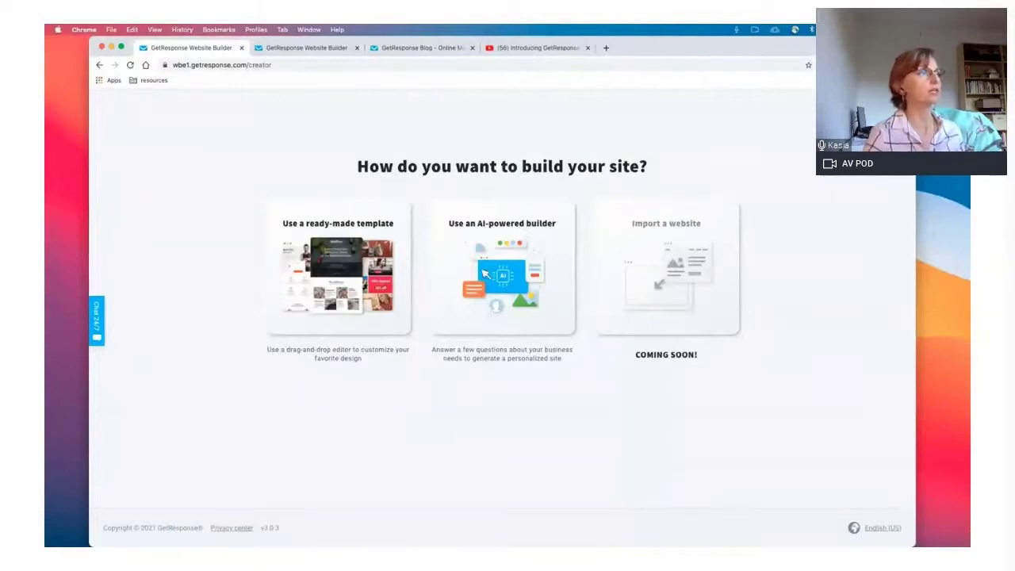
{"action": "left_click", "coordinate": [335, 287]}
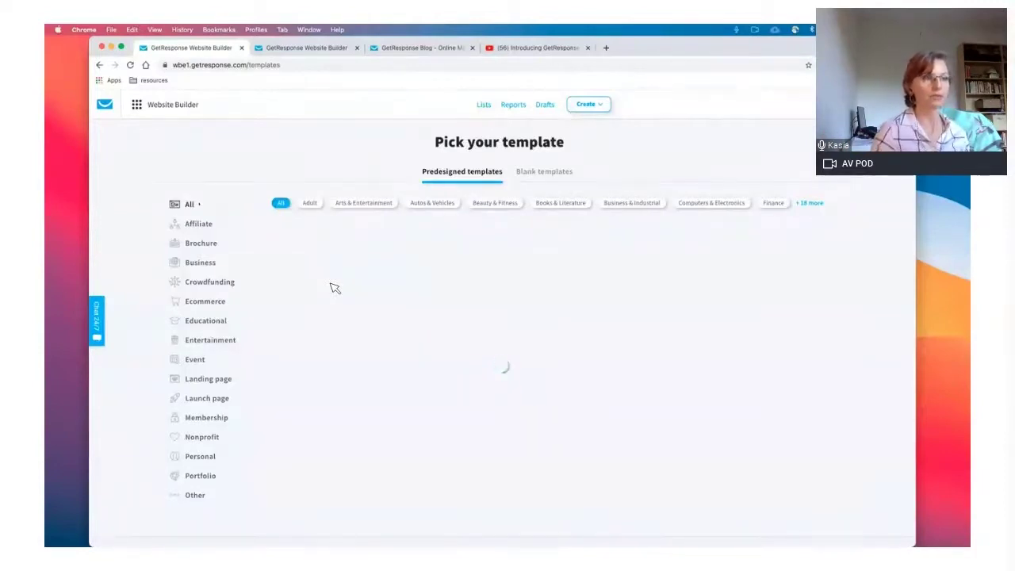
{"action": "scroll", "coordinate": [328, 343], "scroll_direction": "down", "scroll_amount": 1}
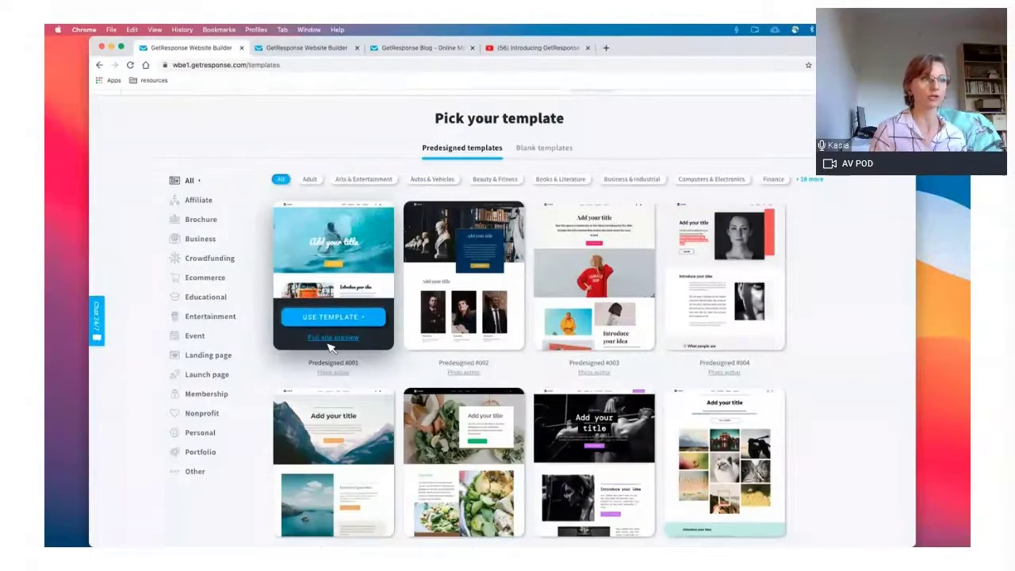
Expand the full list of industry categories, filter the templates to Jobs & Education, and look through them
{"action": "left_click", "coordinate": [811, 180]}
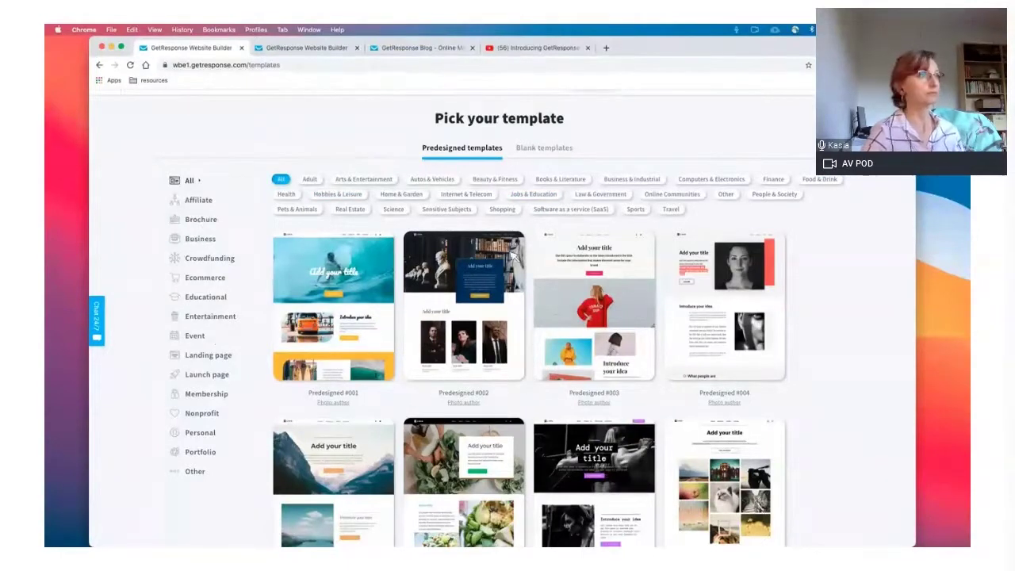
{"action": "left_click", "coordinate": [534, 194]}
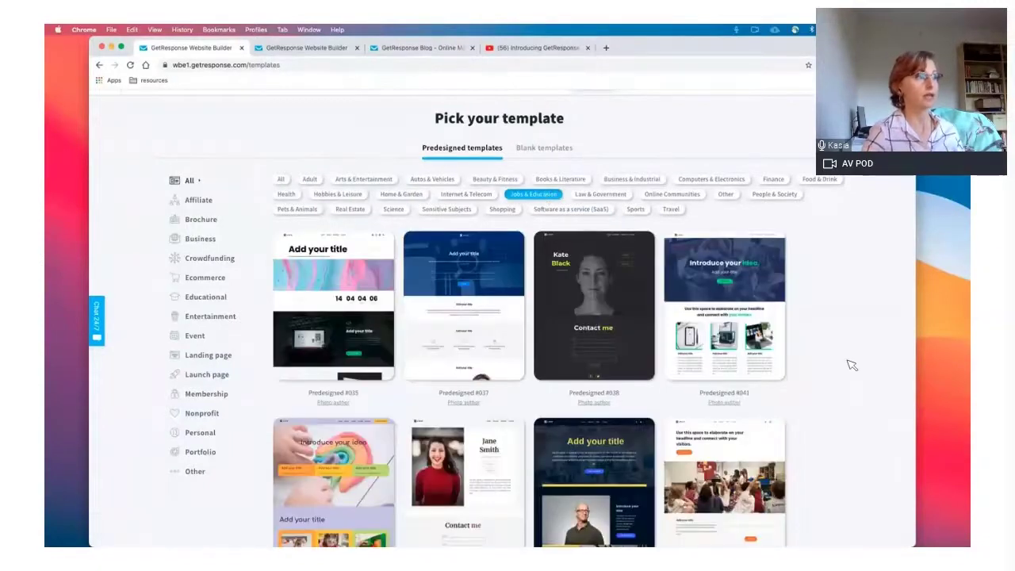
{"action": "scroll", "coordinate": [851, 364], "scroll_direction": "down", "scroll_amount": 2}
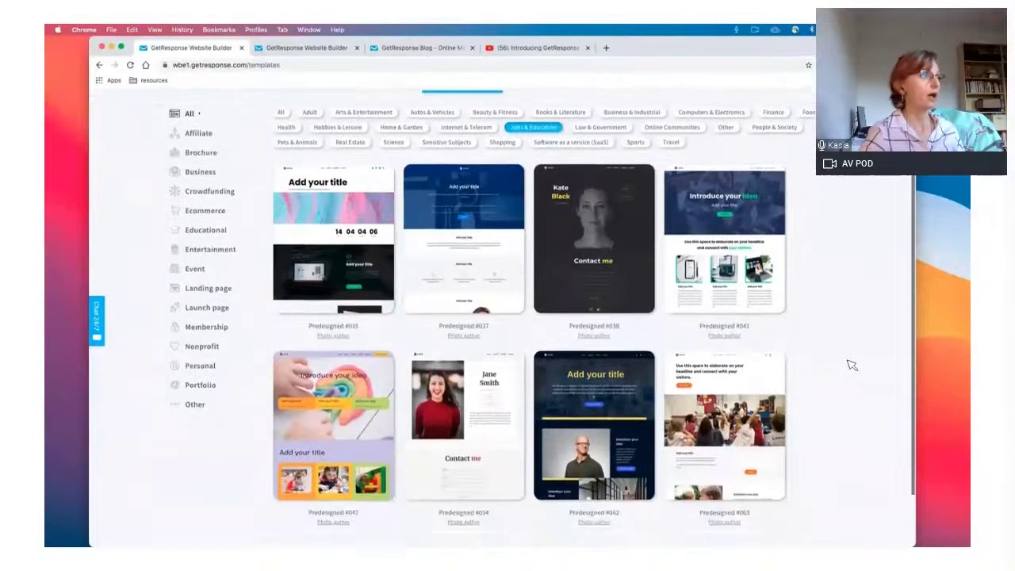
{"action": "scroll", "coordinate": [851, 365], "scroll_direction": "down", "scroll_amount": 1}
{"action": "scroll", "coordinate": [851, 365], "scroll_direction": "down", "scroll_amount": 1}
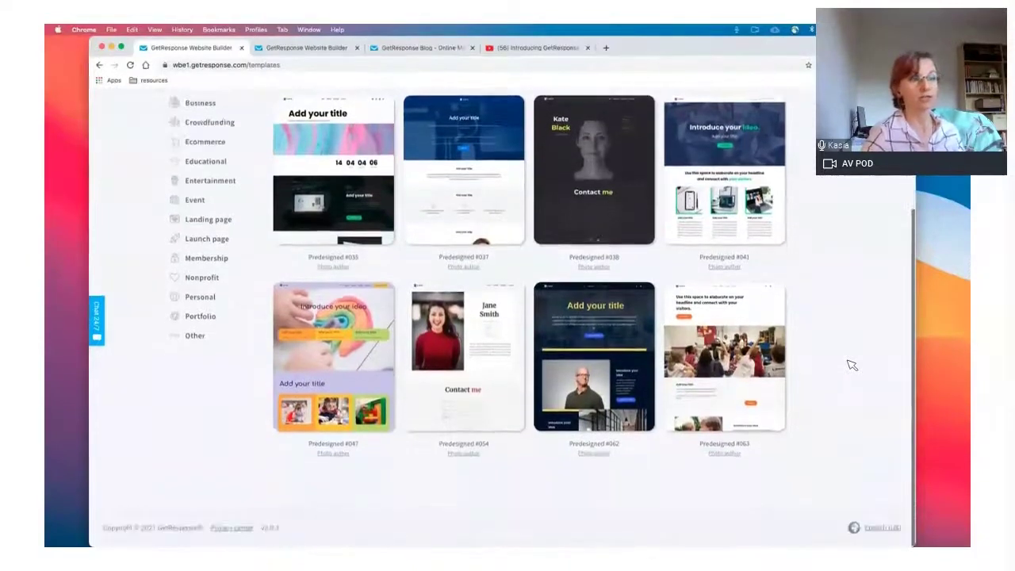
Open the full site preview of template Predesigned #063 and use that template for the site
{"action": "mouse_move", "coordinate": [737, 370]}
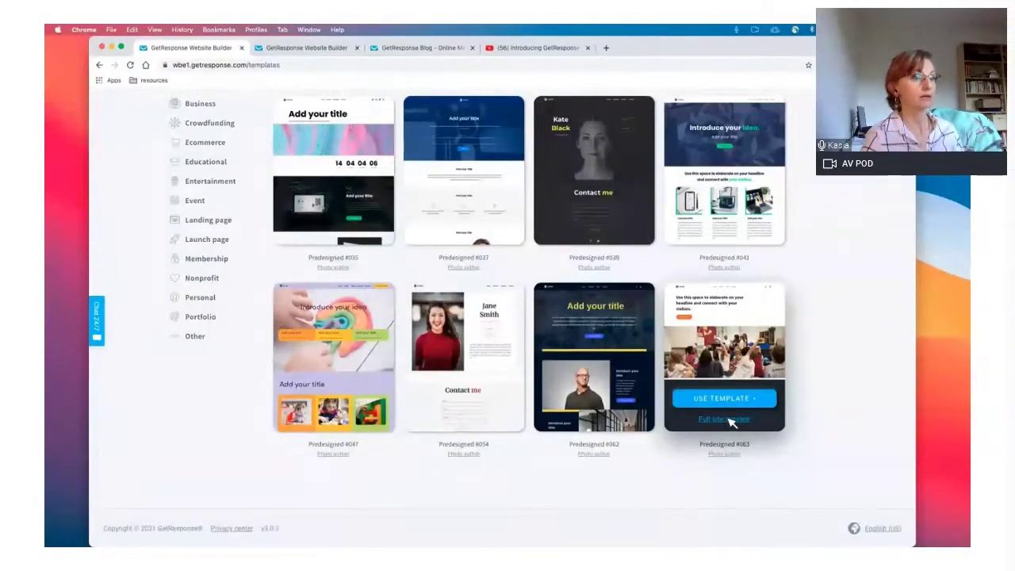
{"action": "left_click", "coordinate": [724, 419]}
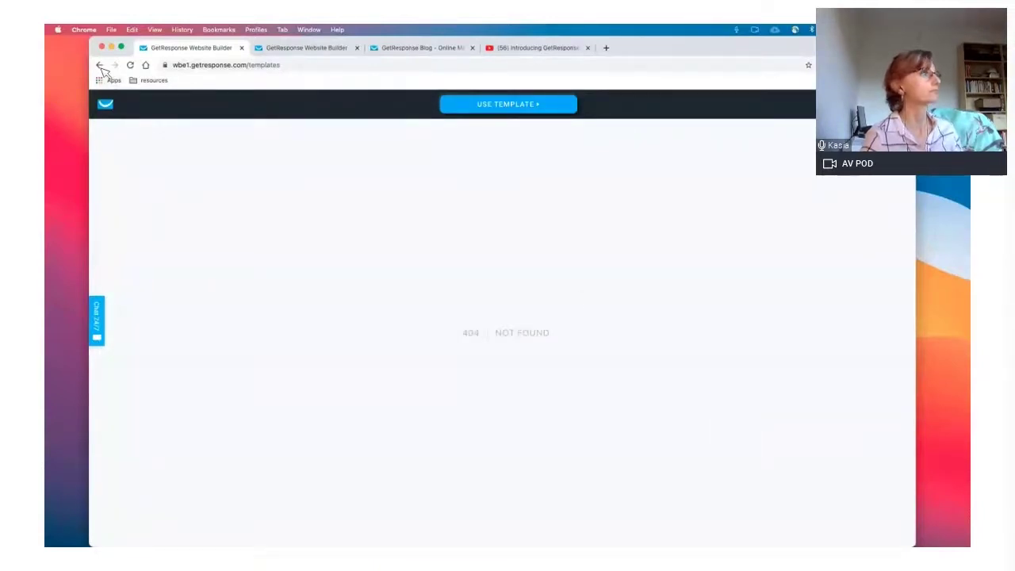
{"action": "left_click", "coordinate": [512, 105]}
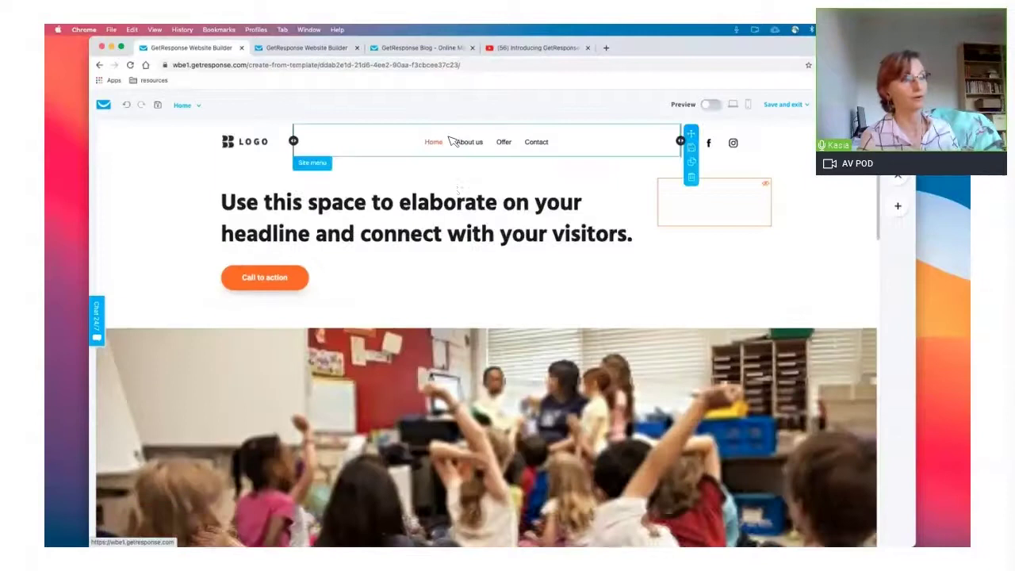
Look through the template's Home page content, and view its About us and Offer pages
{"action": "scroll", "coordinate": [468, 229], "scroll_direction": "down", "scroll_amount": 5}
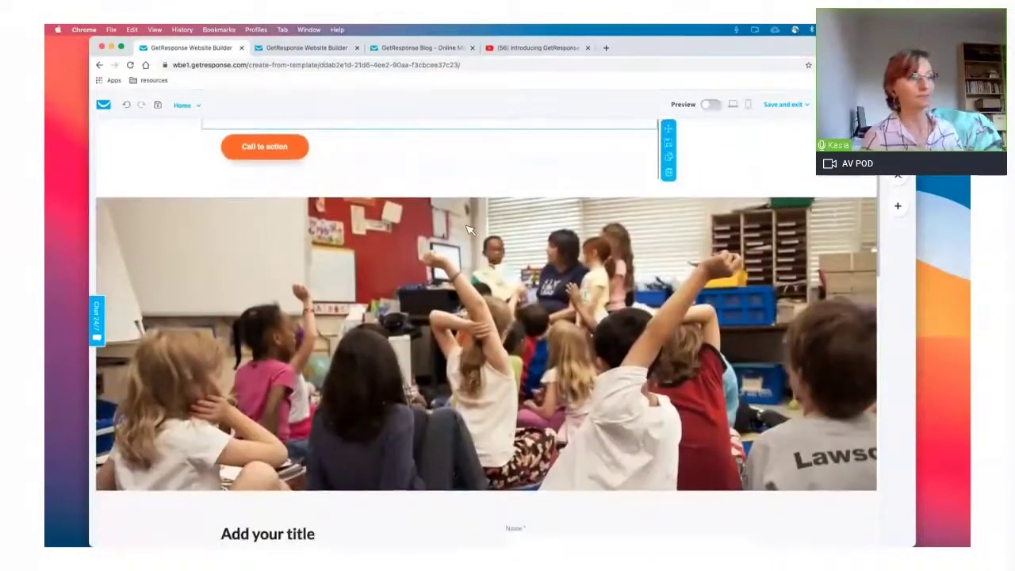
{"action": "scroll", "coordinate": [468, 229], "scroll_direction": "up", "scroll_amount": 2}
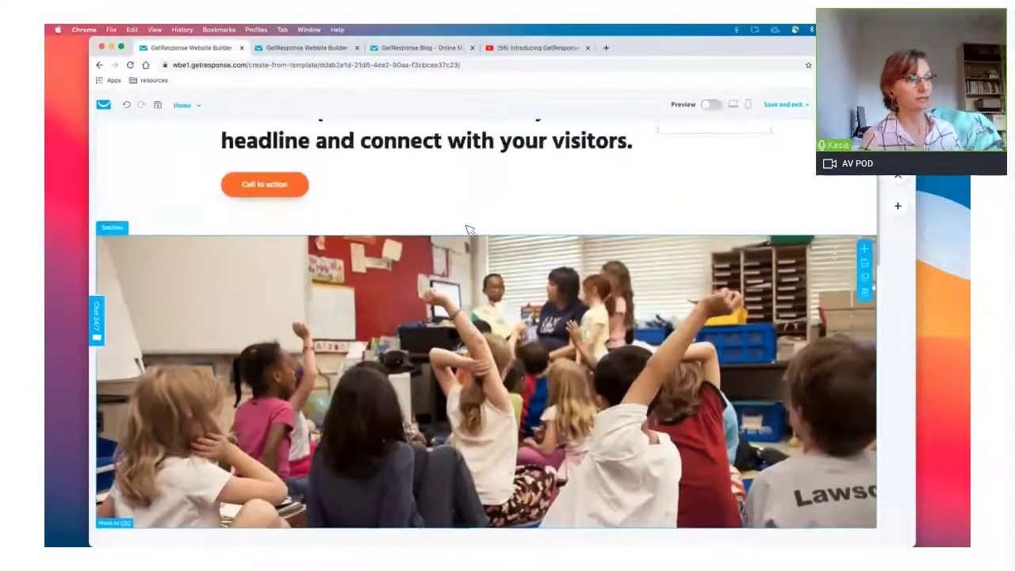
{"action": "scroll", "coordinate": [467, 229], "scroll_direction": "down", "scroll_amount": 5}
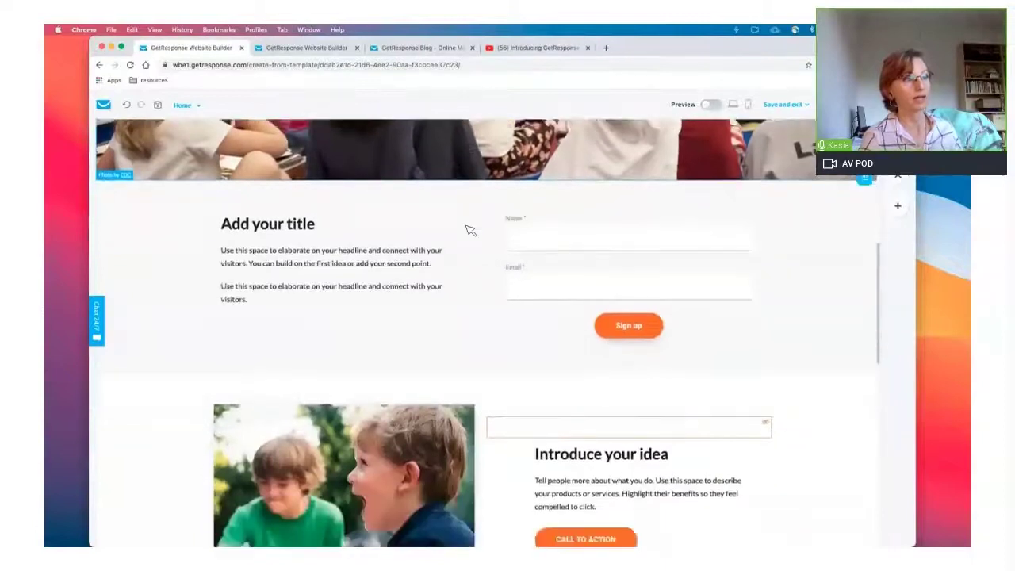
{"action": "scroll", "coordinate": [208, 185], "scroll_direction": "up", "scroll_amount": 8}
{"action": "left_click", "coordinate": [184, 105]}
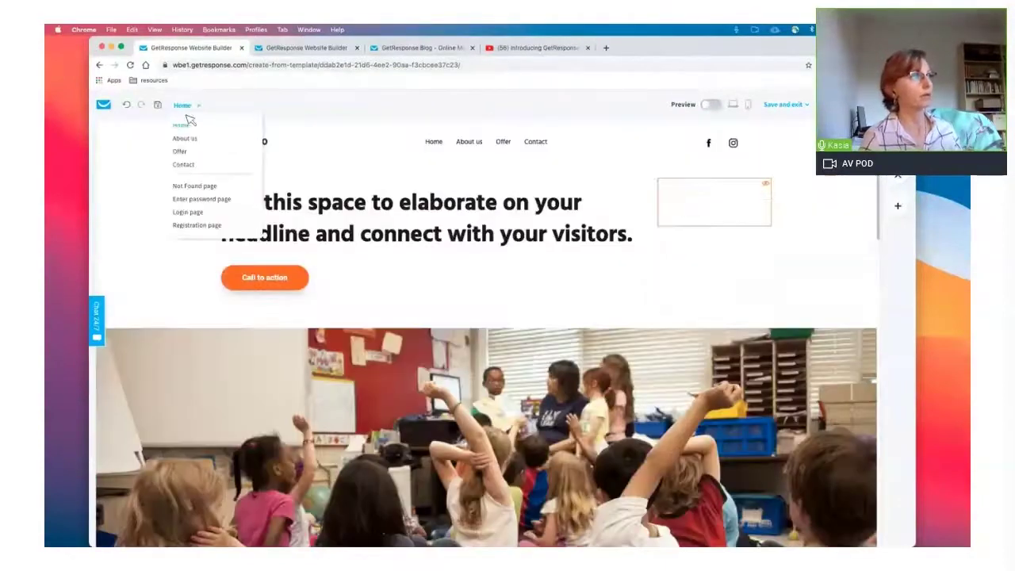
{"action": "left_click", "coordinate": [185, 139]}
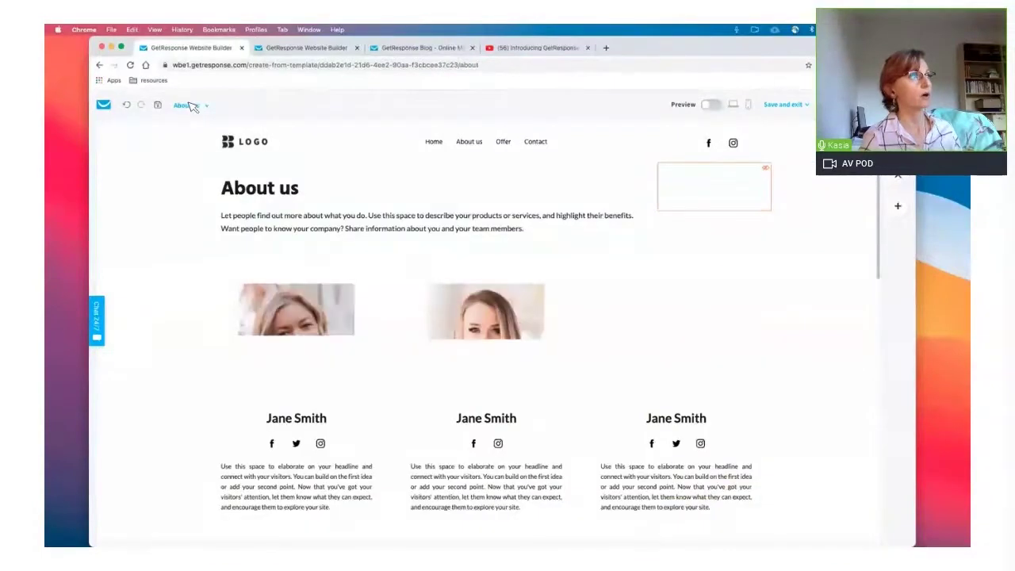
{"action": "left_click", "coordinate": [190, 108]}
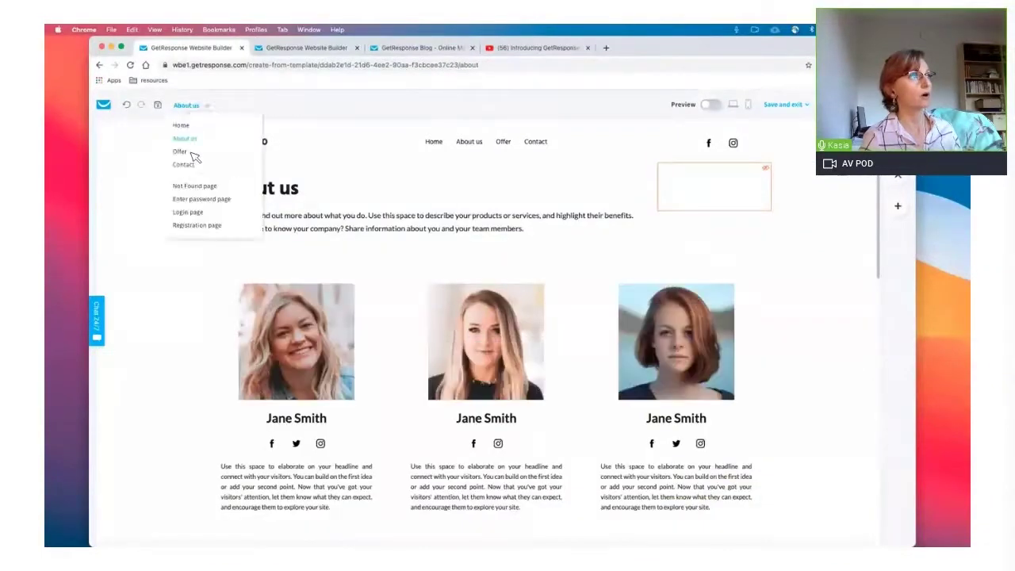
{"action": "left_click", "coordinate": [193, 152]}
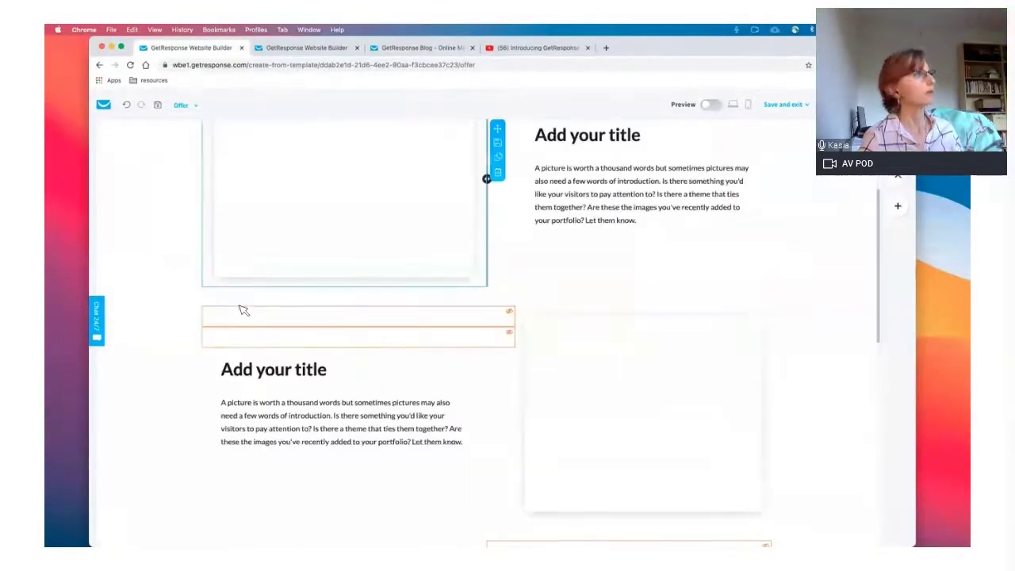
Leave the template editor without saving and start a new website with the AI-powered builder
{"action": "left_click", "coordinate": [111, 109]}
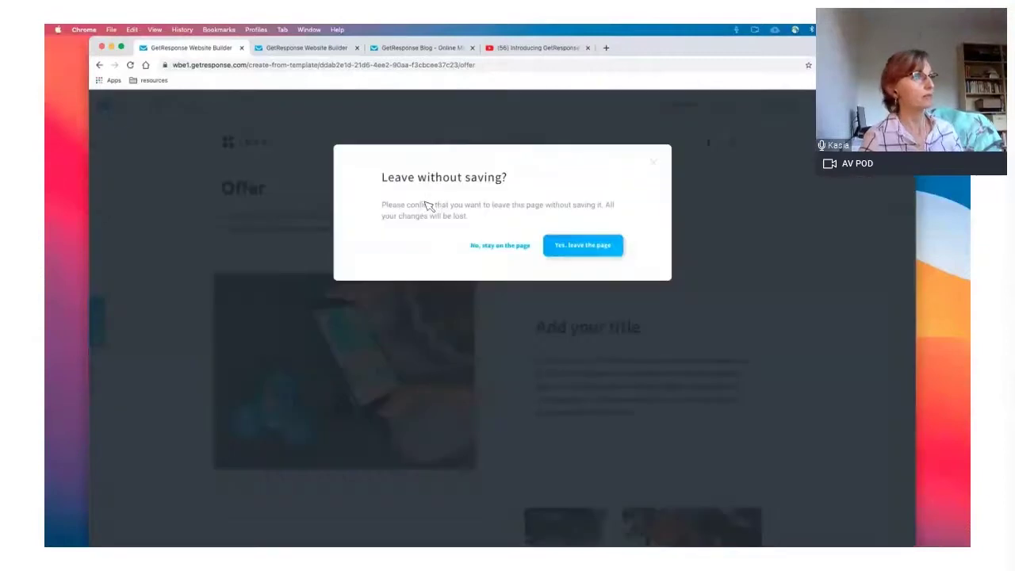
{"action": "left_click", "coordinate": [591, 255]}
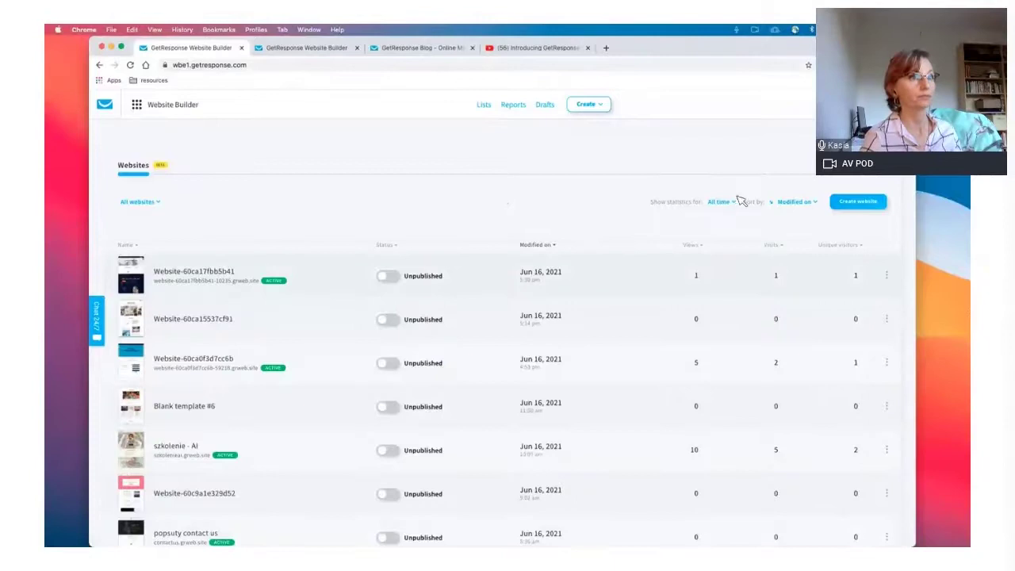
{"action": "left_click", "coordinate": [848, 203]}
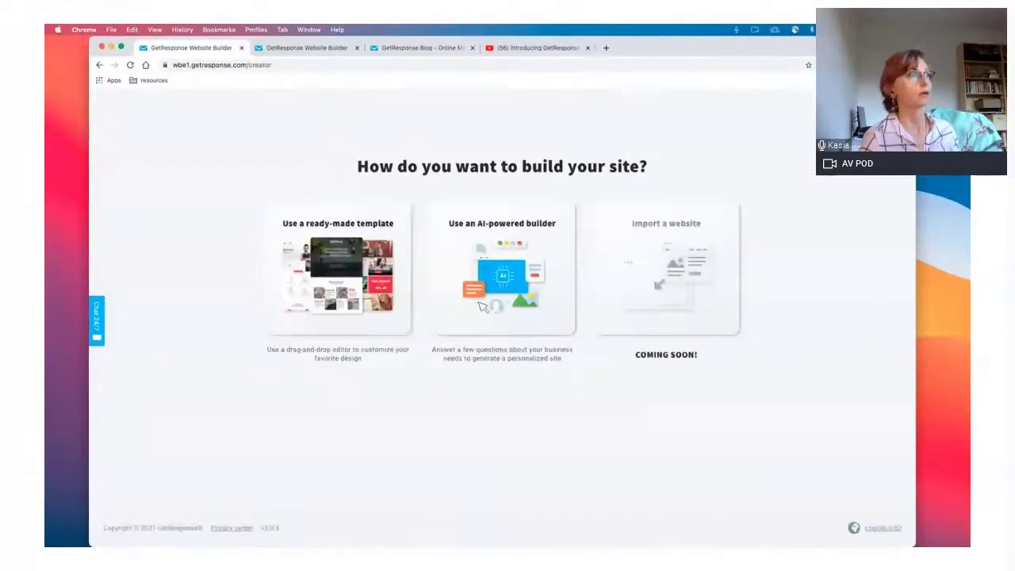
{"action": "left_click", "coordinate": [513, 273]}
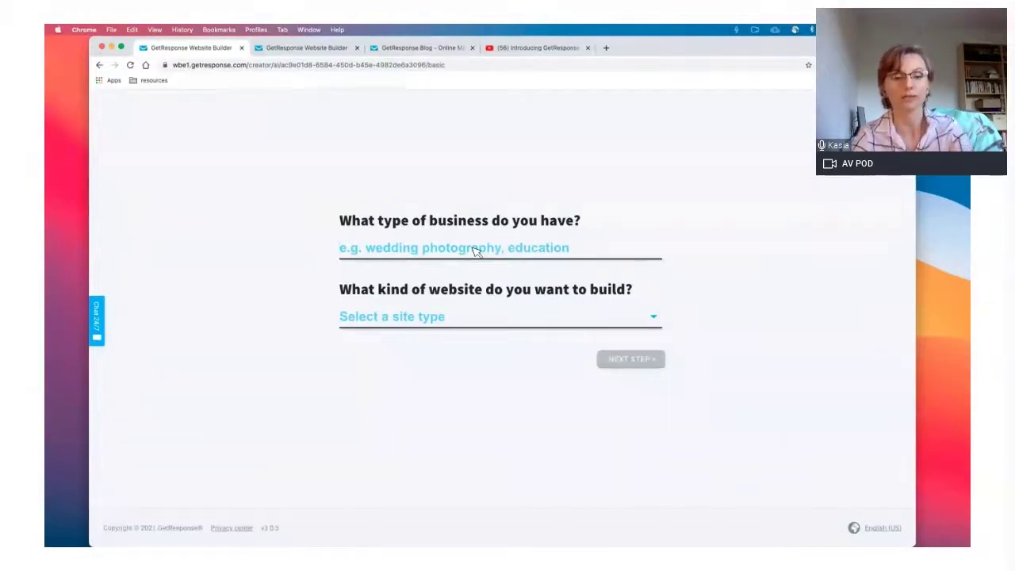
Search for a career-related business type and choose Career Resources & Planning
{"action": "type", "text": "carre"}
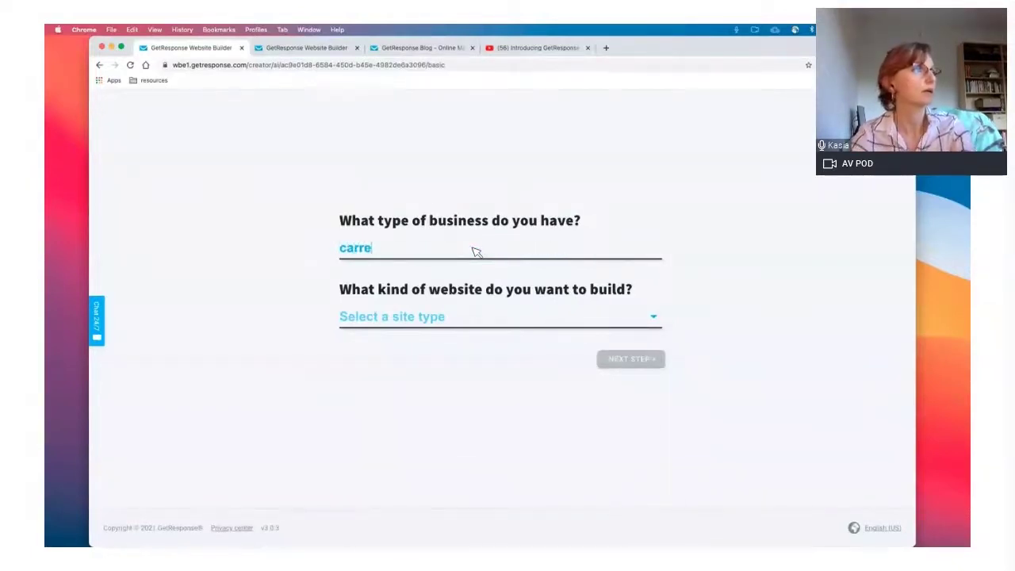
{"action": "key", "text": "BackSpace"}
{"action": "key", "text": "BackSpace"}
{"action": "type", "text": "ee"}
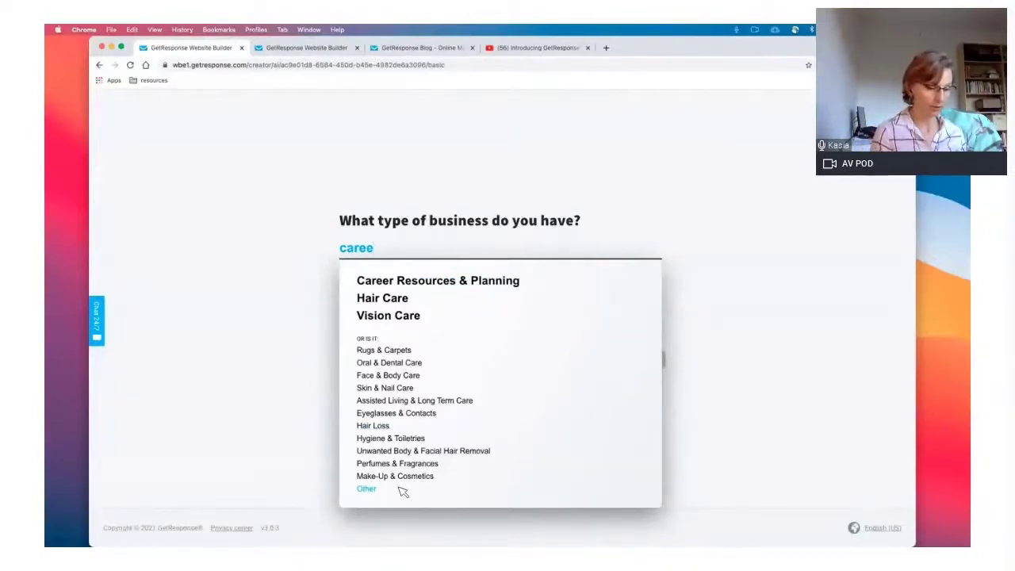
{"action": "left_click", "coordinate": [472, 281]}
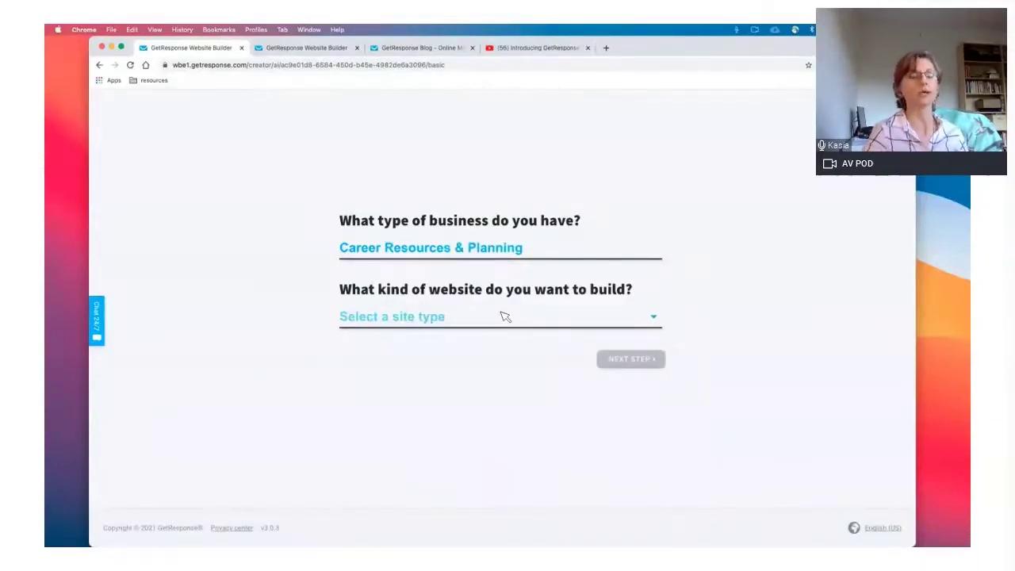
Choose Business as the kind of website to build and continue to the feature recommendations
{"action": "left_click", "coordinate": [505, 316]}
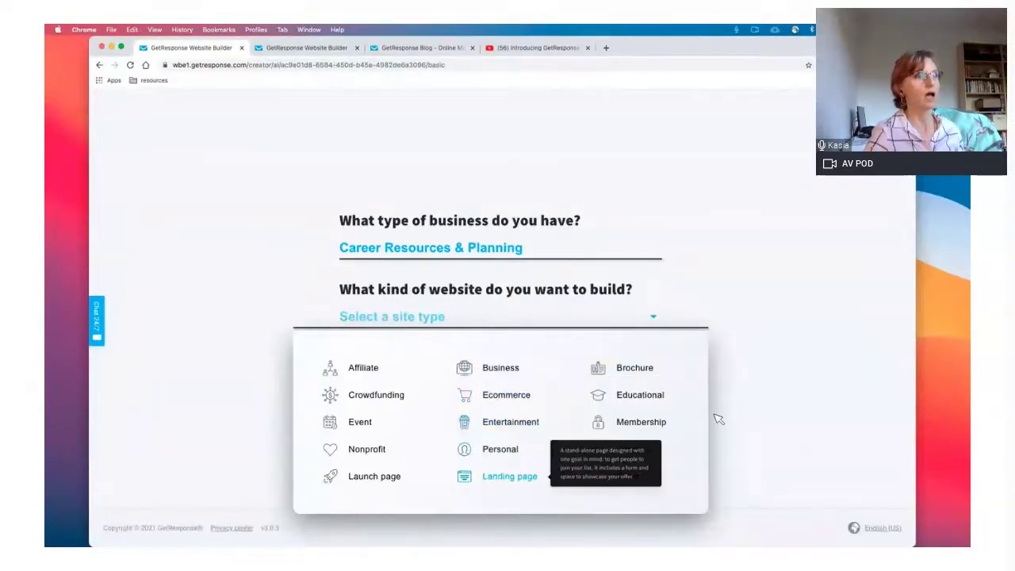
{"action": "left_click", "coordinate": [504, 371]}
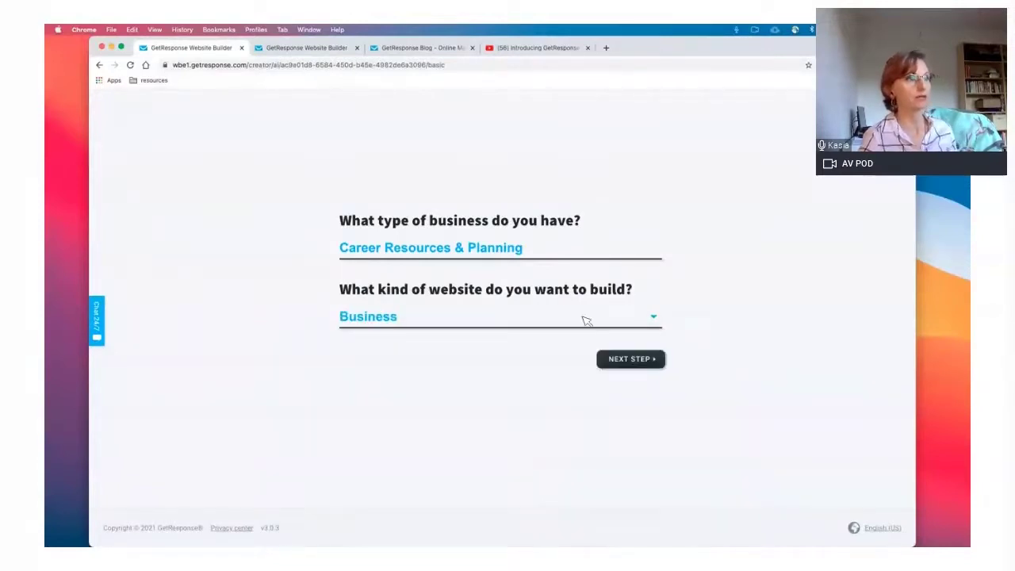
{"action": "left_click", "coordinate": [635, 361]}
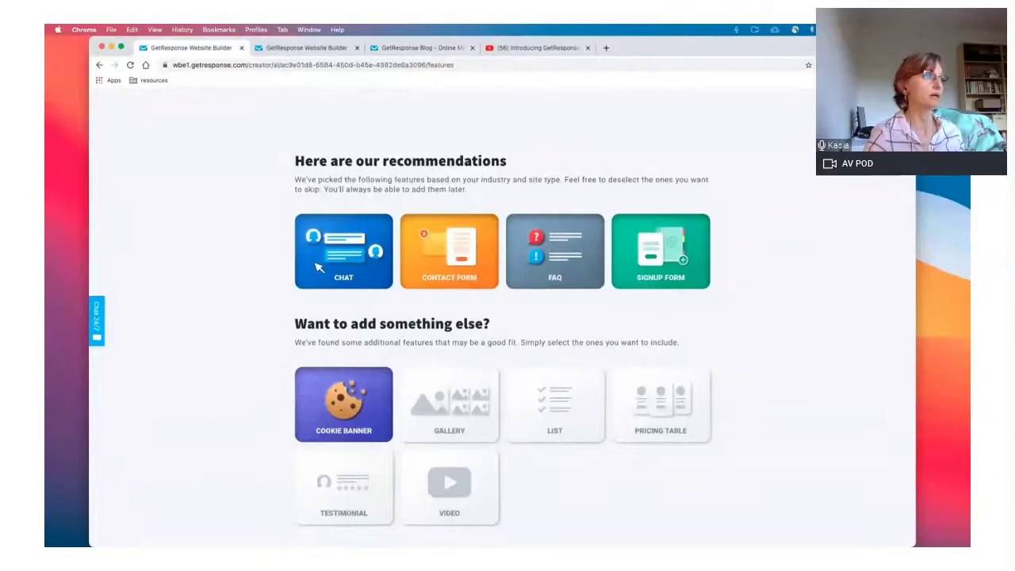
Deselect the recommended Chat feature and add the Video and Gallery features to the site
{"action": "left_click", "coordinate": [352, 261]}
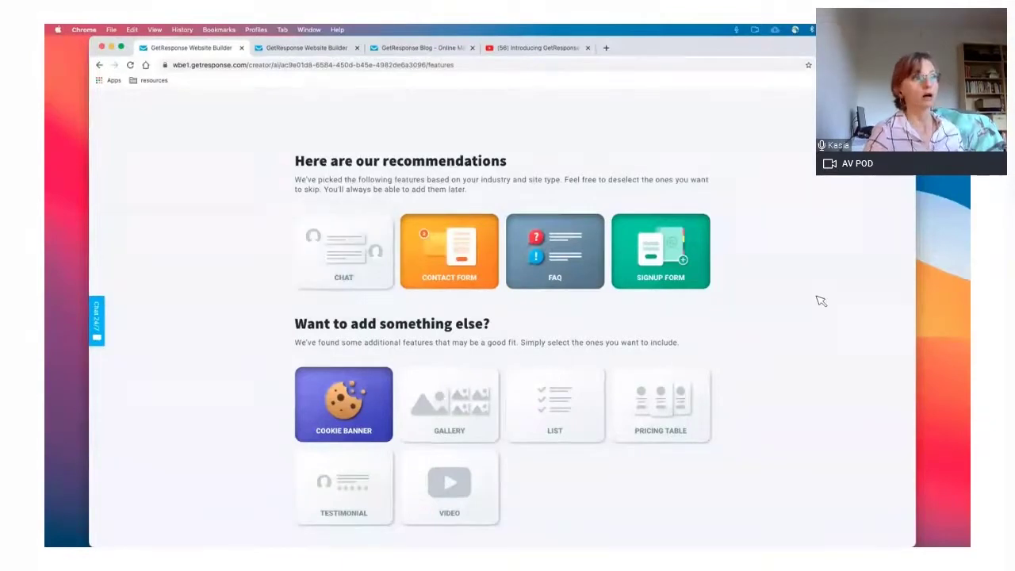
{"action": "scroll", "coordinate": [820, 298], "scroll_direction": "down", "scroll_amount": 1}
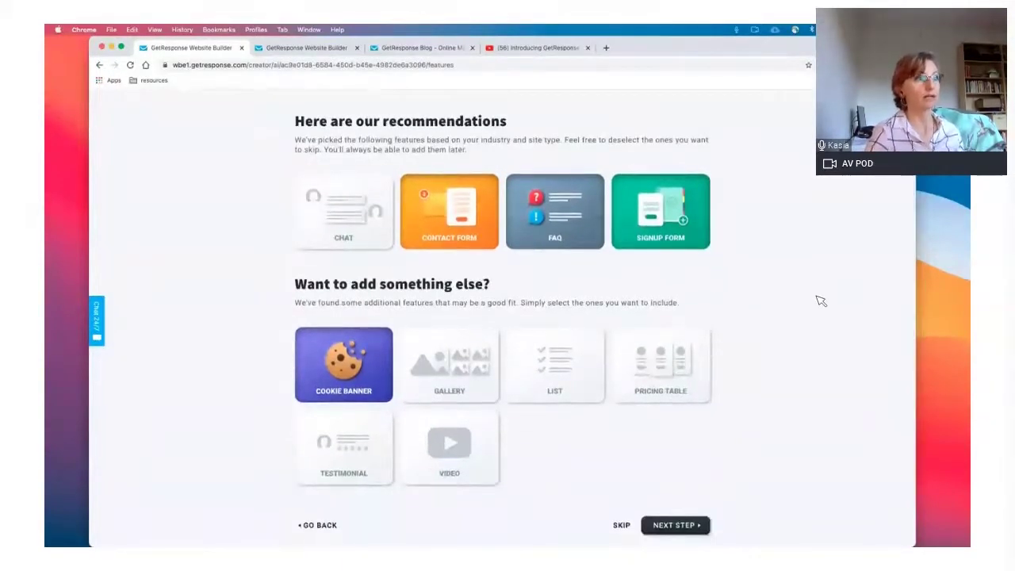
{"action": "scroll", "coordinate": [821, 301], "scroll_direction": "down", "scroll_amount": 1}
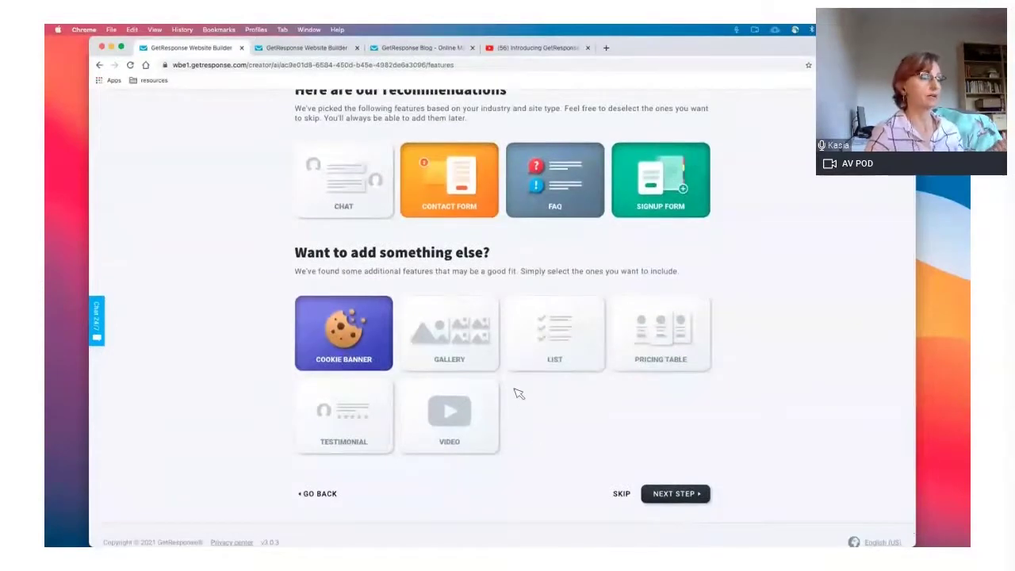
{"action": "left_click", "coordinate": [464, 426]}
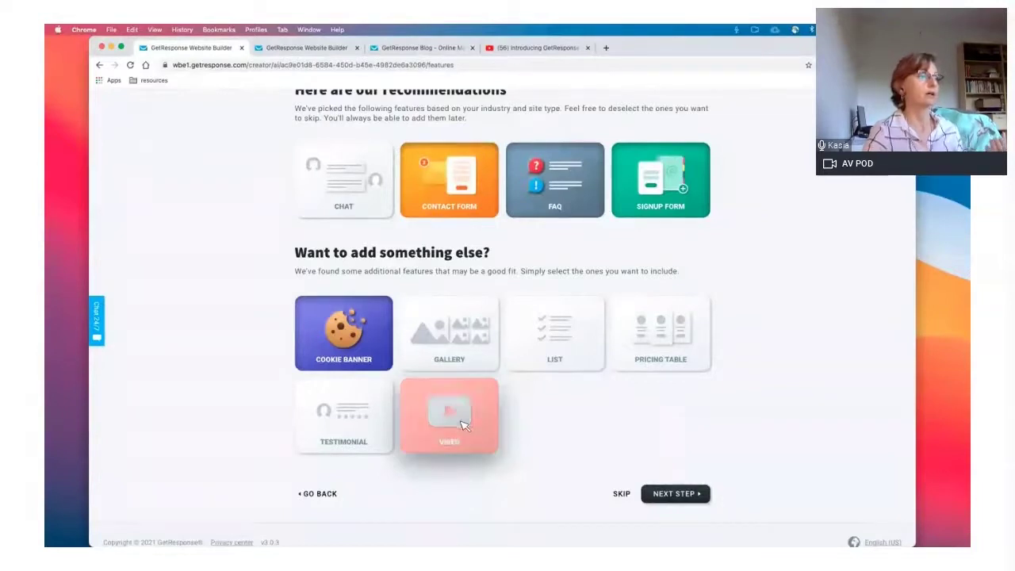
{"action": "left_click", "coordinate": [454, 345]}
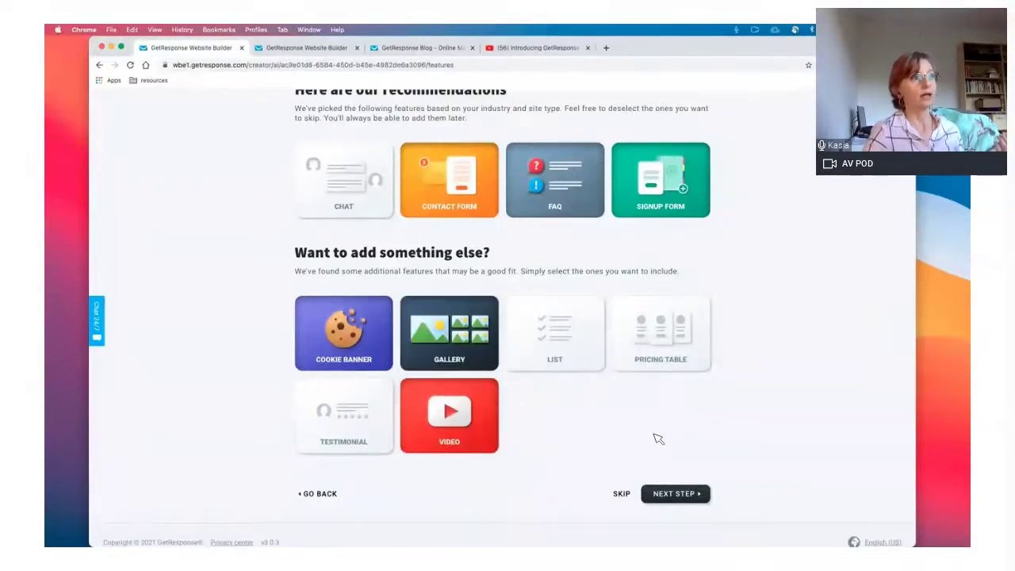
Accept the selected features, choose the Balance color and font theme, and continue to the company details
{"action": "scroll", "coordinate": [657, 438], "scroll_direction": "down", "scroll_amount": 1}
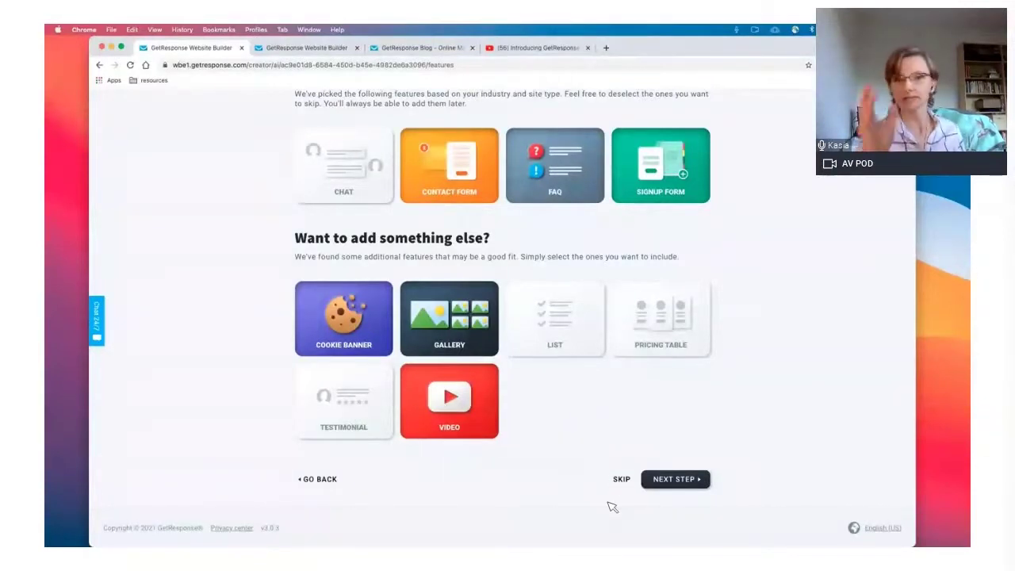
{"action": "left_click", "coordinate": [672, 480]}
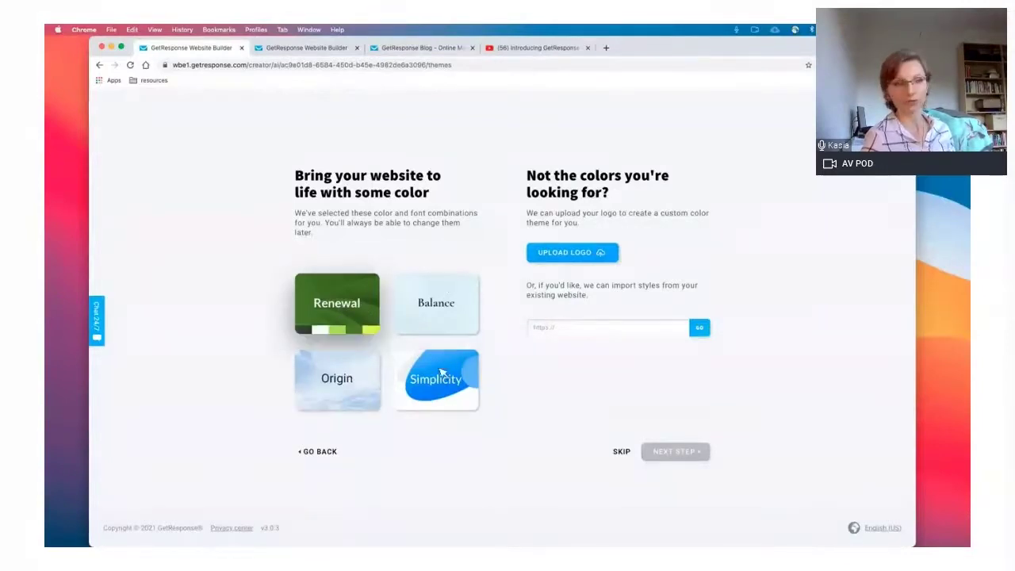
{"action": "left_click", "coordinate": [448, 306]}
{"action": "left_click", "coordinate": [689, 454]}
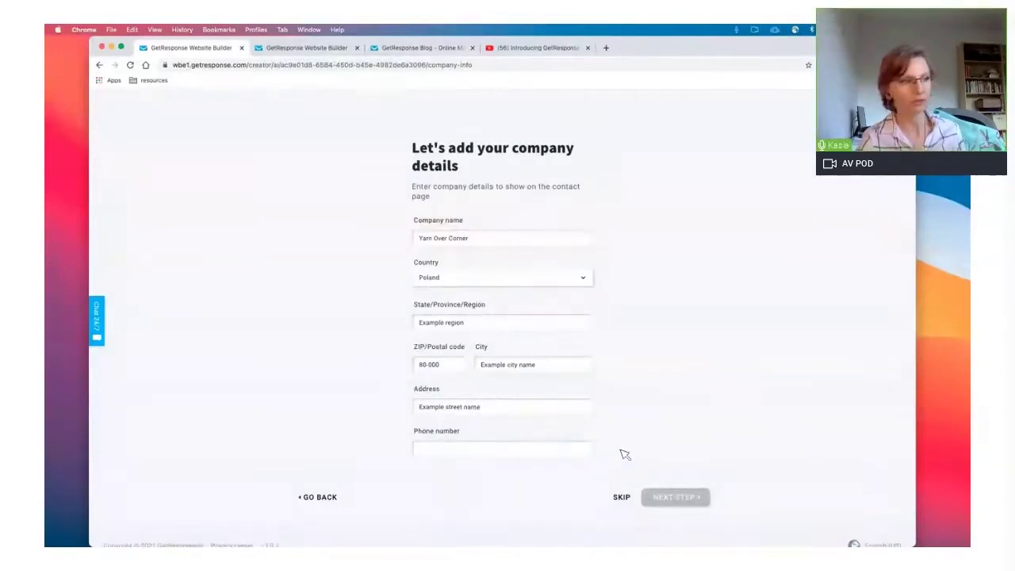
Skip the company details and use the middle suggested design with the businessman raising his arms
{"action": "left_click", "coordinate": [623, 500]}
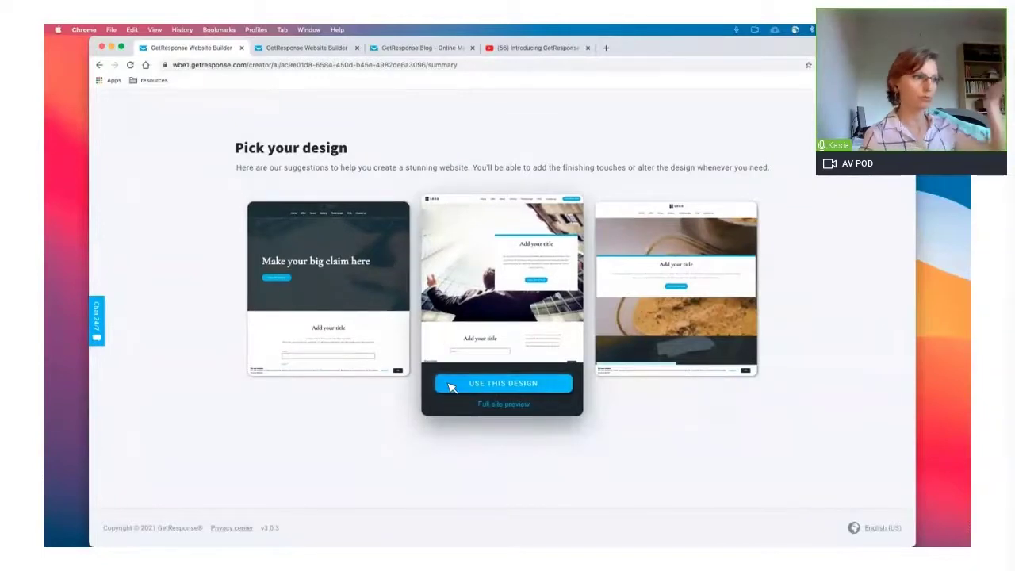
{"action": "left_click", "coordinate": [489, 386]}
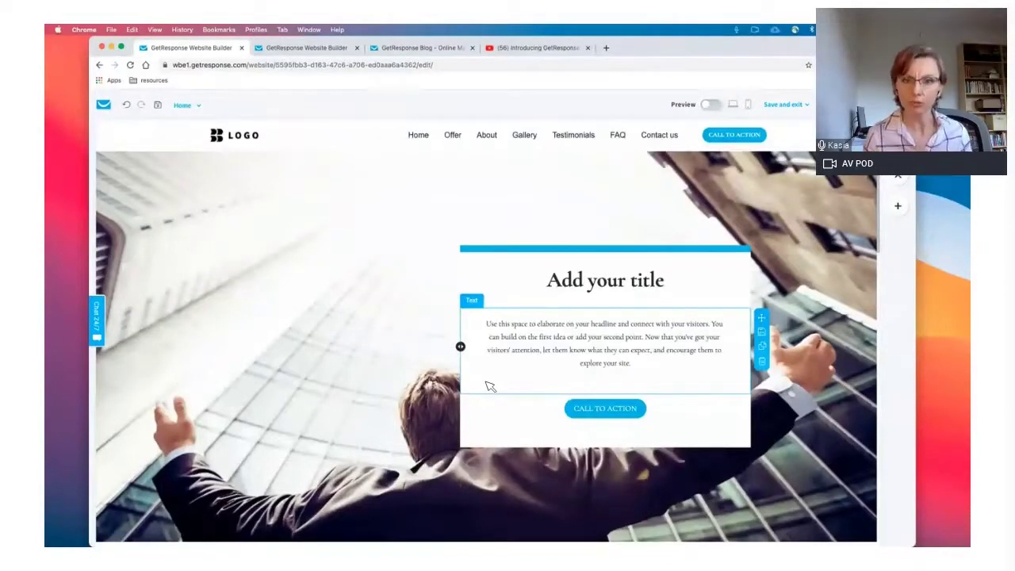
Look through the generated Offer, About and Gallery pages of the new website
{"action": "left_click", "coordinate": [195, 106]}
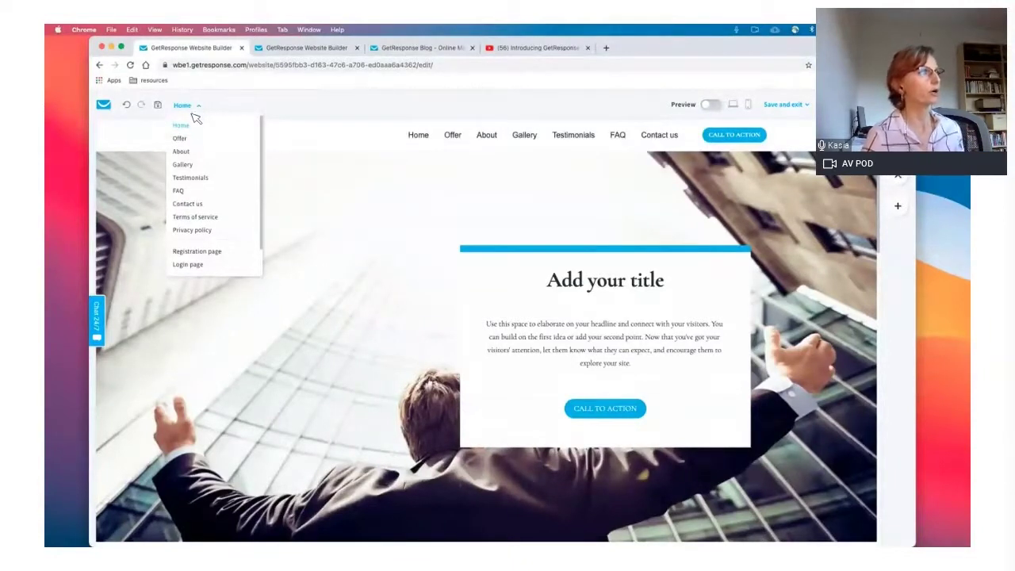
{"action": "left_click", "coordinate": [186, 138]}
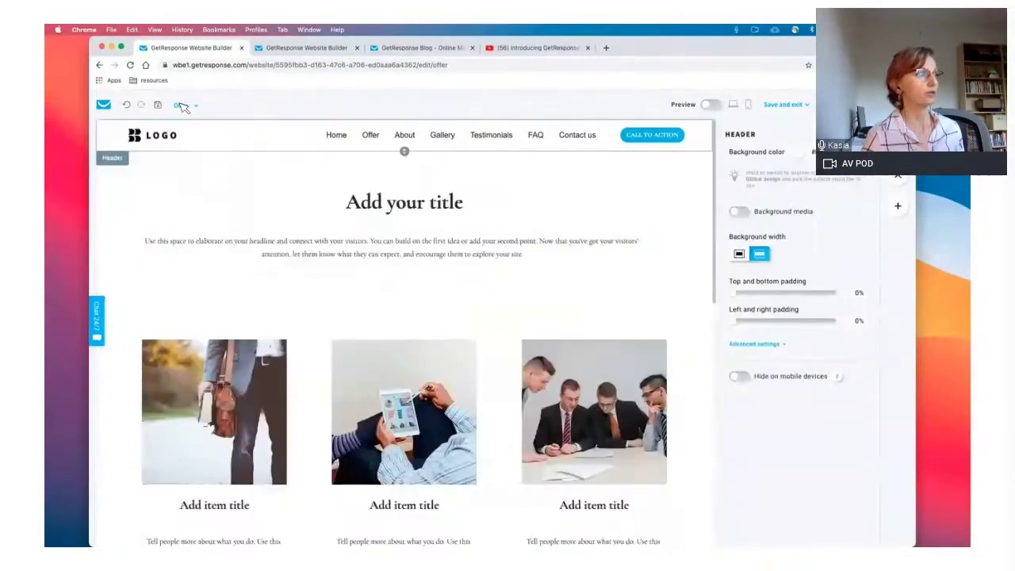
{"action": "left_click", "coordinate": [181, 106]}
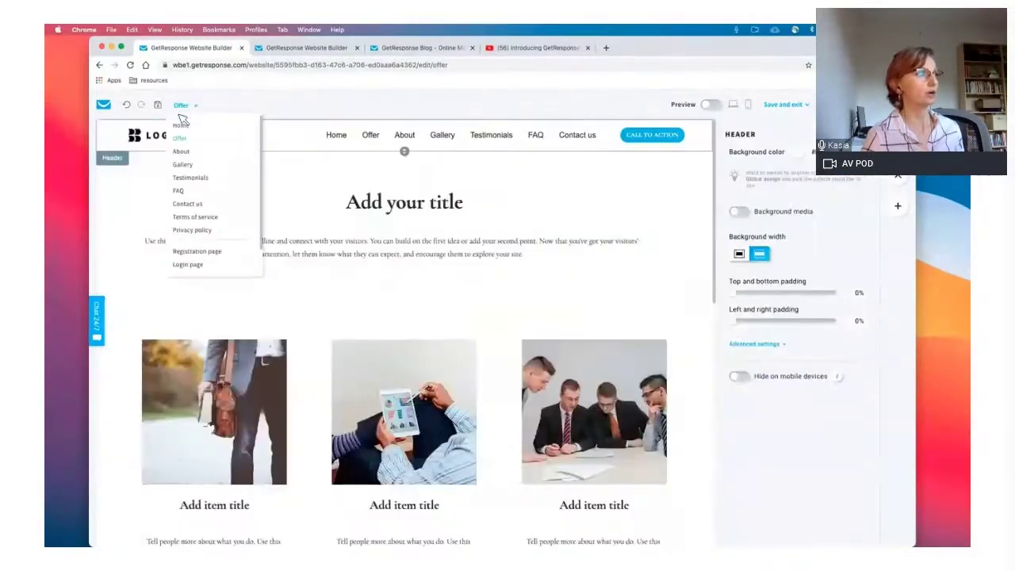
{"action": "left_click", "coordinate": [183, 151]}
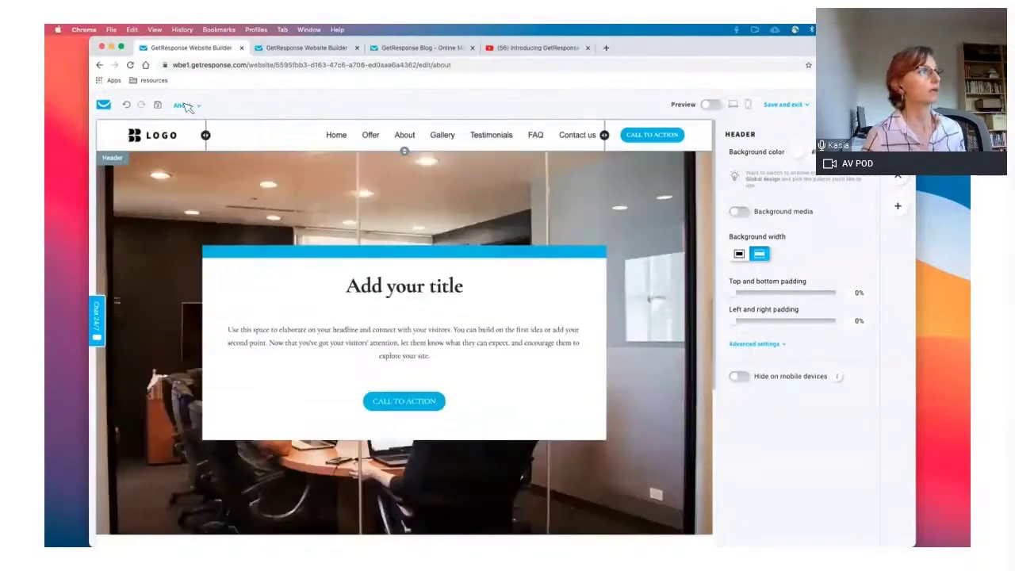
{"action": "left_click", "coordinate": [185, 106]}
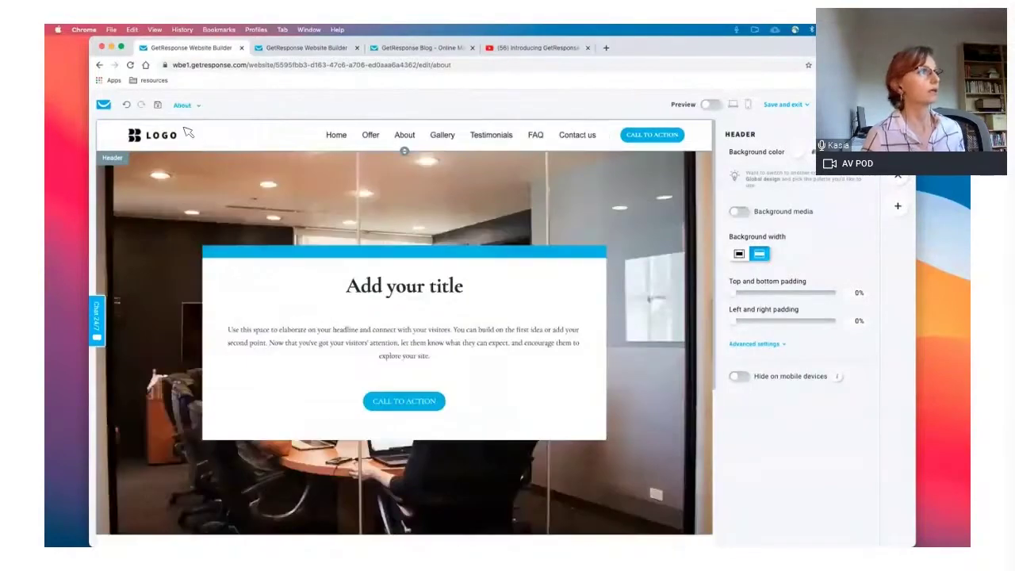
{"action": "left_click", "coordinate": [189, 165]}
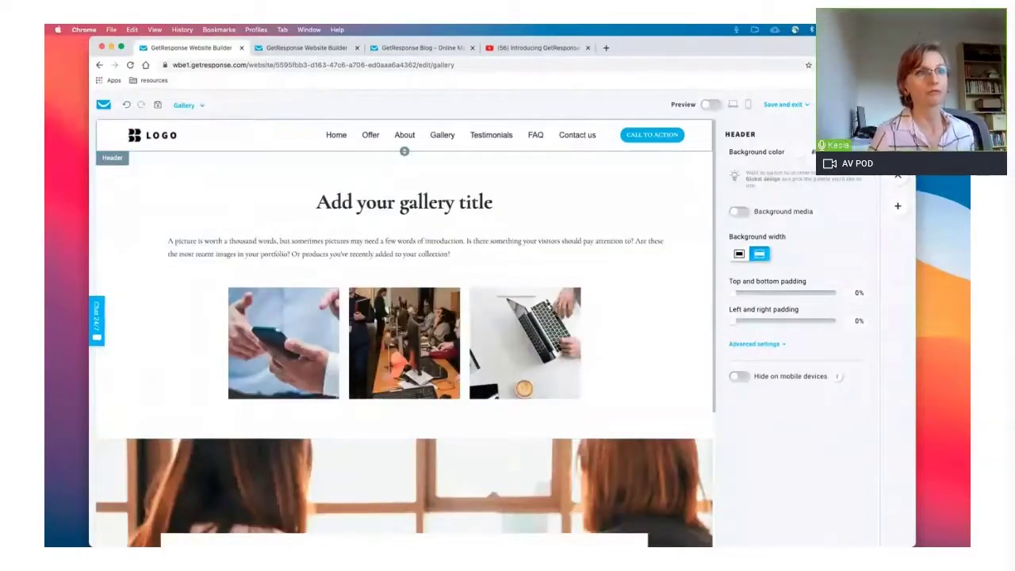
Review the site's list of managed pages, including the registration, login and not-found pages
{"action": "left_click", "coordinate": [897, 144]}
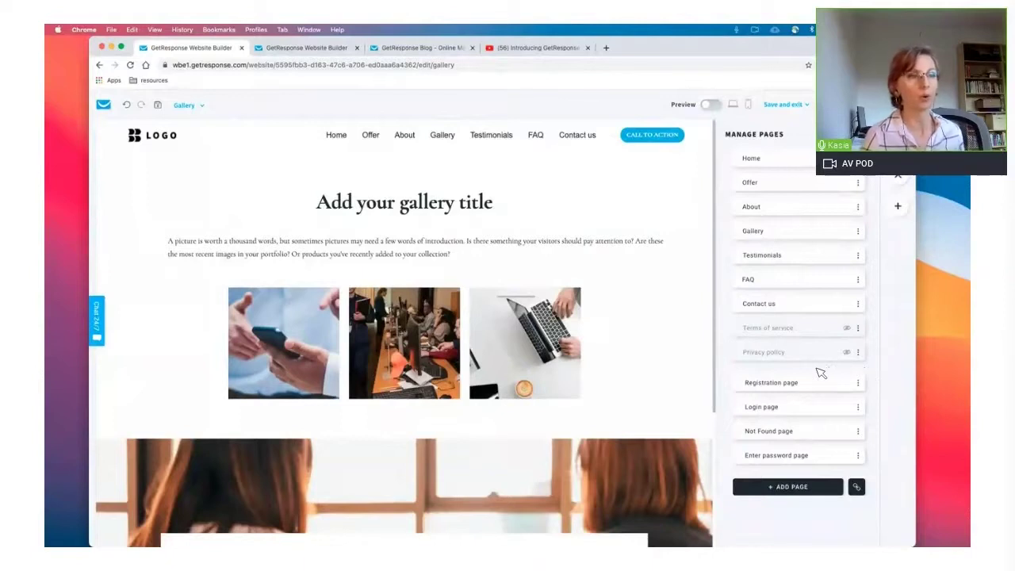
{"action": "left_click", "coordinate": [785, 379]}
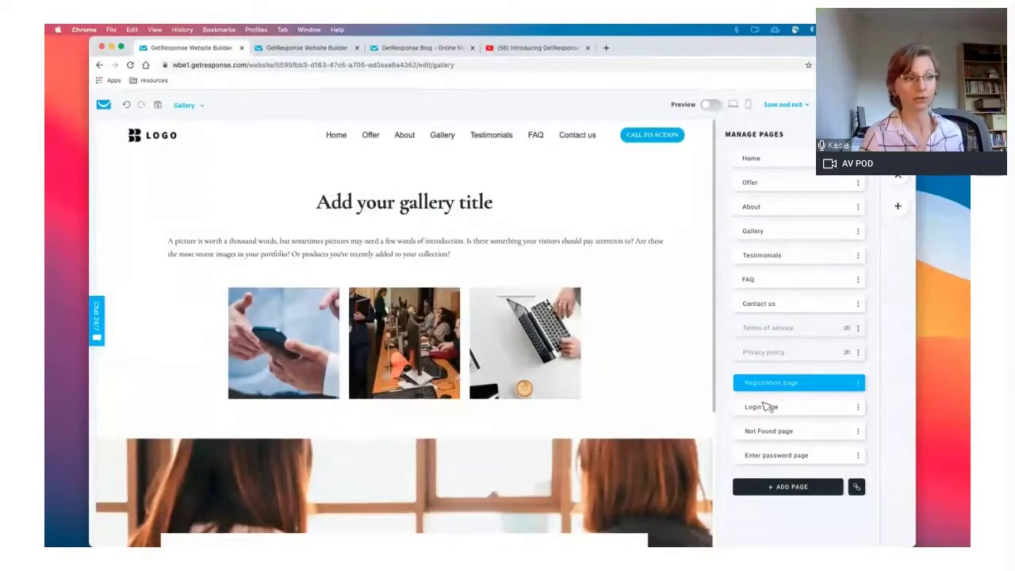
{"action": "left_click", "coordinate": [780, 411]}
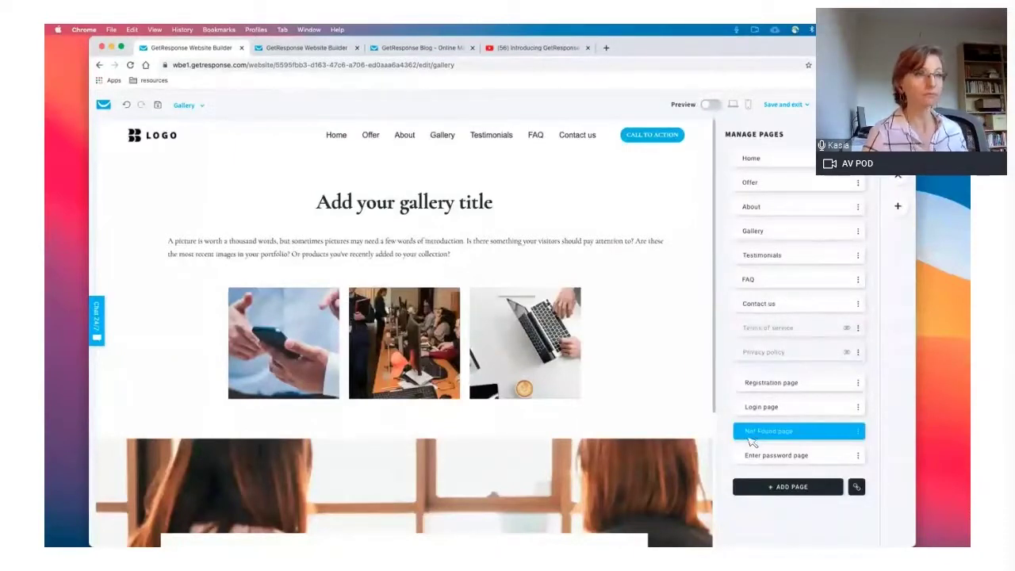
Examine the site's global design settings, including the alternative color palettes, typography and button styles
{"action": "left_click", "coordinate": [902, 177]}
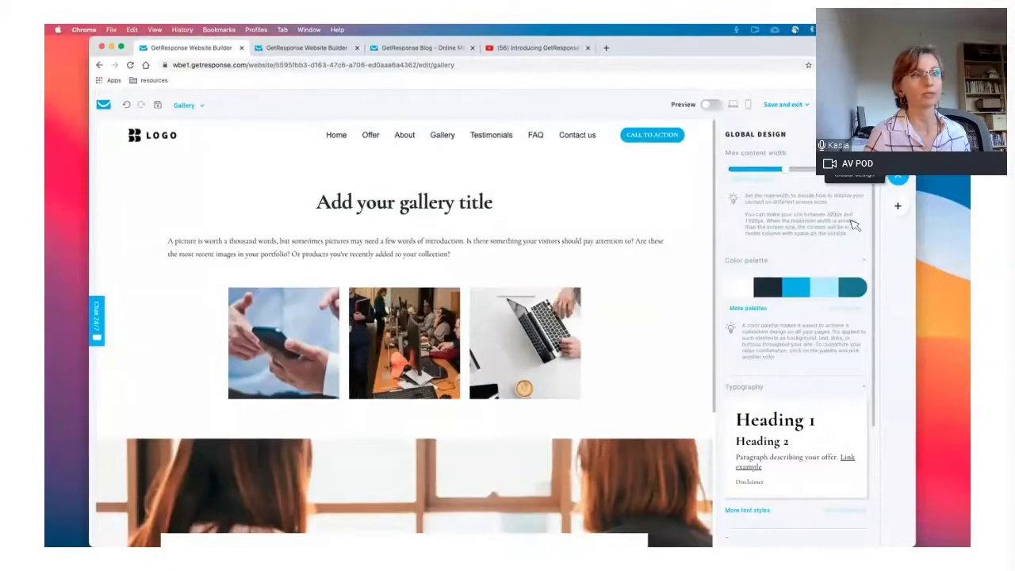
{"action": "left_click", "coordinate": [759, 310]}
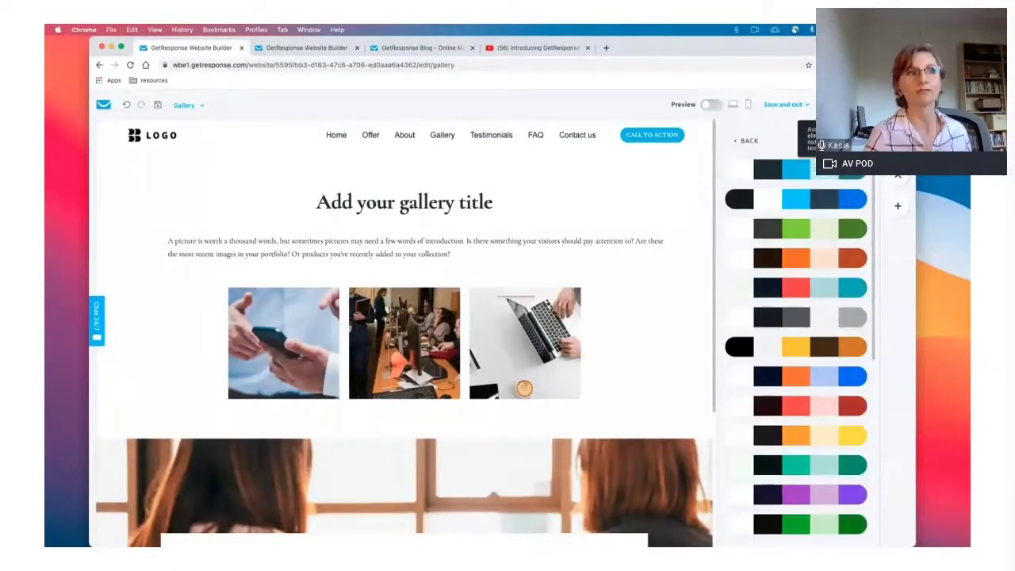
{"action": "left_click", "coordinate": [863, 141]}
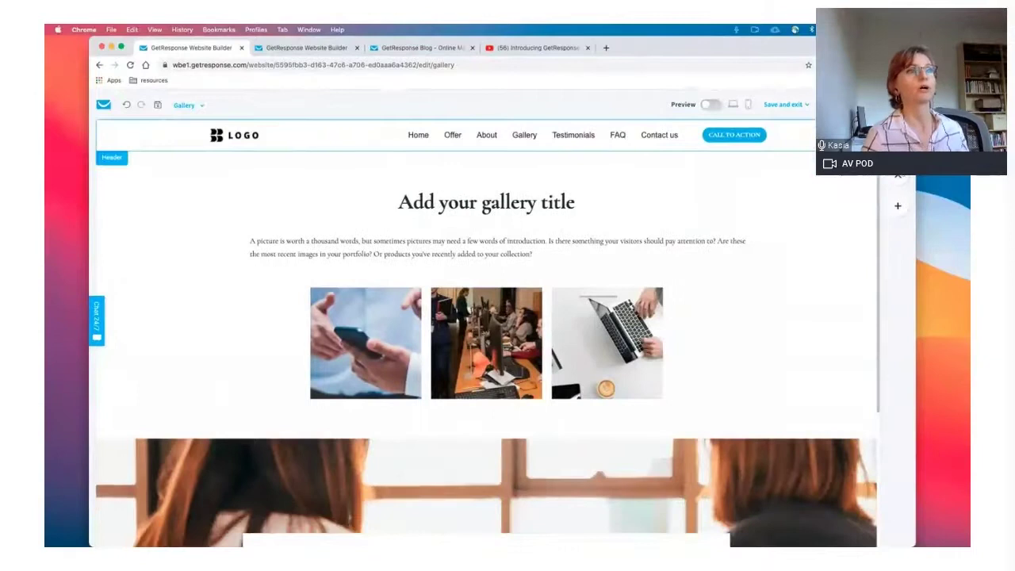
{"action": "left_click", "coordinate": [899, 180]}
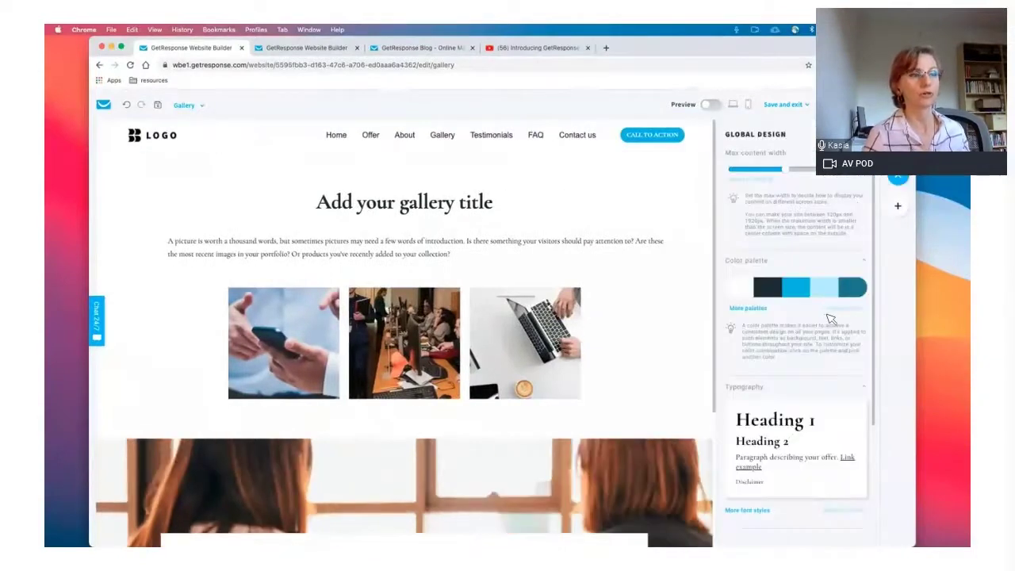
{"action": "scroll", "coordinate": [830, 319], "scroll_direction": "down", "scroll_amount": 4}
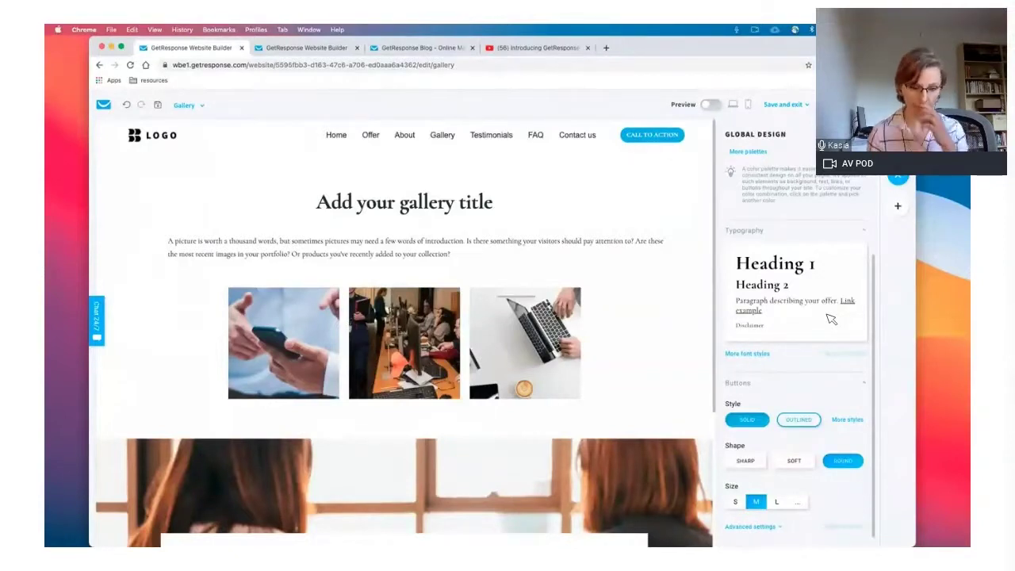
Switch to the Get started checklist in Notes and mark Decide on the design and Pick a theme as done
{"action": "key", "text": "ctrl+Up"}
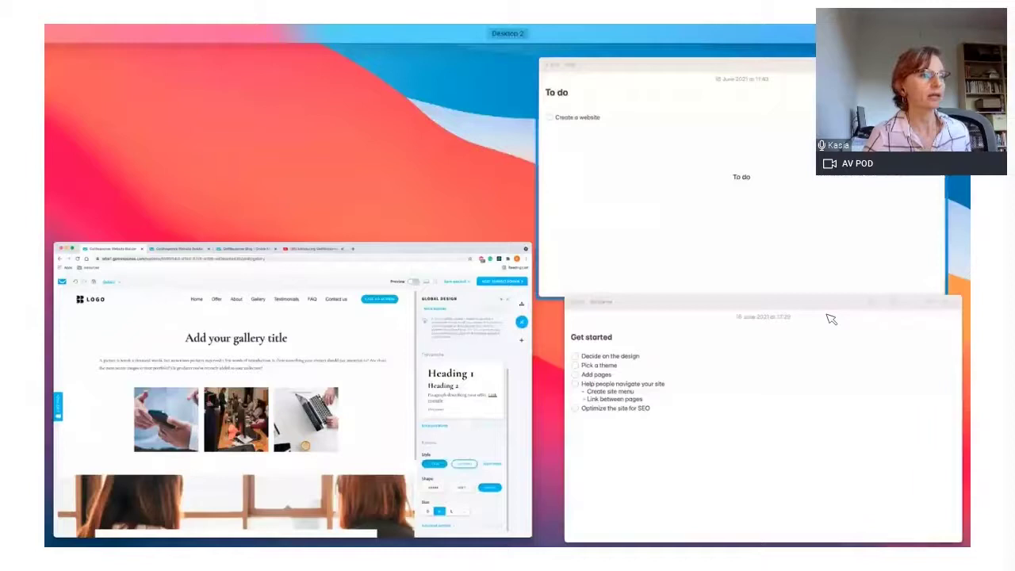
{"action": "left_click", "coordinate": [614, 348]}
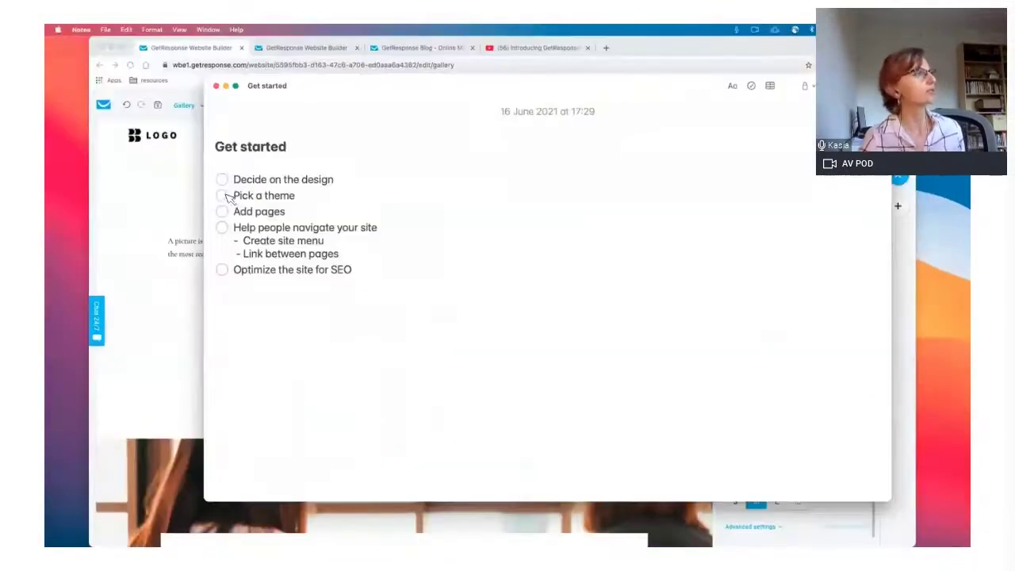
{"action": "left_click", "coordinate": [222, 180]}
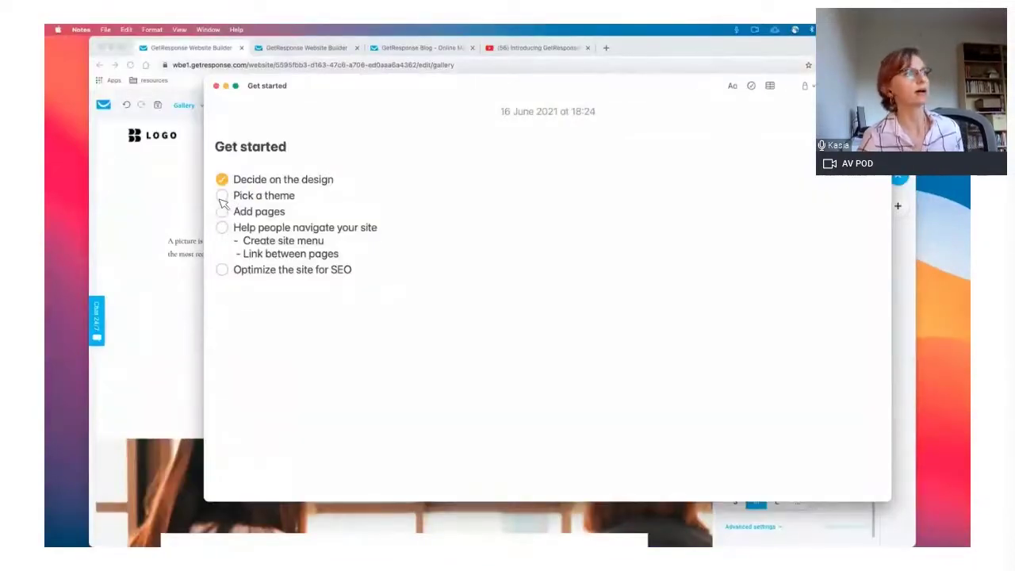
{"action": "left_click", "coordinate": [222, 195]}
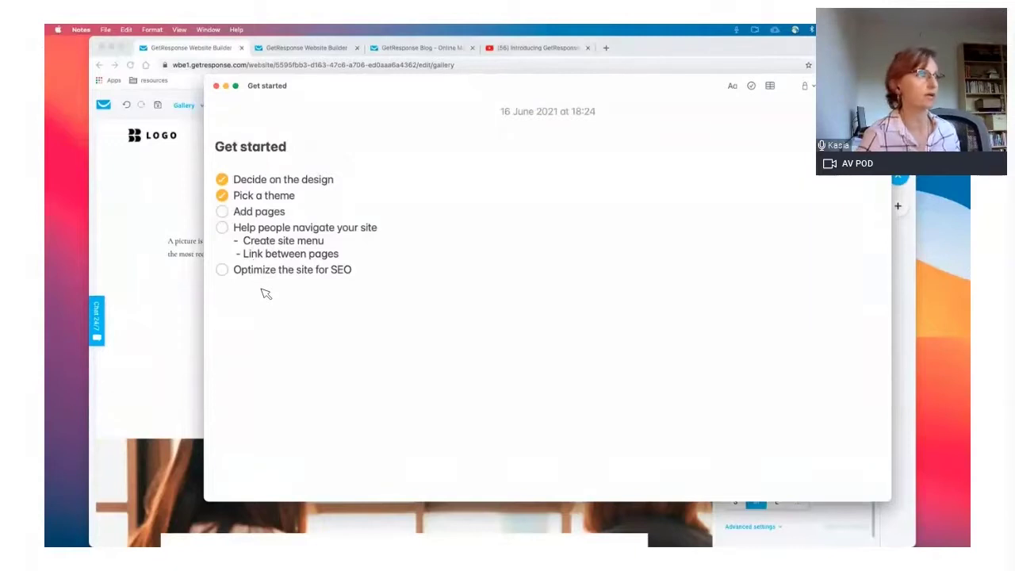
Switch to the Yarn Over Corner site and examine the page categories and external link types that can be added
{"action": "left_click", "coordinate": [302, 49]}
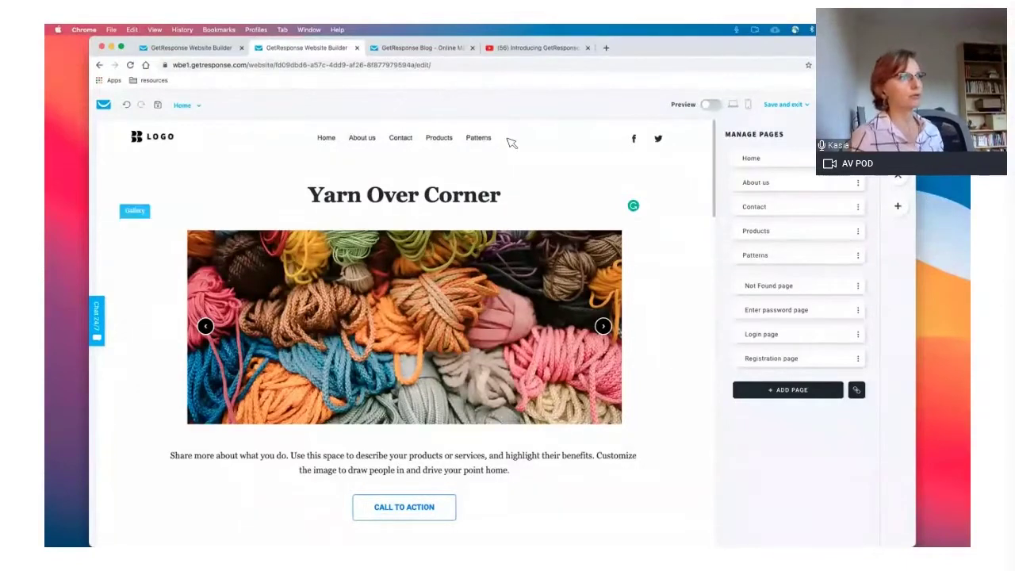
{"action": "left_click", "coordinate": [787, 396]}
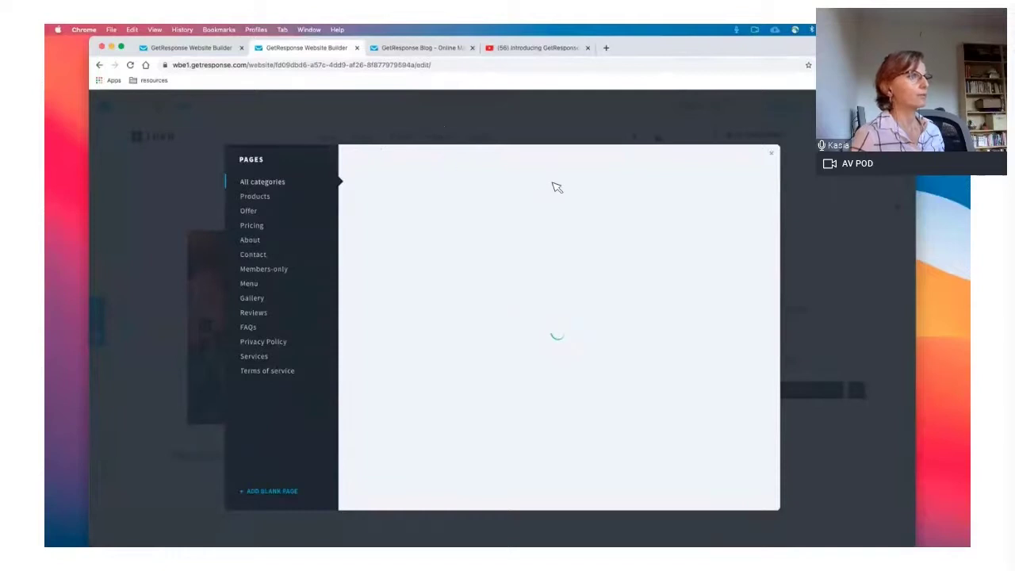
{"action": "left_click", "coordinate": [774, 155]}
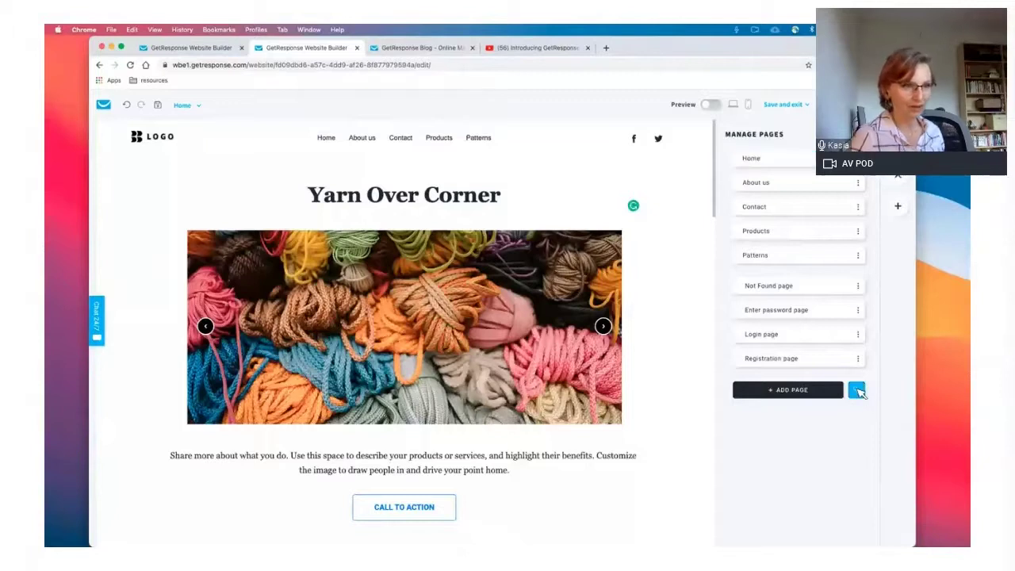
{"action": "left_click", "coordinate": [857, 390]}
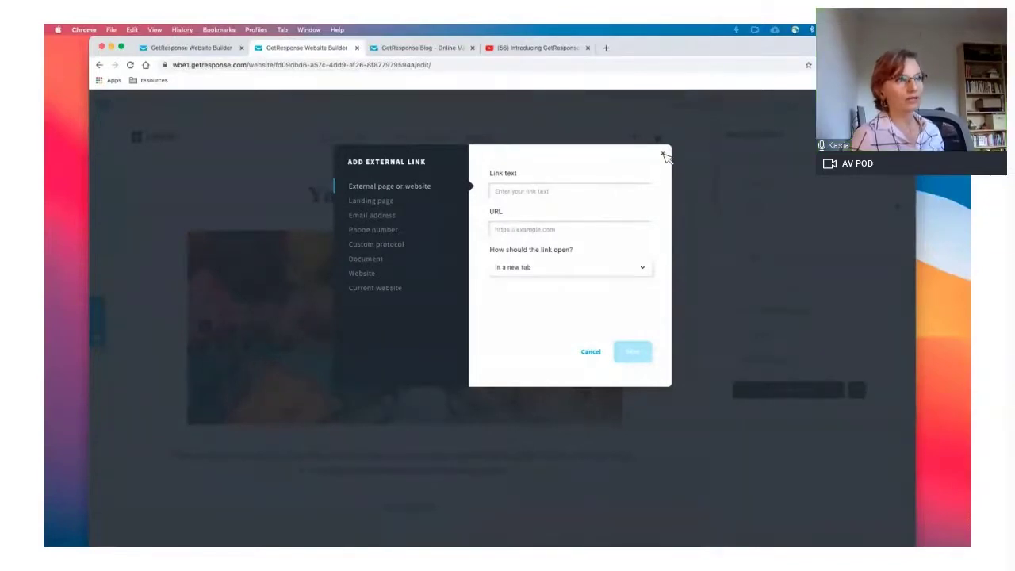
{"action": "left_click", "coordinate": [663, 155]}
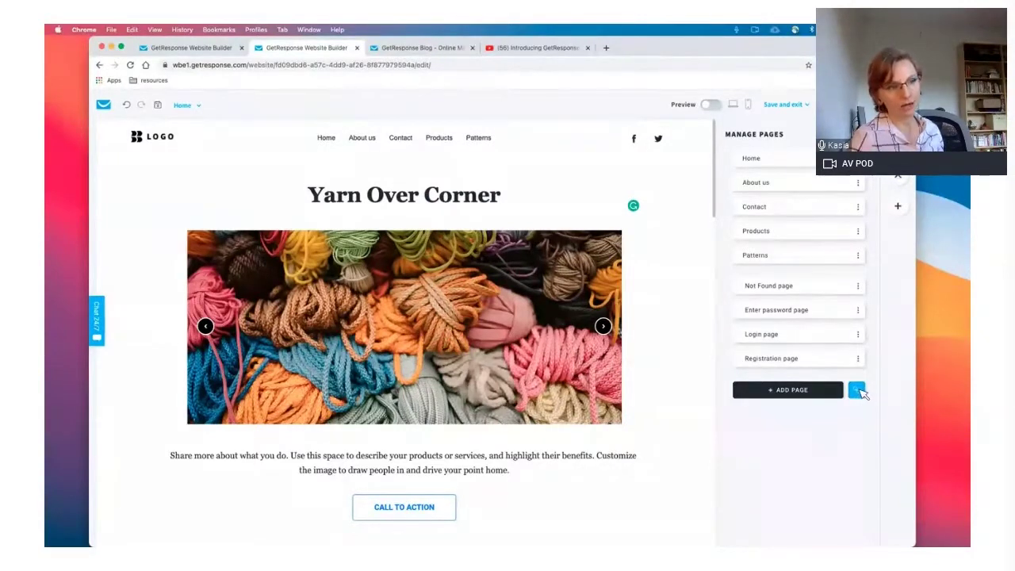
Start a new external page link for the Yarn Over Corner site with the link text Blog
{"action": "left_click", "coordinate": [858, 390]}
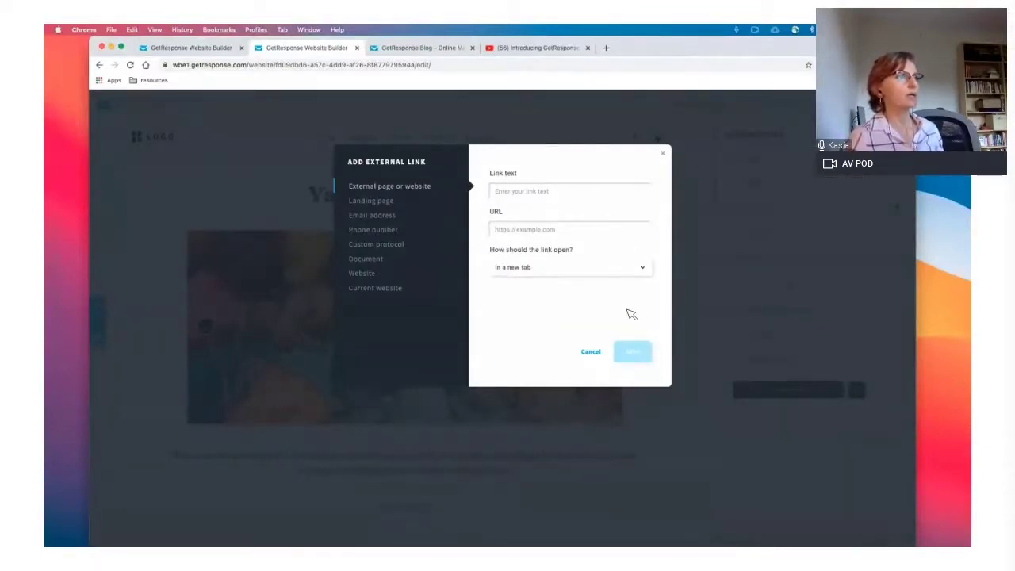
{"action": "left_click", "coordinate": [534, 196]}
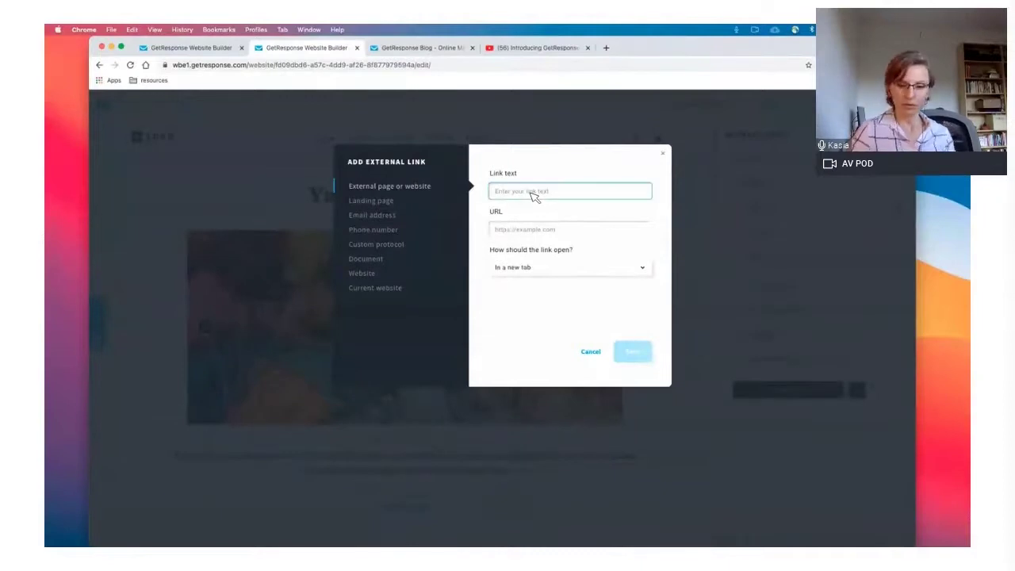
{"action": "type", "text": "Blog"}
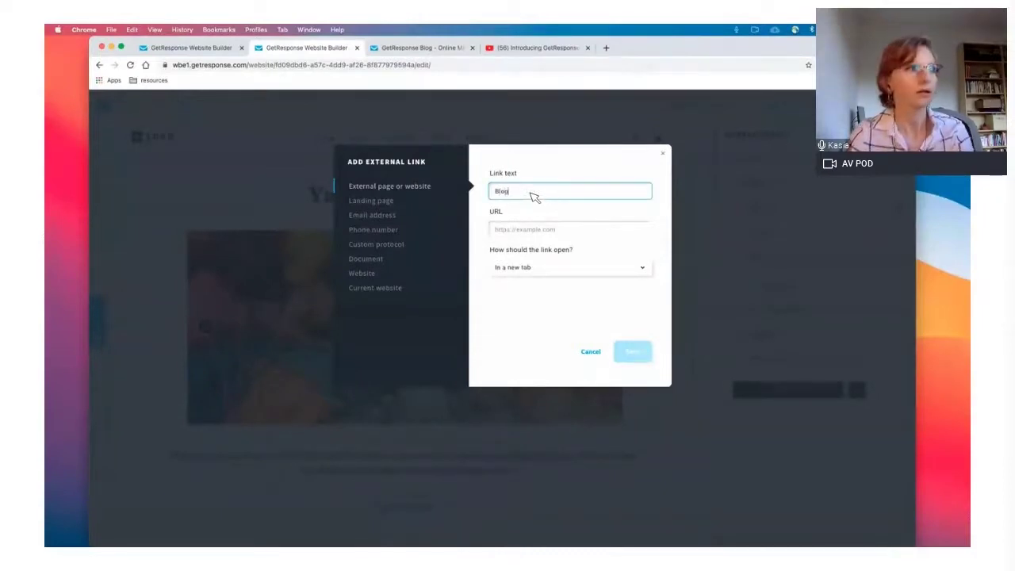
{"action": "left_click", "coordinate": [431, 49]}
{"action": "left_click", "coordinate": [387, 68]}
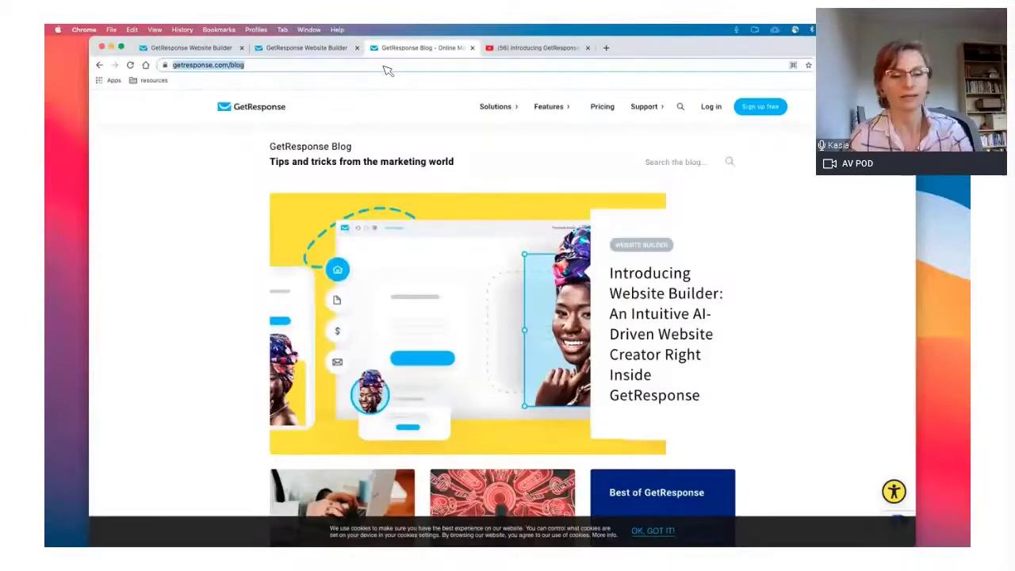
{"action": "key", "text": "super+c"}
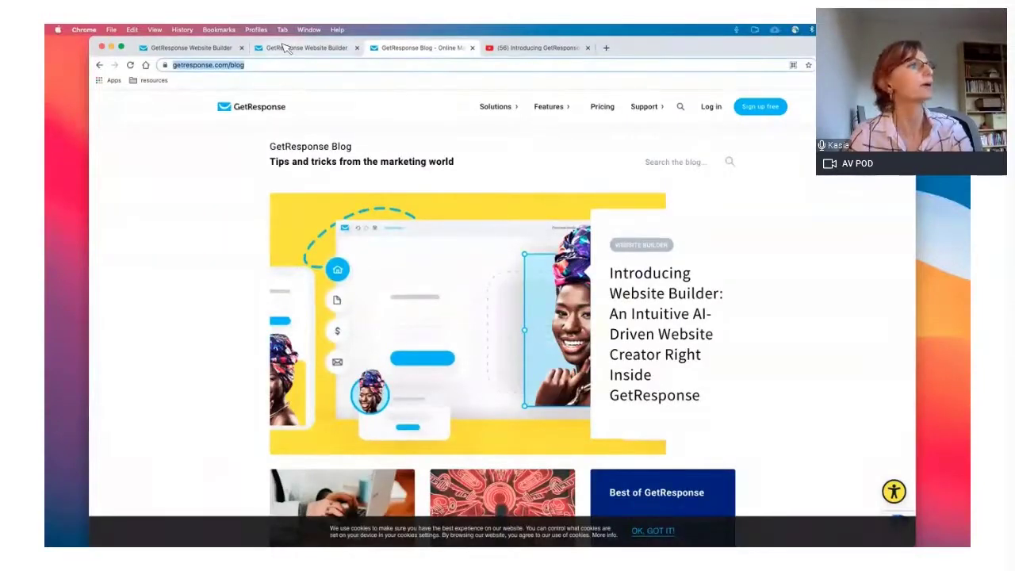
{"action": "left_click", "coordinate": [285, 50]}
{"action": "left_click", "coordinate": [507, 232]}
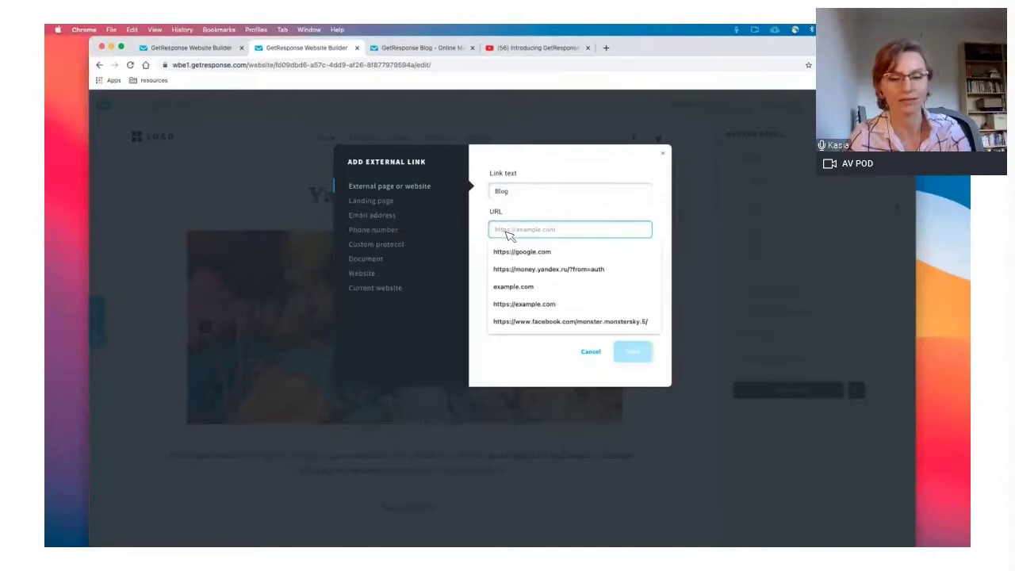
{"action": "key", "text": "super+v"}
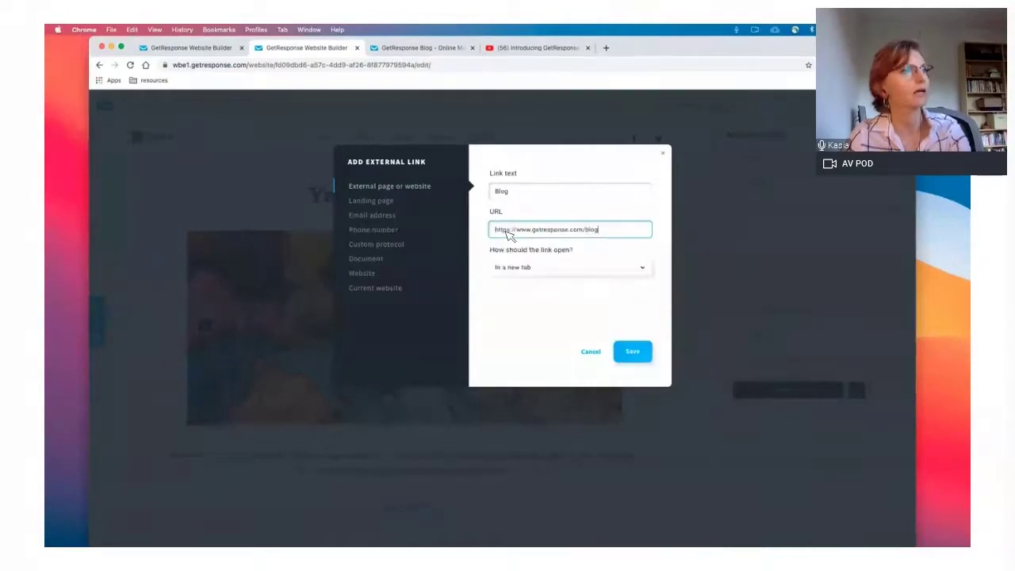
Keep the Blog link set to open in a new tab and save the external link
{"action": "left_click", "coordinate": [617, 273]}
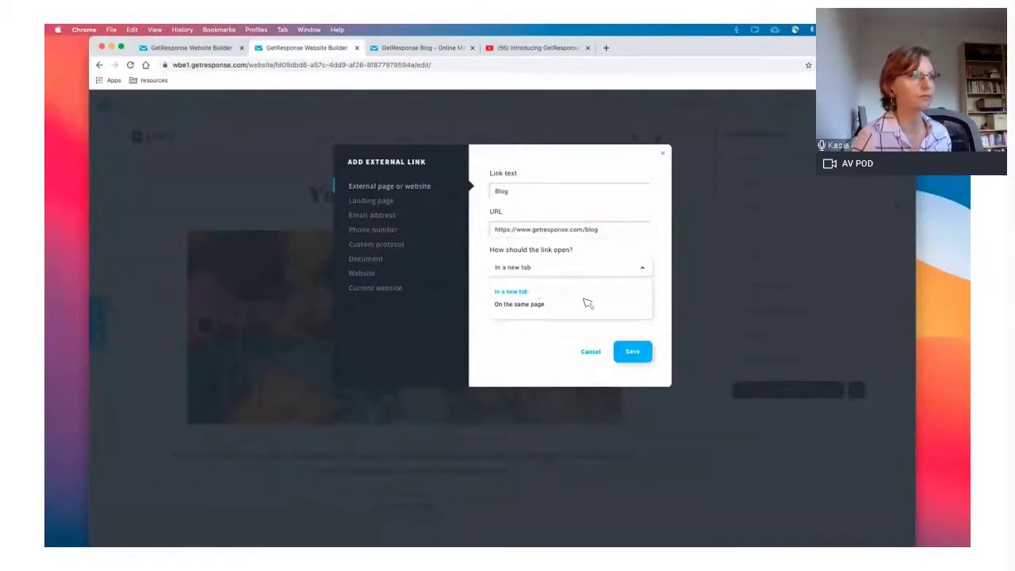
{"action": "left_click", "coordinate": [637, 360]}
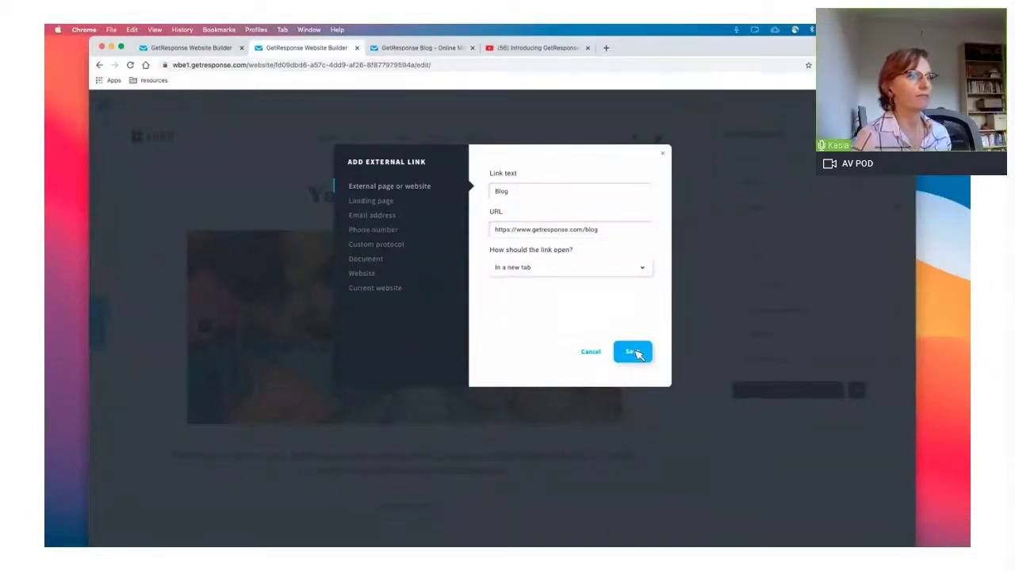
{"action": "left_click", "coordinate": [638, 353]}
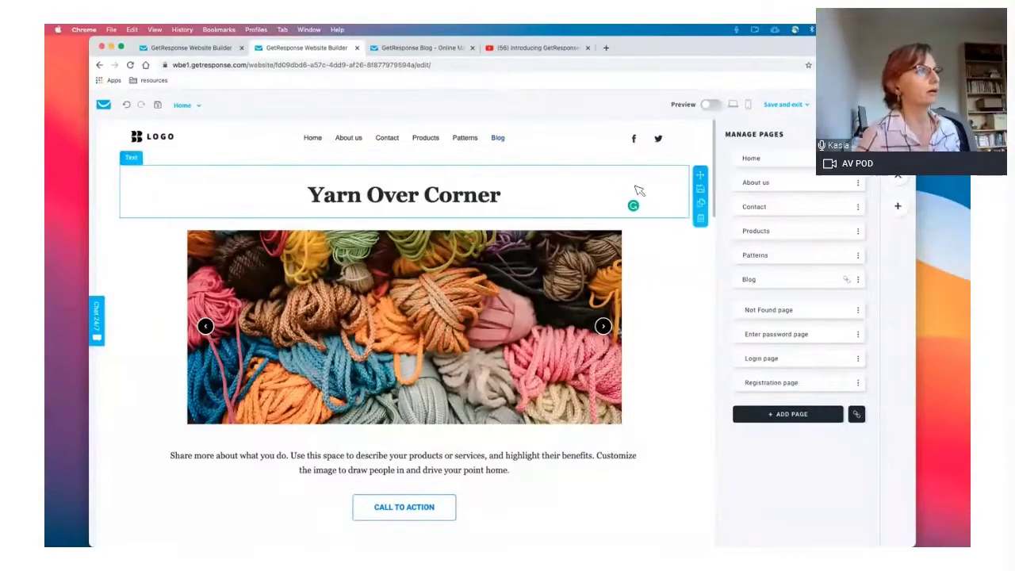
Add a new page to the site using the Gallery category's page template
{"action": "scroll", "coordinate": [602, 182], "scroll_direction": "down", "scroll_amount": 1}
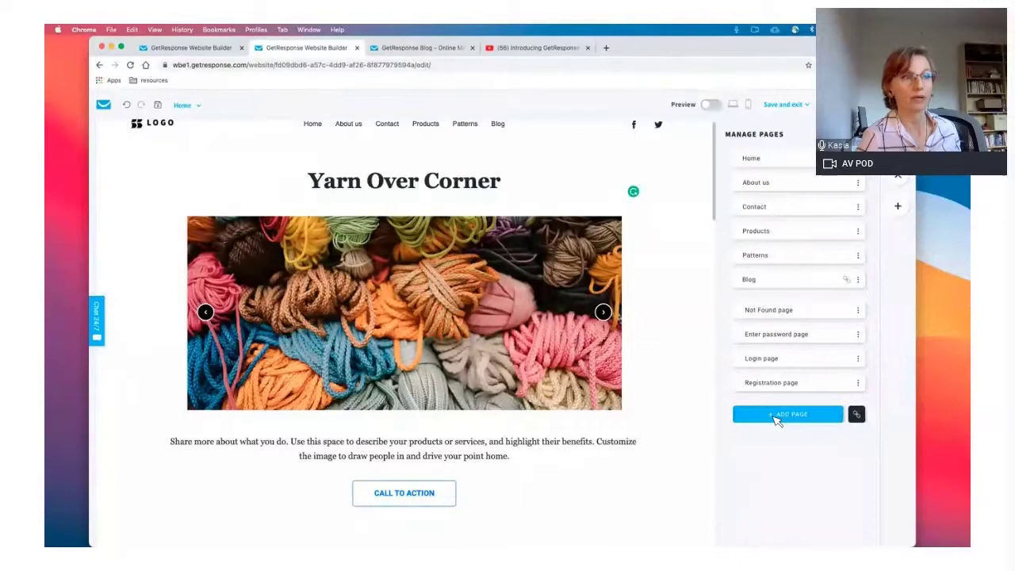
{"action": "right_click", "coordinate": [785, 413]}
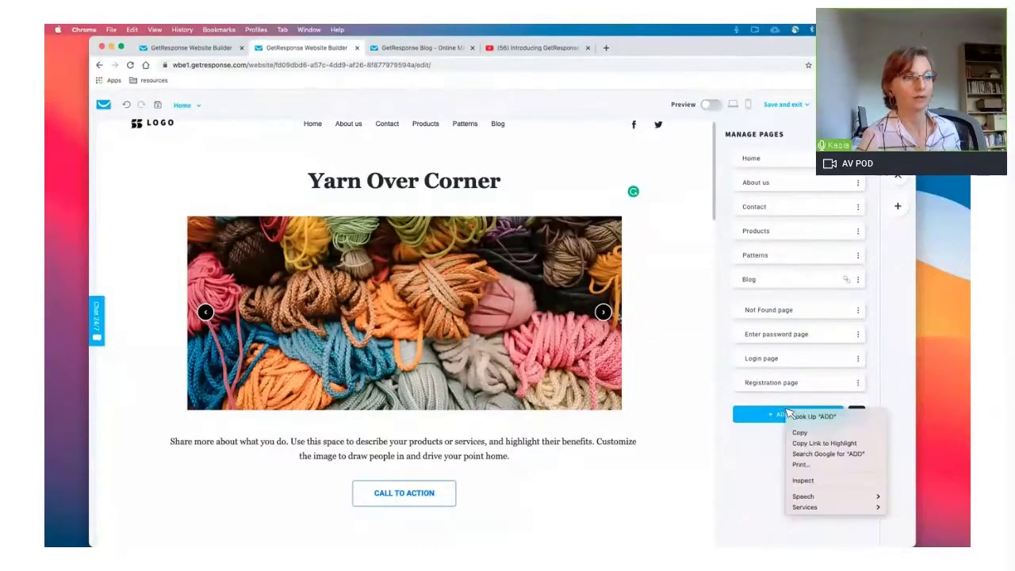
{"action": "left_click", "coordinate": [765, 425]}
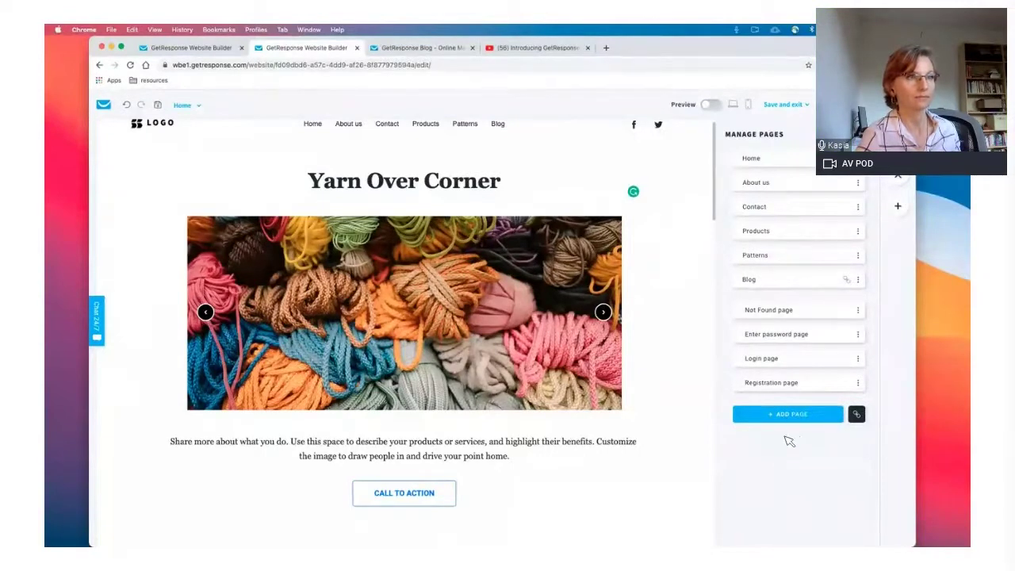
{"action": "left_click", "coordinate": [787, 416]}
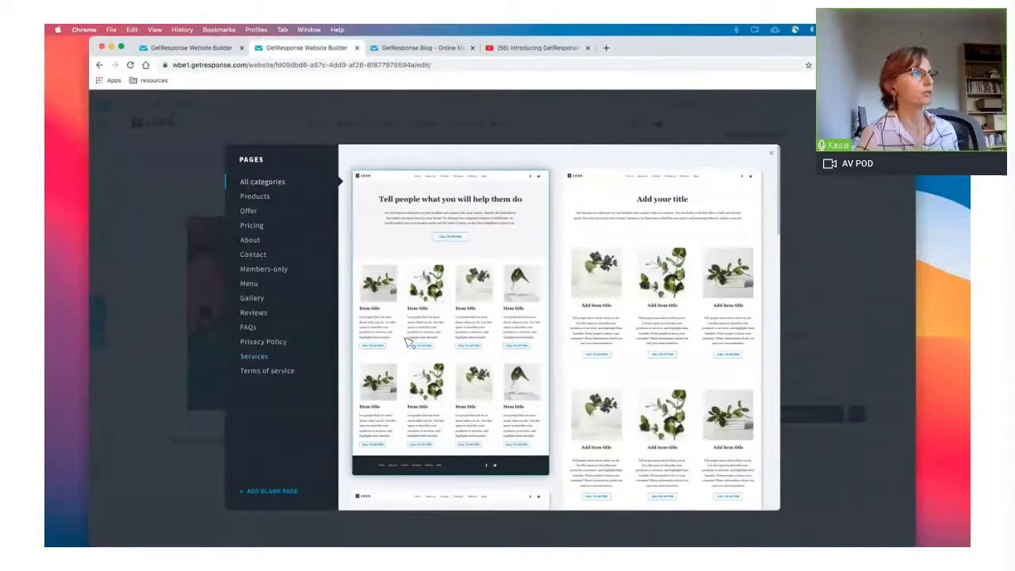
{"action": "scroll", "coordinate": [409, 341], "scroll_direction": "down", "scroll_amount": 1}
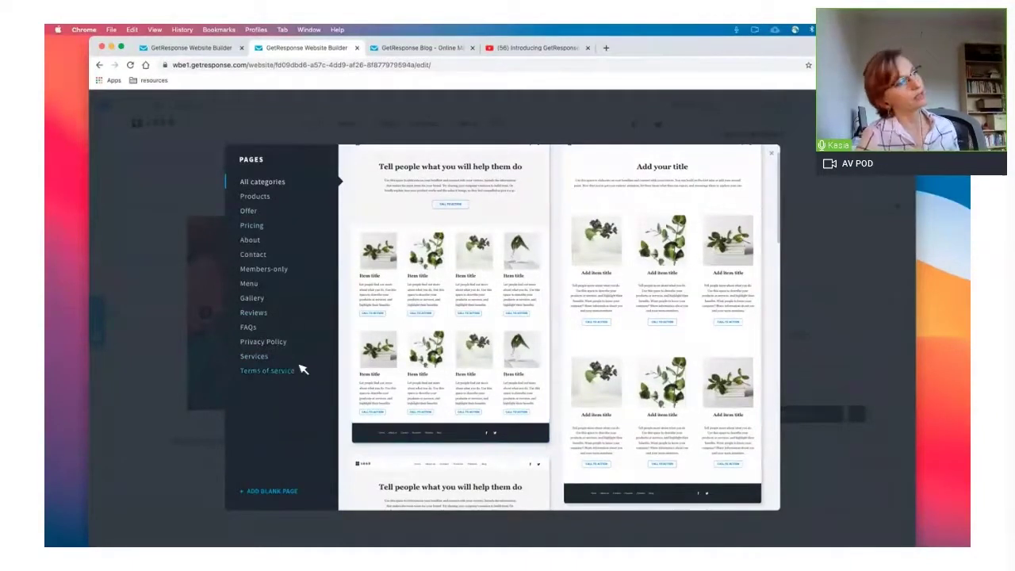
{"action": "scroll", "coordinate": [428, 346], "scroll_direction": "down", "scroll_amount": 5}
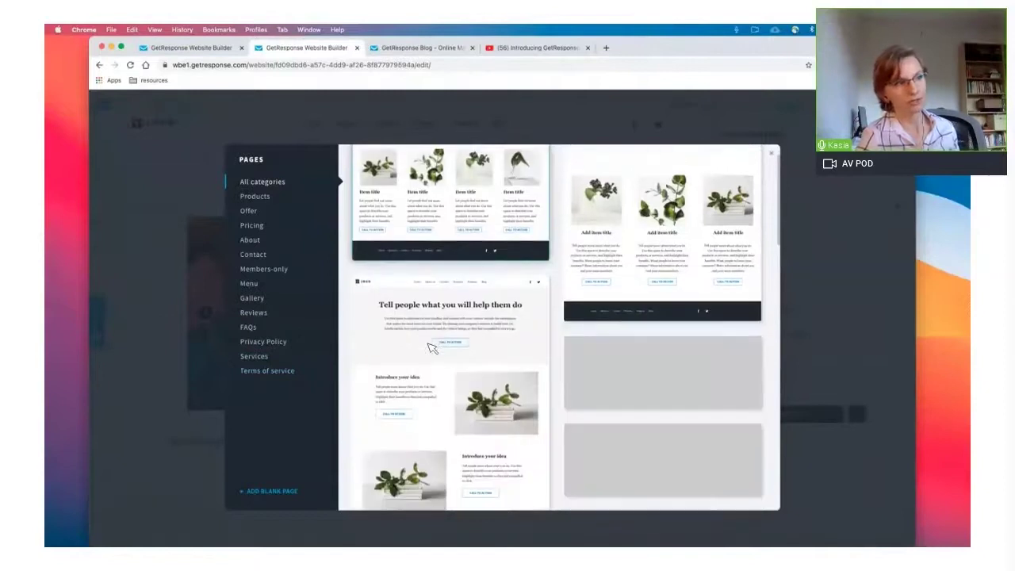
{"action": "scroll", "coordinate": [432, 347], "scroll_direction": "down", "scroll_amount": 5}
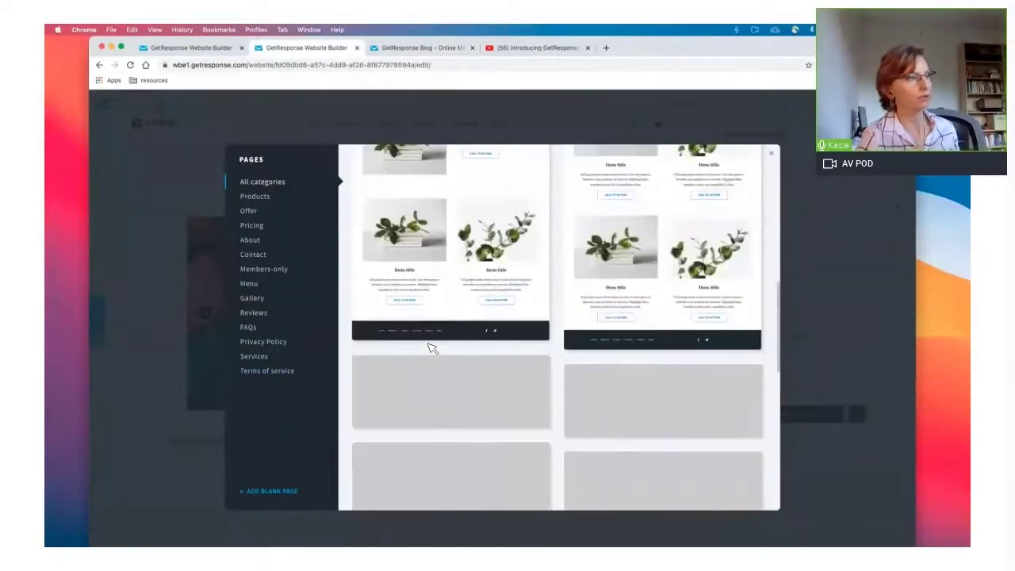
{"action": "scroll", "coordinate": [430, 344], "scroll_direction": "down", "scroll_amount": 3}
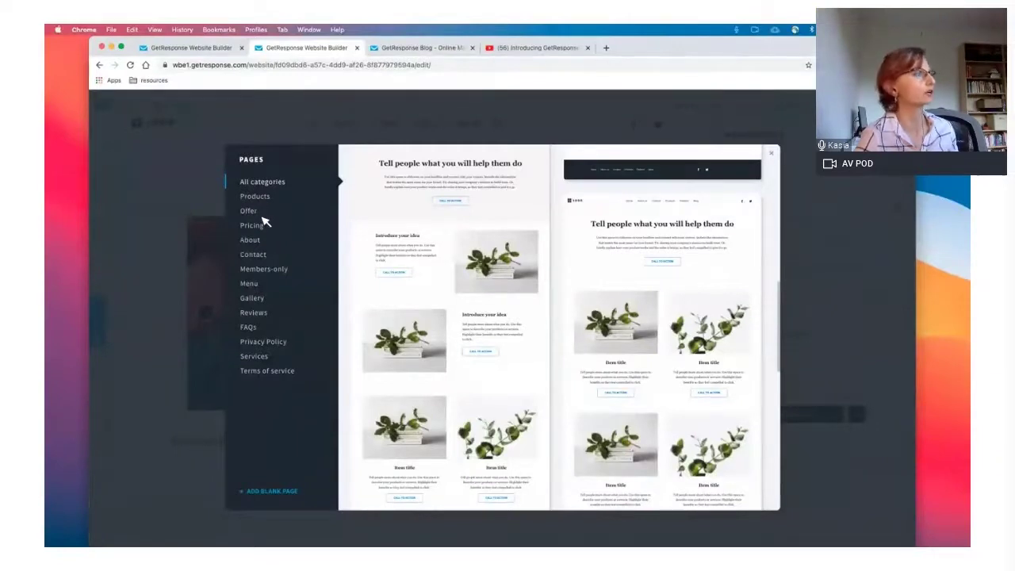
{"action": "left_click", "coordinate": [262, 286]}
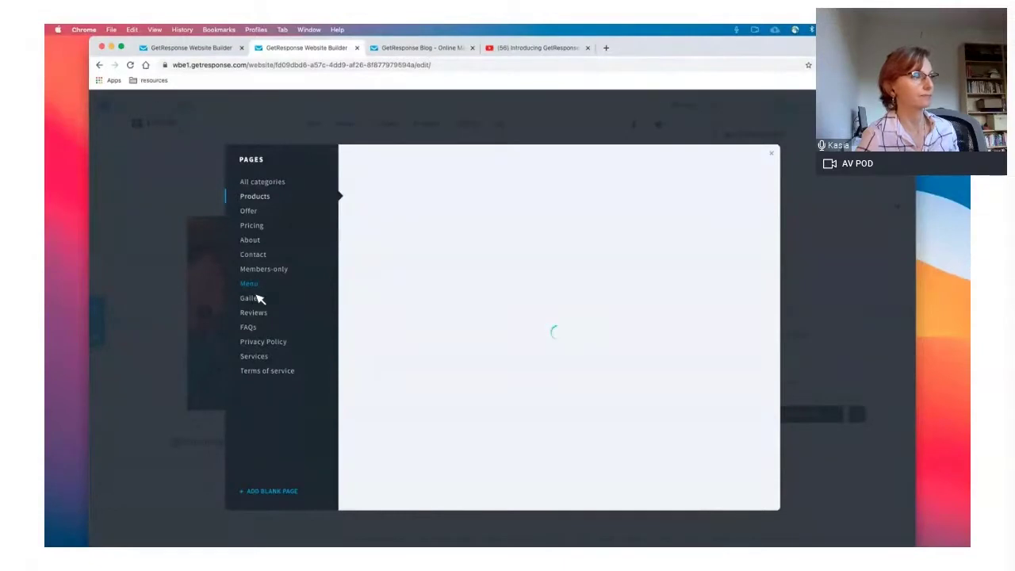
{"action": "left_click", "coordinate": [250, 298]}
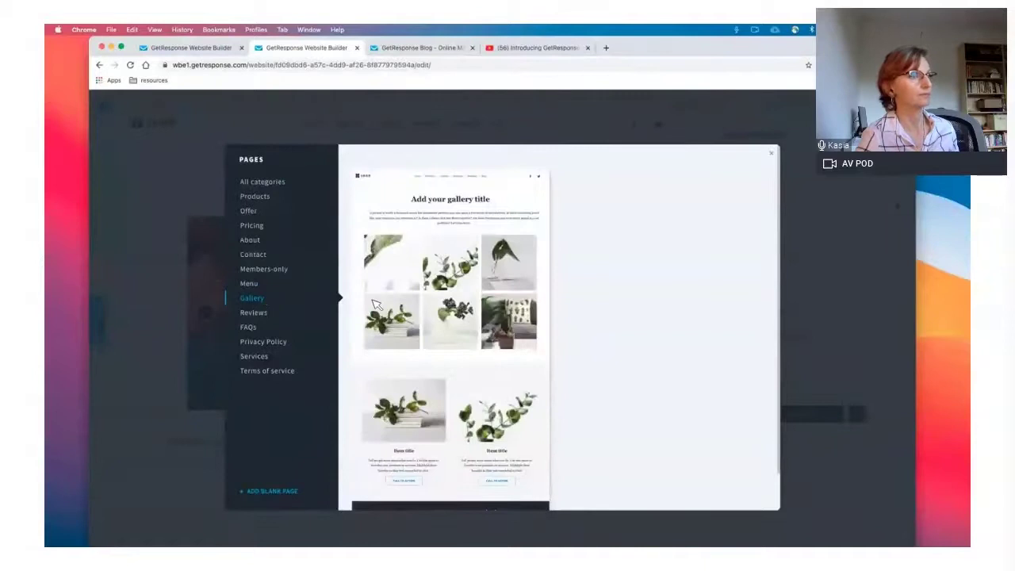
{"action": "scroll", "coordinate": [468, 296], "scroll_direction": "down", "scroll_amount": 1}
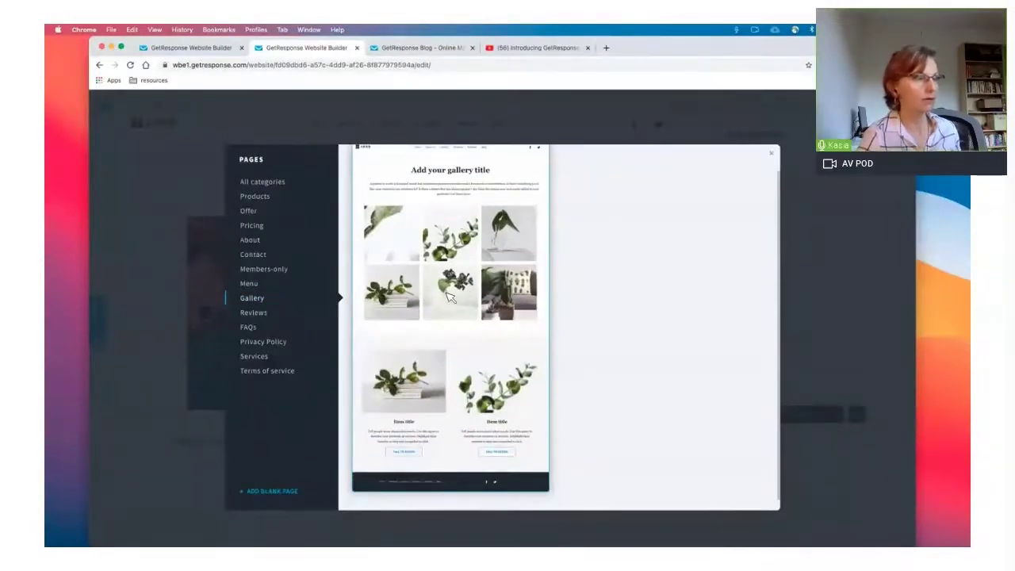
{"action": "left_click", "coordinate": [448, 296]}
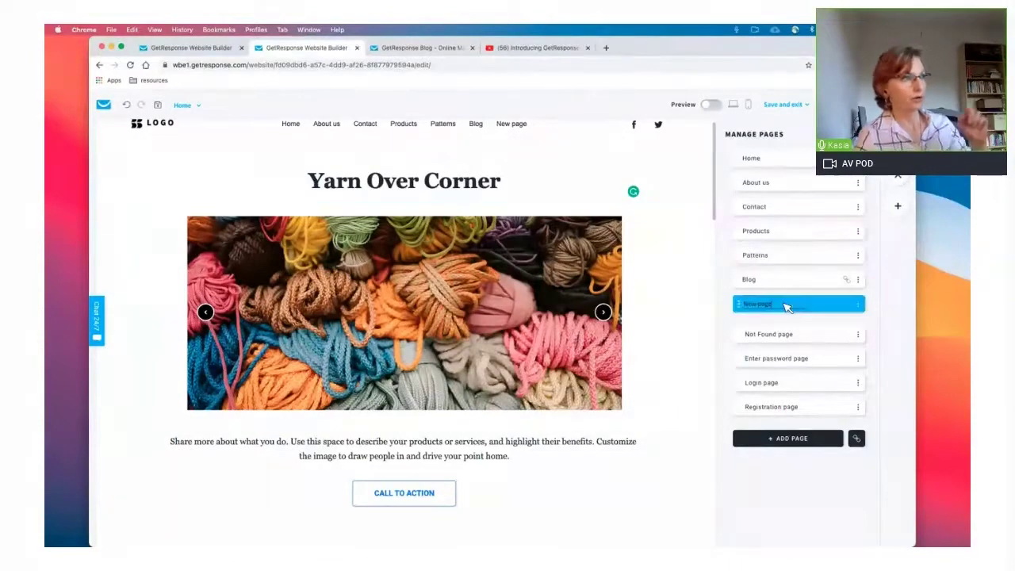
Rename the newly added page as Community page
{"action": "left_click", "coordinate": [509, 130]}
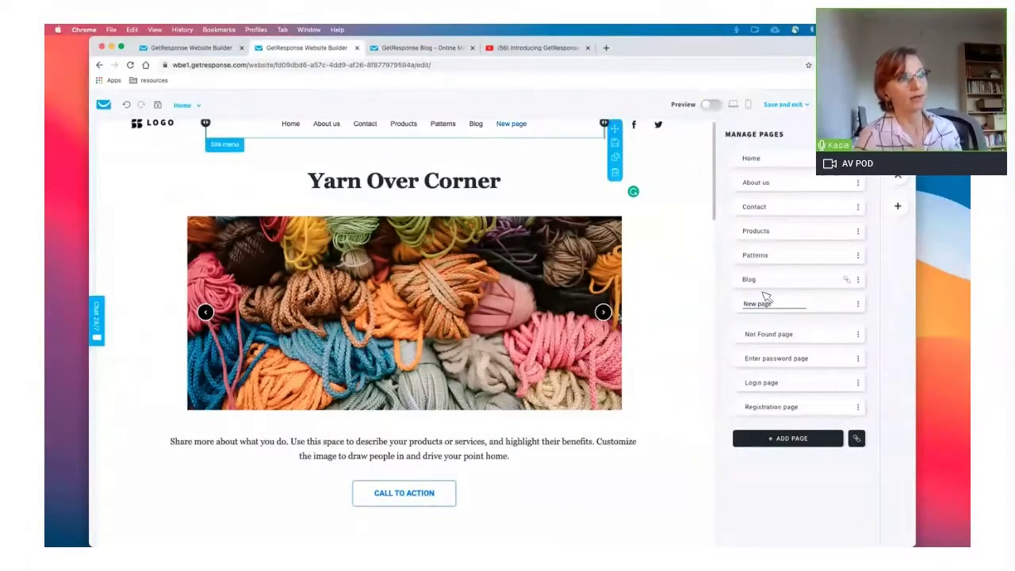
{"action": "left_click", "coordinate": [789, 306]}
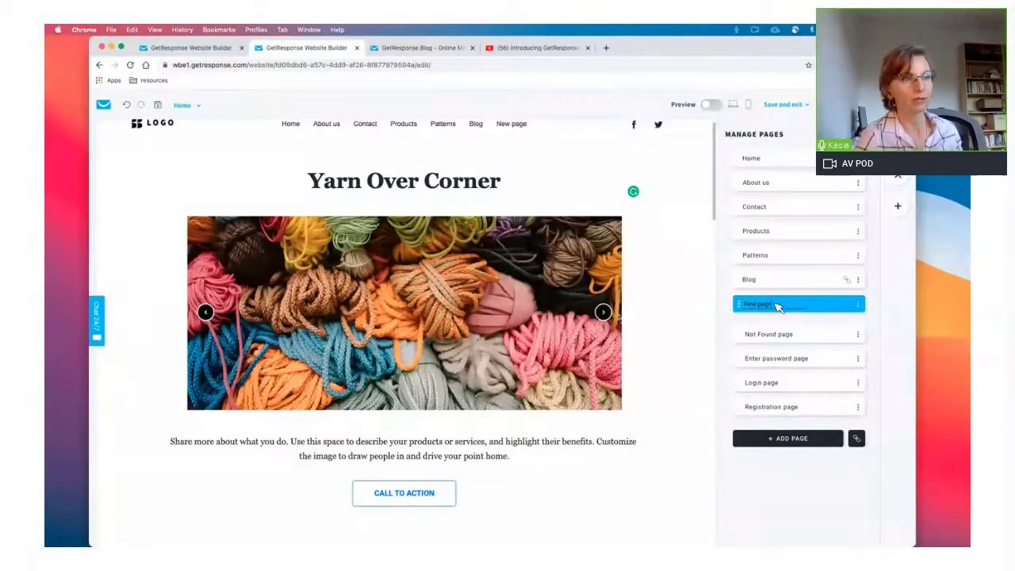
{"action": "key", "text": "BackSpace"}
{"action": "key", "text": "BackSpace"}
{"action": "key", "text": "BackSpace"}
{"action": "key", "text": "BackSpace"}
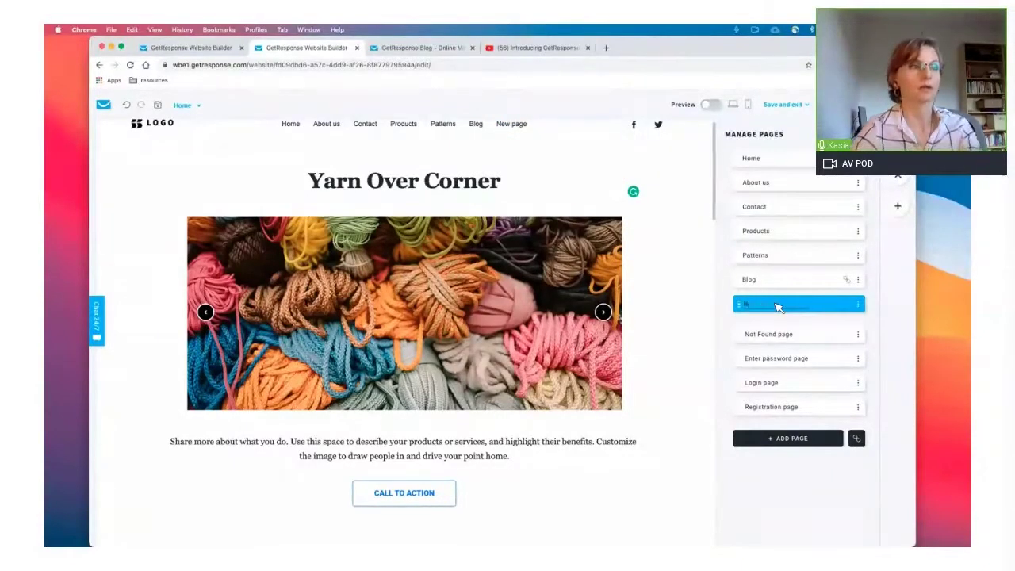
{"action": "type", "text": "Comm"}
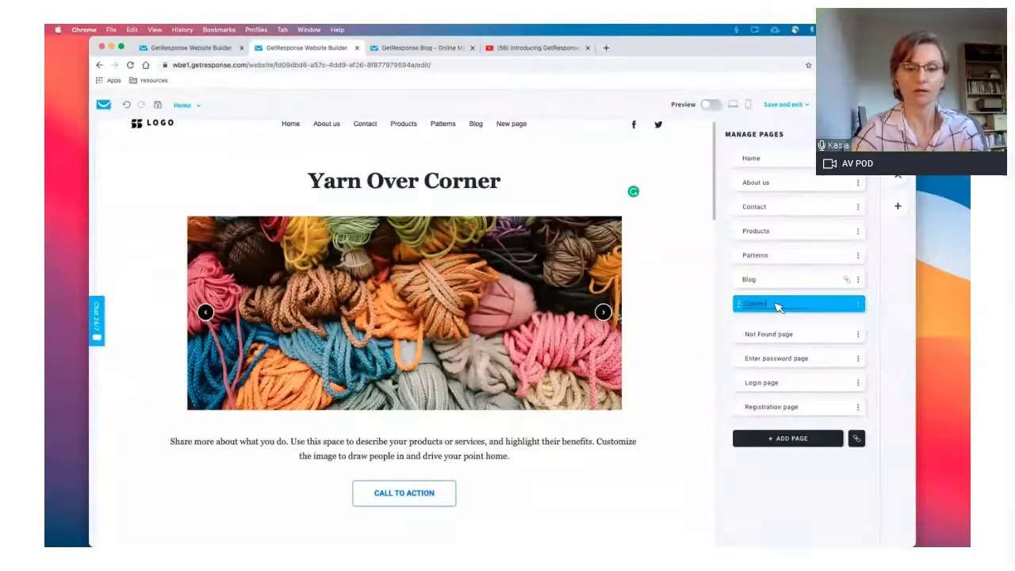
{"action": "type", "text": "unity pag"}
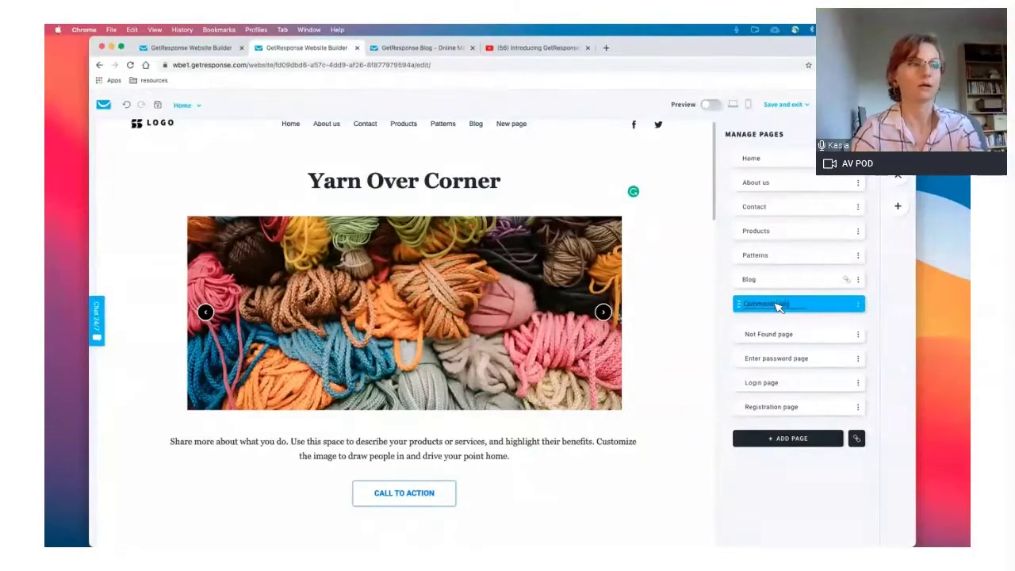
{"action": "type", "text": "e"}
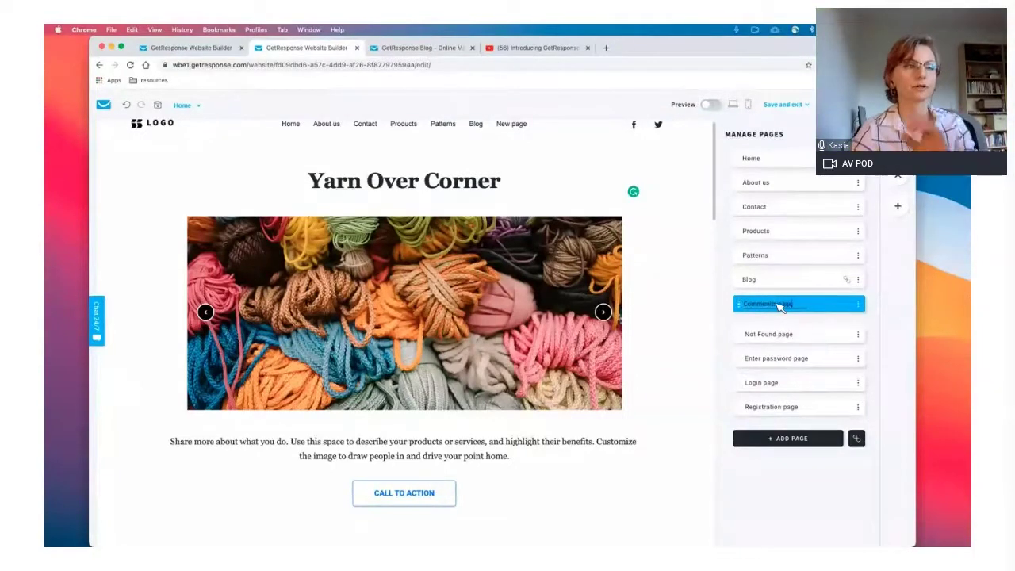
{"action": "left_click", "coordinate": [872, 320]}
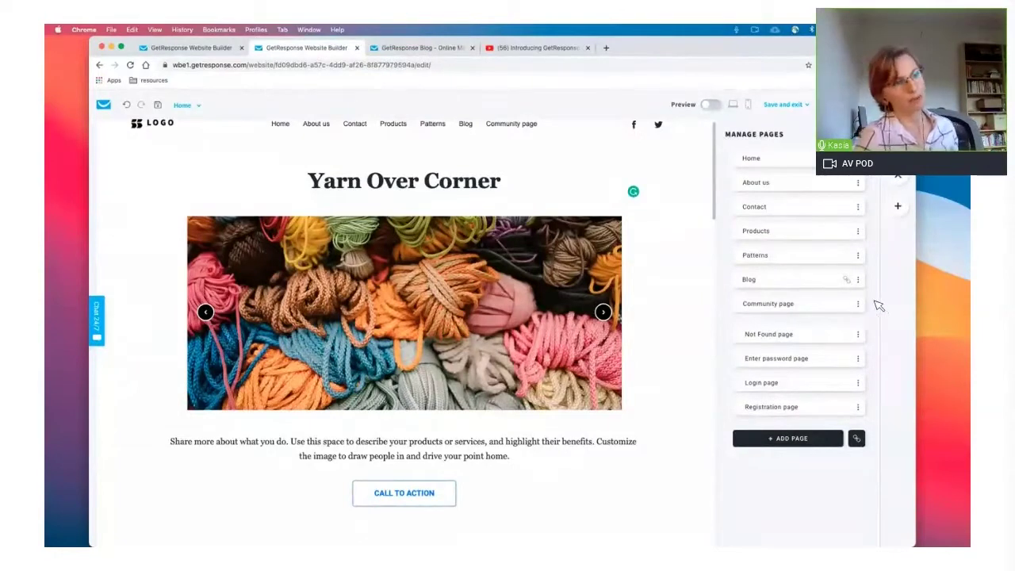
Rename the Products page as Our yarns
{"action": "left_click", "coordinate": [775, 232]}
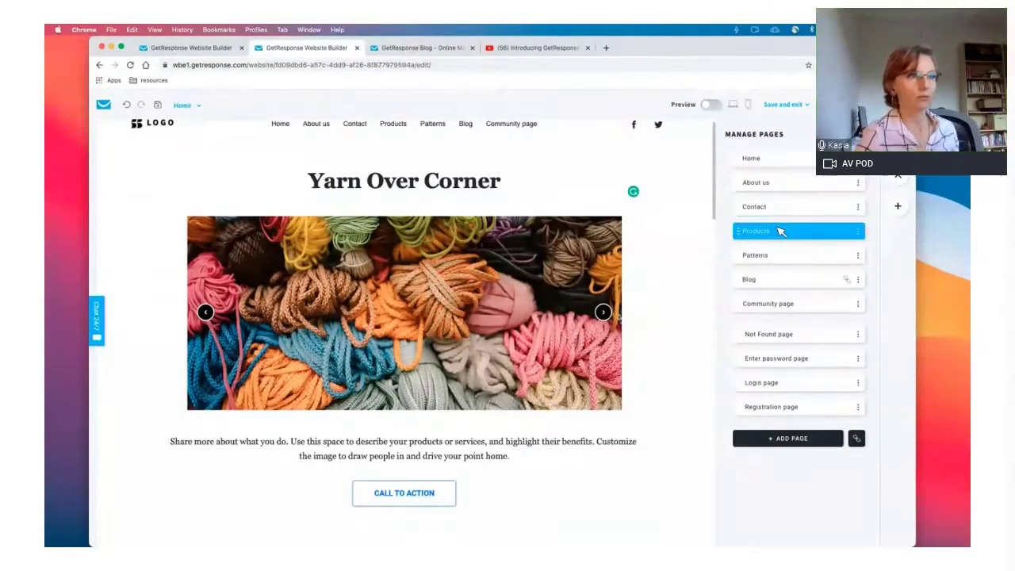
{"action": "left_click", "coordinate": [771, 231]}
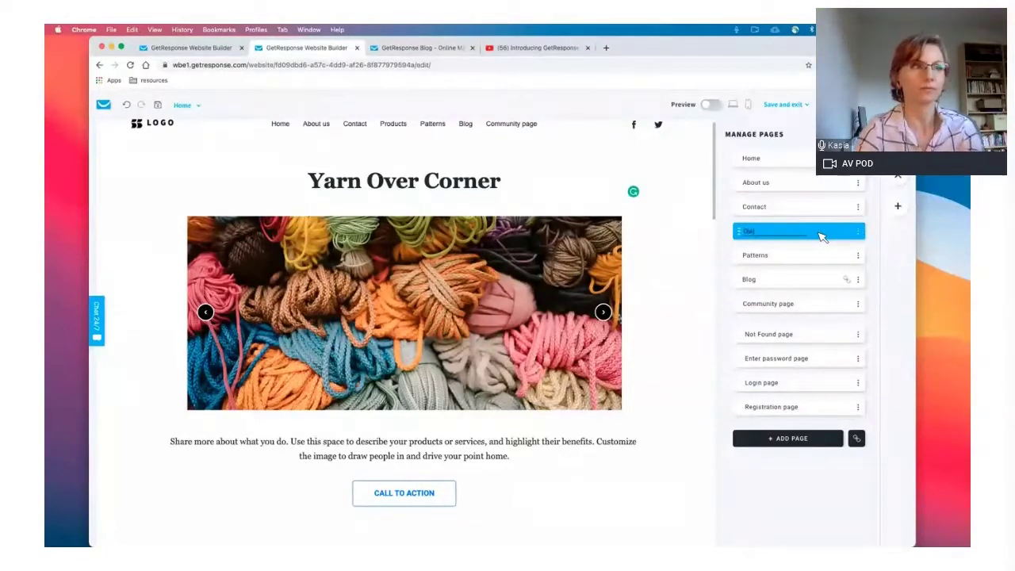
{"action": "type", "text": "Our "}
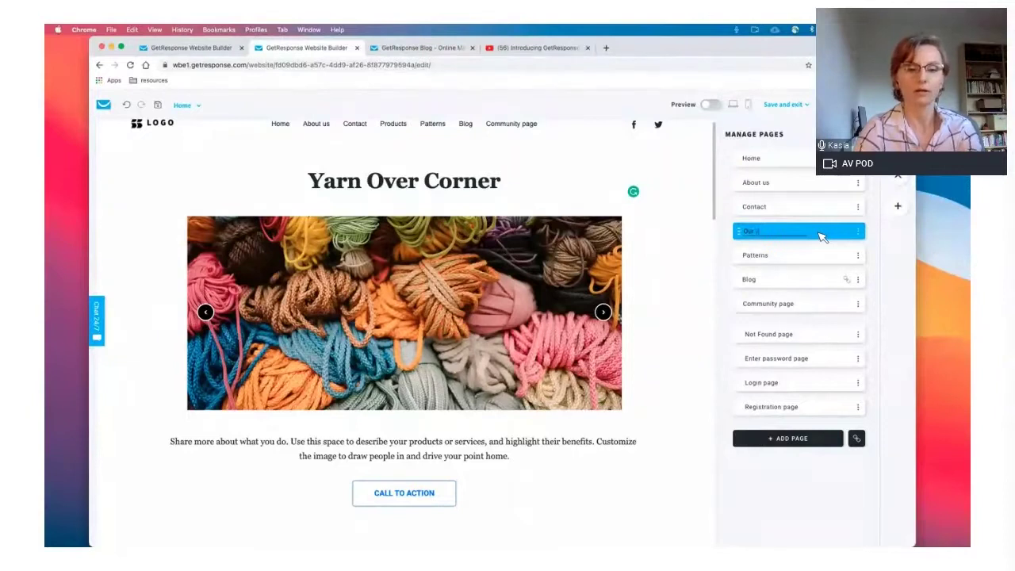
{"action": "type", "text": "yarns"}
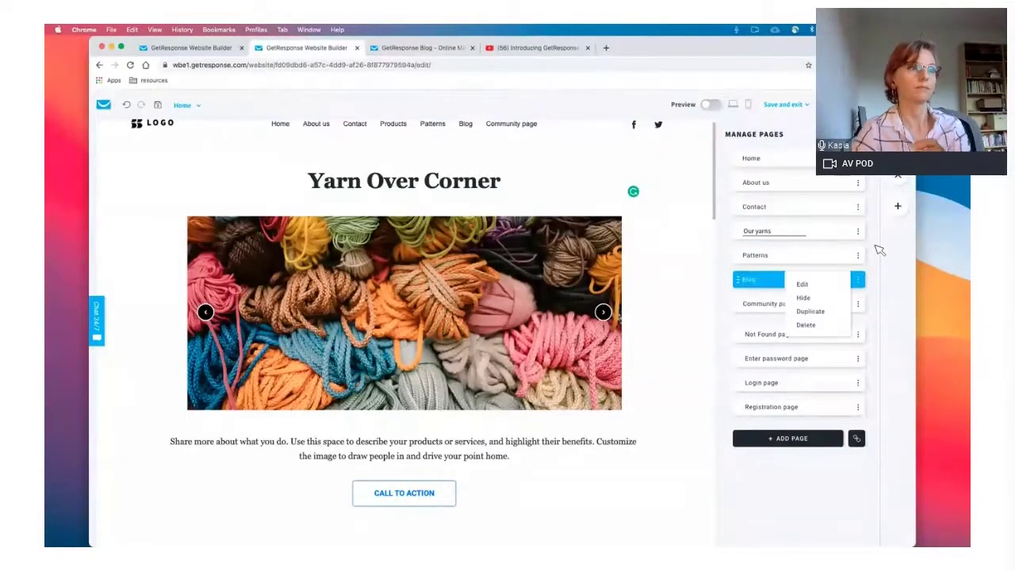
{"action": "key", "text": "Return"}
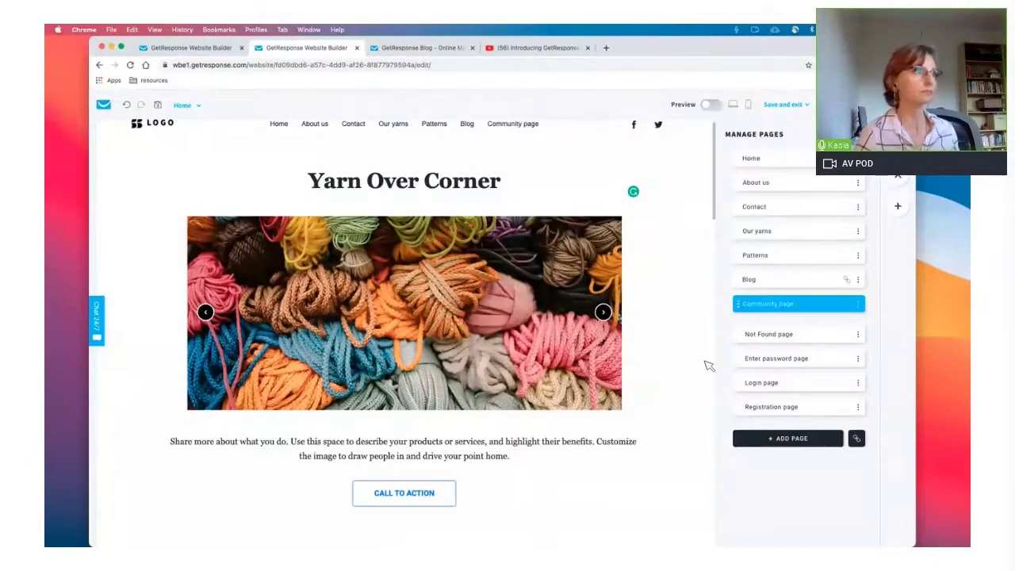
Switch to the Get started checklist in Notes and mark Add pages as done
{"action": "scroll", "coordinate": [708, 366], "scroll_direction": "up", "scroll_amount": 1}
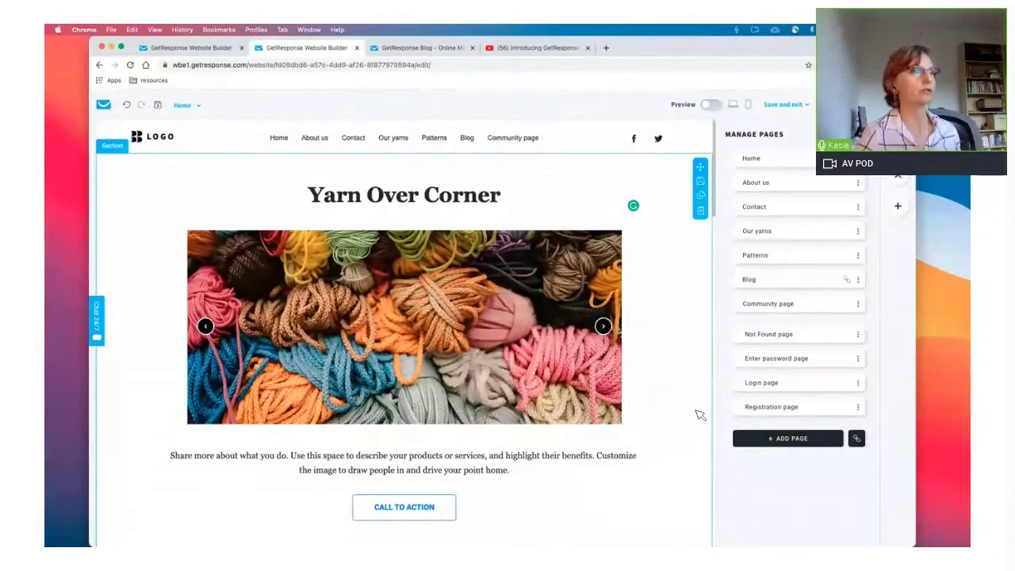
{"action": "key", "text": "ctrl+Up"}
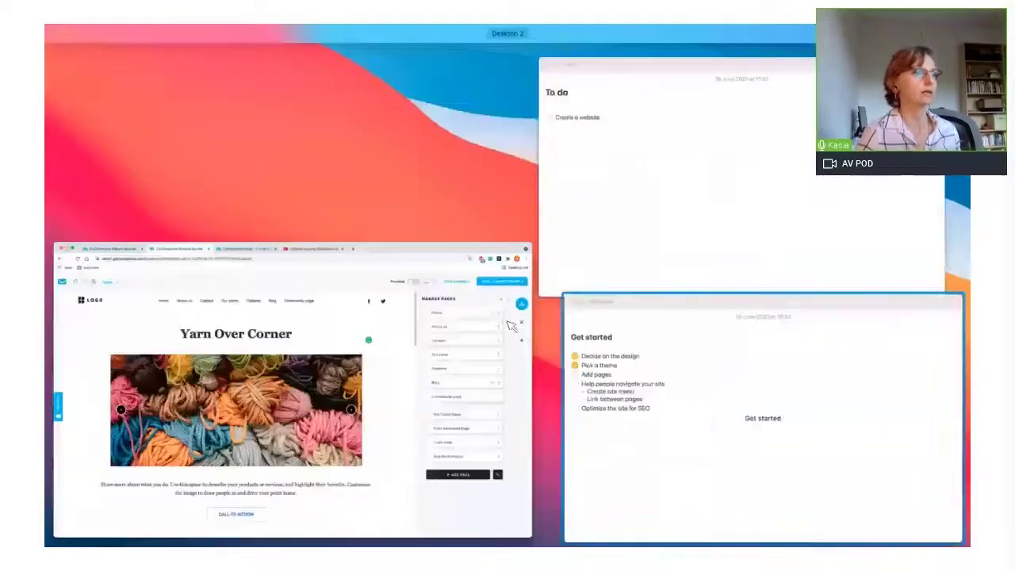
{"action": "left_click", "coordinate": [700, 414]}
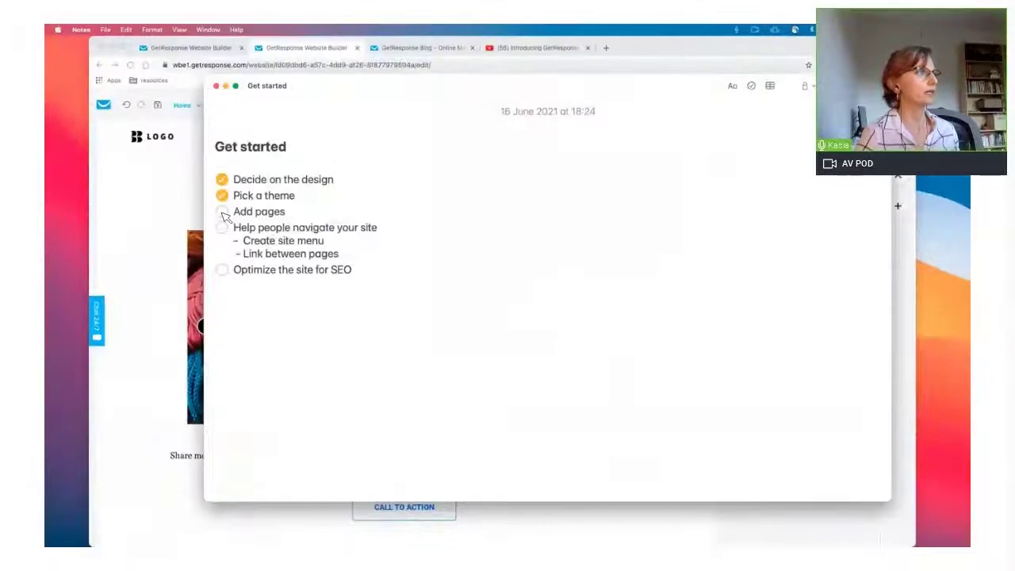
{"action": "left_click", "coordinate": [222, 212]}
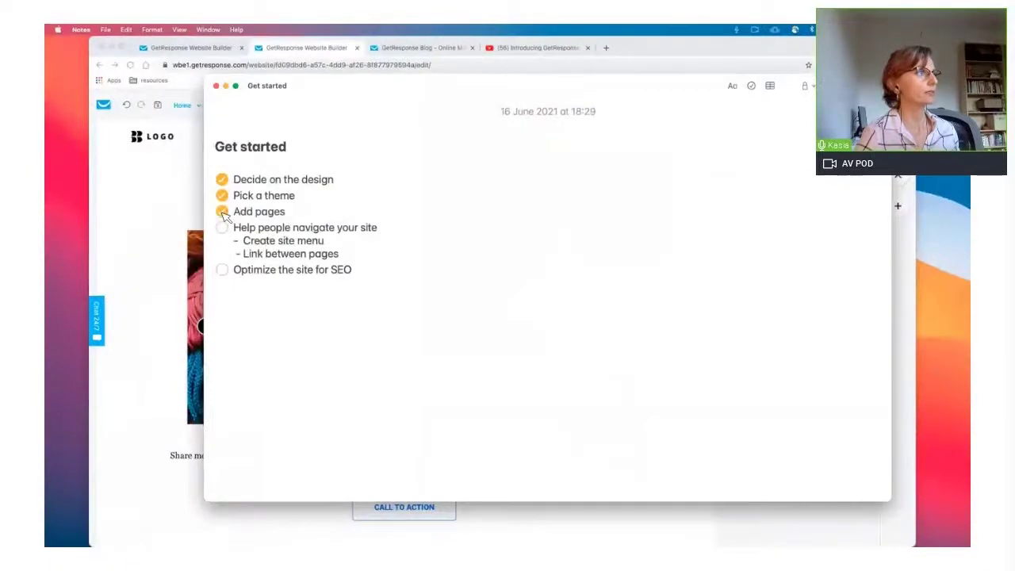
Switch back to the Yarn Over Corner site in Chrome and open the Our yarns page for editing
{"action": "left_click", "coordinate": [146, 256]}
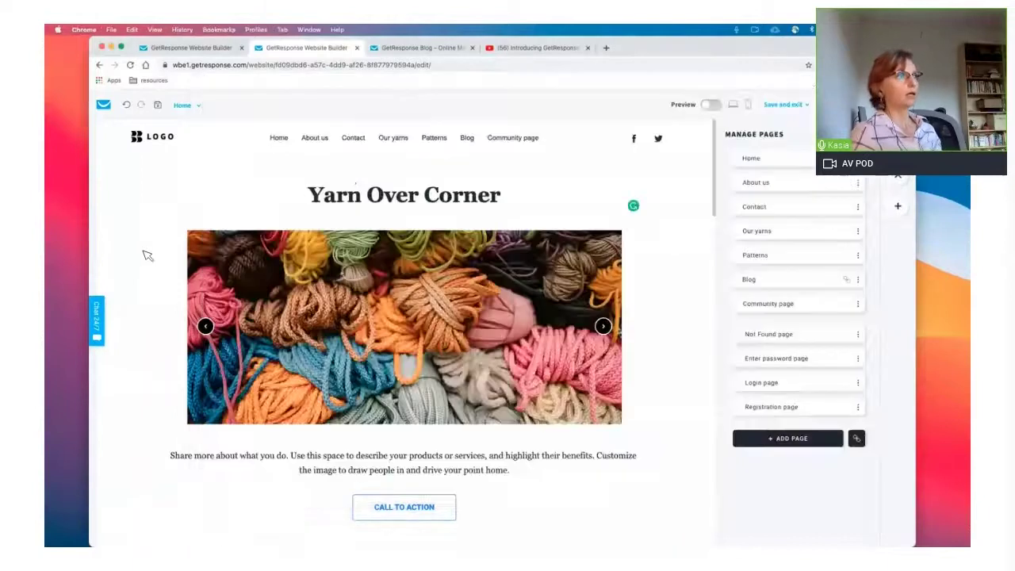
{"action": "left_click", "coordinate": [468, 140]}
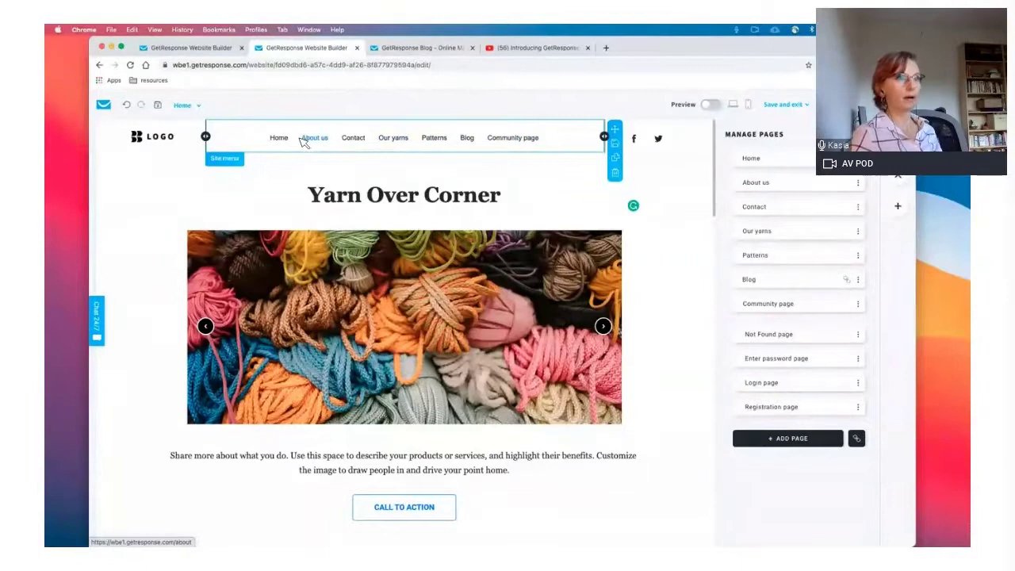
{"action": "left_click_drag", "start_coordinate": [751, 232], "coordinate": [753, 233]}
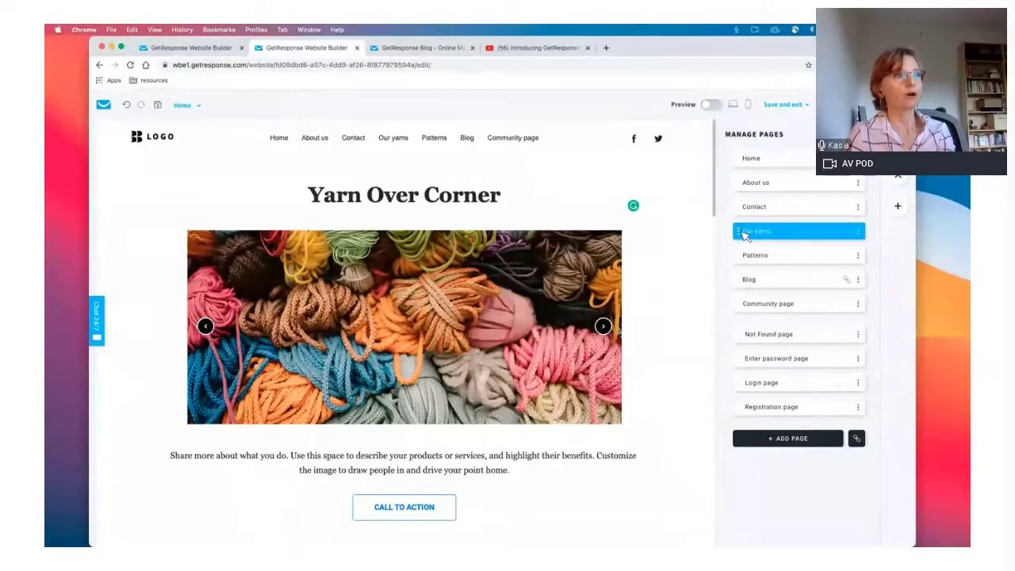
{"action": "left_click", "coordinate": [742, 232]}
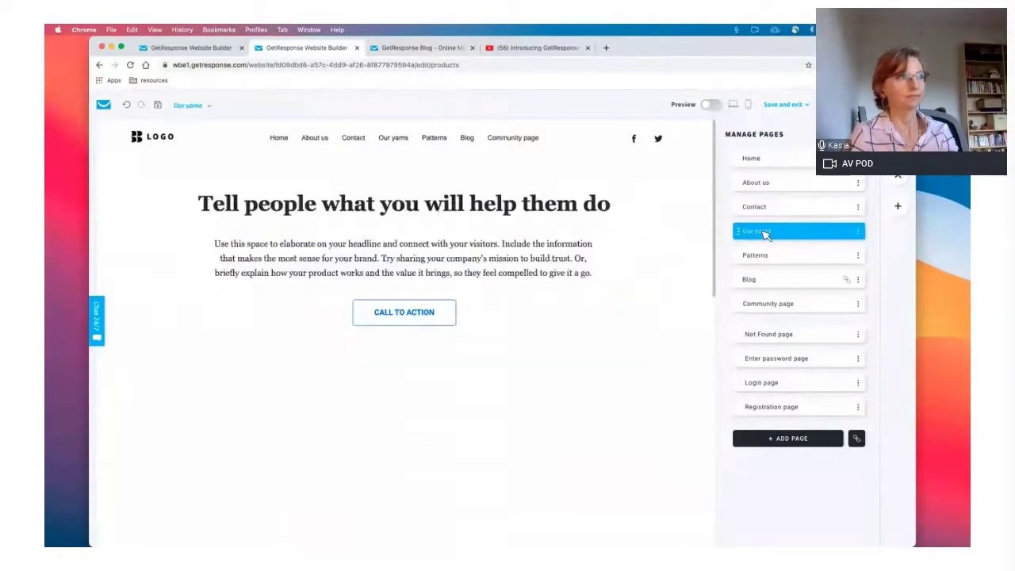
Move the Our yarns page directly below Home in the site's page order
{"action": "left_click", "coordinate": [763, 232]}
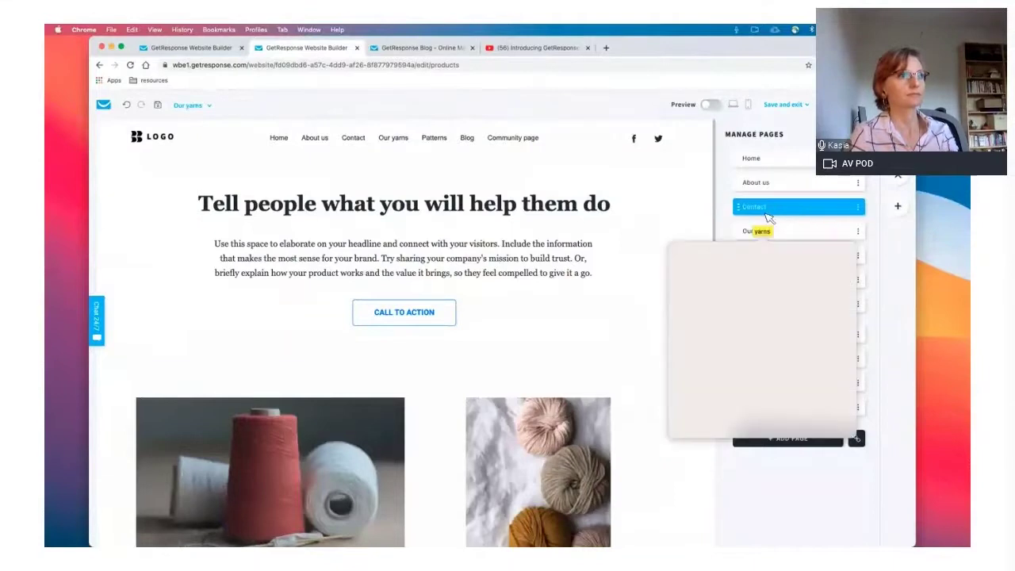
{"action": "left_click", "coordinate": [776, 235]}
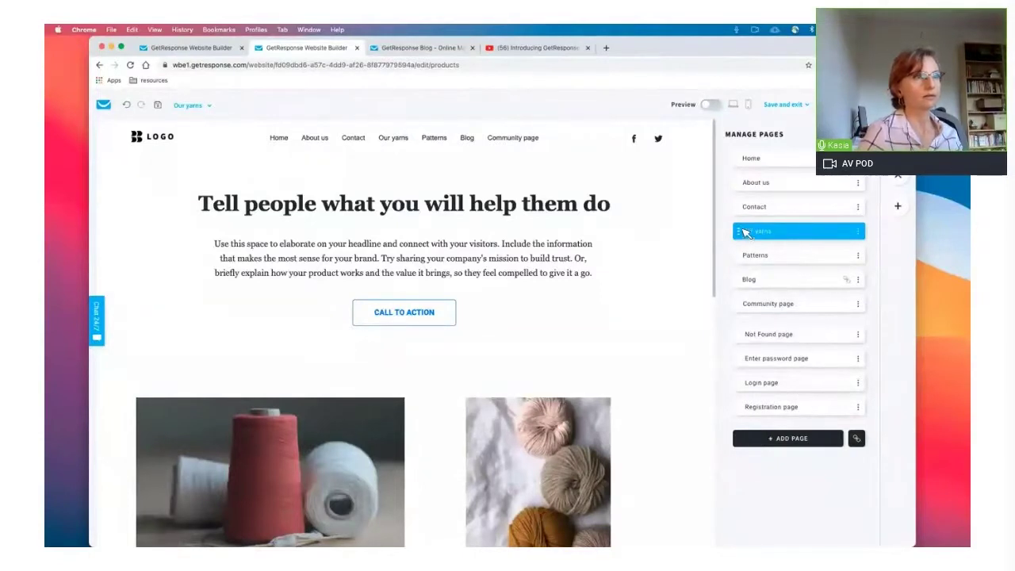
{"action": "left_click_drag", "start_coordinate": [745, 233], "coordinate": [744, 177]}
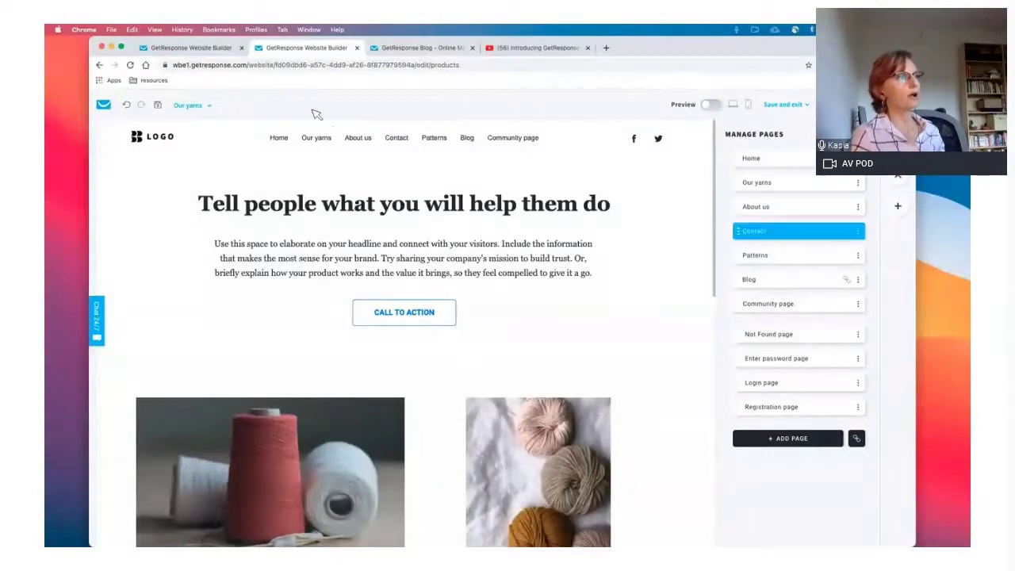
{"action": "left_click", "coordinate": [299, 152]}
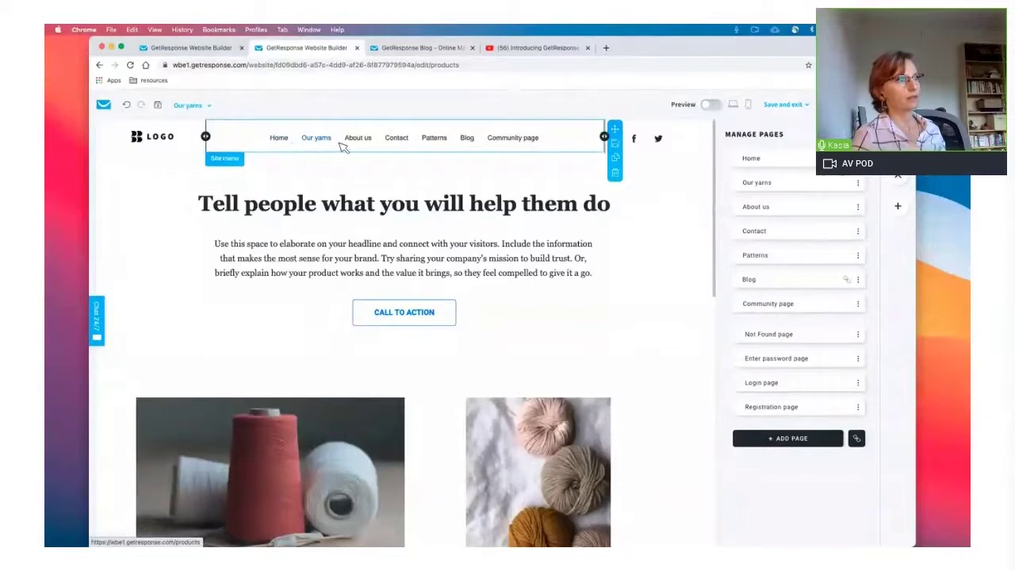
{"action": "left_click", "coordinate": [403, 158]}
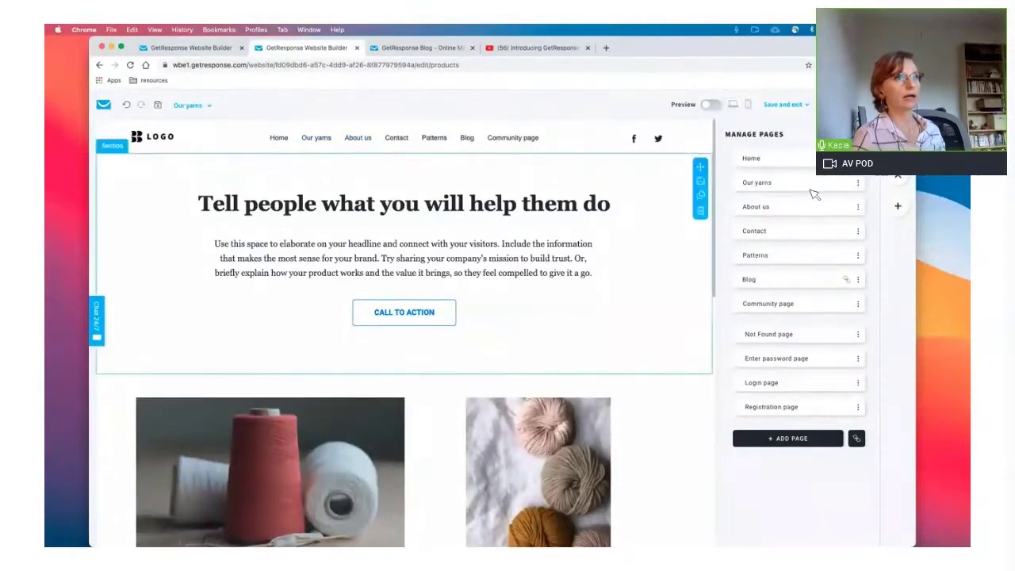
{"action": "left_click", "coordinate": [814, 195]}
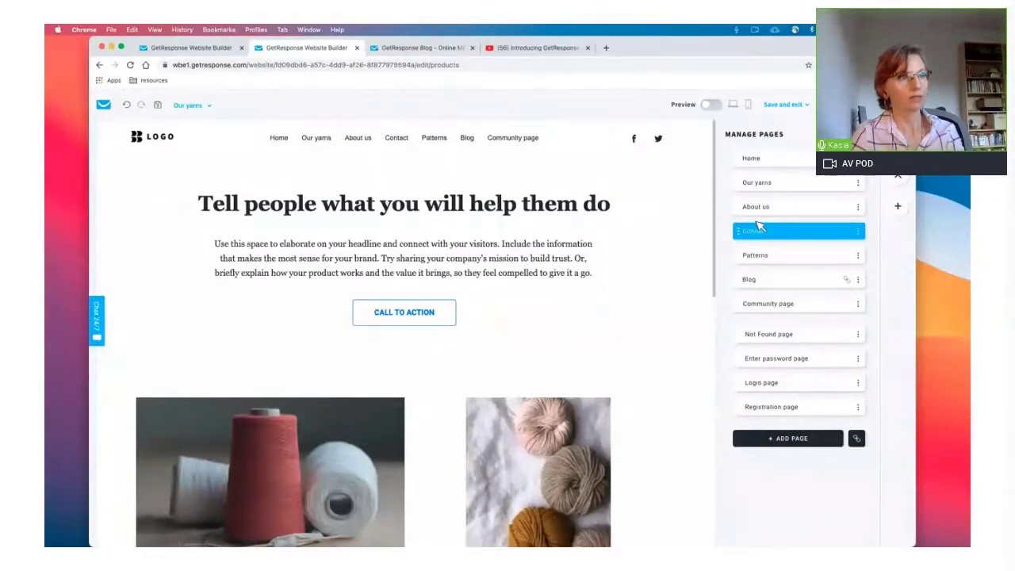
Try nesting the Contact page under About us in the site menu, and return it to the top level
{"action": "left_click_drag", "start_coordinate": [758, 228], "coordinate": [761, 224]}
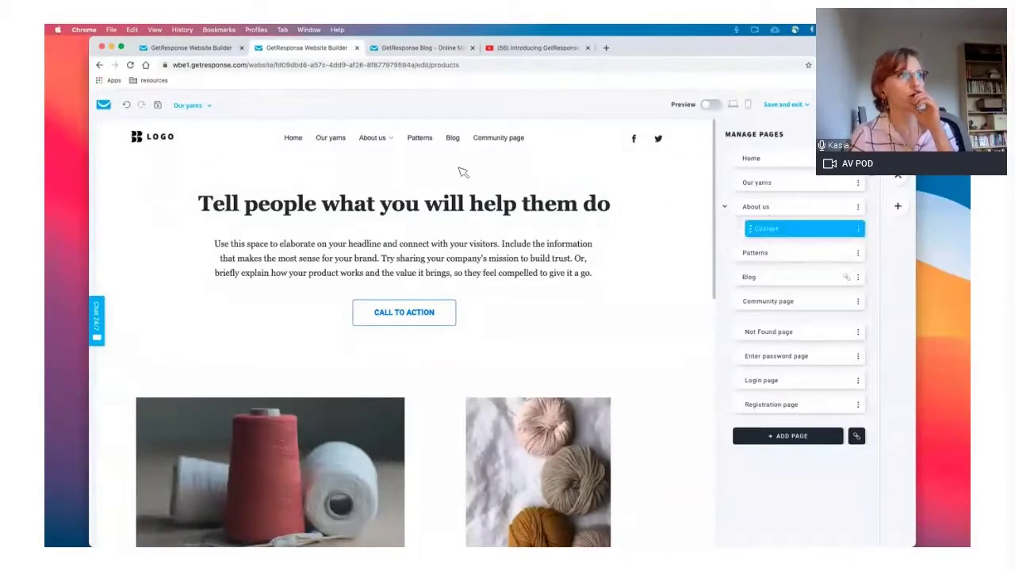
{"action": "mouse_move", "coordinate": [390, 145]}
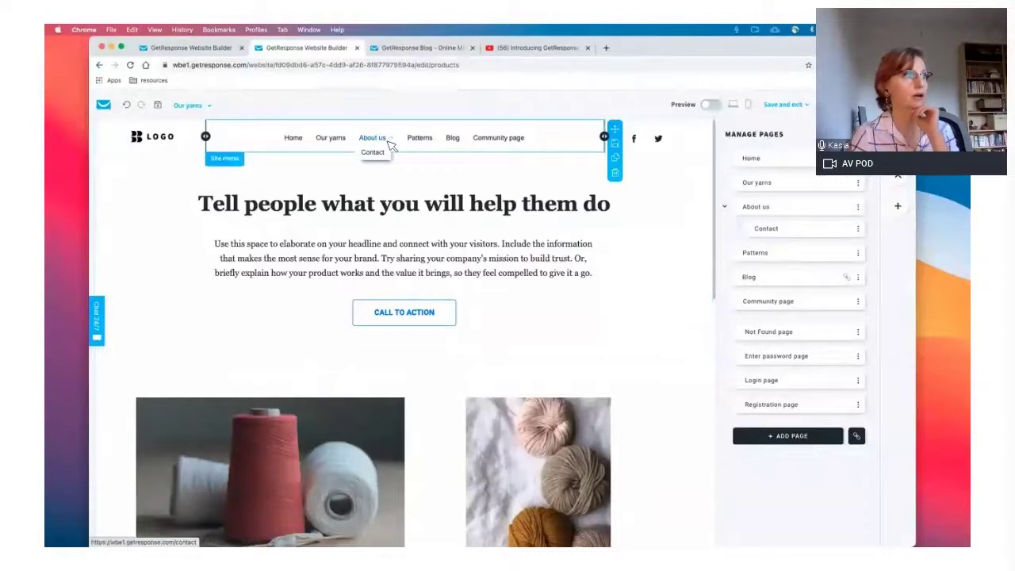
{"action": "left_click", "coordinate": [513, 143]}
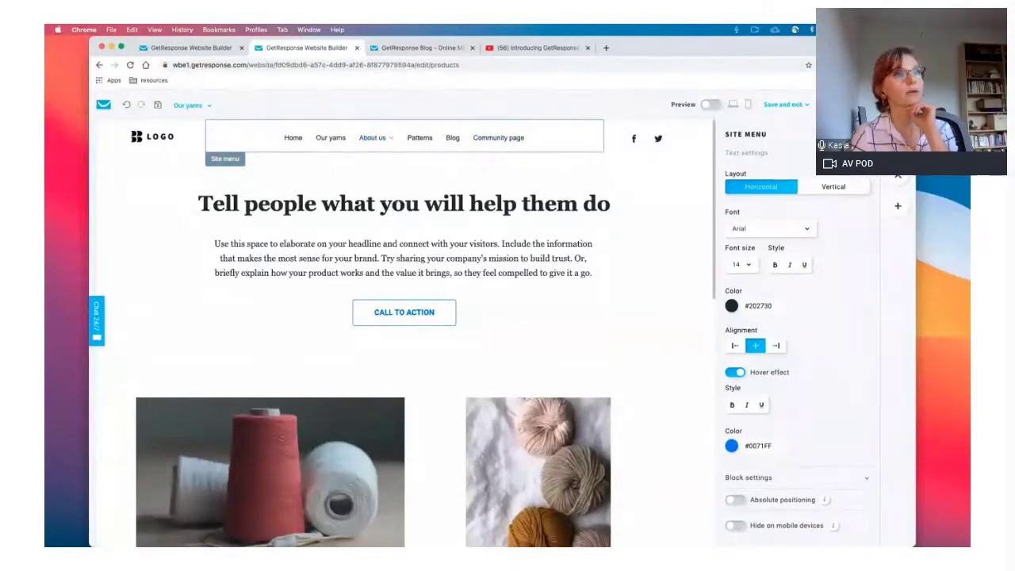
{"action": "left_click", "coordinate": [897, 142]}
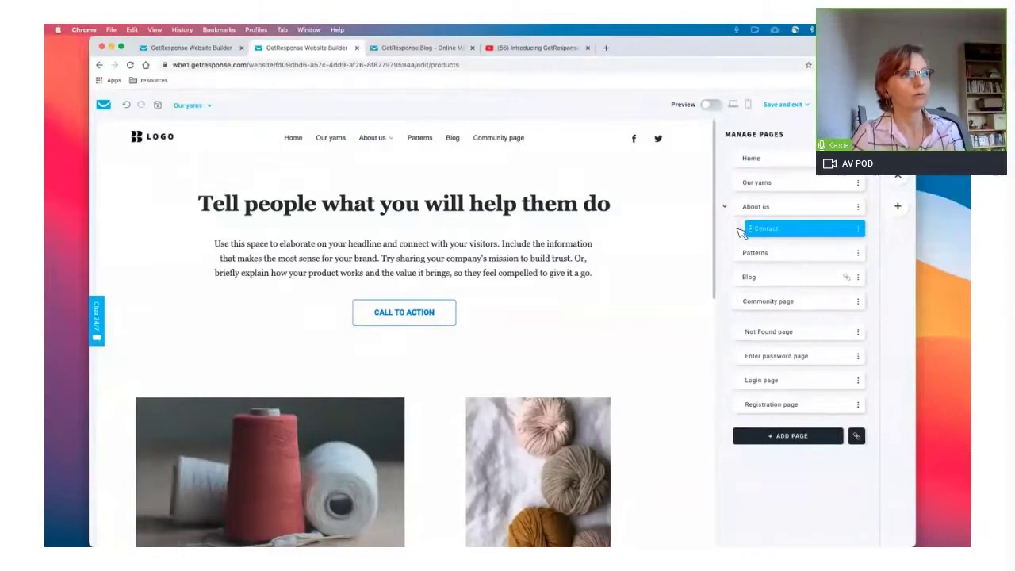
{"action": "left_click_drag", "start_coordinate": [739, 231], "coordinate": [735, 229]}
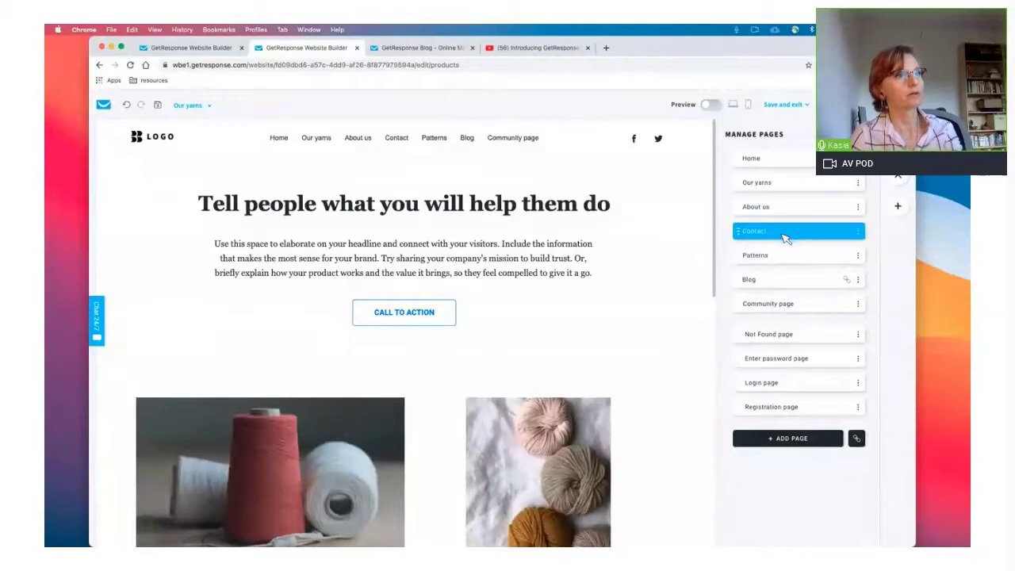
Move the Patterns page directly below Our yarns and switch to the Get started checklist in Notes
{"action": "left_click_drag", "start_coordinate": [743, 256], "coordinate": [744, 203]}
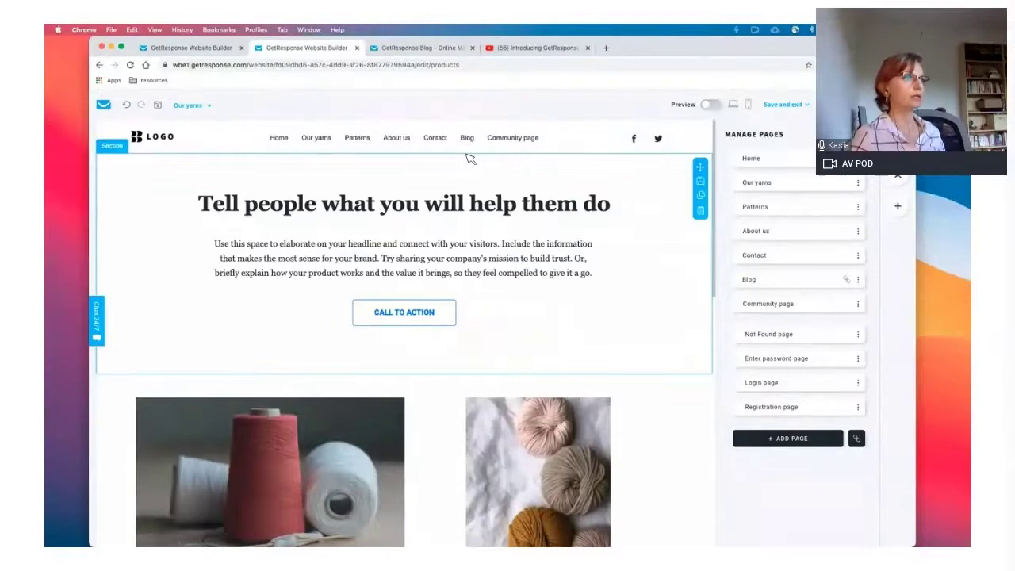
{"action": "key", "text": "ctrl+Up"}
{"action": "left_click", "coordinate": [611, 344]}
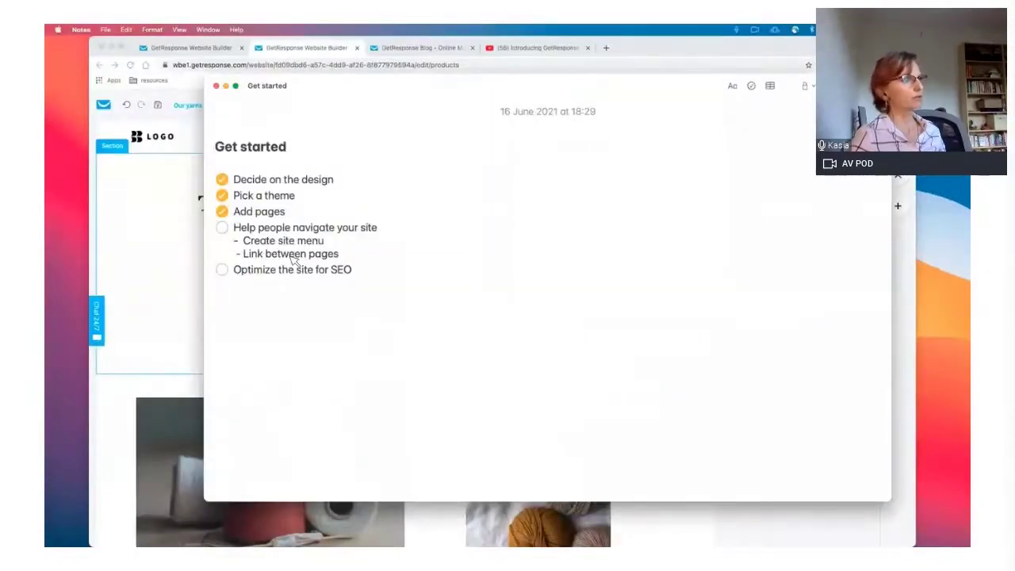
Switch back to the Yarn Over Corner site in Chrome and open the Home page for editing
{"action": "left_click", "coordinate": [128, 400]}
{"action": "scroll", "coordinate": [128, 399], "scroll_direction": "down", "scroll_amount": 4}
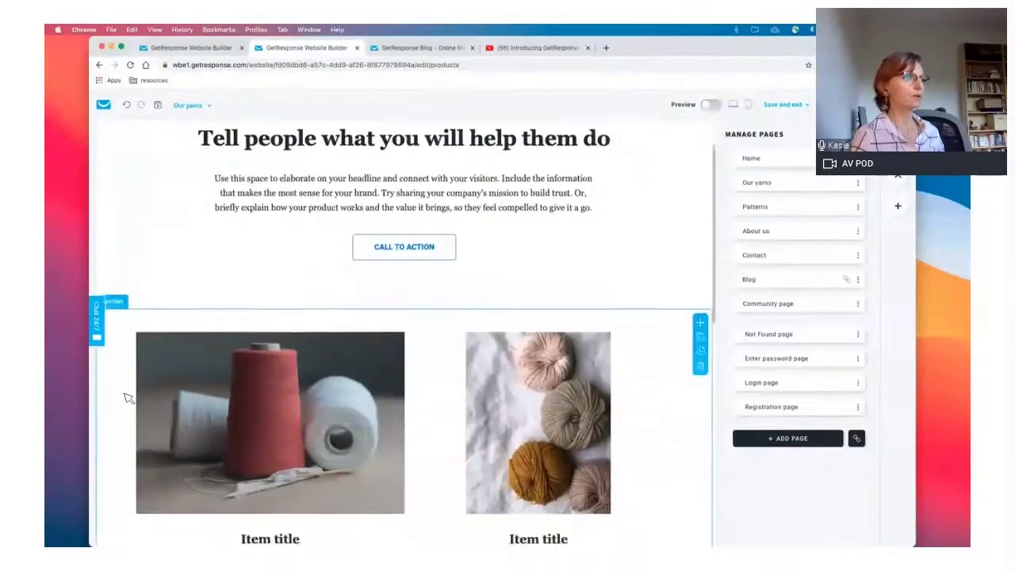
{"action": "scroll", "coordinate": [129, 399], "scroll_direction": "down", "scroll_amount": 10}
{"action": "scroll", "coordinate": [128, 389], "scroll_direction": "up", "scroll_amount": 4}
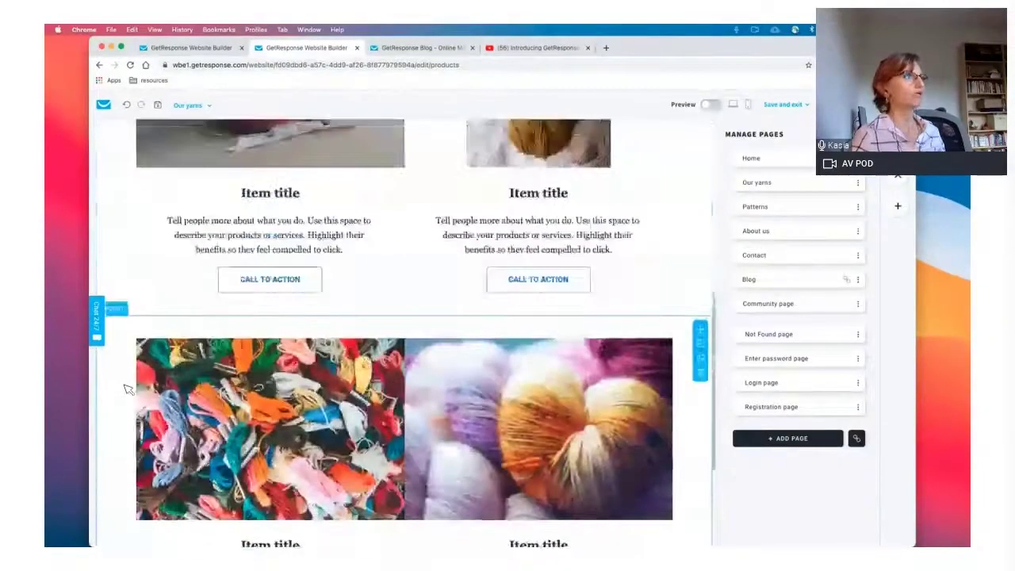
{"action": "scroll", "coordinate": [129, 389], "scroll_direction": "up", "scroll_amount": 5}
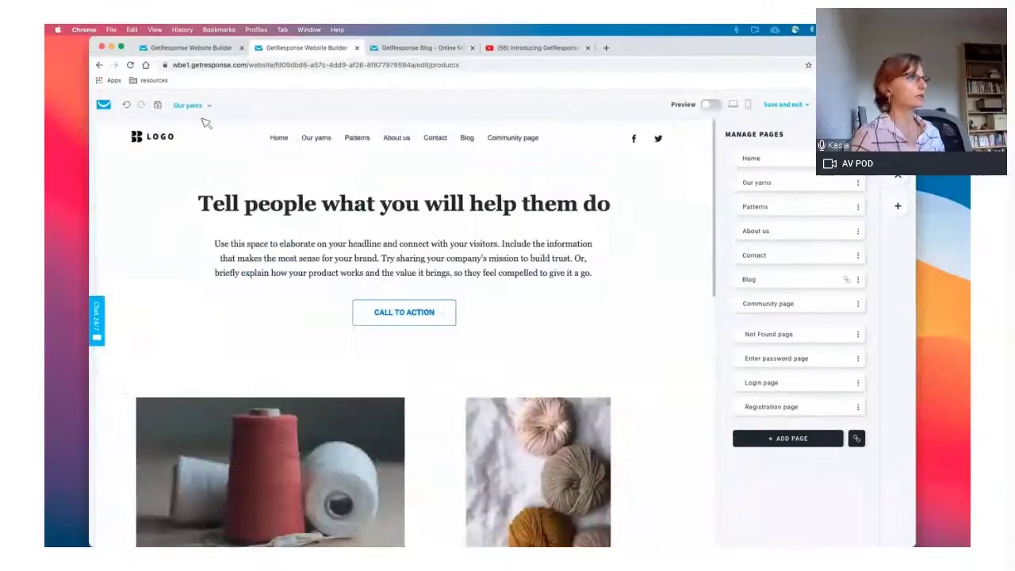
{"action": "left_click", "coordinate": [202, 111]}
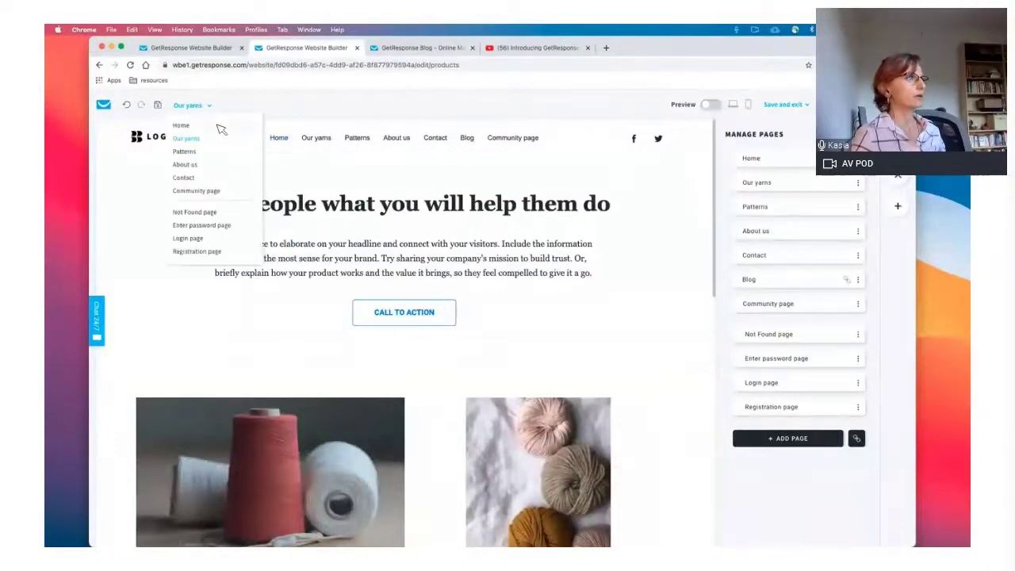
{"action": "left_click", "coordinate": [218, 126]}
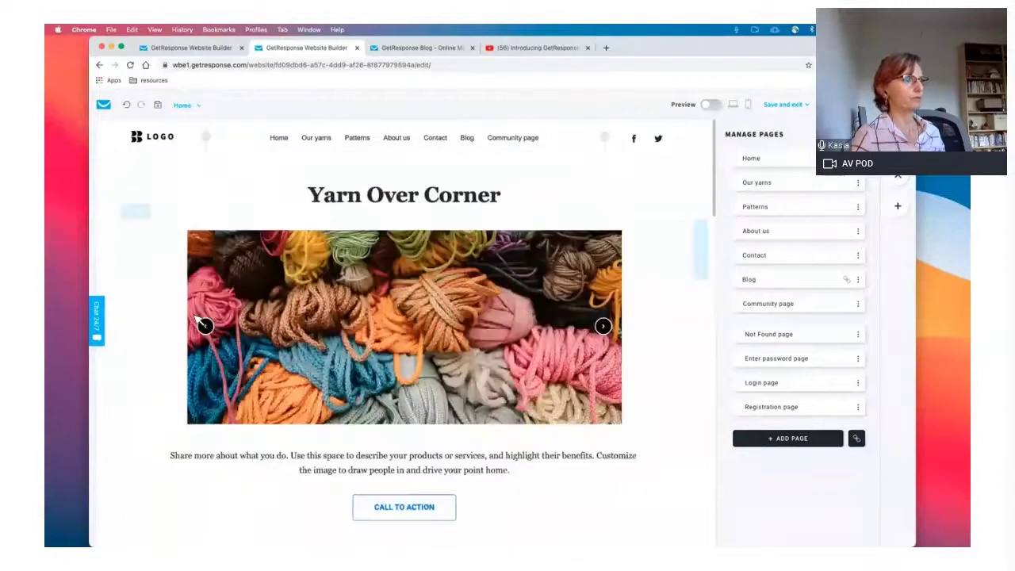
Examine the Home page's Yarns, Patterns and Accessories columns and their call-to-action buttons alongside the site menu
{"action": "scroll", "coordinate": [197, 317], "scroll_direction": "down", "scroll_amount": 5}
{"action": "scroll", "coordinate": [197, 317], "scroll_direction": "down", "scroll_amount": 3}
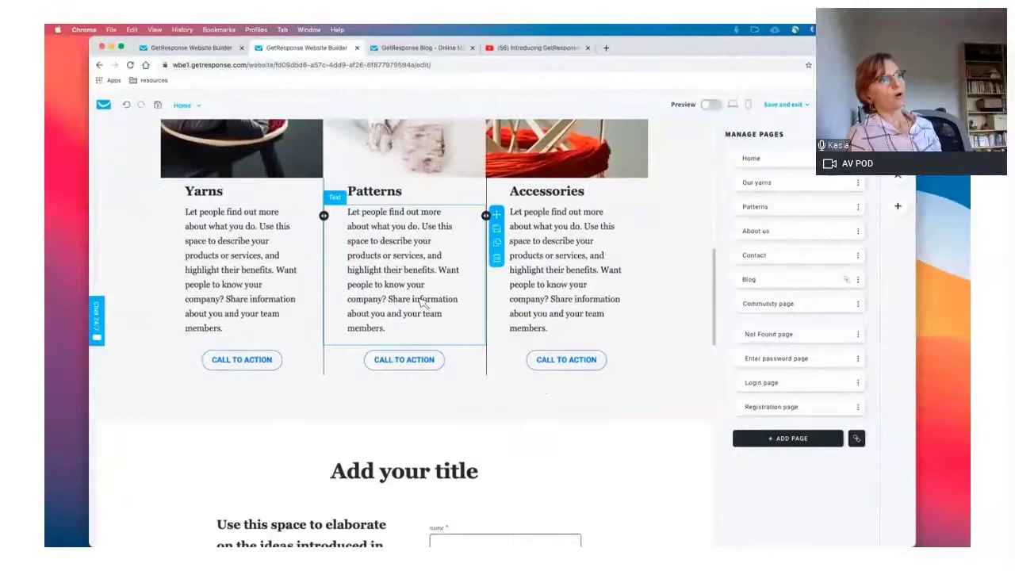
{"action": "scroll", "coordinate": [418, 297], "scroll_direction": "up", "scroll_amount": 5}
{"action": "scroll", "coordinate": [420, 299], "scroll_direction": "up", "scroll_amount": 3}
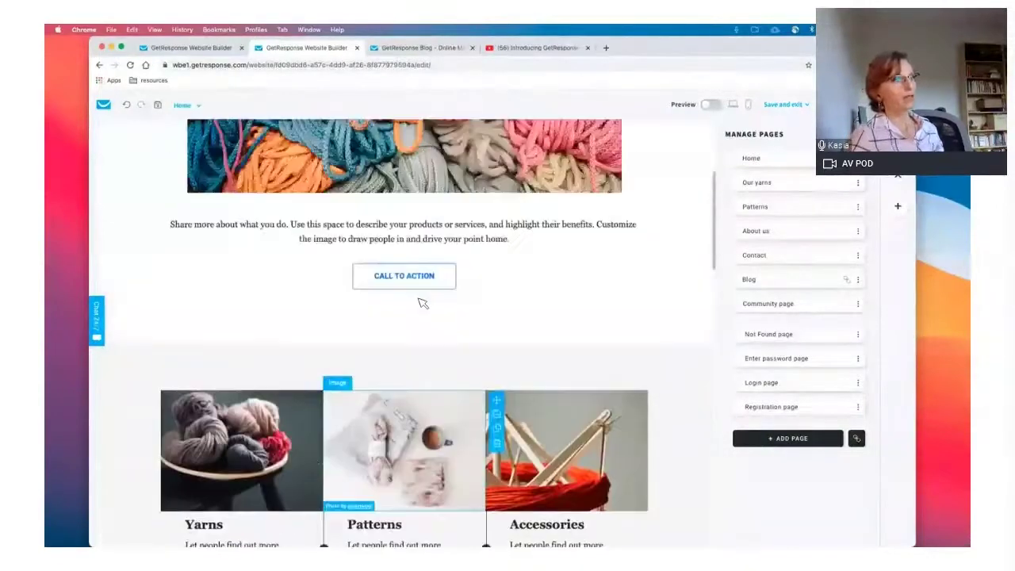
{"action": "scroll", "coordinate": [268, 259], "scroll_direction": "down", "scroll_amount": 6}
{"action": "scroll", "coordinate": [475, 255], "scroll_direction": "down", "scroll_amount": 1}
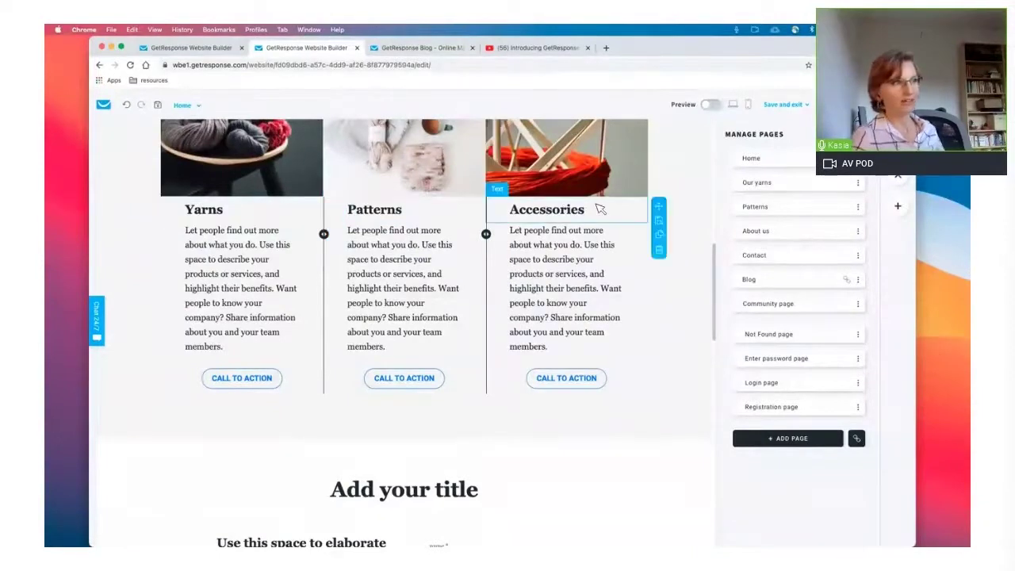
{"action": "scroll", "coordinate": [447, 356], "scroll_direction": "up", "scroll_amount": 4}
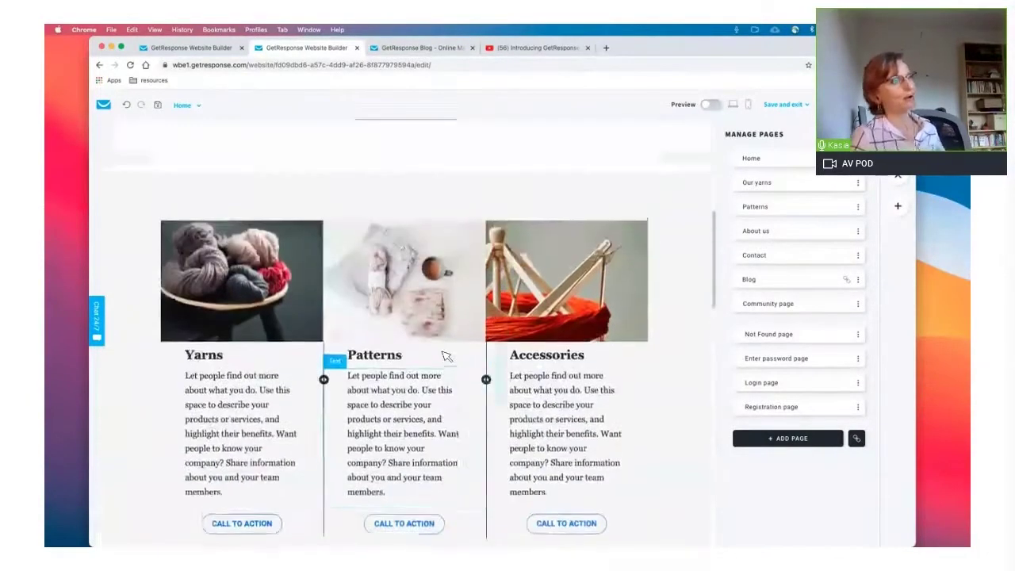
{"action": "scroll", "coordinate": [428, 353], "scroll_direction": "down", "scroll_amount": 5}
{"action": "scroll", "coordinate": [408, 345], "scroll_direction": "up", "scroll_amount": 7}
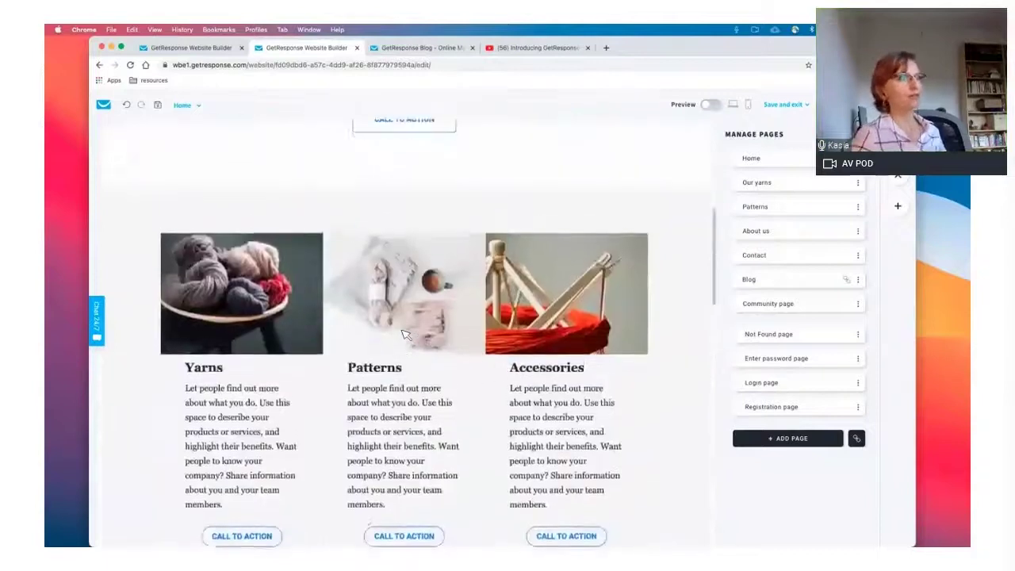
{"action": "scroll", "coordinate": [404, 334], "scroll_direction": "up", "scroll_amount": 5}
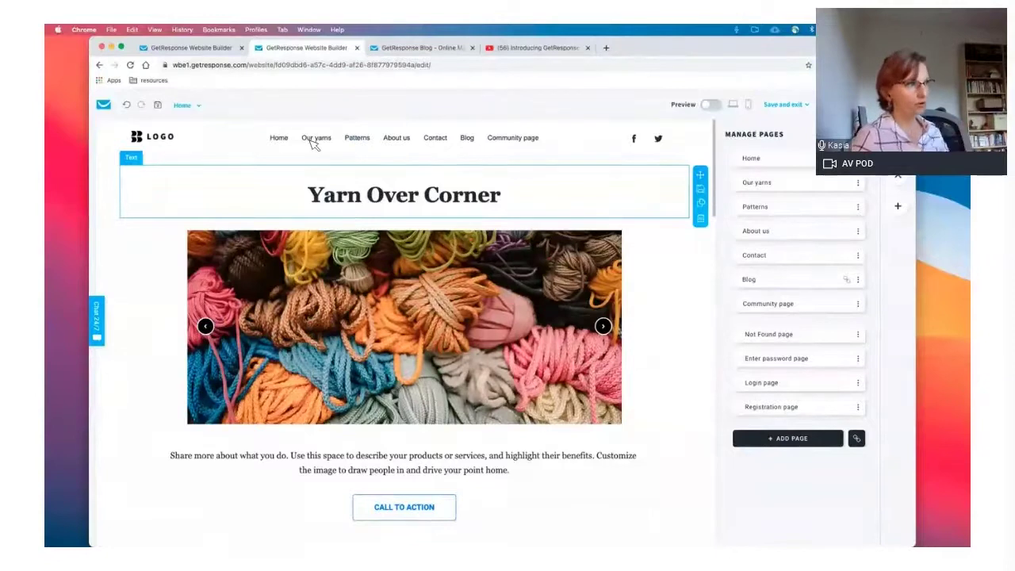
Link the call-to-action button in the Patterns column to the Patterns page of the current website
{"action": "scroll", "coordinate": [314, 143], "scroll_direction": "down", "scroll_amount": 5}
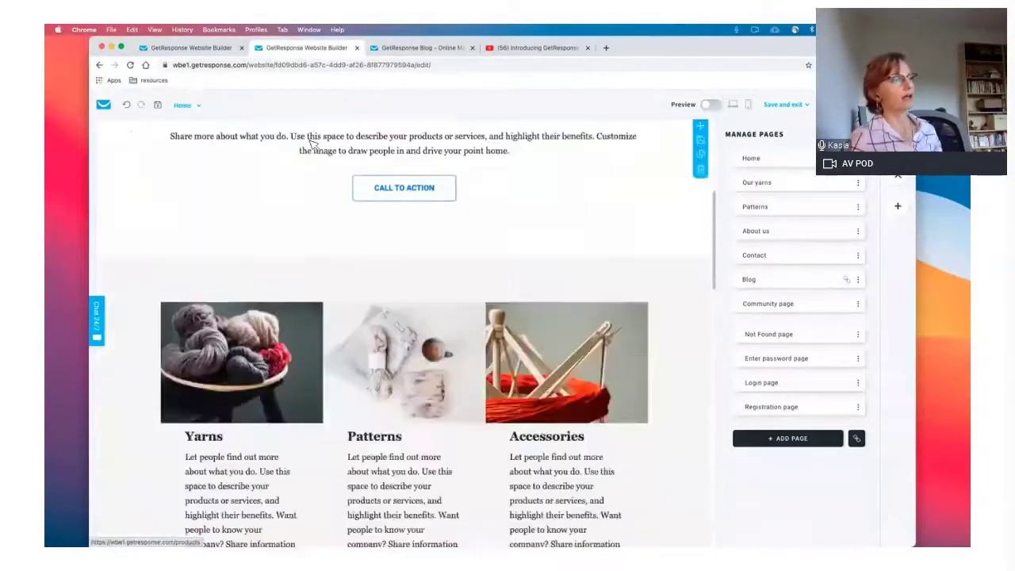
{"action": "scroll", "coordinate": [313, 147], "scroll_direction": "down", "scroll_amount": 4}
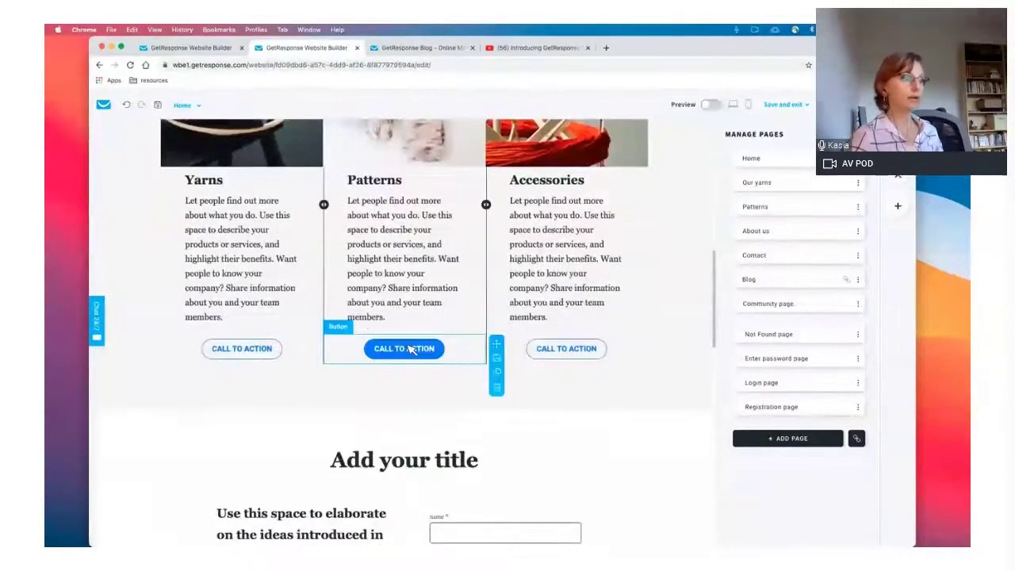
{"action": "left_click", "coordinate": [410, 349]}
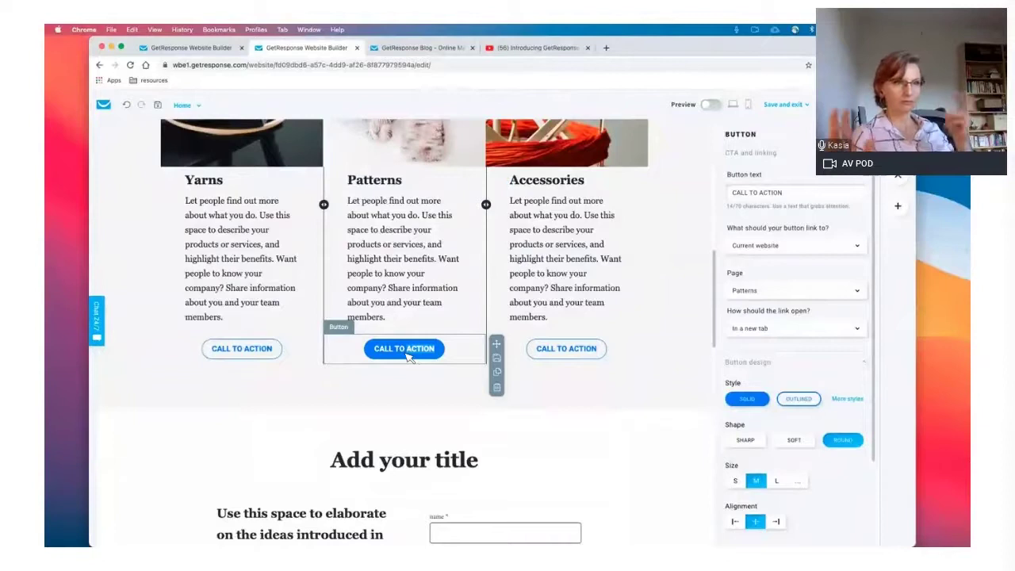
{"action": "double_click", "coordinate": [408, 353]}
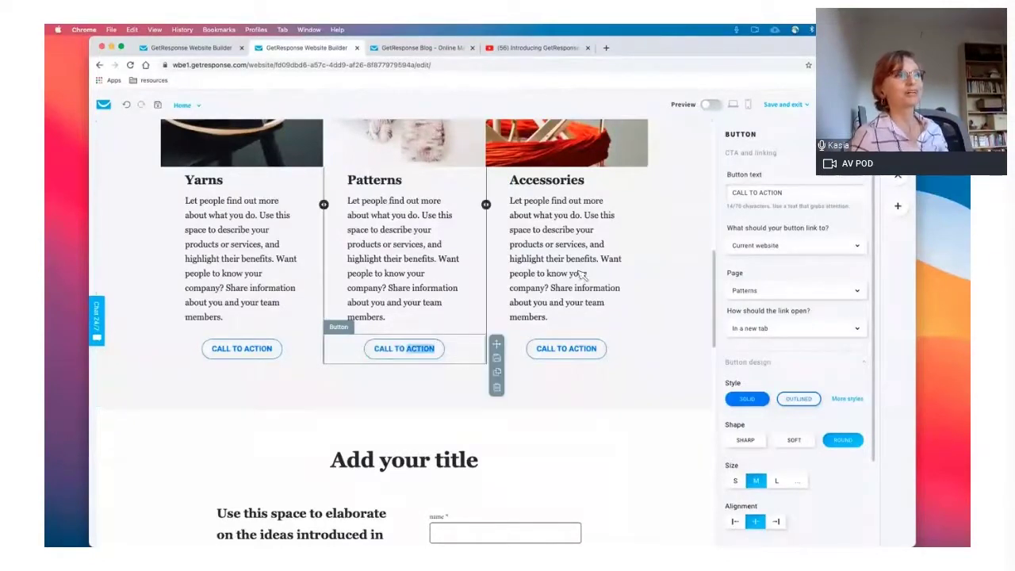
{"action": "left_click", "coordinate": [758, 245]}
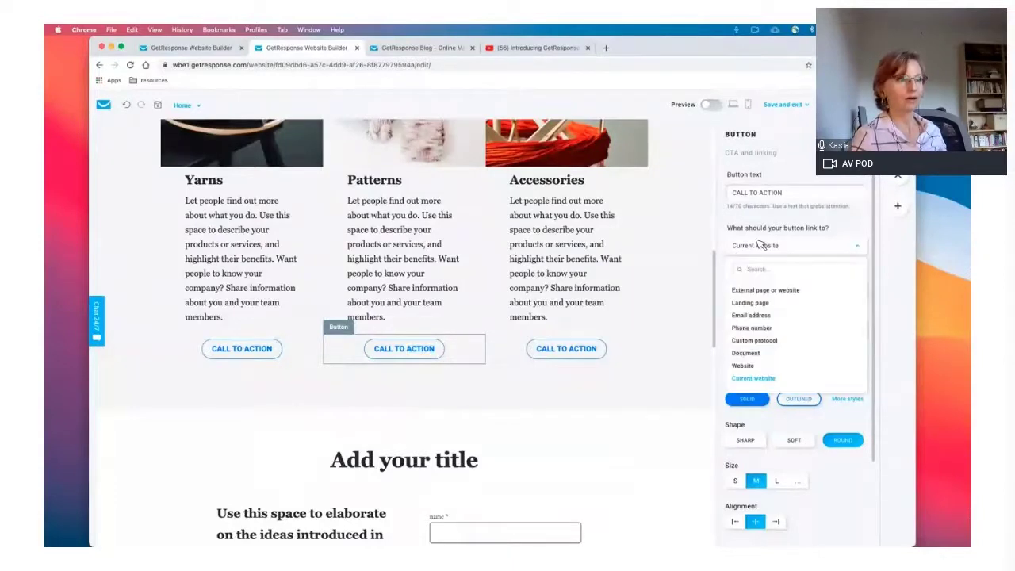
{"action": "left_click", "coordinate": [761, 379]}
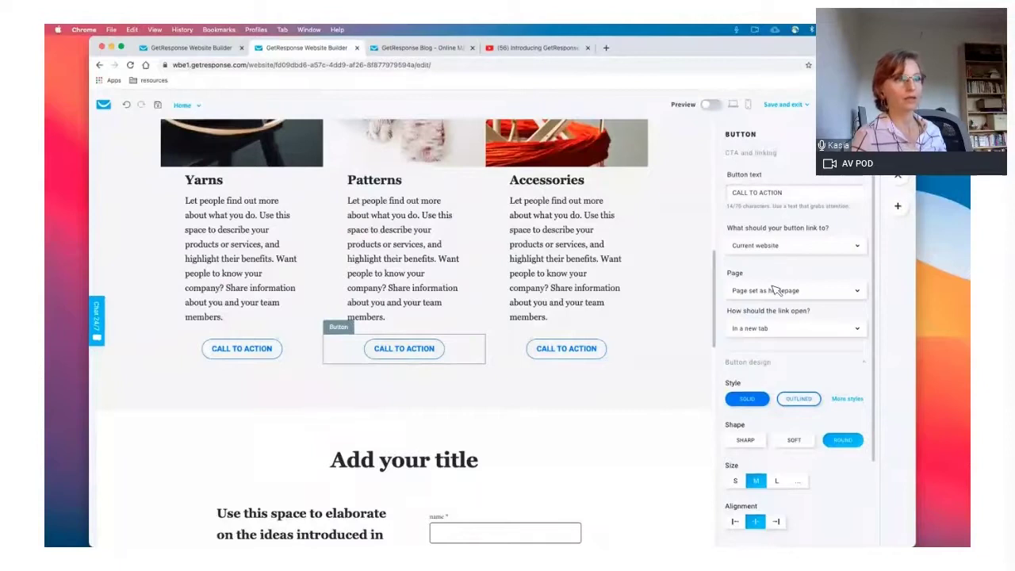
{"action": "left_click", "coordinate": [773, 290]}
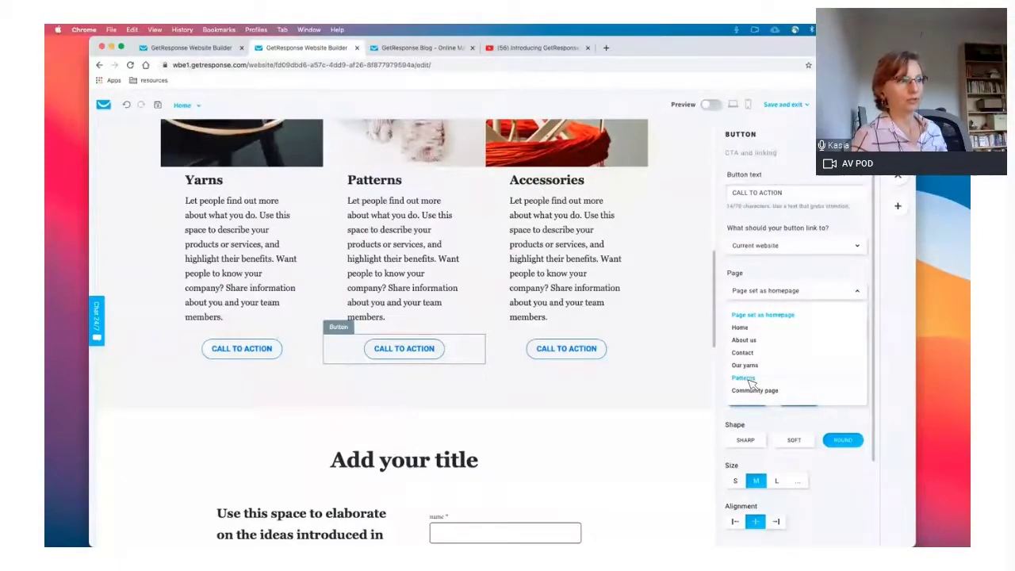
{"action": "left_click", "coordinate": [748, 378]}
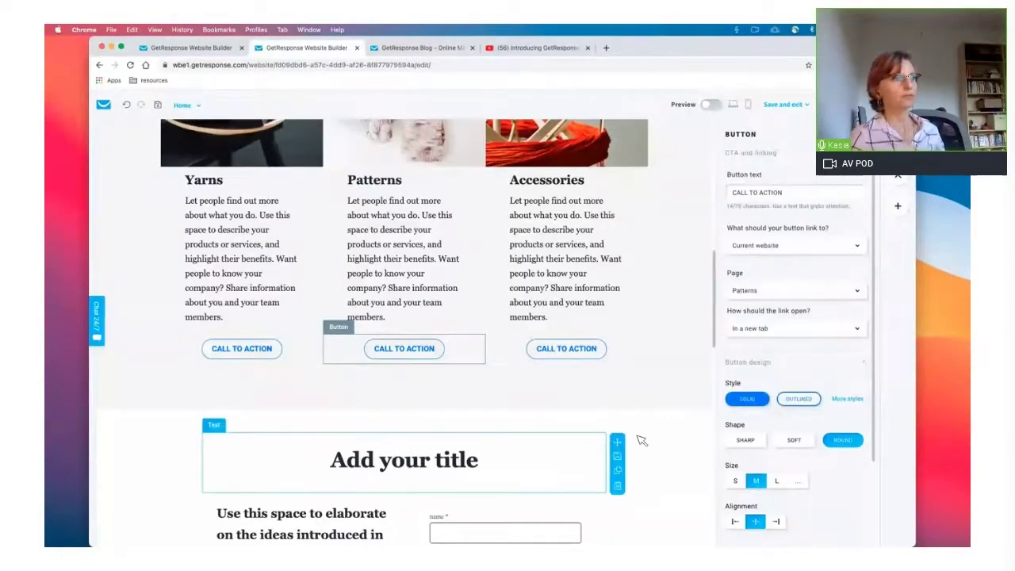
Set the Patterns column button's link to open on the same page
{"action": "left_click", "coordinate": [388, 345]}
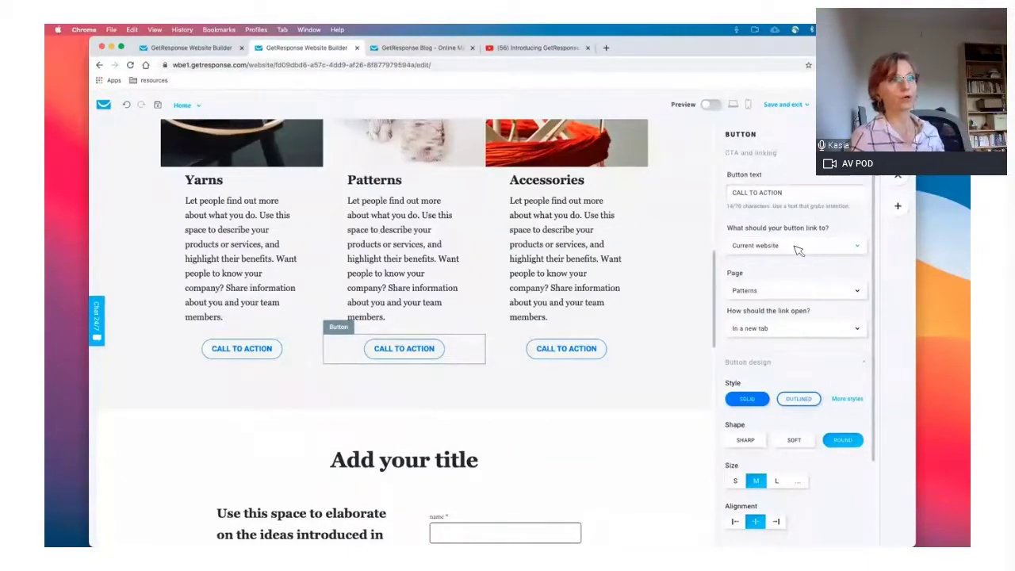
{"action": "left_click", "coordinate": [781, 331]}
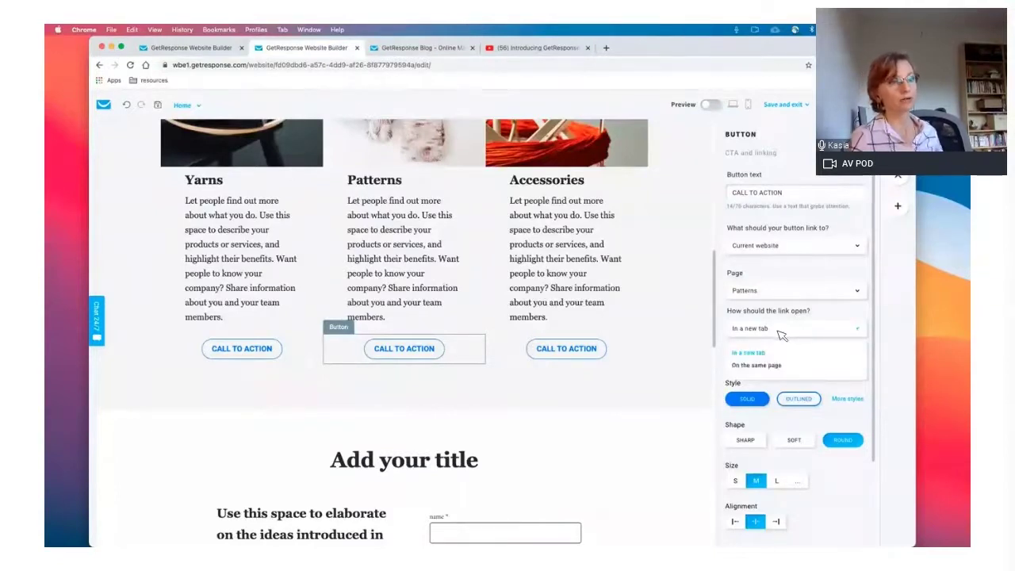
{"action": "left_click", "coordinate": [768, 366]}
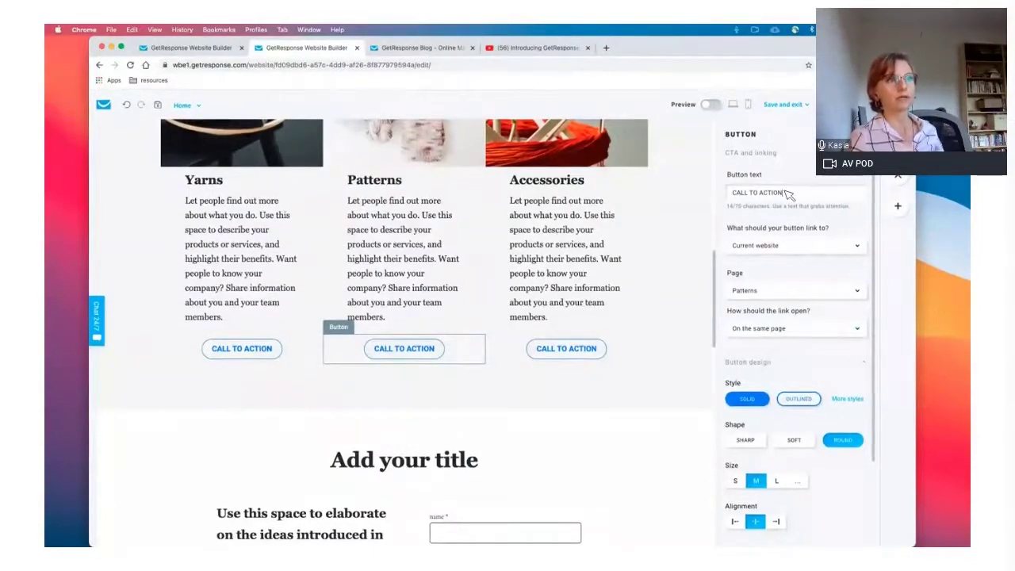
Change the text of the Patterns column's button to "Our patterns"
{"action": "left_click_drag", "start_coordinate": [787, 194], "coordinate": [724, 195]}
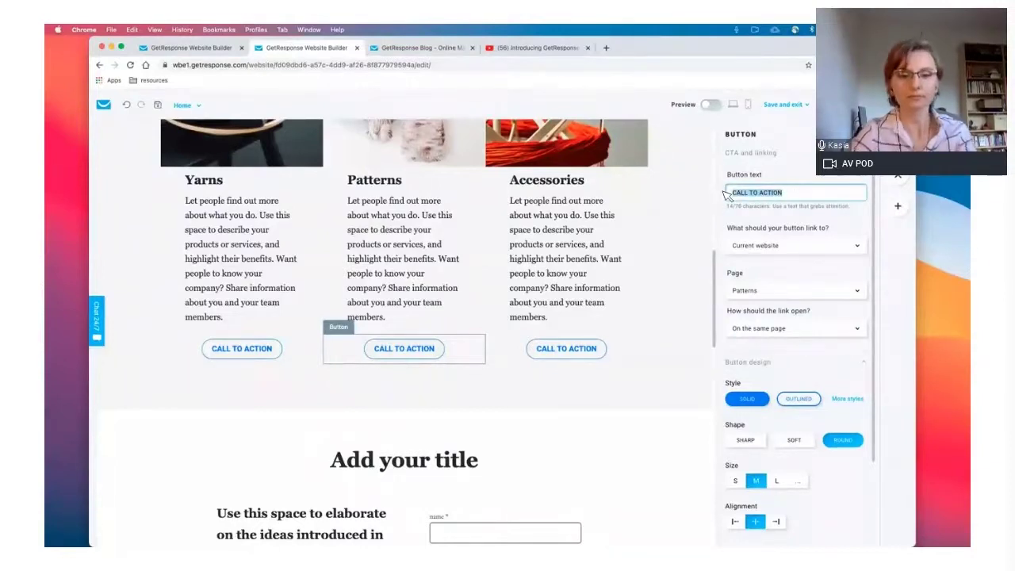
{"action": "type", "text": "Pir pa"}
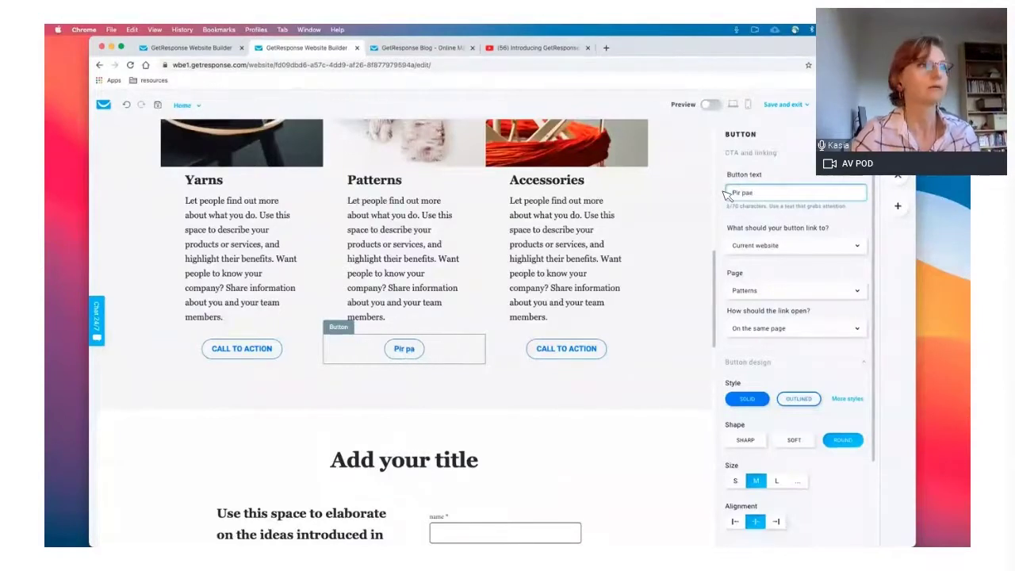
{"action": "key", "text": "BackSpace"}
{"action": "key", "text": "BackSpace"}
{"action": "key", "text": "BackSpace"}
{"action": "key", "text": "BackSpace"}
{"action": "key", "text": "BackSpace"}
{"action": "key", "text": "BackSpace"}
{"action": "key", "text": "BackSpace"}
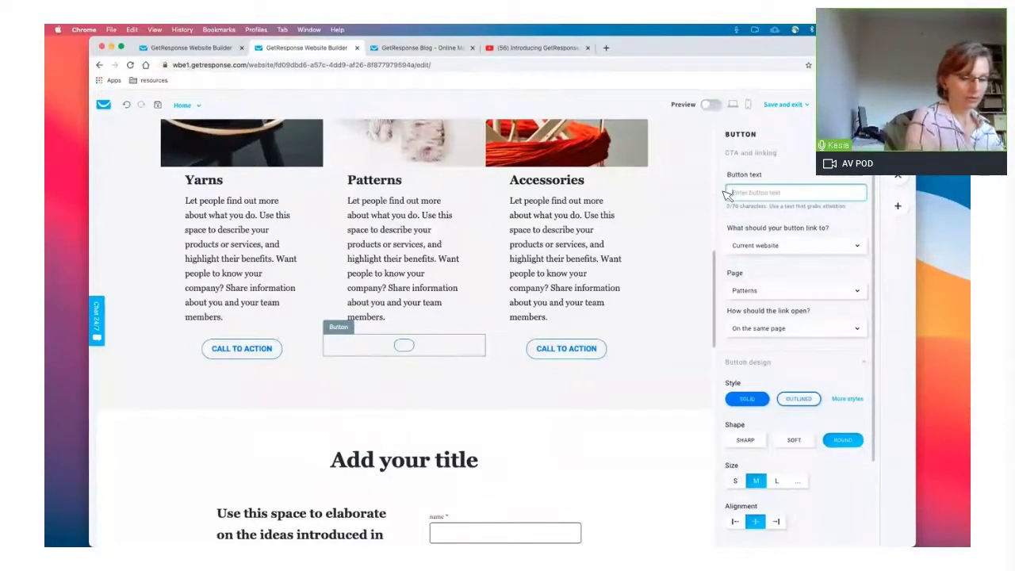
{"action": "type", "text": "Our patters"}
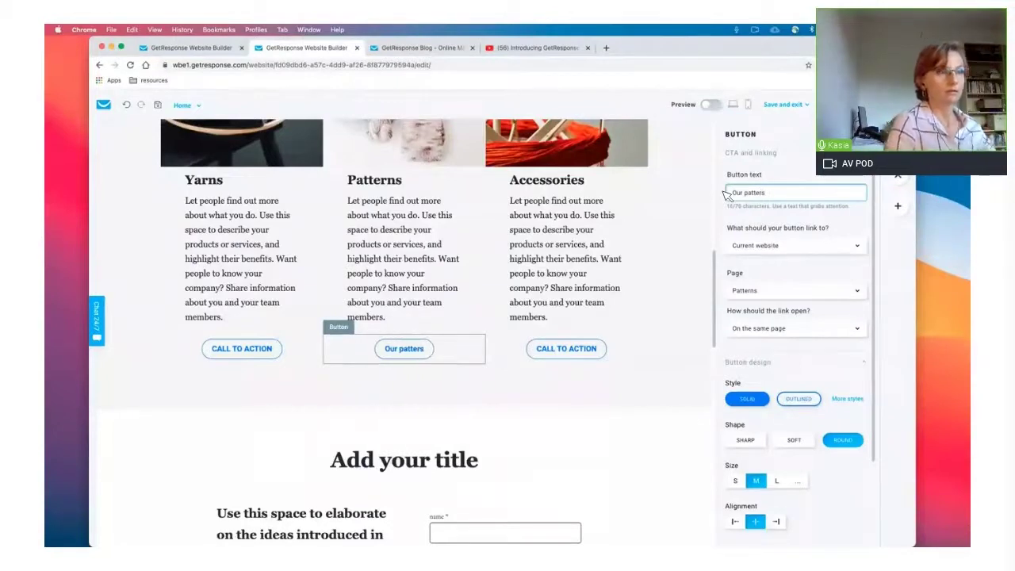
{"action": "key", "text": "BackSpace"}
{"action": "type", "text": "ns"}
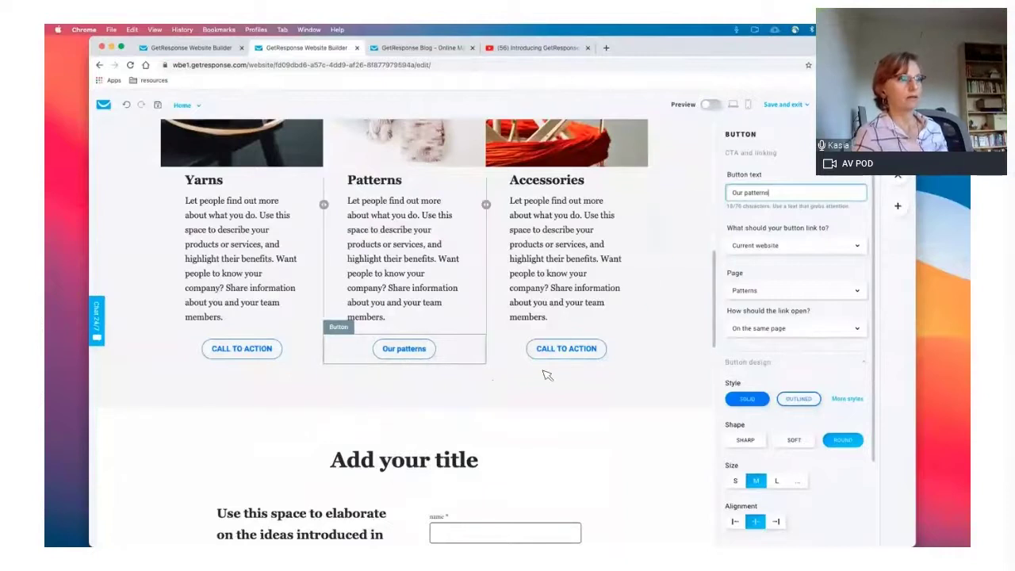
Switch to the Get started checklist in Notes and mark "Help people navigate your site" as done
{"action": "scroll", "coordinate": [543, 380], "scroll_direction": "down", "scroll_amount": 4}
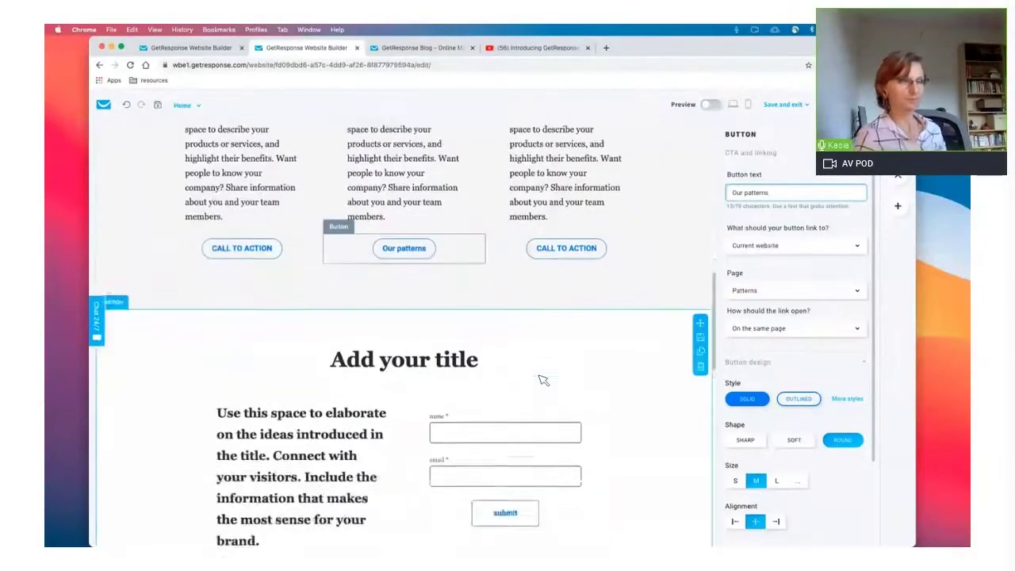
{"action": "key", "text": "ctrl+Up"}
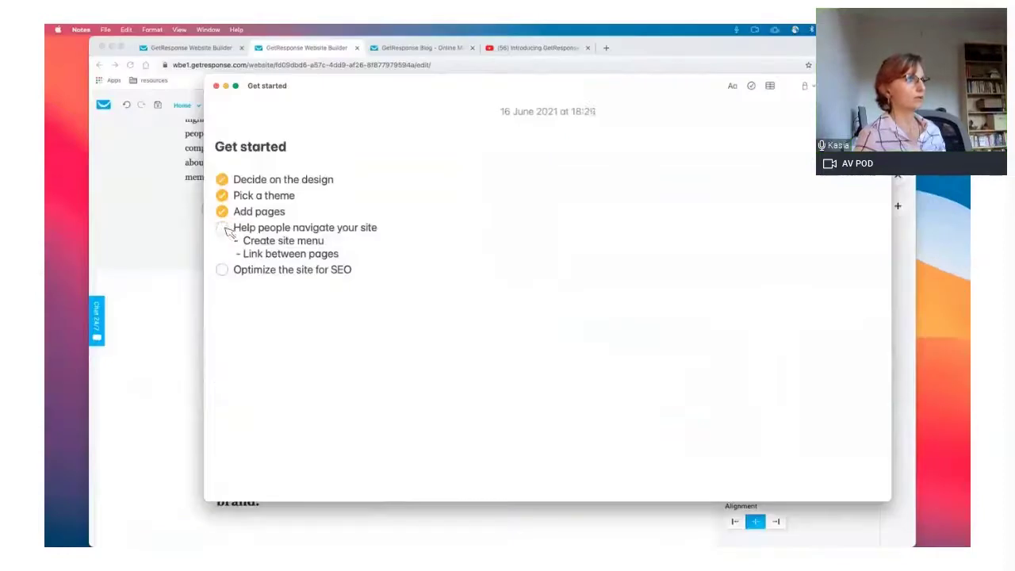
{"action": "left_click", "coordinate": [223, 228]}
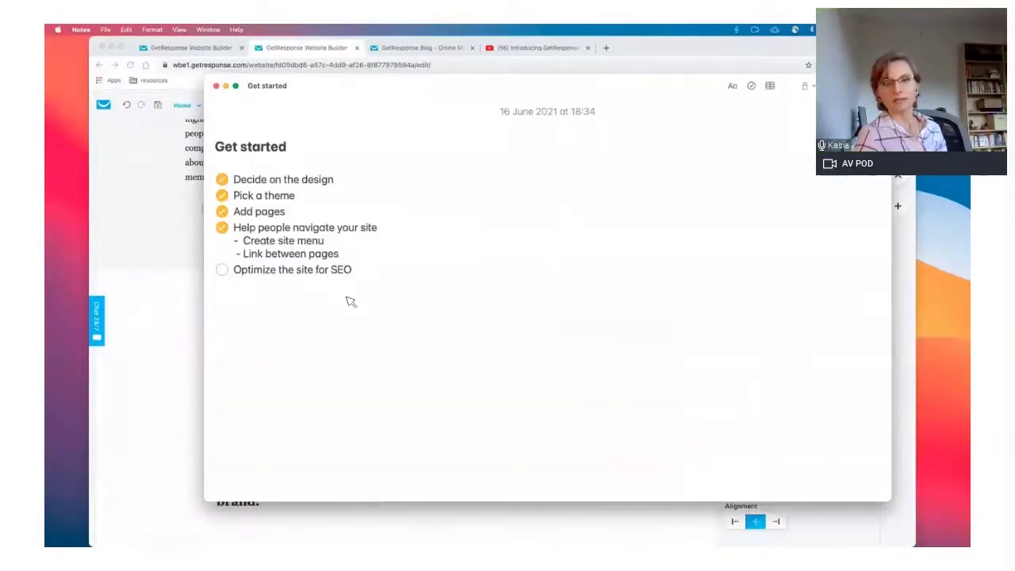
Return to the Yarn Over Corner site in Chrome and open the Home page's settings from the page management list
{"action": "left_click", "coordinate": [161, 396]}
{"action": "scroll", "coordinate": [161, 396], "scroll_direction": "up", "scroll_amount": 5}
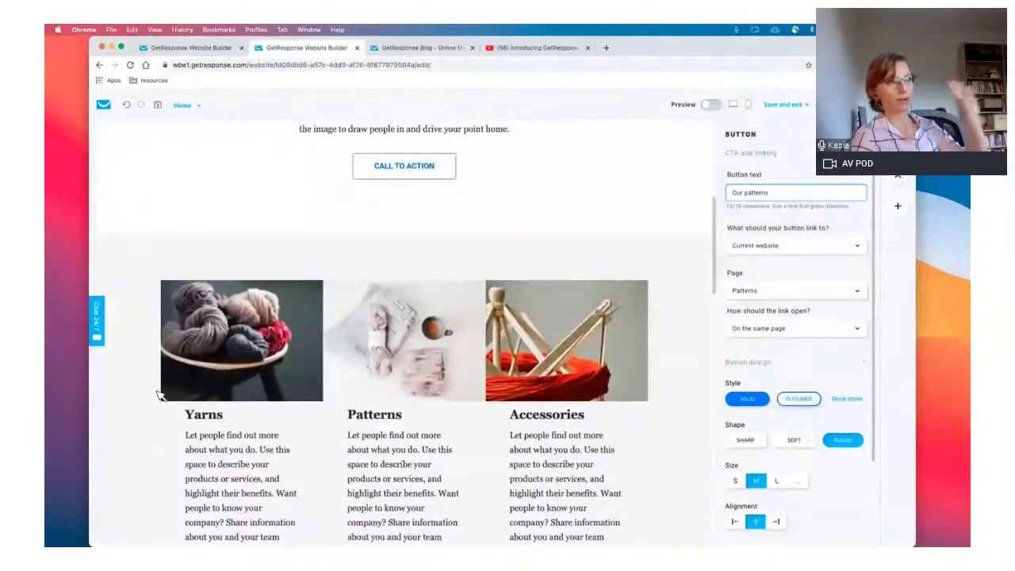
{"action": "scroll", "coordinate": [161, 396], "scroll_direction": "up", "scroll_amount": 5}
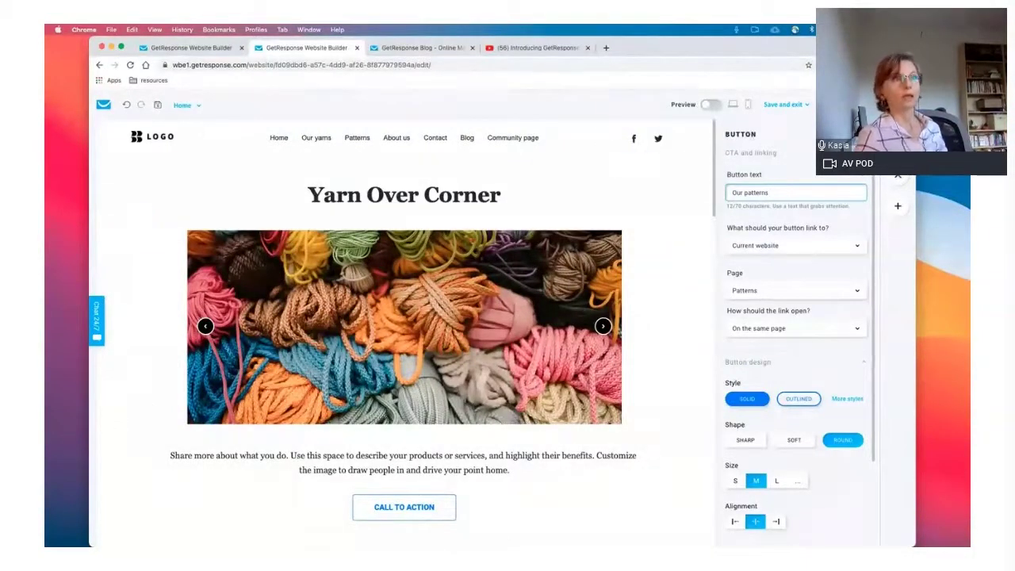
{"action": "left_click", "coordinate": [898, 143]}
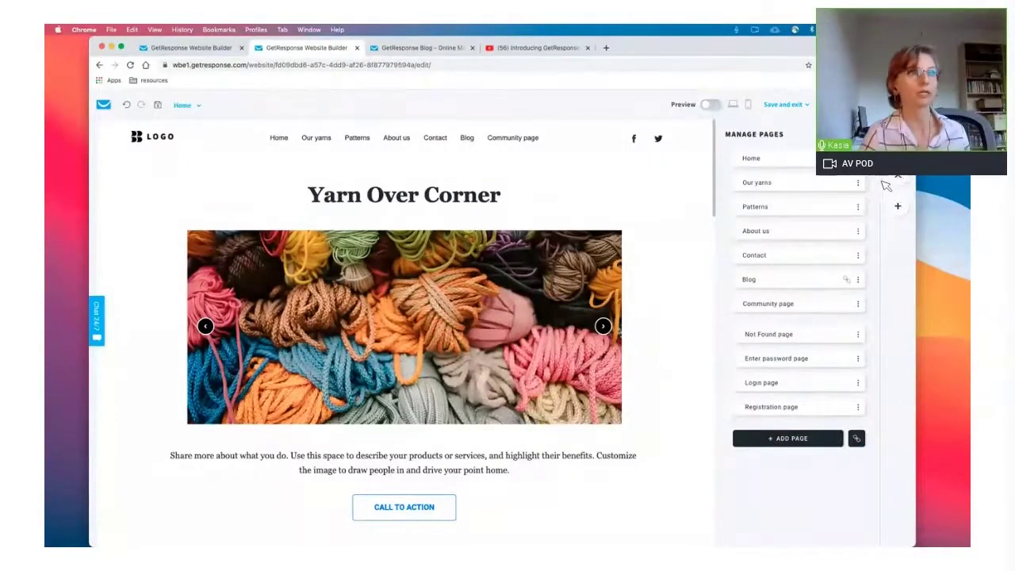
{"action": "left_click", "coordinate": [858, 158]}
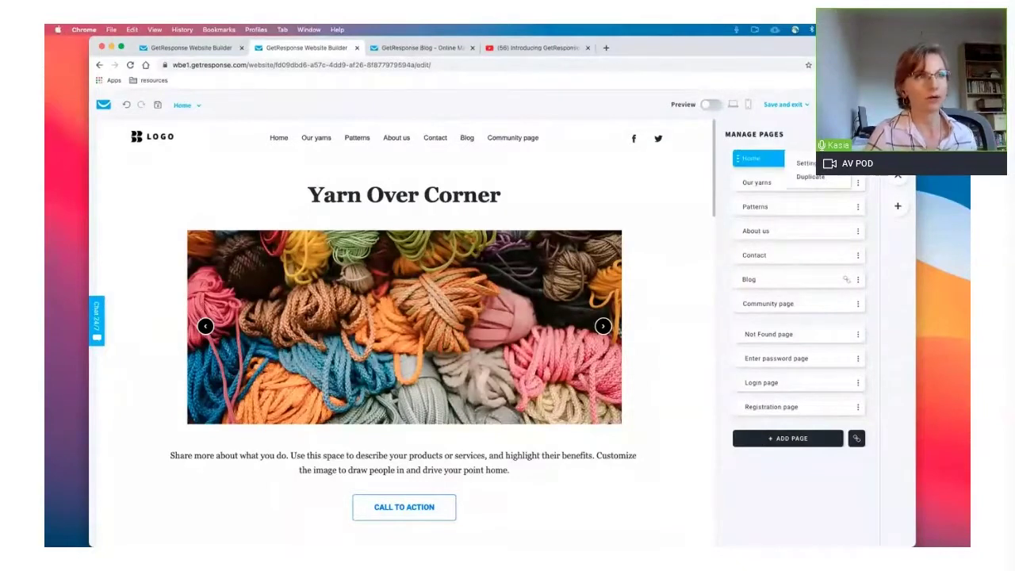
{"action": "left_click", "coordinate": [857, 184]}
{"action": "left_click", "coordinate": [858, 158]}
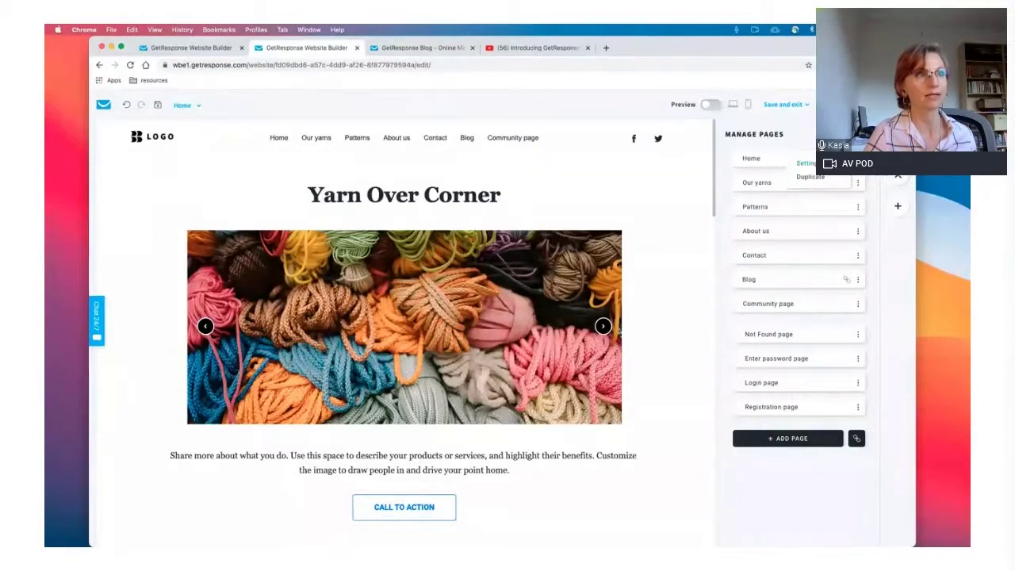
{"action": "left_click", "coordinate": [805, 162]}
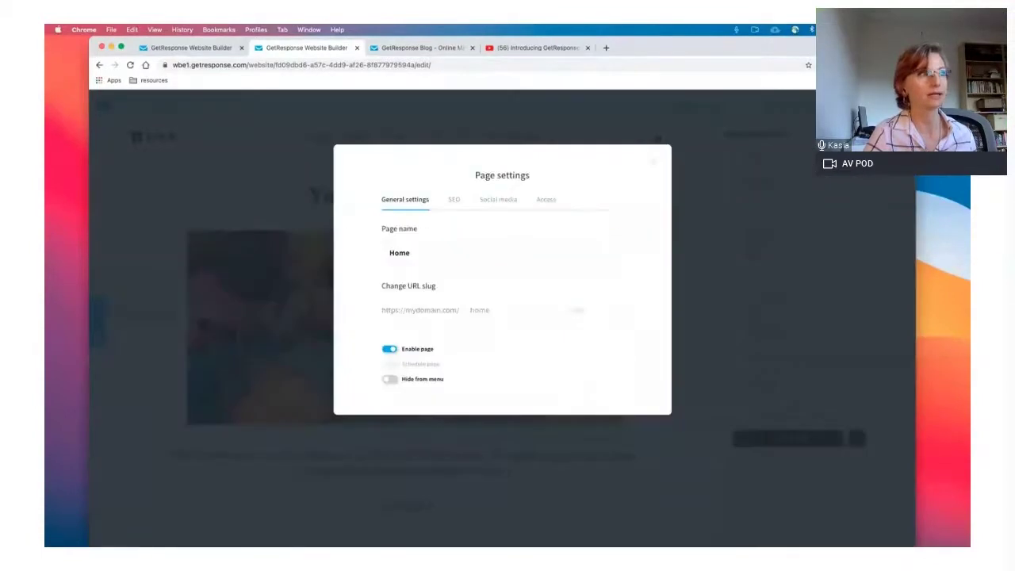
Set the Home page's SEO page title to "Home"
{"action": "left_click", "coordinate": [455, 200]}
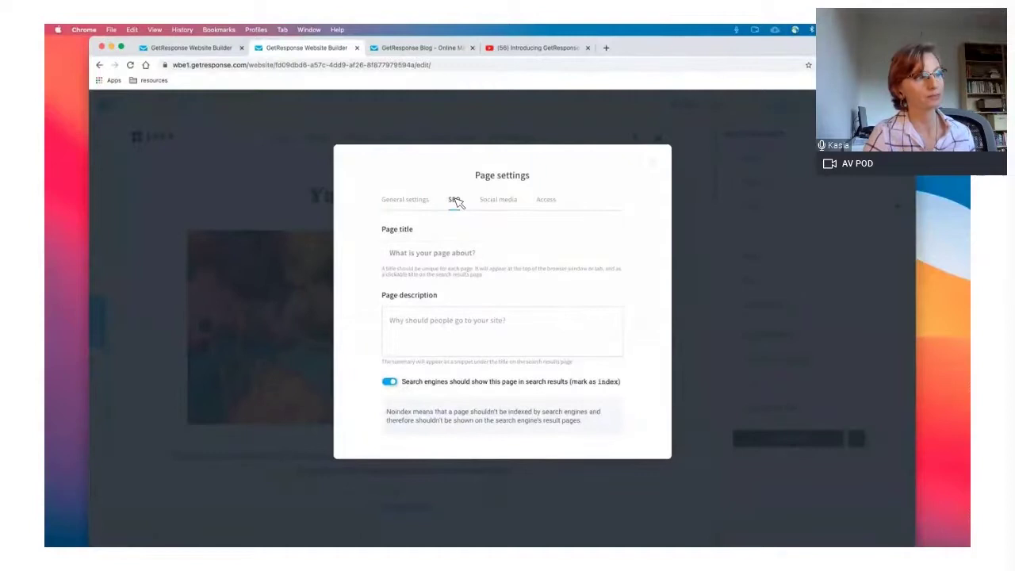
{"action": "left_click", "coordinate": [481, 253]}
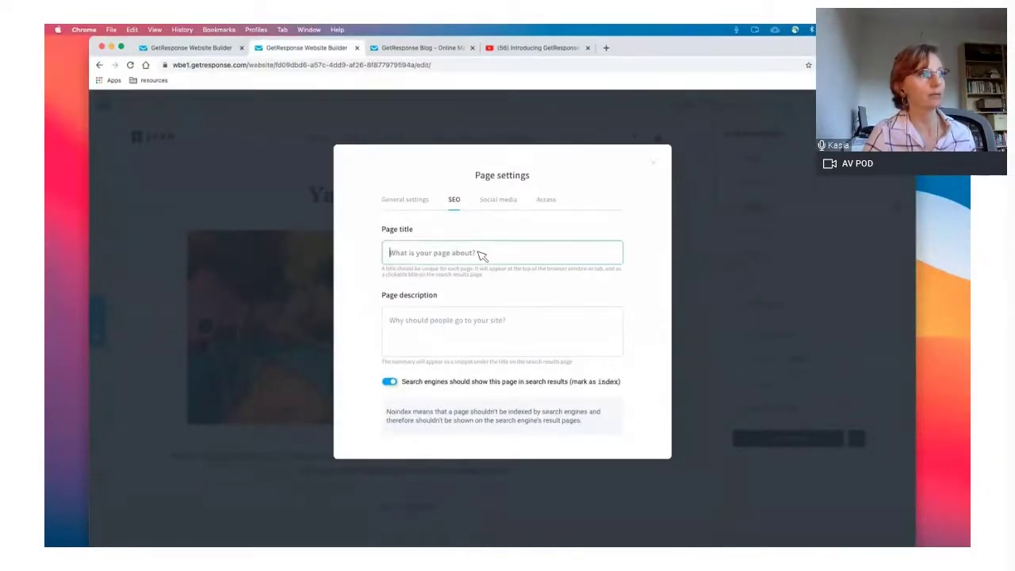
{"action": "type", "text": "Ho"}
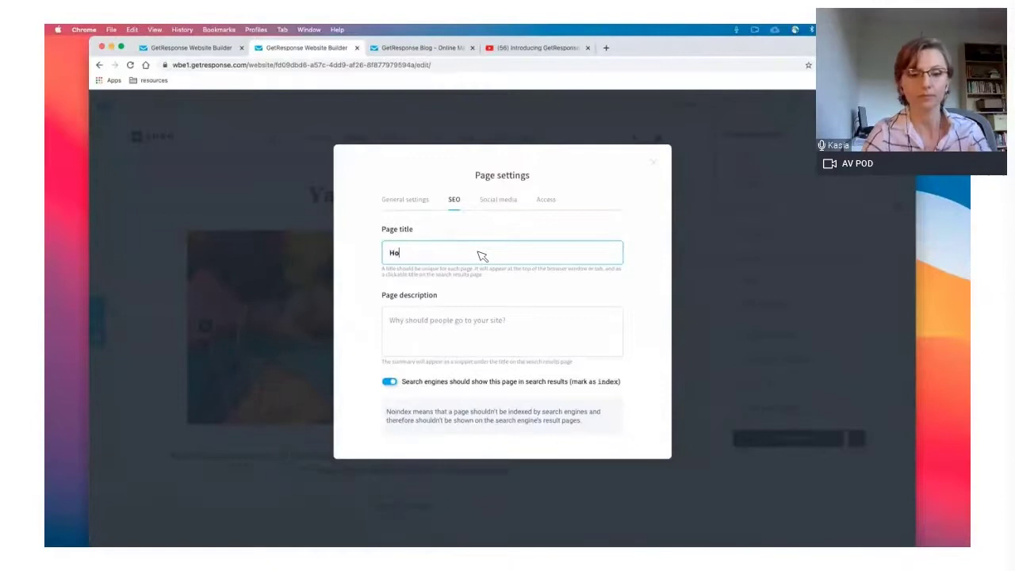
{"action": "type", "text": "mw"}
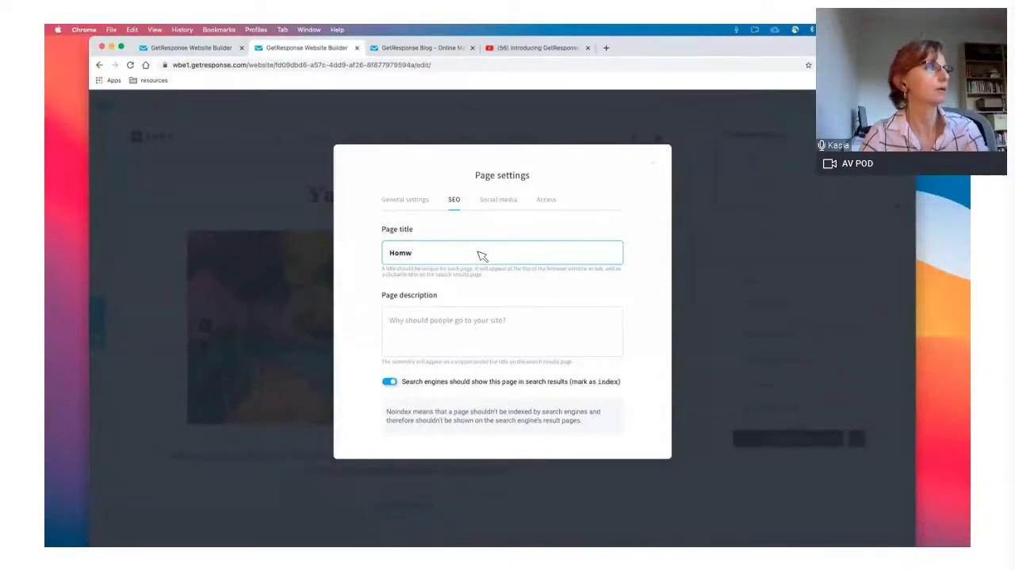
{"action": "key", "text": "BackSpace"}
{"action": "type", "text": "e"}
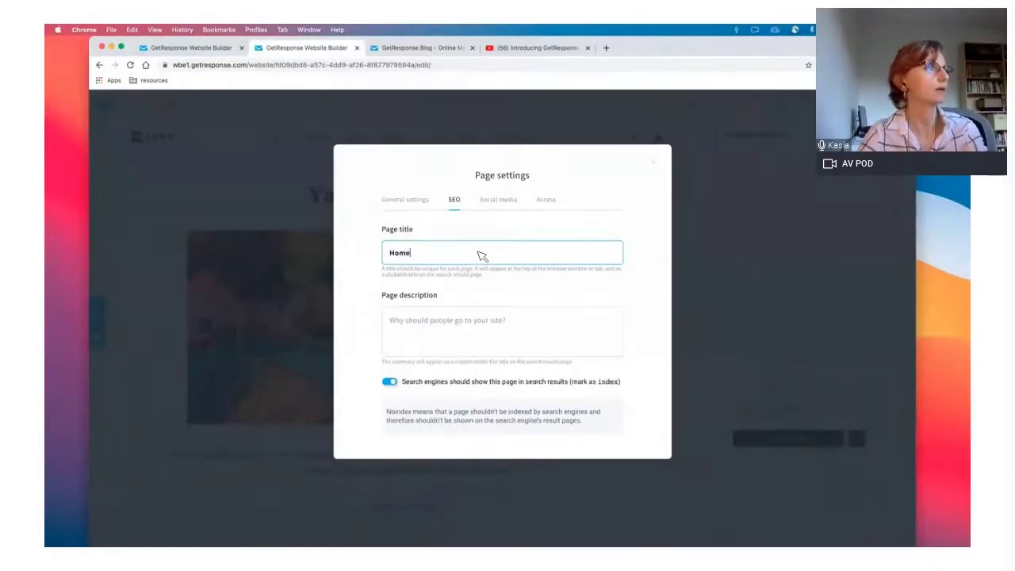
Compare the Home page's general name and URL slug settings with its SEO title and description fields, and close the page settings
{"action": "left_click", "coordinate": [498, 330]}
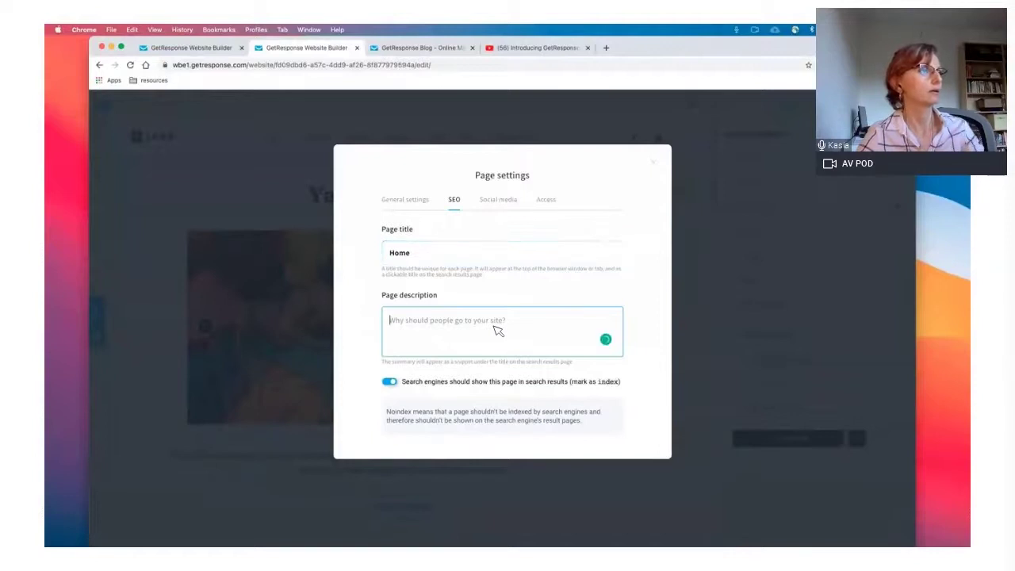
{"action": "left_click", "coordinate": [417, 201]}
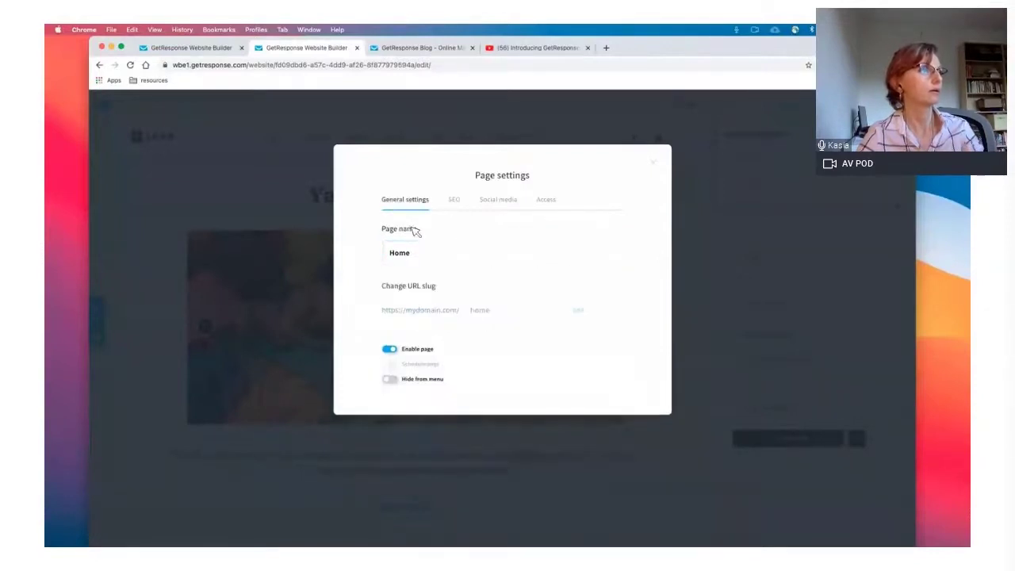
{"action": "double_click", "coordinate": [413, 253]}
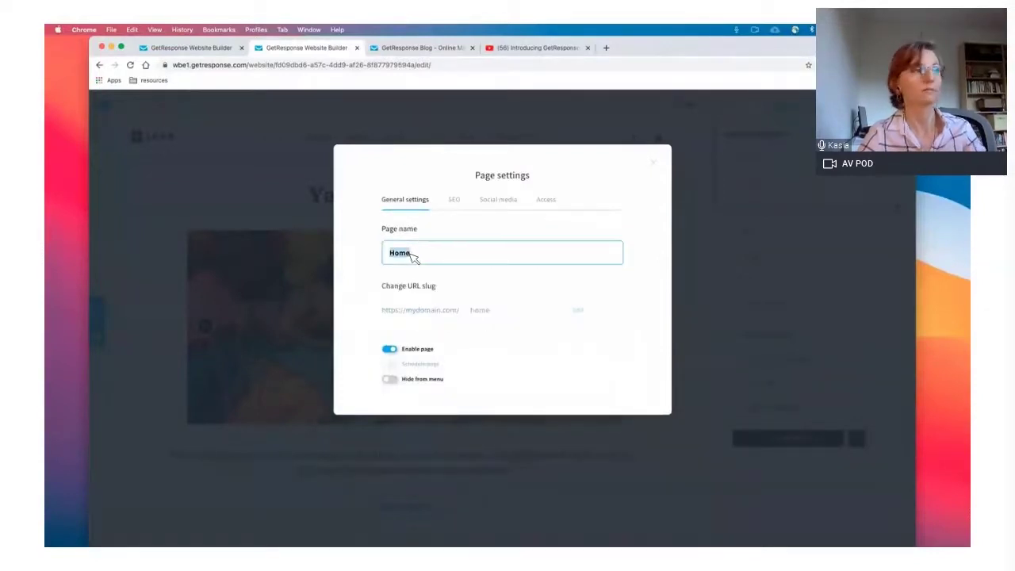
{"action": "left_click", "coordinate": [453, 200]}
{"action": "left_click", "coordinate": [429, 319]}
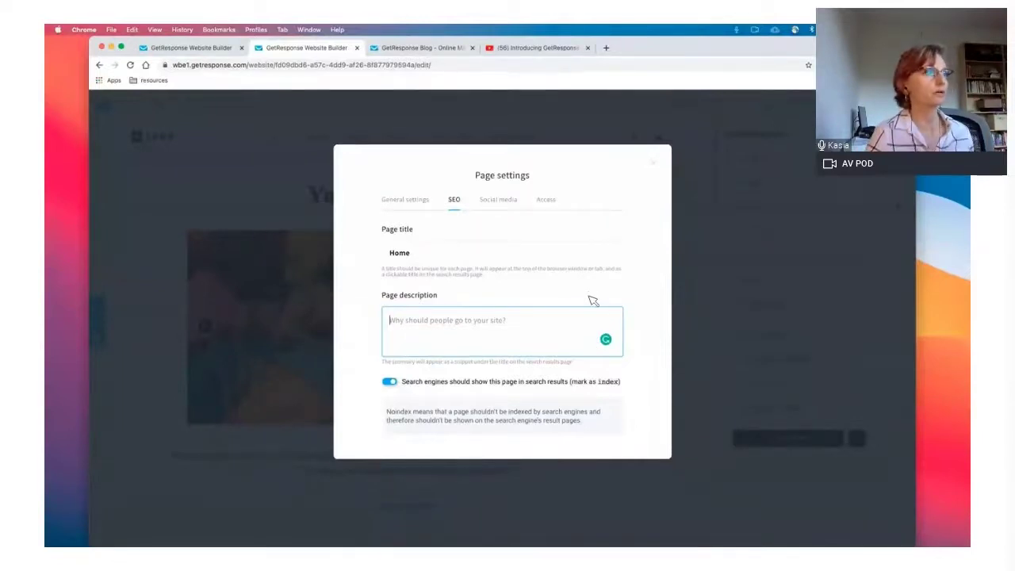
{"action": "left_click", "coordinate": [419, 203]}
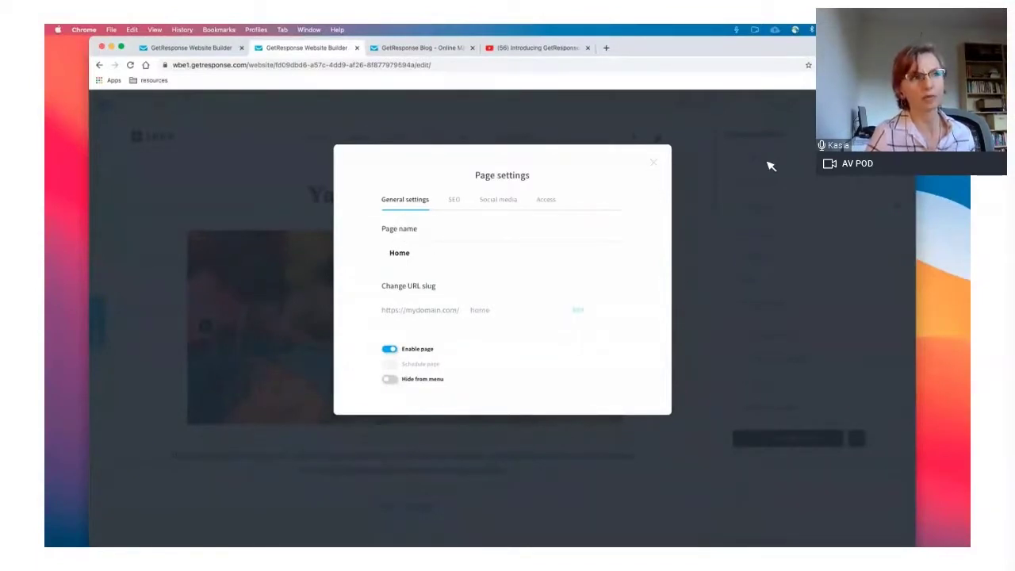
{"action": "left_click", "coordinate": [454, 201]}
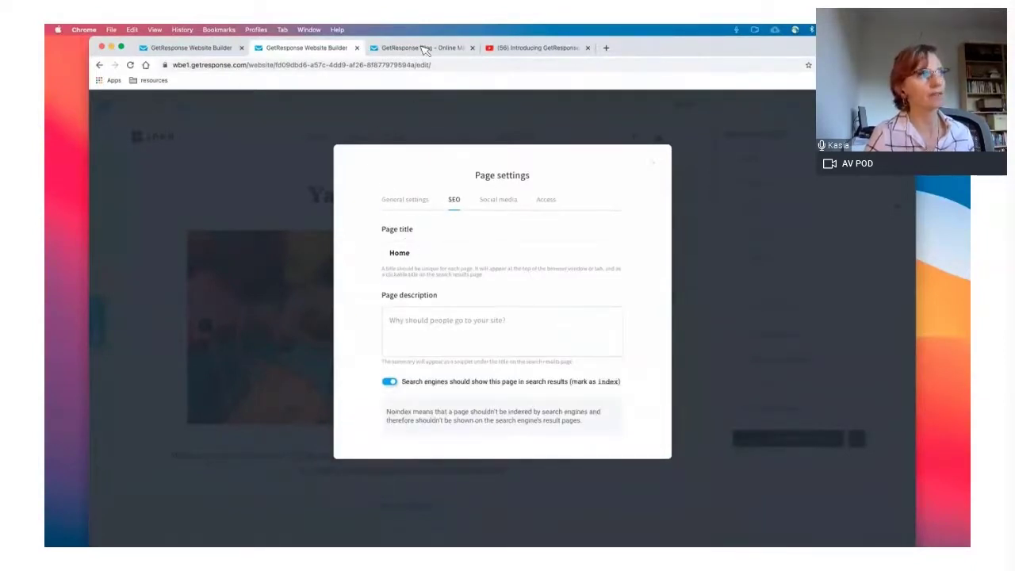
{"action": "left_click", "coordinate": [410, 204]}
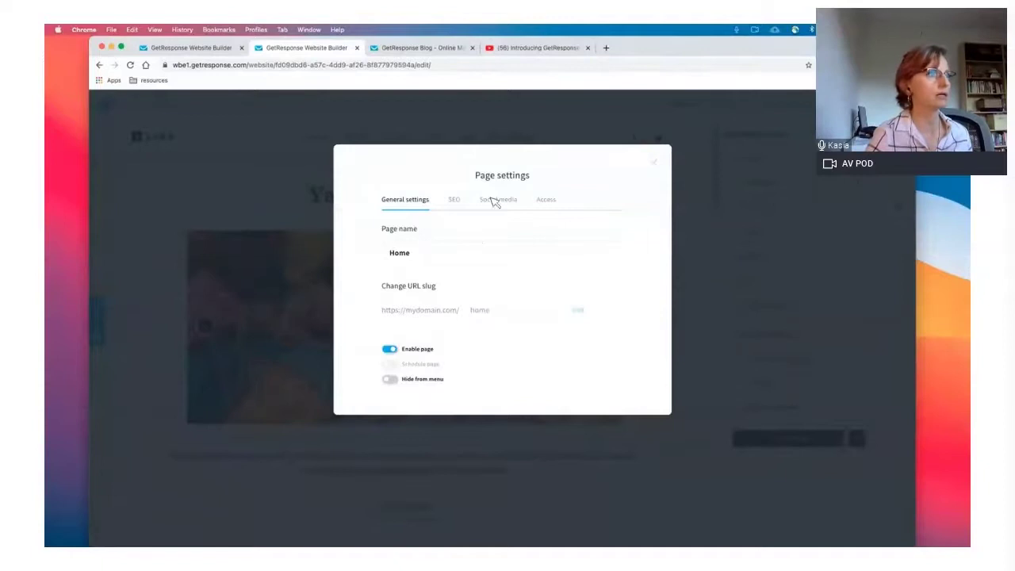
{"action": "left_click", "coordinate": [654, 164]}
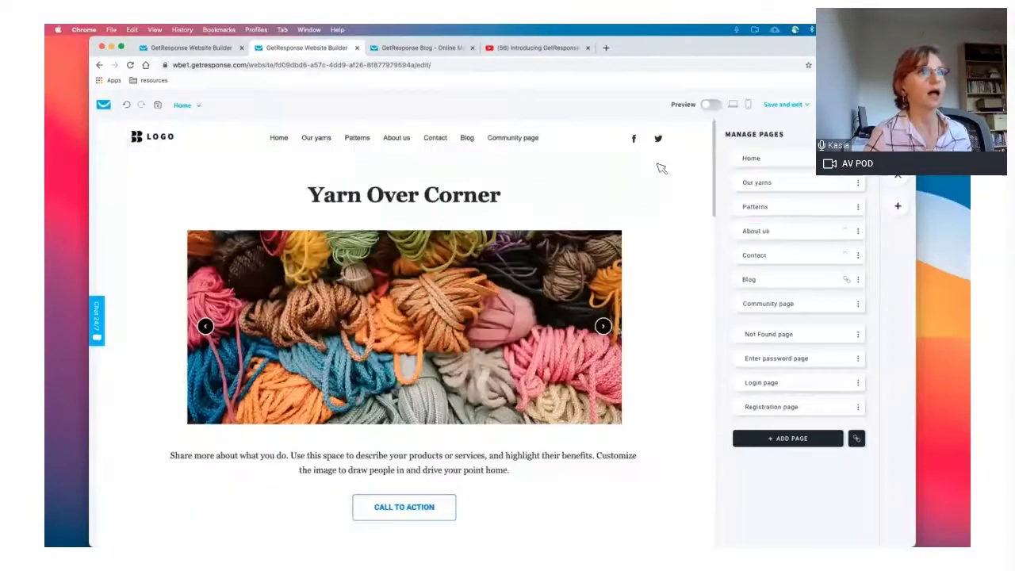
Open the Our yarns page's settings and set its SEO page title to "Our yarns"
{"action": "left_click", "coordinate": [857, 184]}
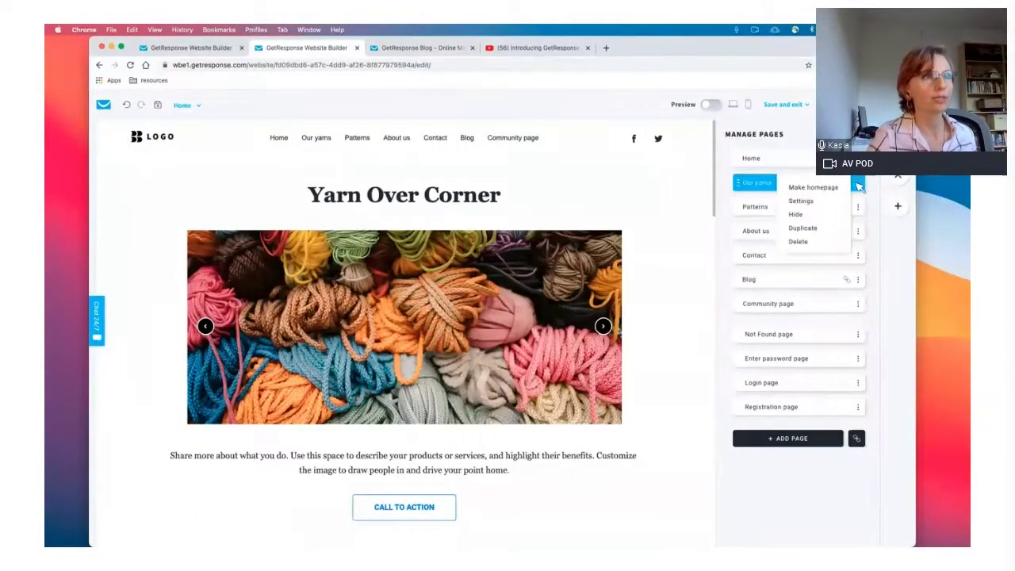
{"action": "left_click", "coordinate": [800, 201]}
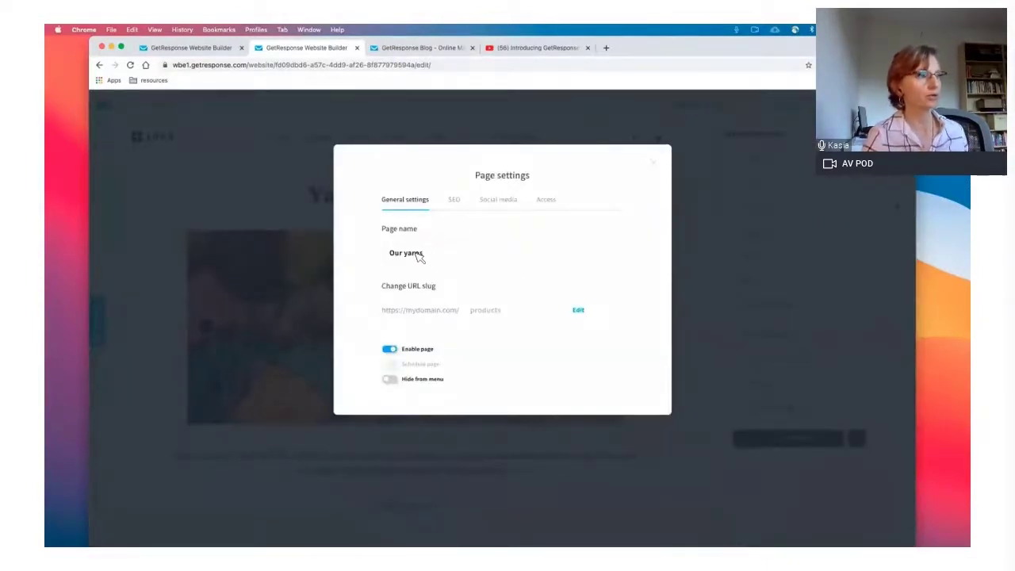
{"action": "left_click", "coordinate": [455, 202]}
{"action": "left_click", "coordinate": [426, 258]}
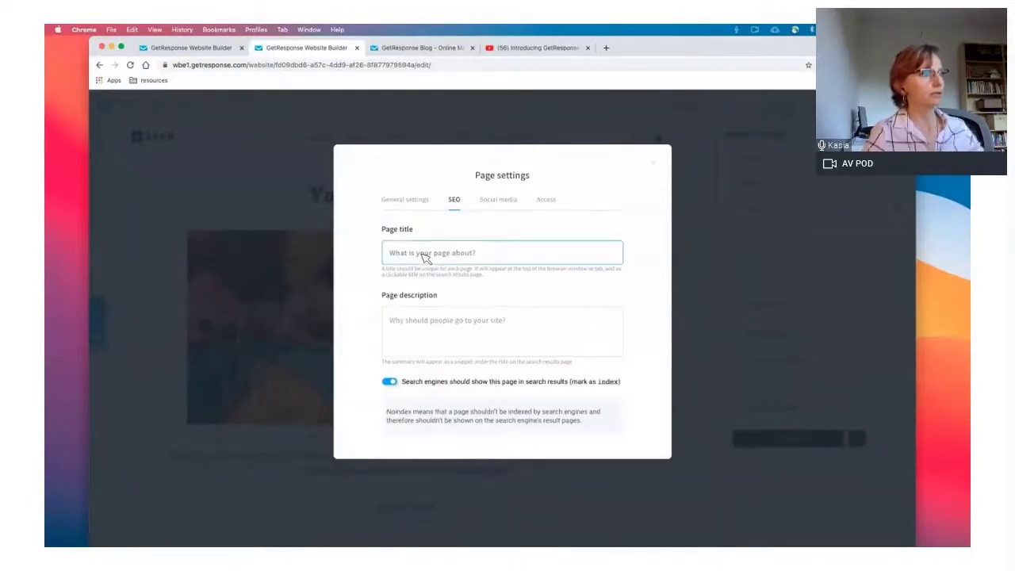
{"action": "type", "text": "Our "}
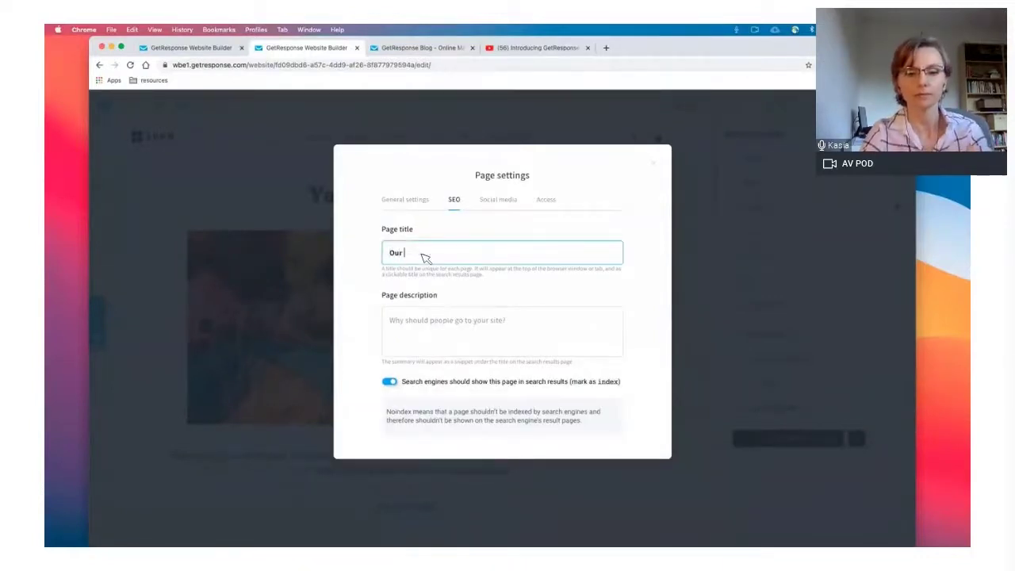
{"action": "type", "text": "yarns"}
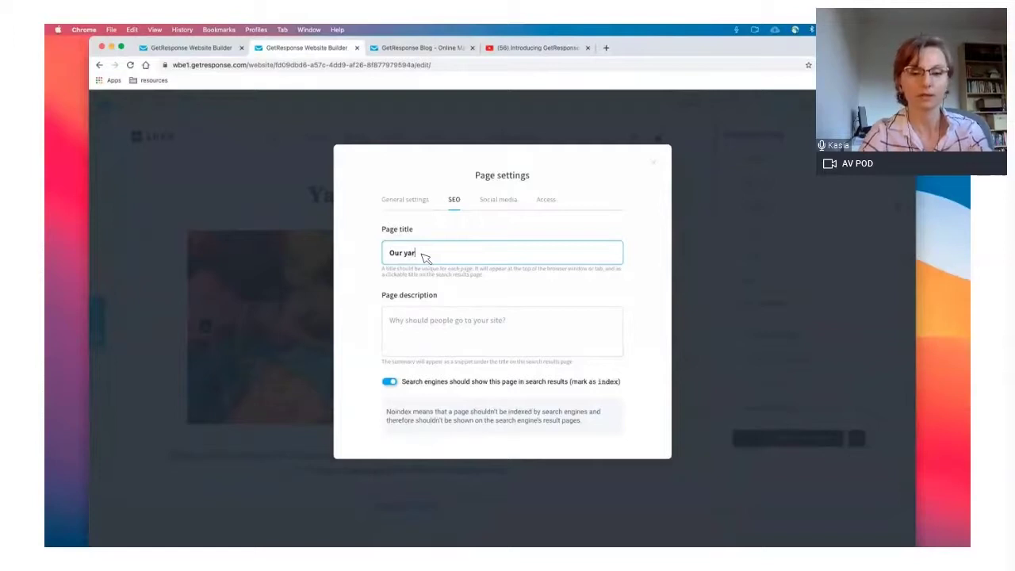
{"action": "left_click", "coordinate": [442, 332]}
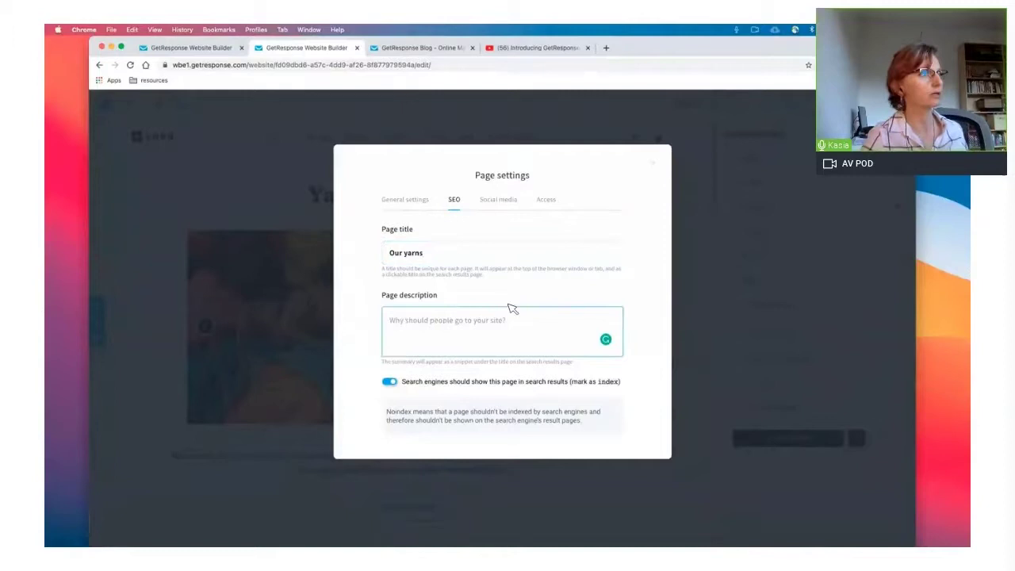
Set the Our yarns page's URL slug to "our-yarns" in its general settings and close the page settings
{"action": "left_click", "coordinate": [406, 202]}
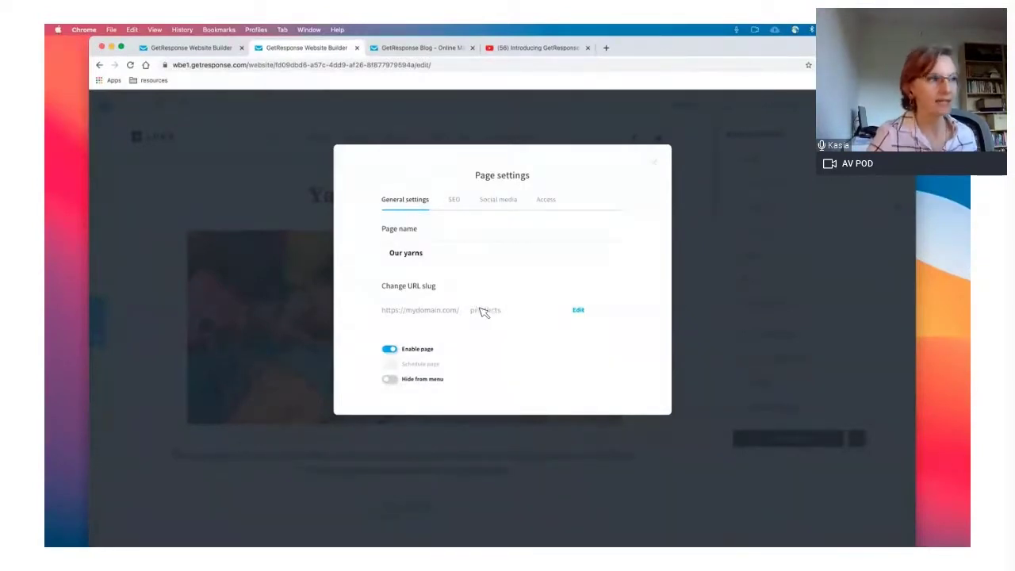
{"action": "left_click", "coordinate": [580, 311]}
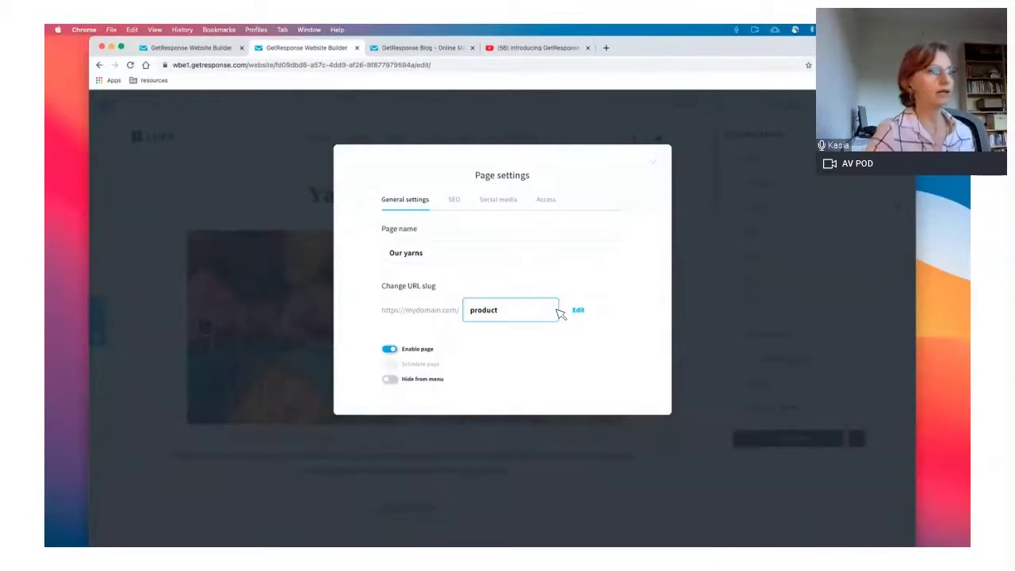
{"action": "key", "text": "BackSpace"}
{"action": "key", "text": "BackSpace"}
{"action": "key", "text": "BackSpace"}
{"action": "key", "text": "BackSpace"}
{"action": "key", "text": "BackSpace"}
{"action": "key", "text": "BackSpace"}
{"action": "key", "text": "BackSpace"}
{"action": "type", "text": "o"}
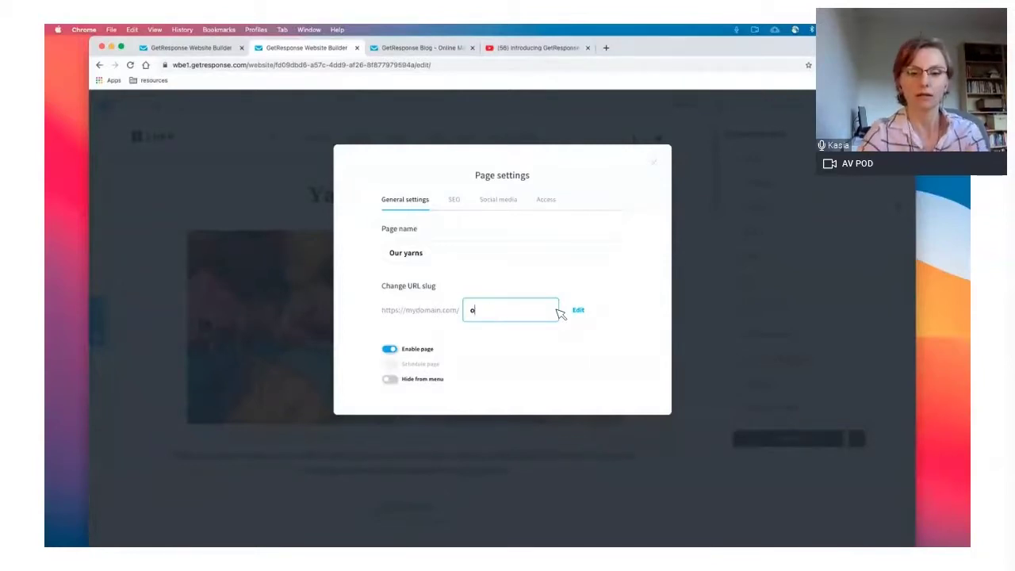
{"action": "type", "text": "ur-yar"}
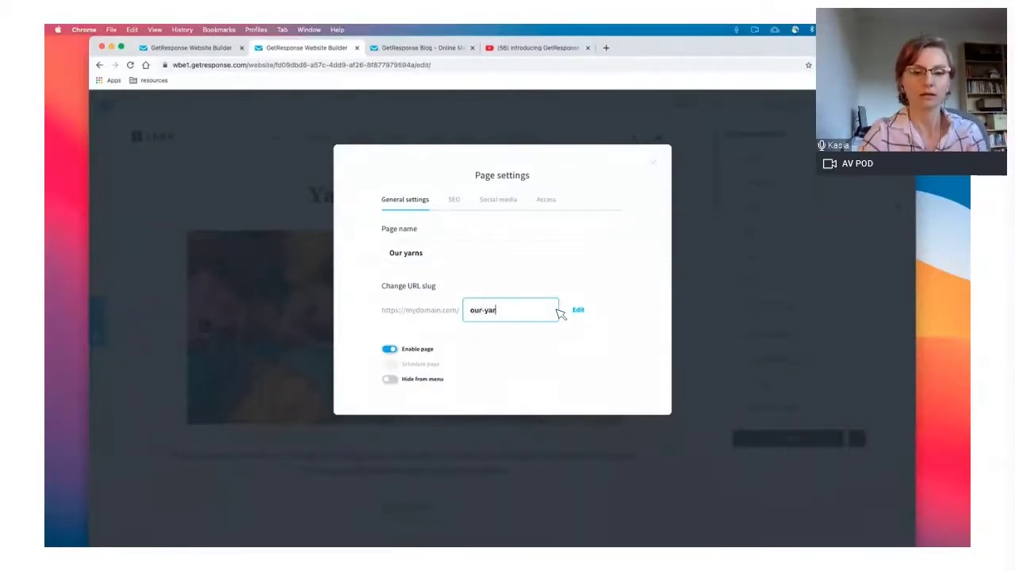
{"action": "type", "text": "ns"}
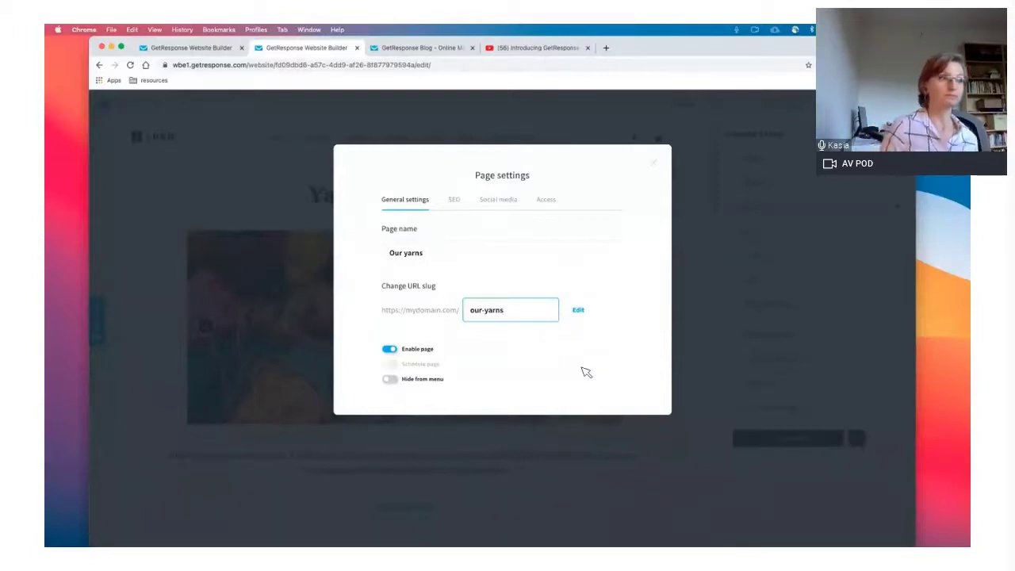
{"action": "left_click", "coordinate": [587, 371]}
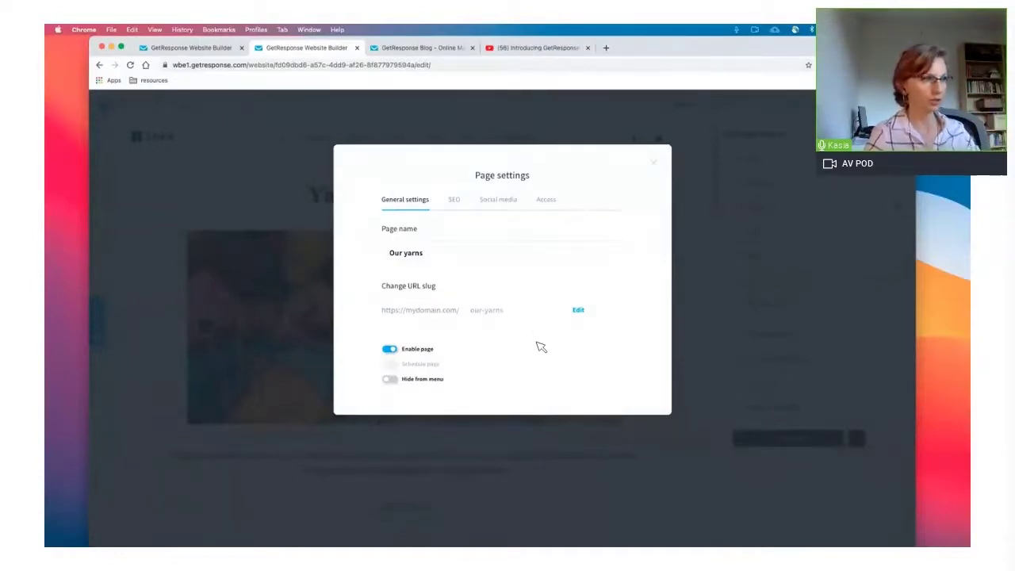
{"action": "left_click", "coordinate": [654, 164]}
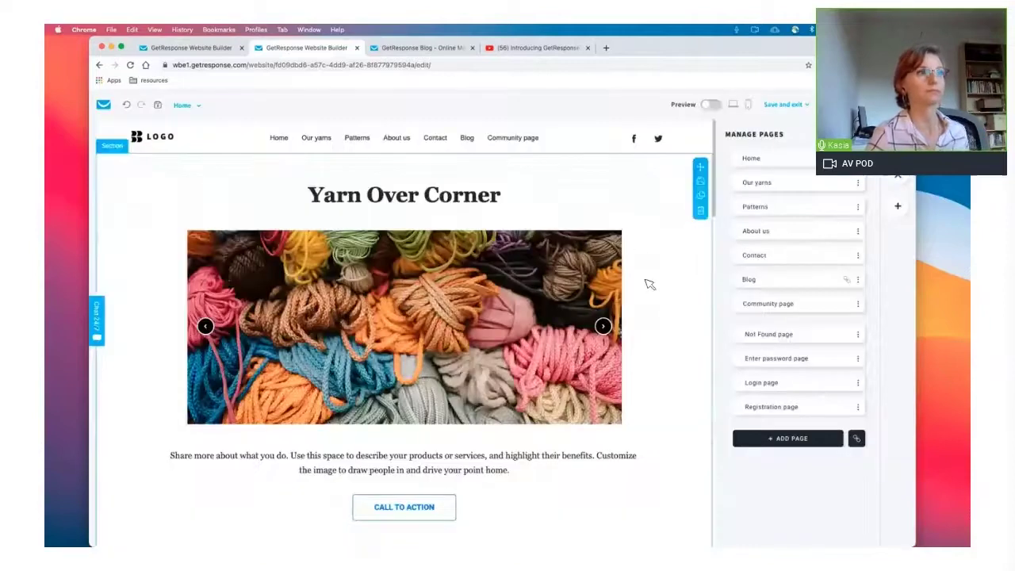
{"action": "left_click", "coordinate": [857, 231]}
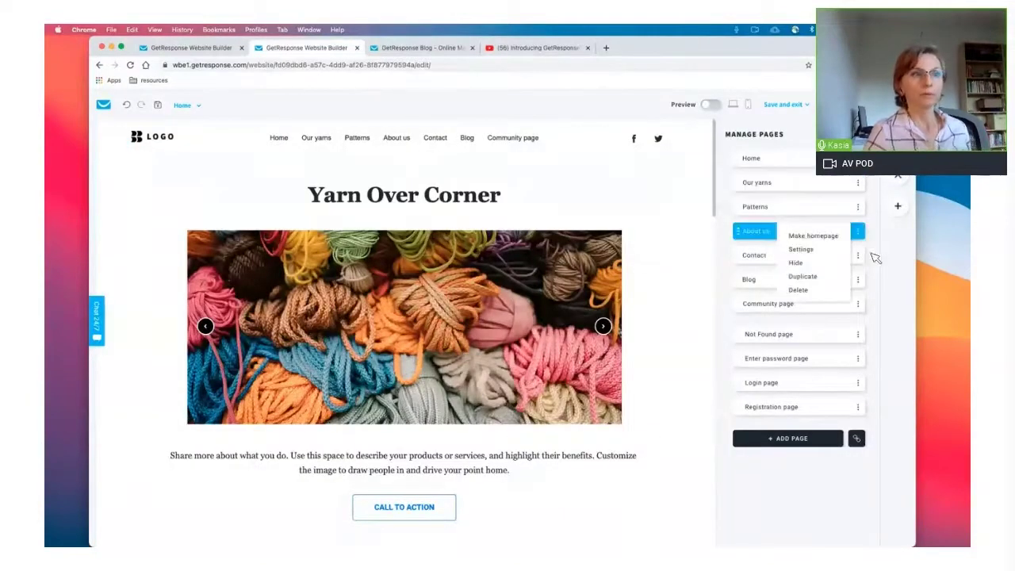
{"action": "left_click", "coordinate": [857, 254]}
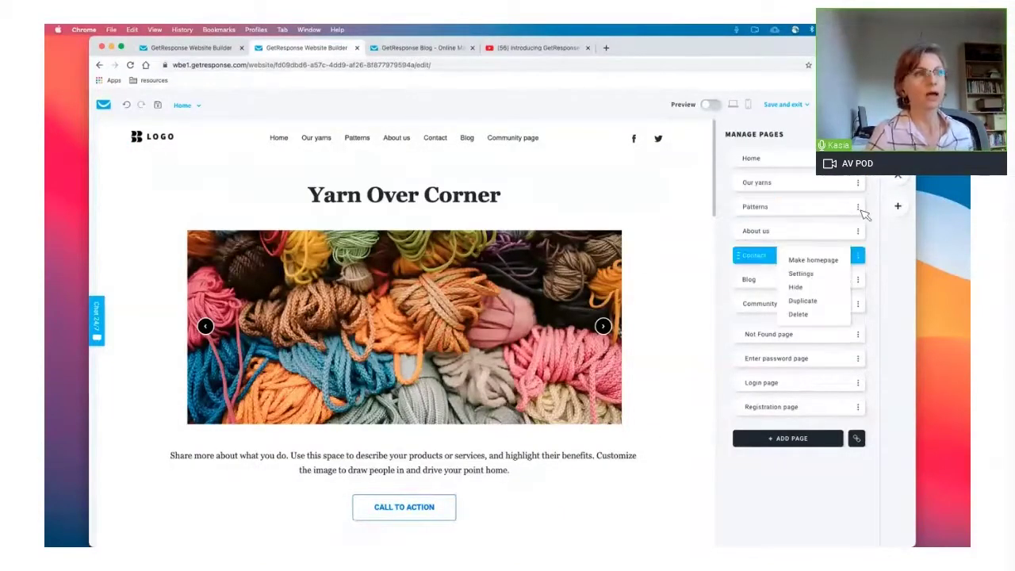
{"action": "left_click", "coordinate": [857, 231]}
{"action": "left_click", "coordinate": [857, 304]}
{"action": "left_click", "coordinate": [857, 279]}
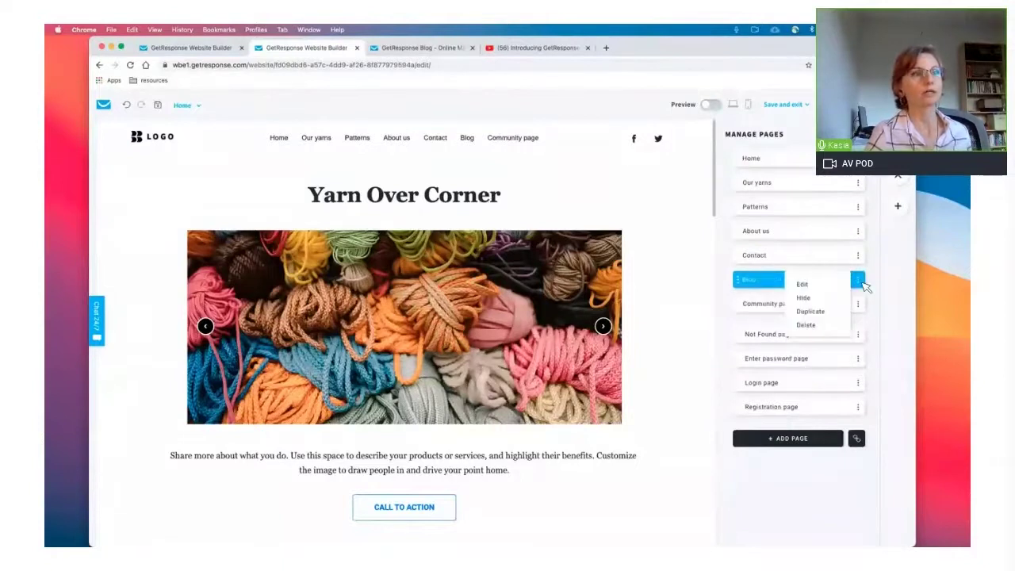
{"action": "left_click", "coordinate": [872, 226]}
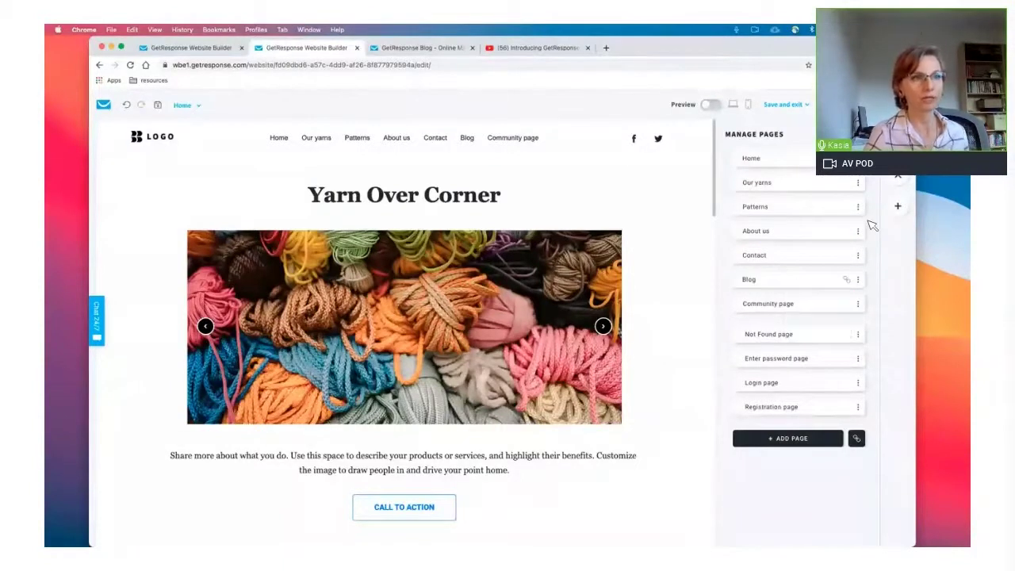
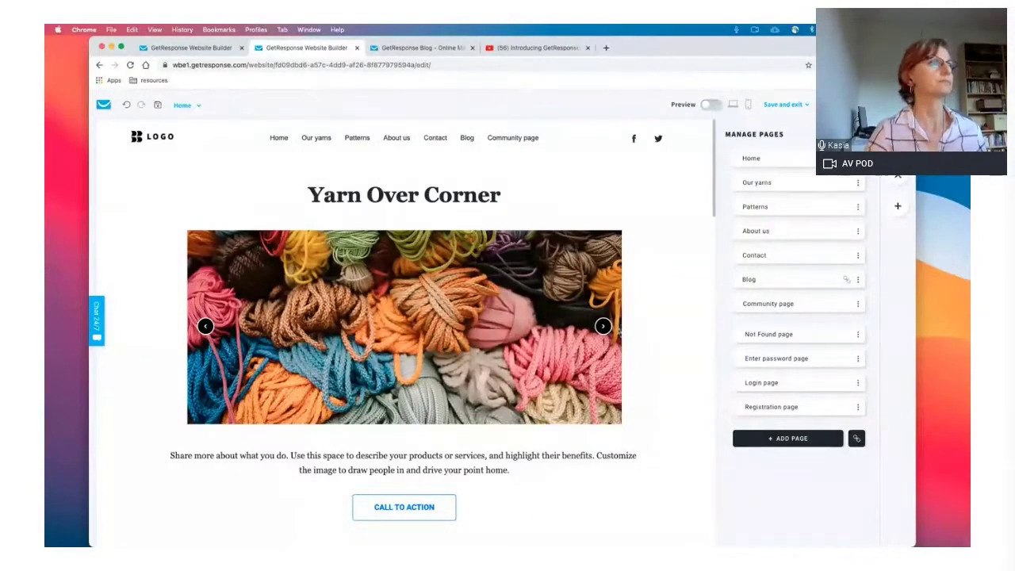
Switch to the Get started checklist in Notes, mark "Optimize the site for SEO" as done, and review the Connect with people tasks
{"action": "key", "text": "ctrl+Up"}
{"action": "left_click", "coordinate": [682, 186]}
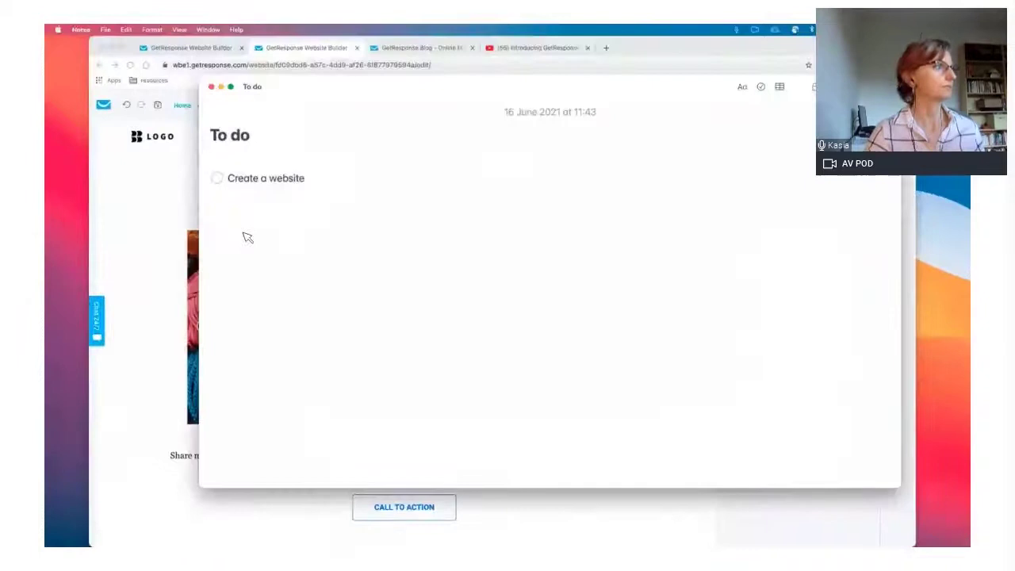
{"action": "key", "text": "ctrl+Up"}
{"action": "left_click", "coordinate": [634, 386]}
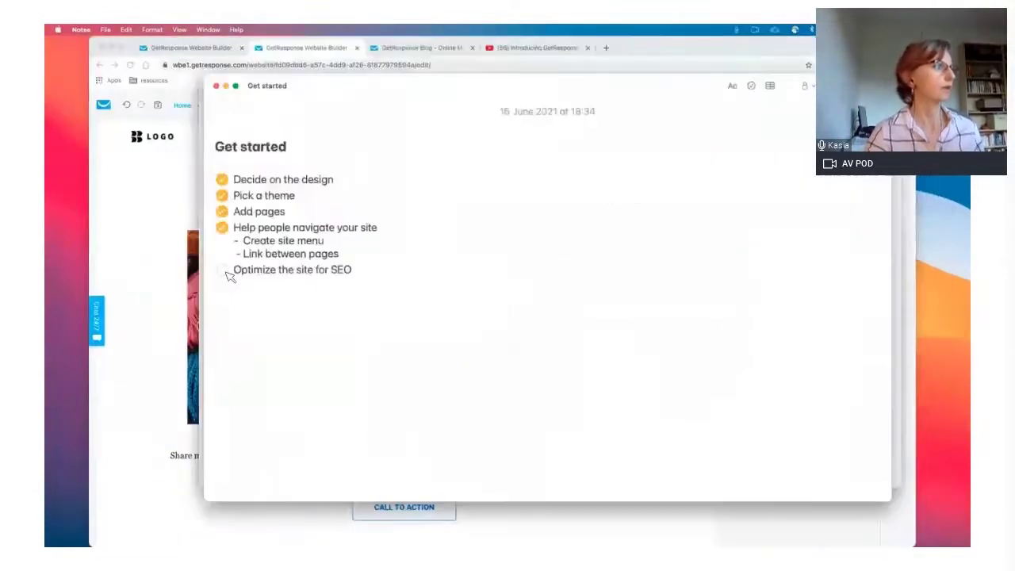
{"action": "left_click", "coordinate": [223, 270]}
{"action": "scroll", "coordinate": [331, 387], "scroll_direction": "down", "scroll_amount": 3}
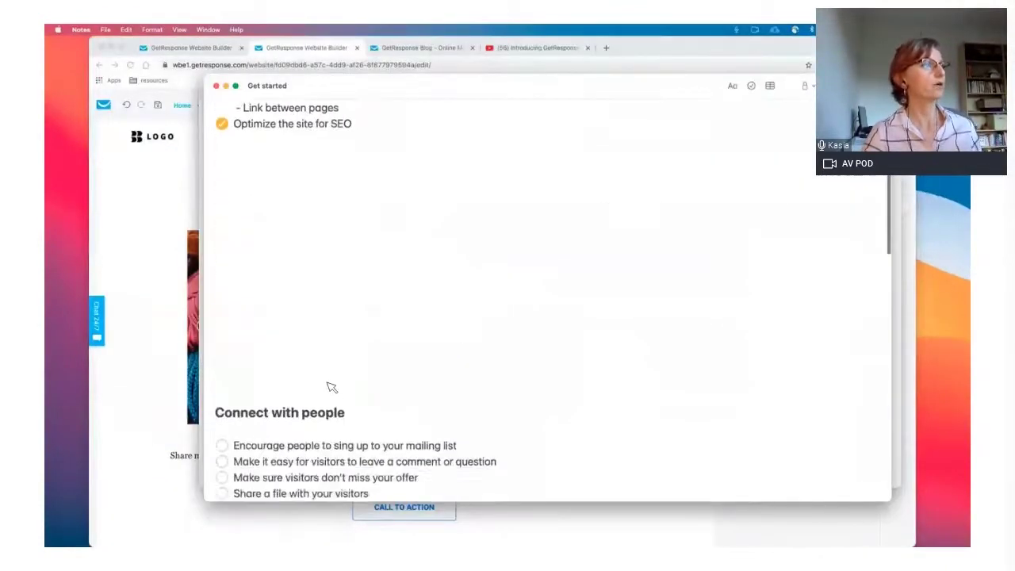
{"action": "scroll", "coordinate": [331, 387], "scroll_direction": "down", "scroll_amount": 5}
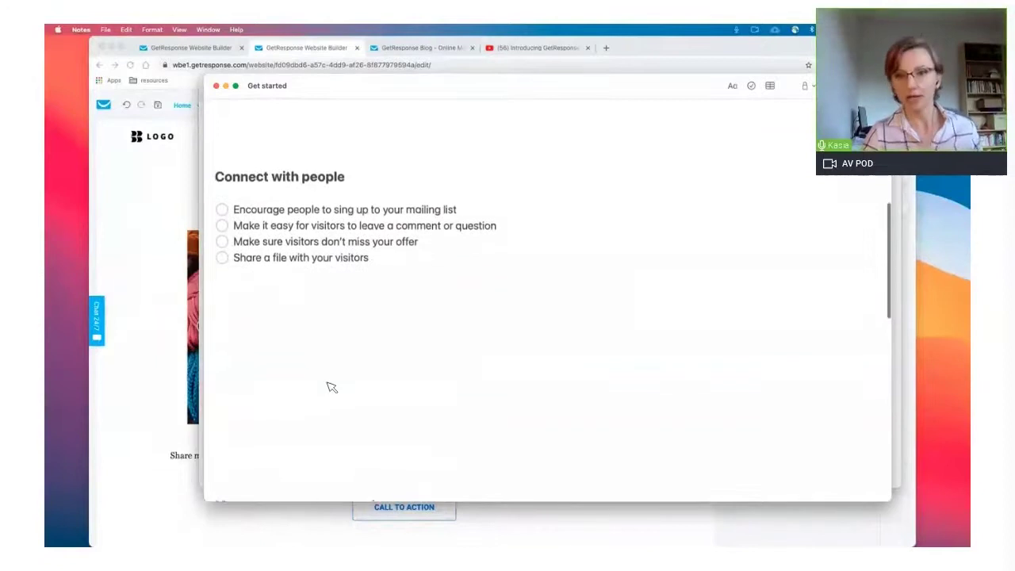
{"action": "scroll", "coordinate": [331, 387], "scroll_direction": "down", "scroll_amount": 1}
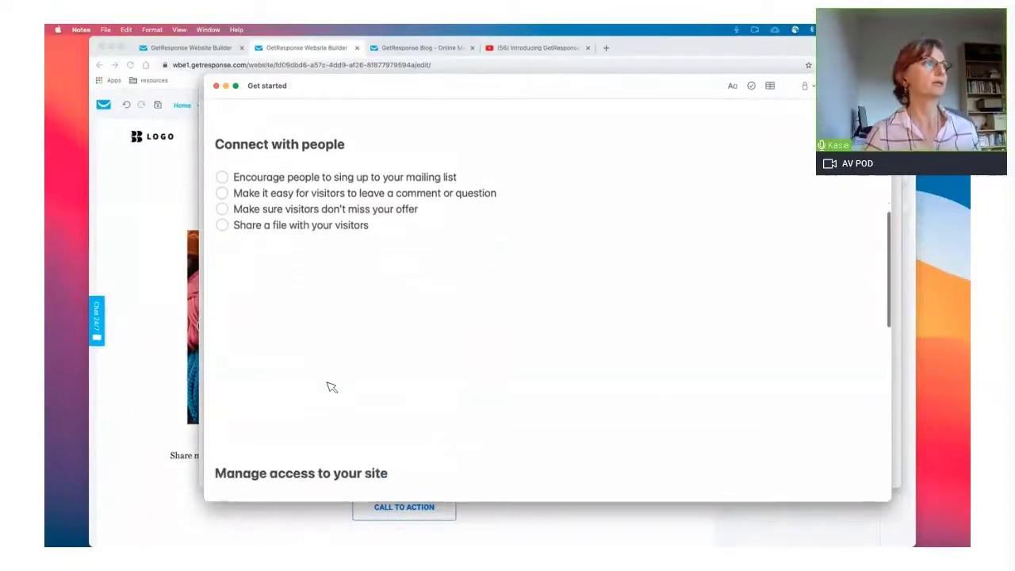
{"action": "scroll", "coordinate": [331, 387], "scroll_direction": "up", "scroll_amount": 1}
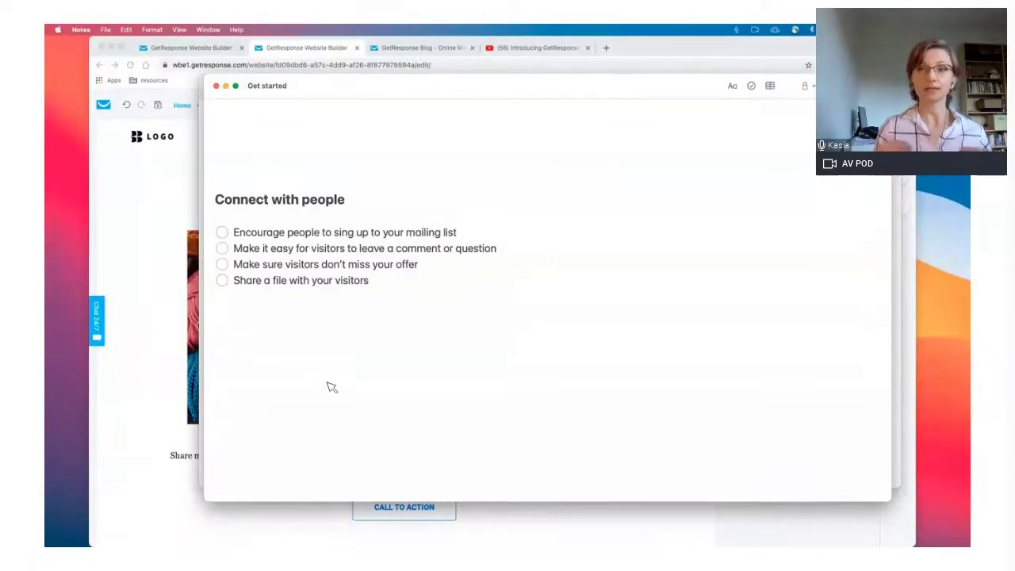
Return to the site in Chrome and select the signup form in the Home page's "Add your title" section
{"action": "left_click", "coordinate": [129, 446]}
{"action": "scroll", "coordinate": [228, 371], "scroll_direction": "down", "scroll_amount": 8}
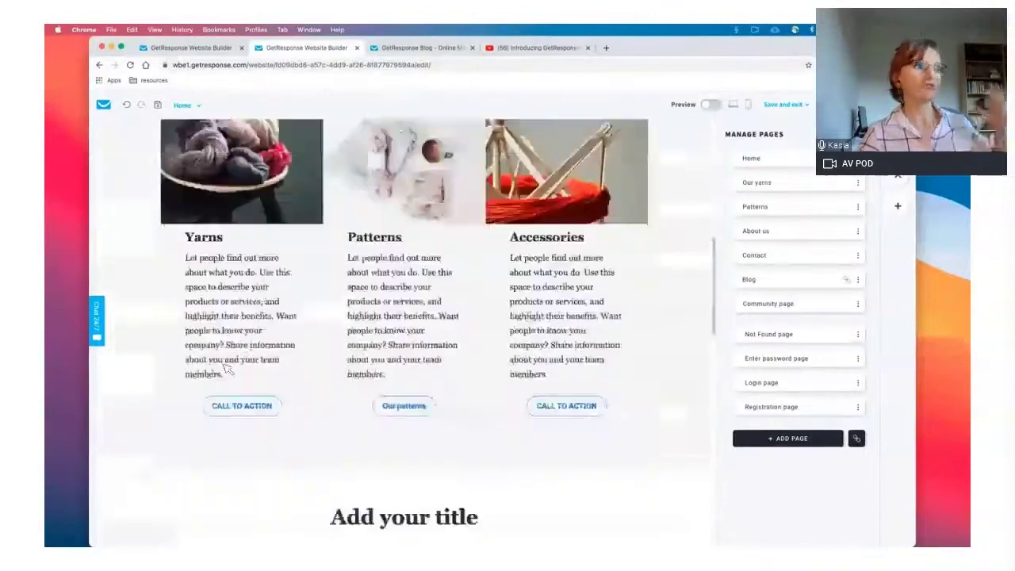
{"action": "scroll", "coordinate": [226, 369], "scroll_direction": "down", "scroll_amount": 8}
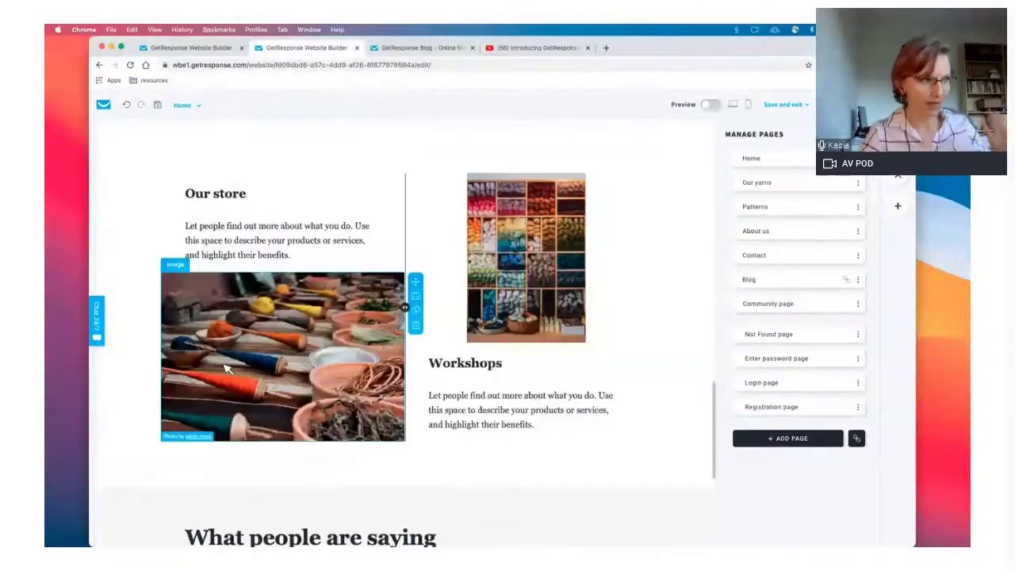
{"action": "scroll", "coordinate": [227, 369], "scroll_direction": "up", "scroll_amount": 2}
{"action": "scroll", "coordinate": [228, 369], "scroll_direction": "up", "scroll_amount": 3}
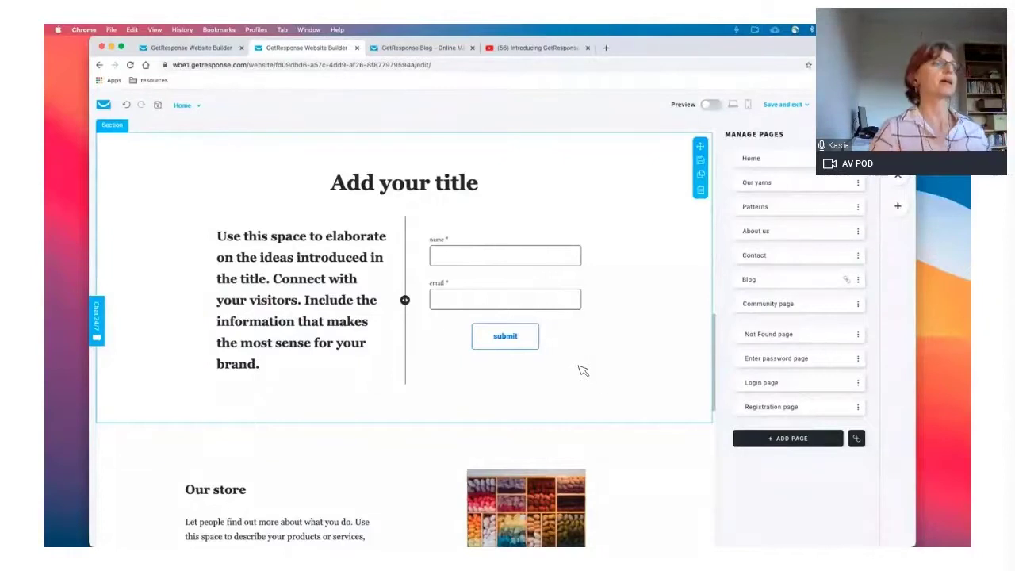
{"action": "left_click", "coordinate": [606, 386]}
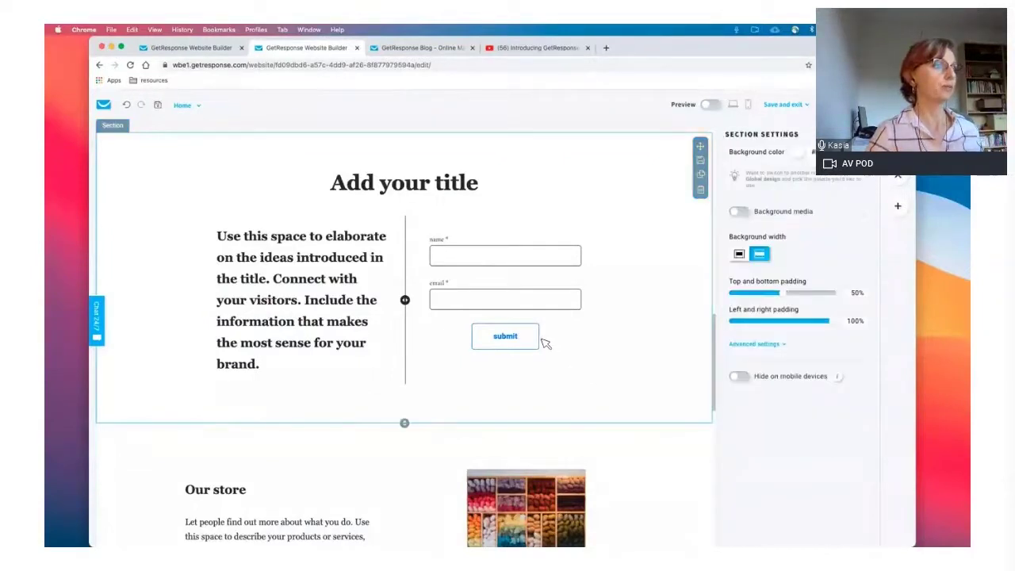
{"action": "left_click", "coordinate": [449, 333]}
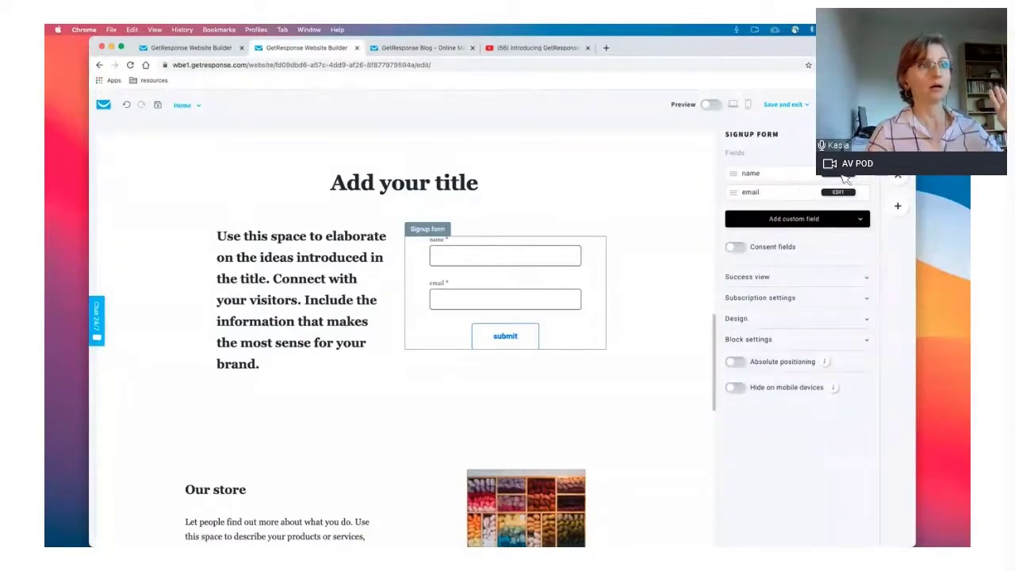
Open the signup form's name and email field settings in turn, and turn on consent fields for the form
{"action": "left_click", "coordinate": [844, 176]}
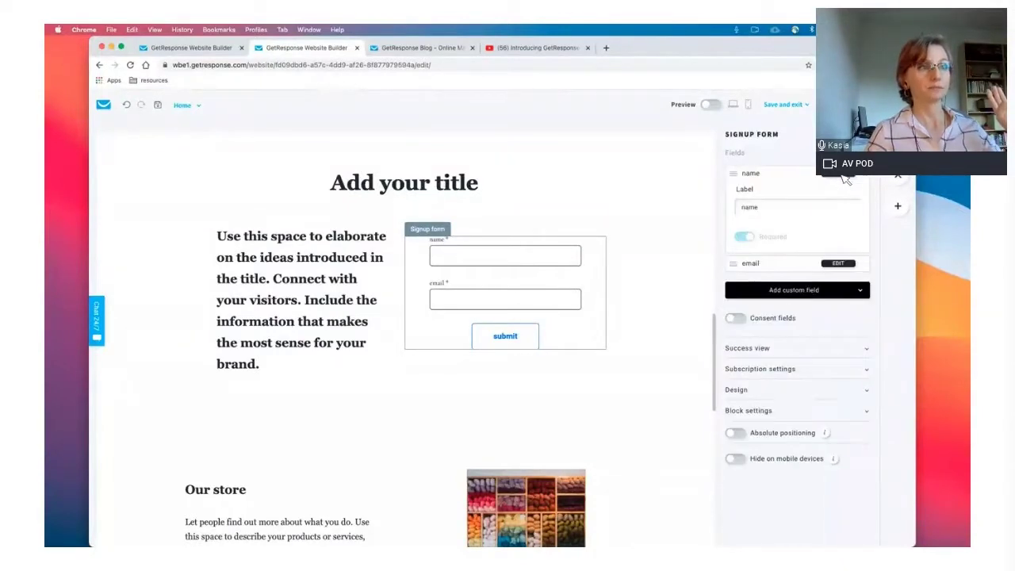
{"action": "left_click", "coordinate": [844, 264]}
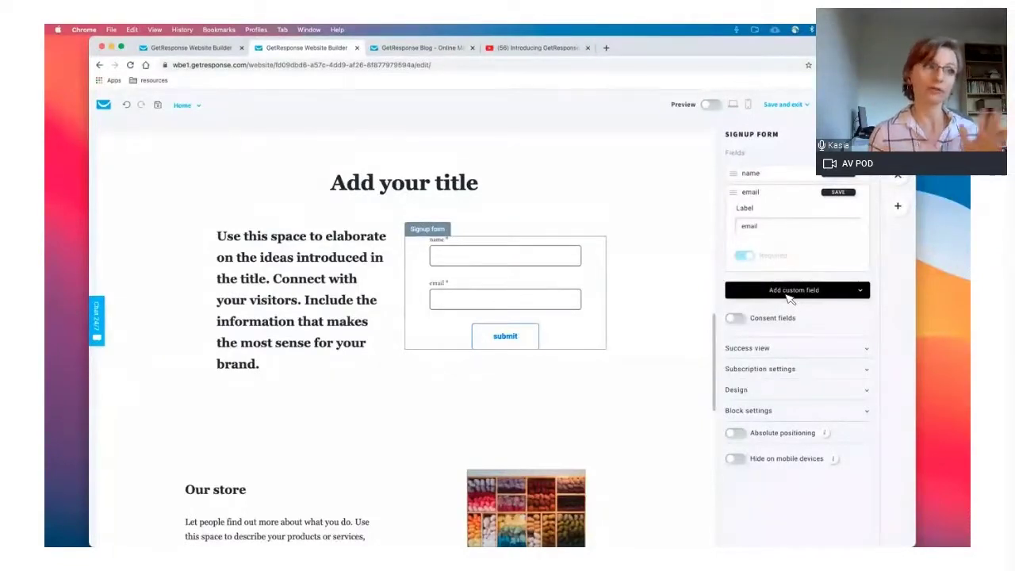
{"action": "left_click", "coordinate": [737, 318]}
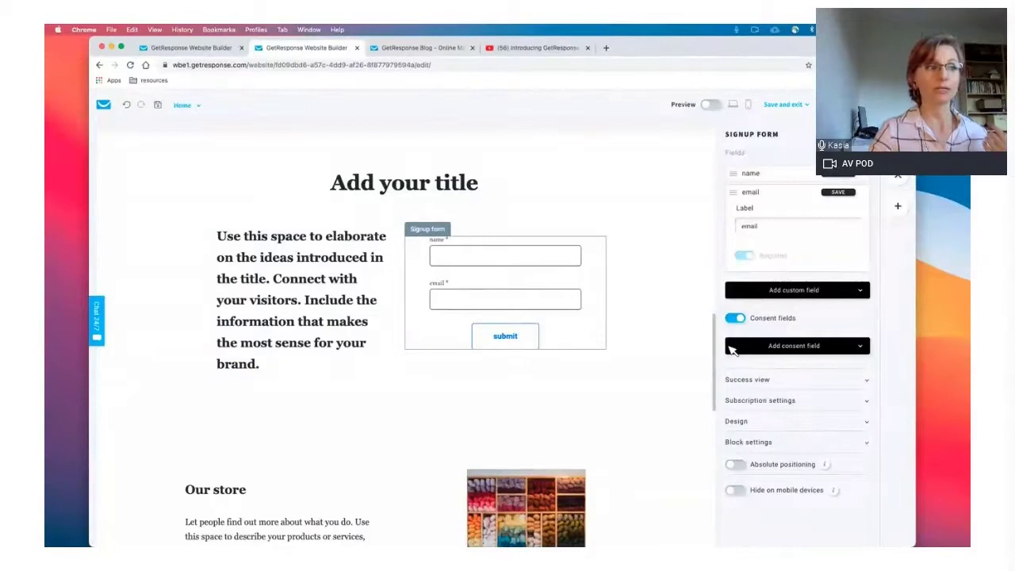
{"action": "left_click", "coordinate": [735, 319]}
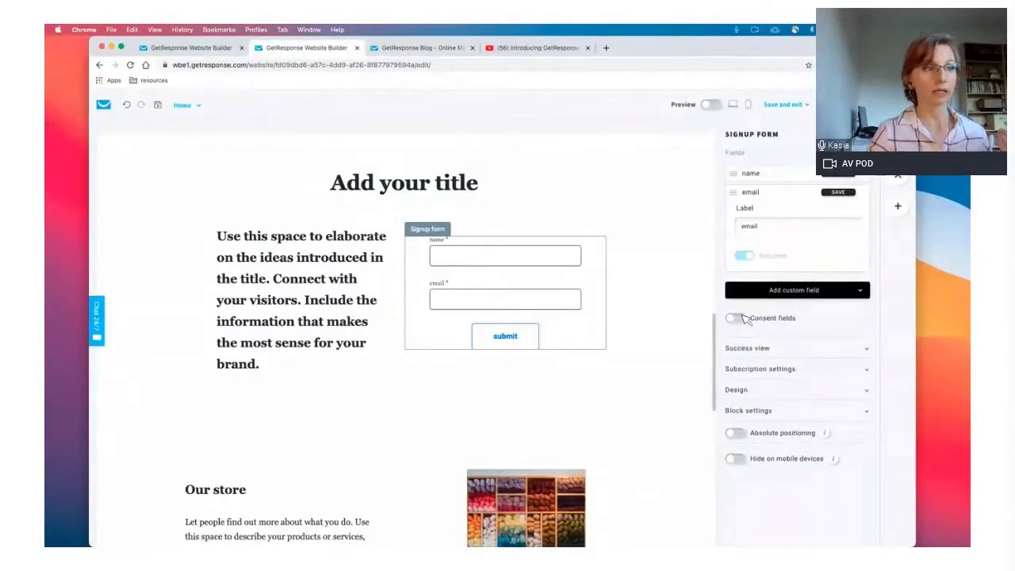
{"action": "left_click", "coordinate": [743, 318]}
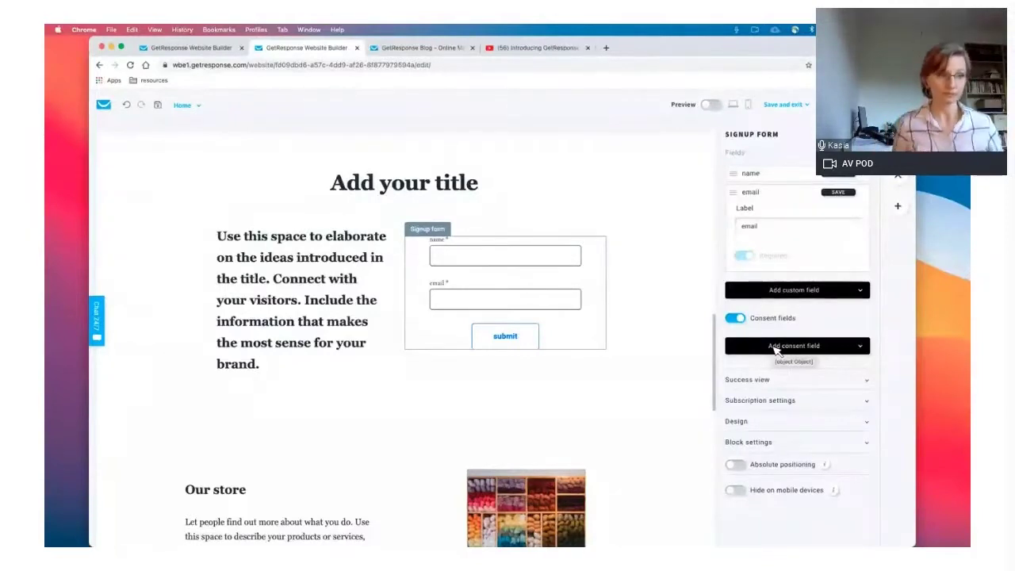
Set the signup form's subscription list to yarns_world_newsletter
{"action": "left_click", "coordinate": [807, 400]}
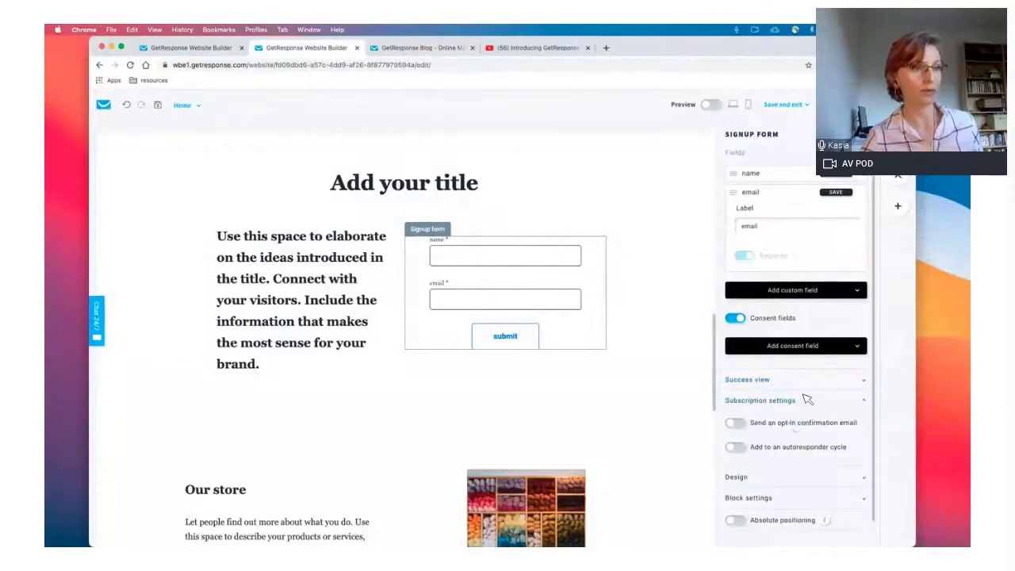
{"action": "scroll", "coordinate": [807, 400], "scroll_direction": "down", "scroll_amount": 1}
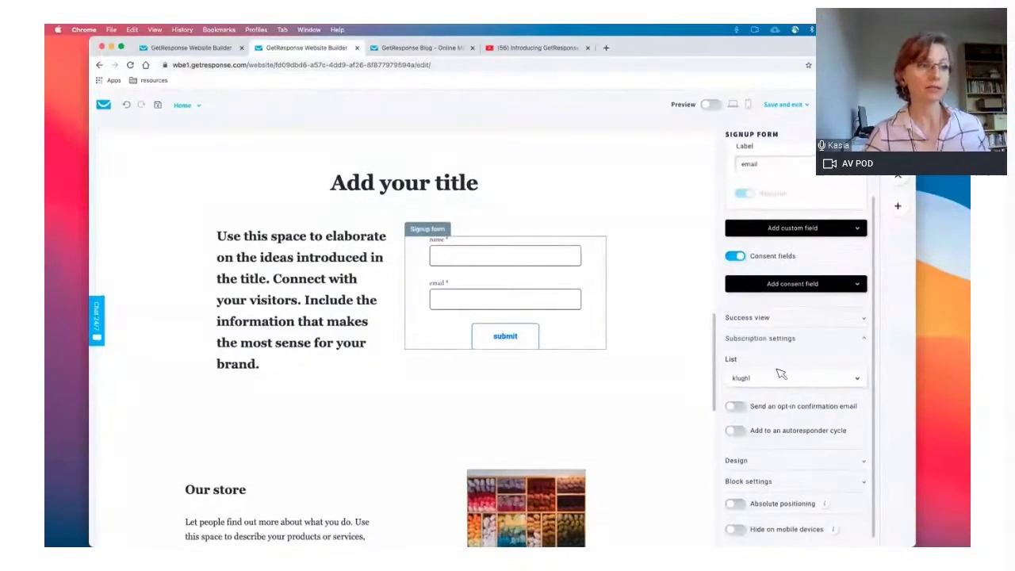
{"action": "left_click", "coordinate": [785, 377]}
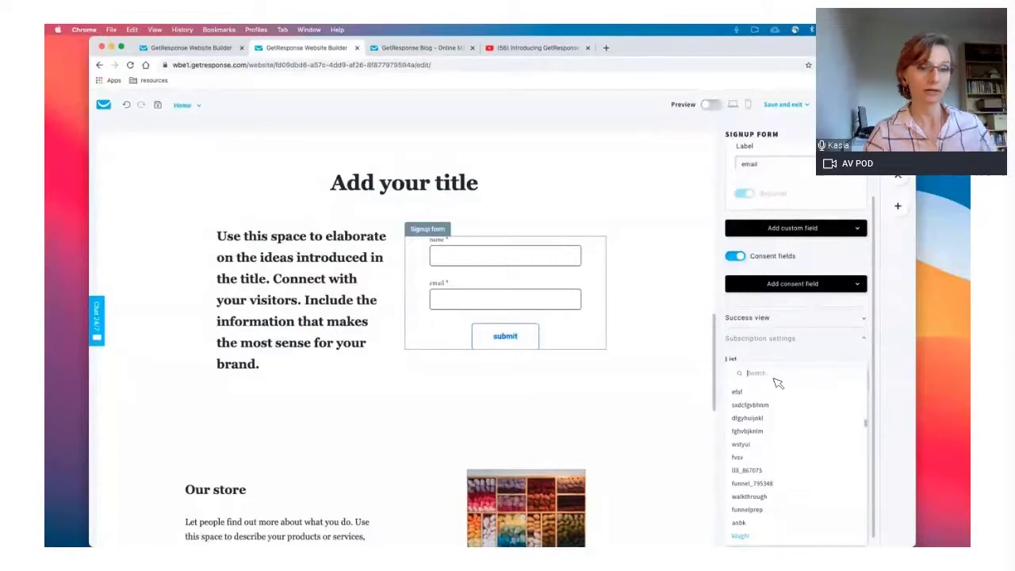
{"action": "type", "text": "yarn"}
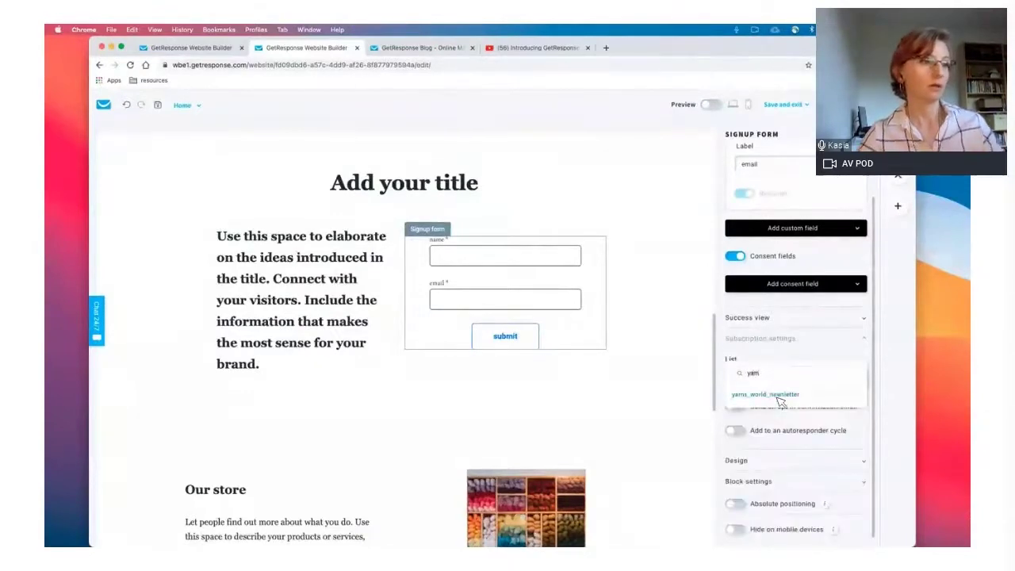
{"action": "left_click", "coordinate": [781, 396]}
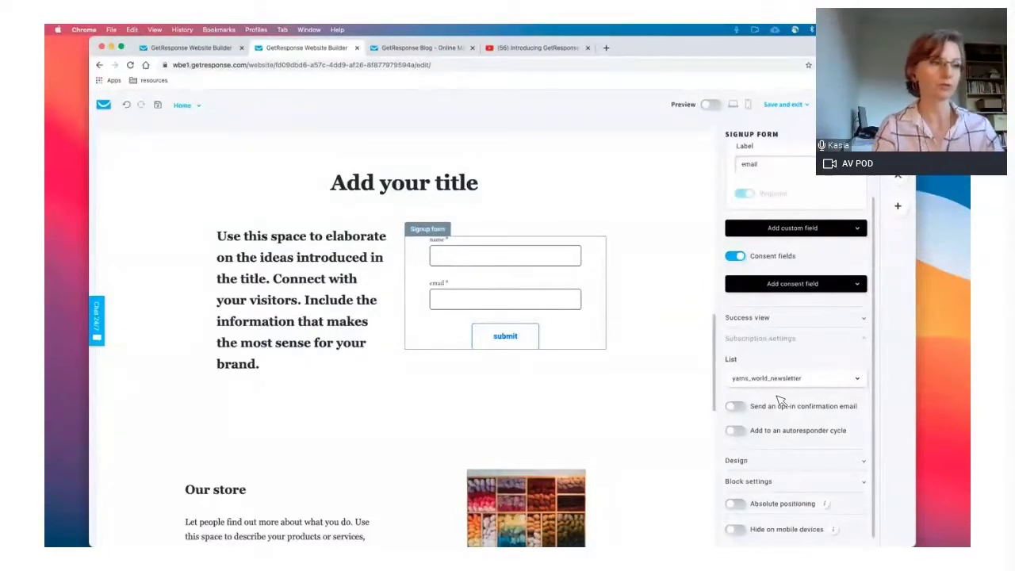
Review the signup form's label design options, including label placement and required-question marking, and return to the form settings
{"action": "left_click", "coordinate": [785, 467]}
{"action": "scroll", "coordinate": [785, 469], "scroll_direction": "down", "scroll_amount": 1}
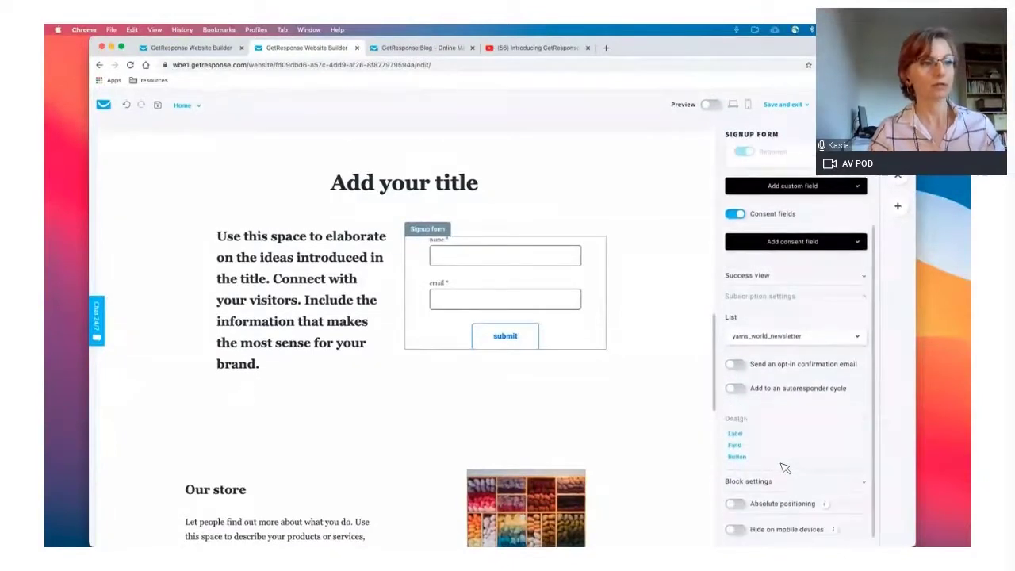
{"action": "left_click", "coordinate": [737, 436]}
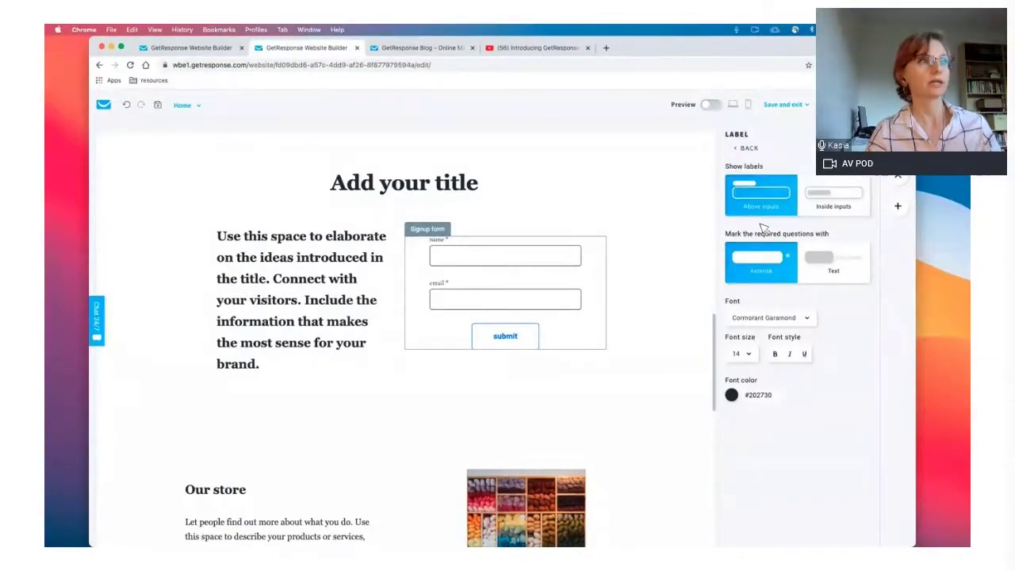
{"action": "left_click", "coordinate": [748, 149]}
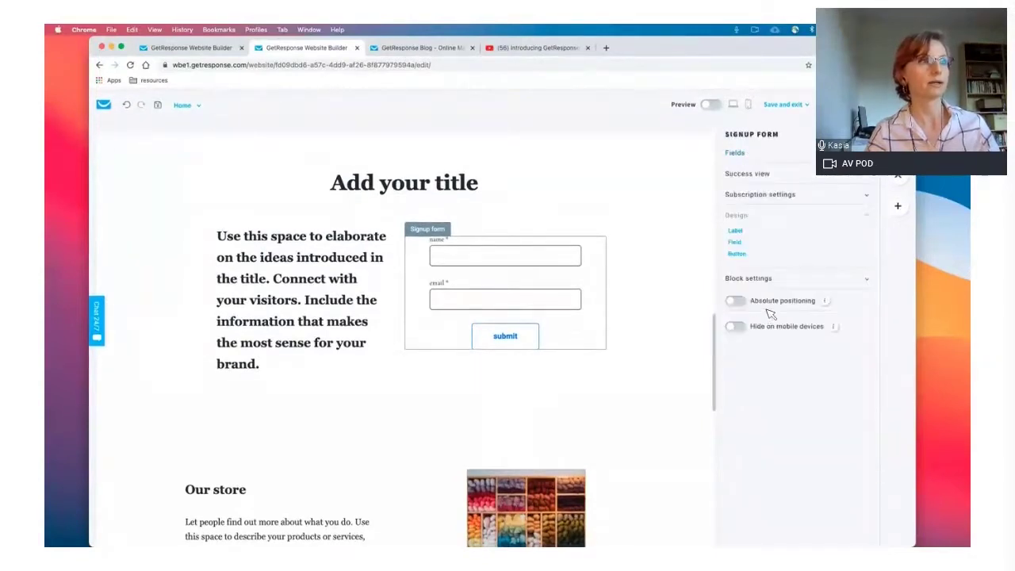
Change the label of the signup form's name field to "Full name"
{"action": "left_click", "coordinate": [764, 153]}
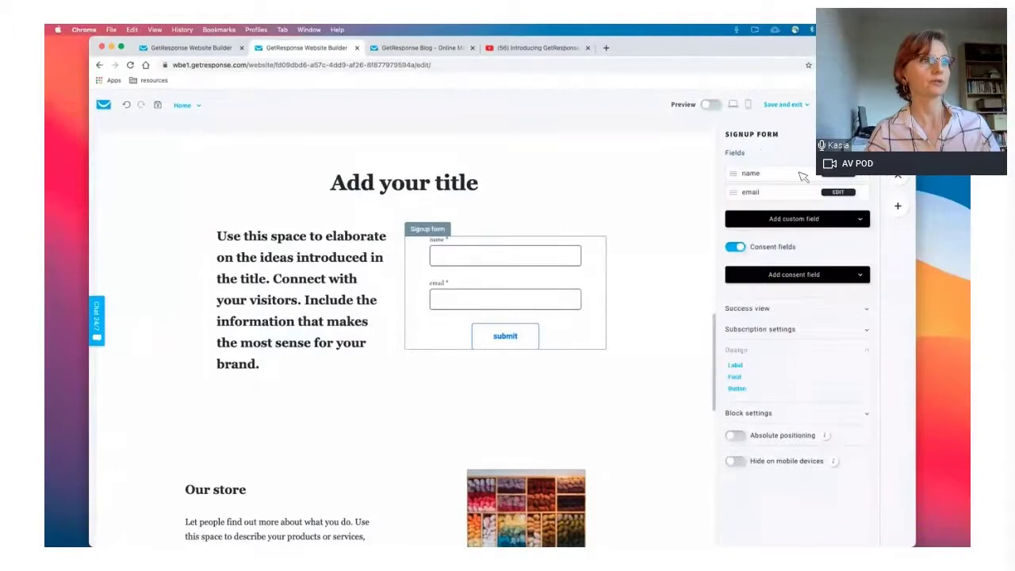
{"action": "left_click", "coordinate": [840, 178]}
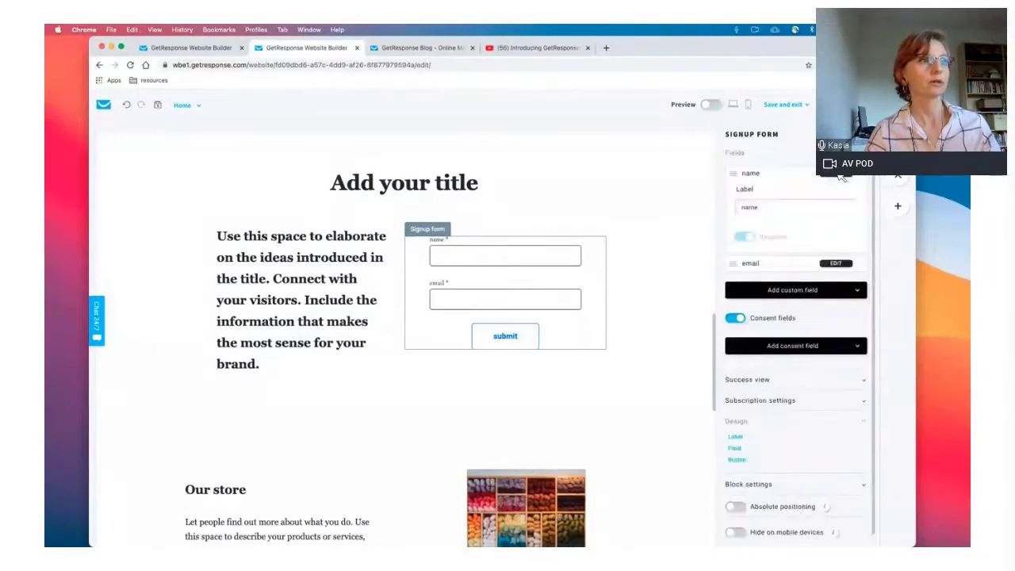
{"action": "double_click", "coordinate": [749, 208]}
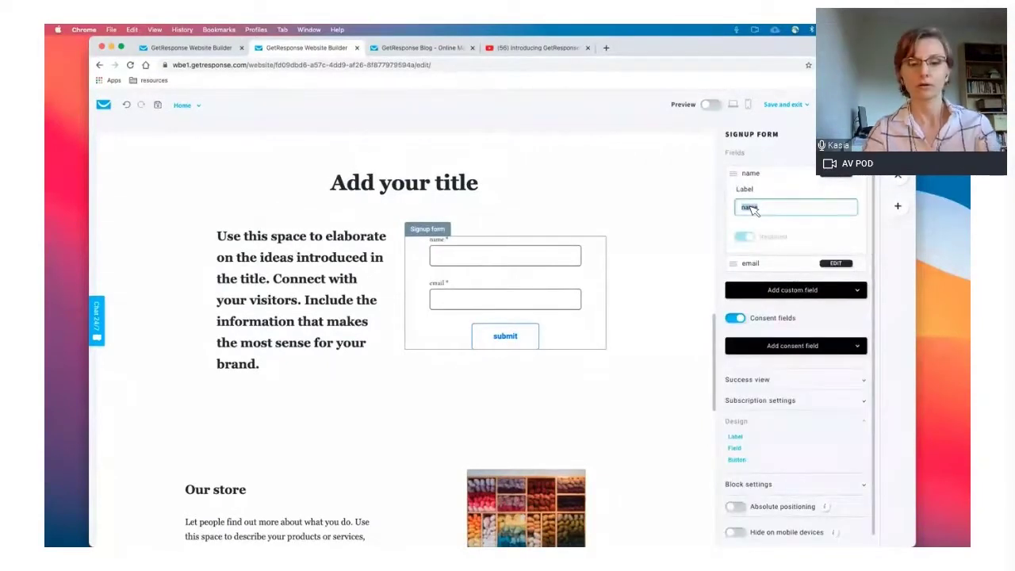
{"action": "type", "text": "Full name"}
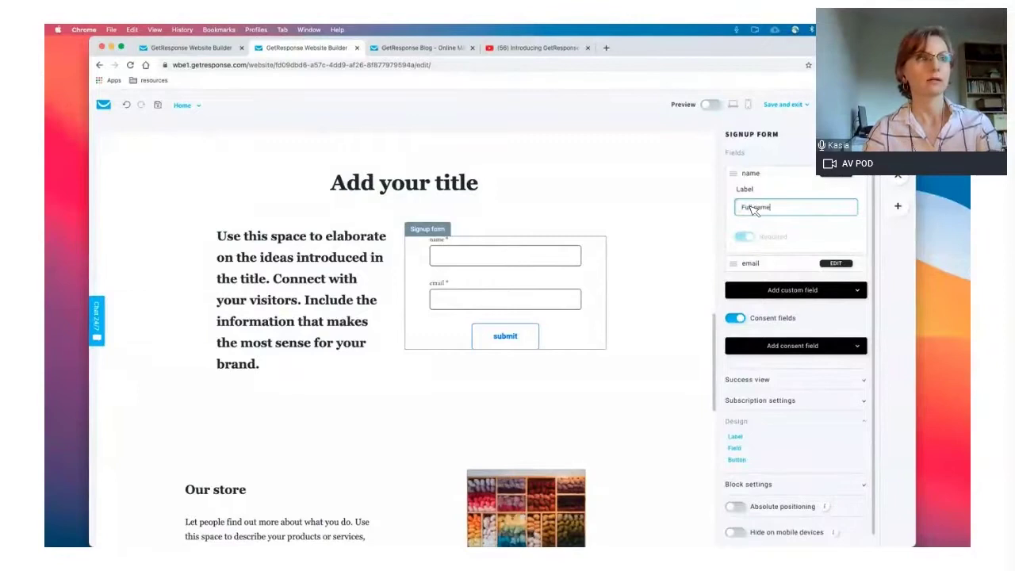
{"action": "left_click", "coordinate": [806, 195]}
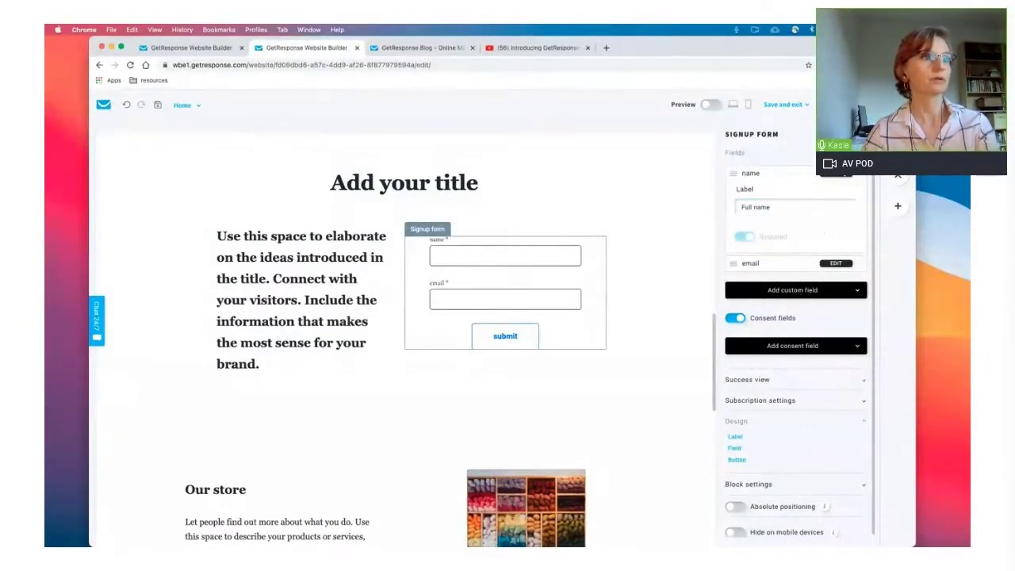
{"action": "left_click", "coordinate": [842, 176]}
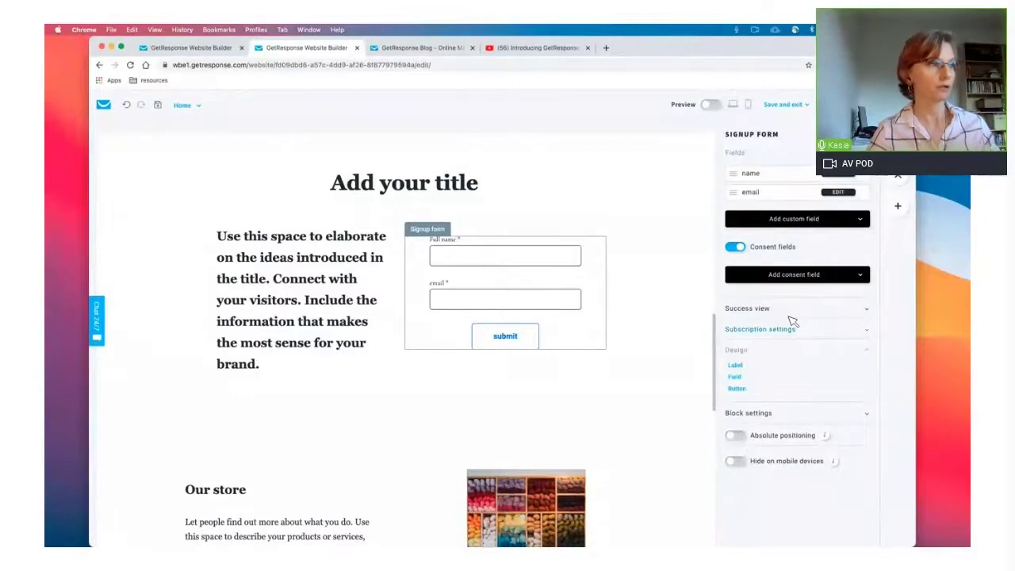
Insert a white contact form with outlined name, email, phone and message fields below the signup form, and select it
{"action": "left_click", "coordinate": [902, 208]}
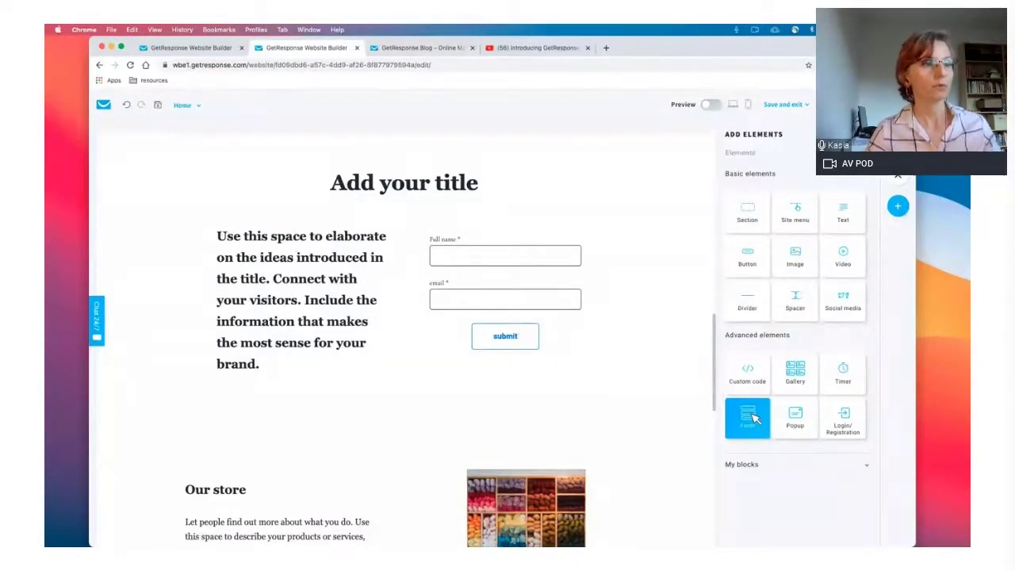
{"action": "left_click_drag", "start_coordinate": [753, 419], "coordinate": [543, 383]}
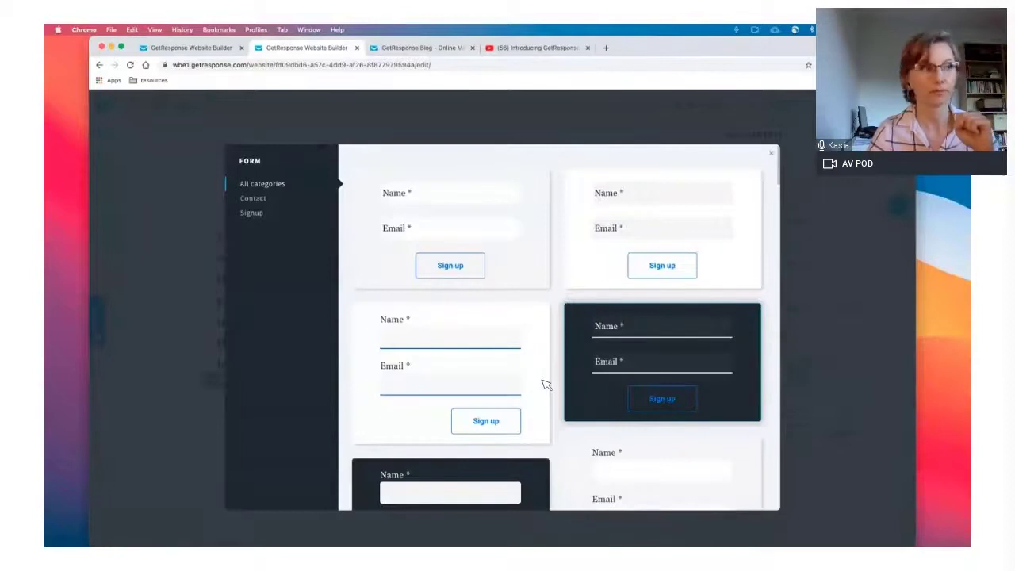
{"action": "left_click", "coordinate": [262, 200]}
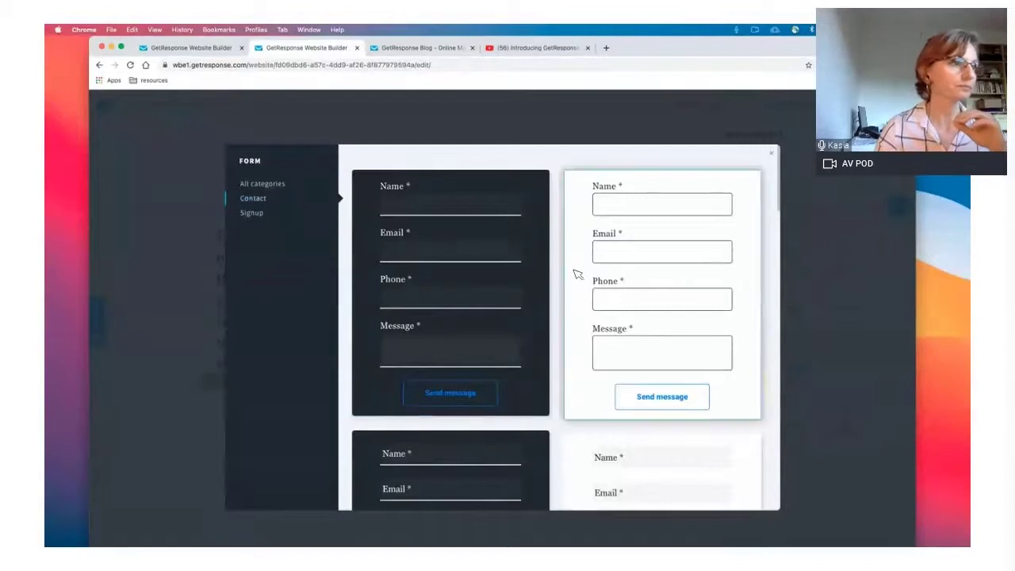
{"action": "scroll", "coordinate": [578, 269], "scroll_direction": "down", "scroll_amount": 1}
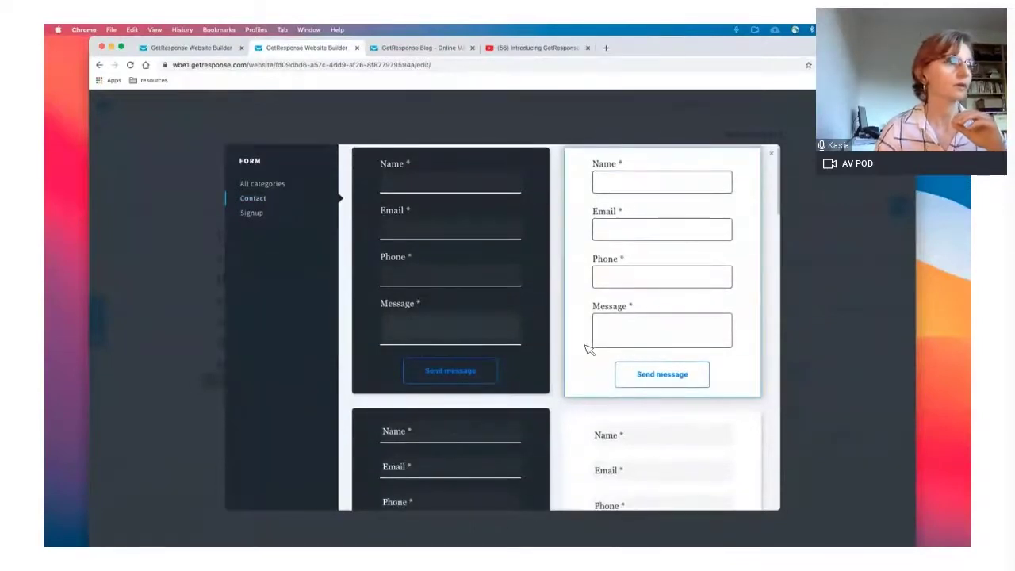
{"action": "left_click", "coordinate": [587, 349]}
{"action": "scroll", "coordinate": [591, 345], "scroll_direction": "down", "scroll_amount": 5}
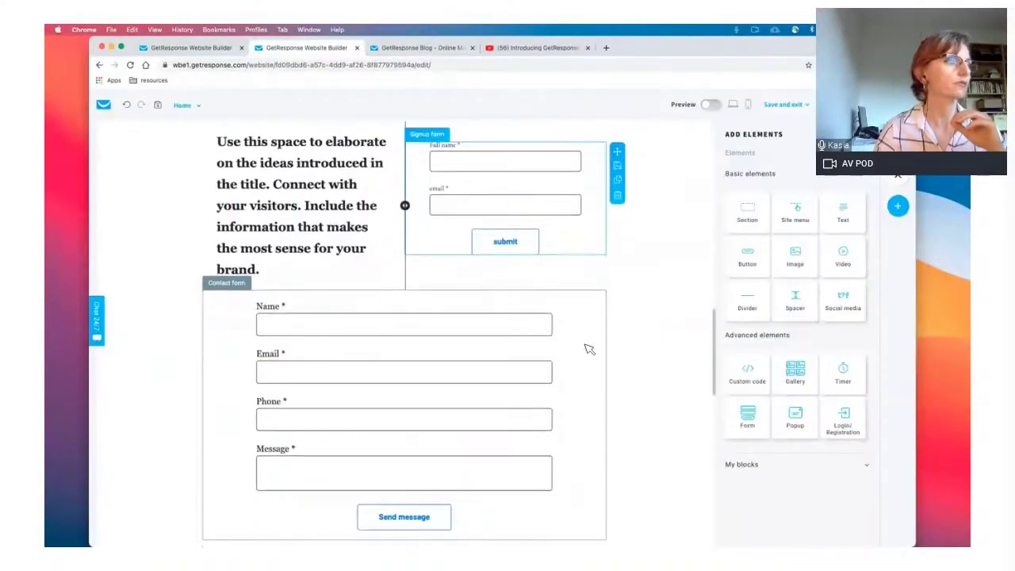
{"action": "left_click", "coordinate": [598, 337]}
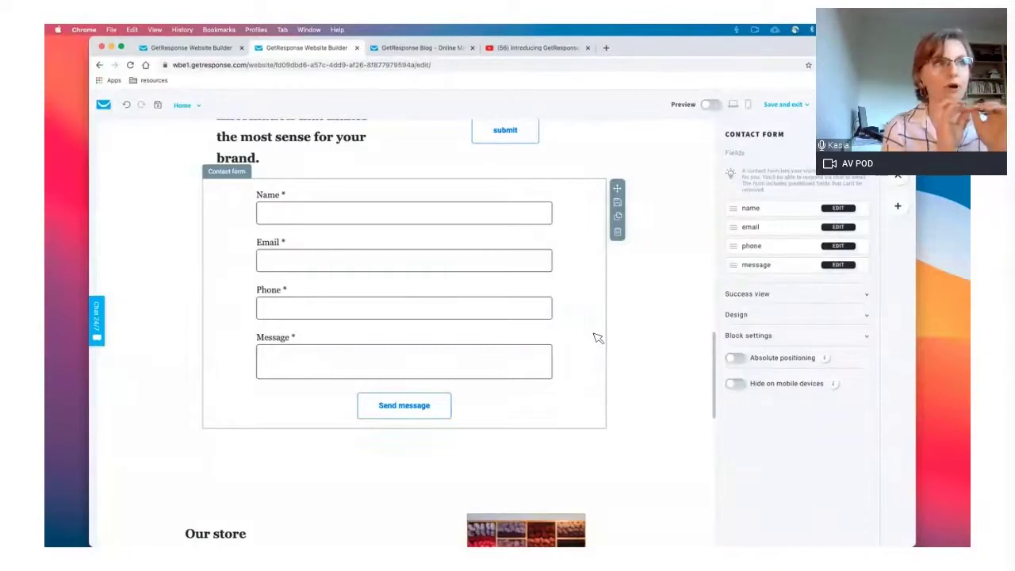
Add a popup to the Home page and open its position and display settings
{"action": "left_click", "coordinate": [898, 209]}
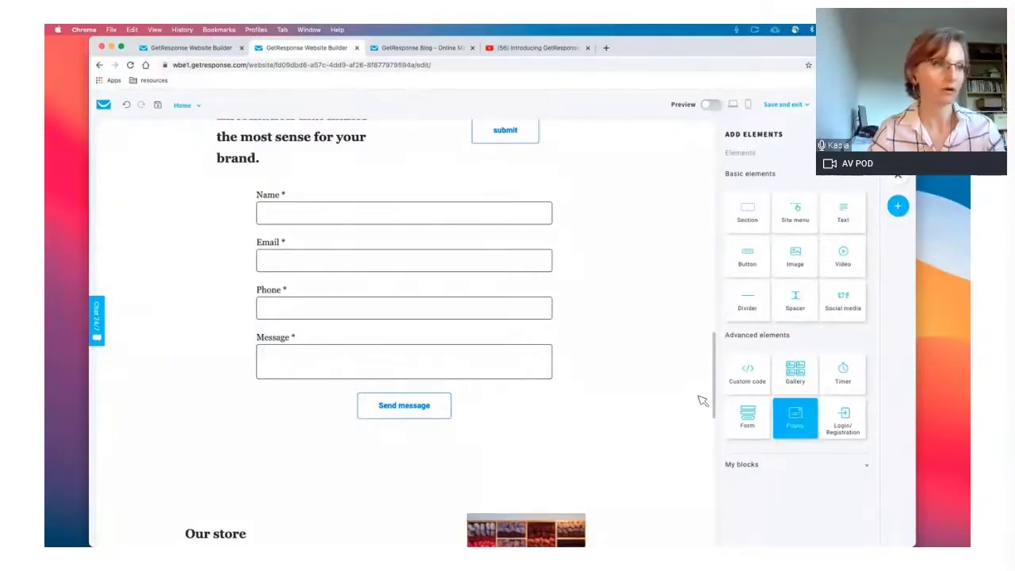
{"action": "left_click_drag", "start_coordinate": [521, 386], "coordinate": [446, 413]}
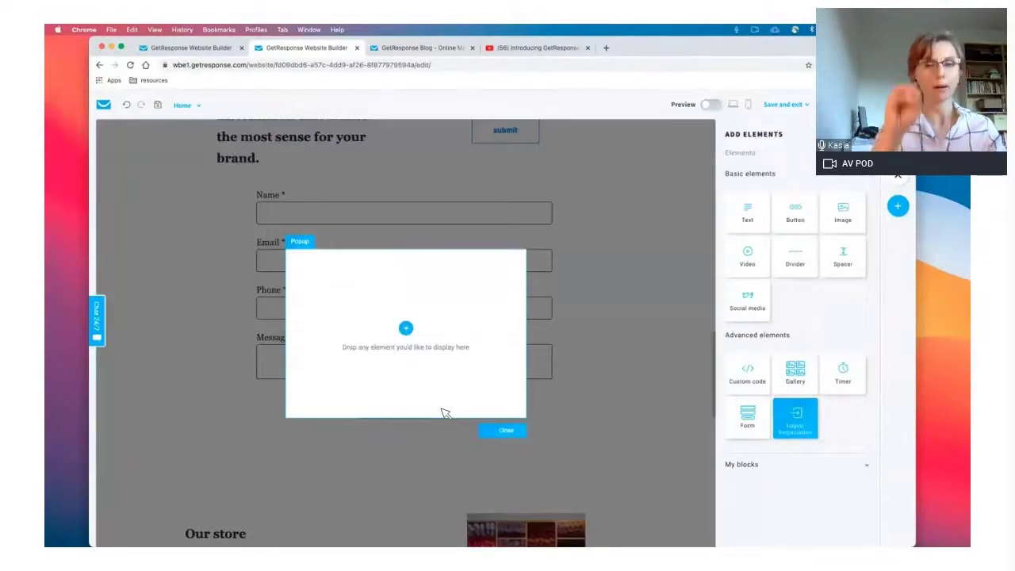
{"action": "left_click", "coordinate": [499, 341]}
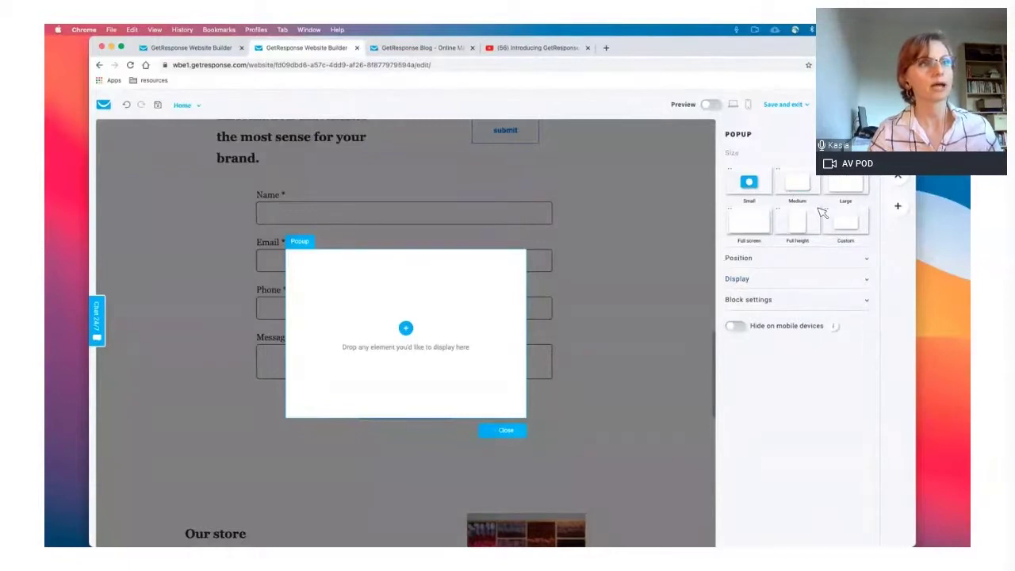
{"action": "left_click", "coordinate": [785, 261]}
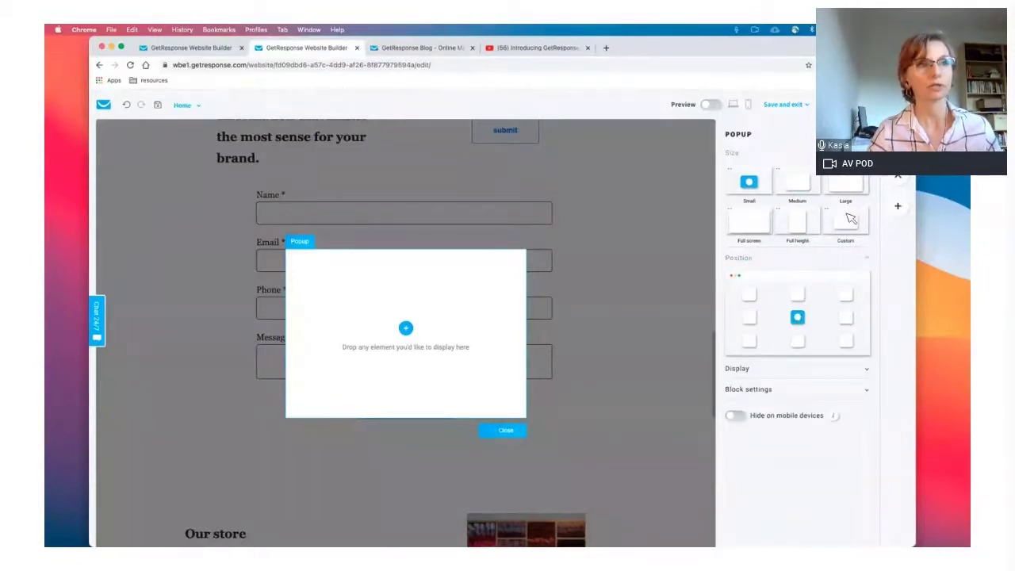
{"action": "left_click", "coordinate": [797, 364]}
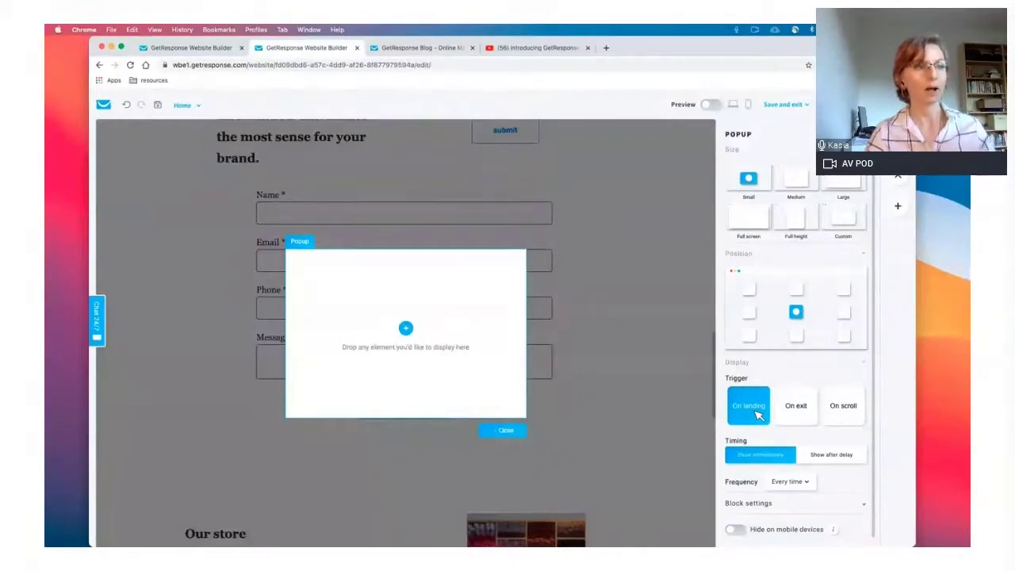
Try the popup's On exit and On scroll triggers in turn, leaving only On landing selected
{"action": "left_click", "coordinate": [797, 407]}
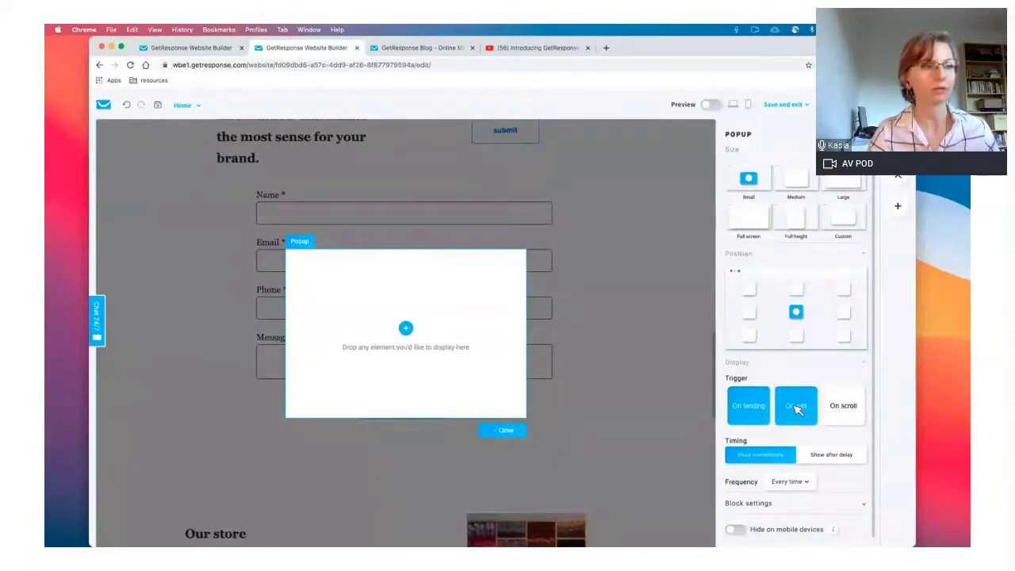
{"action": "left_click", "coordinate": [796, 408]}
{"action": "left_click", "coordinate": [862, 404]}
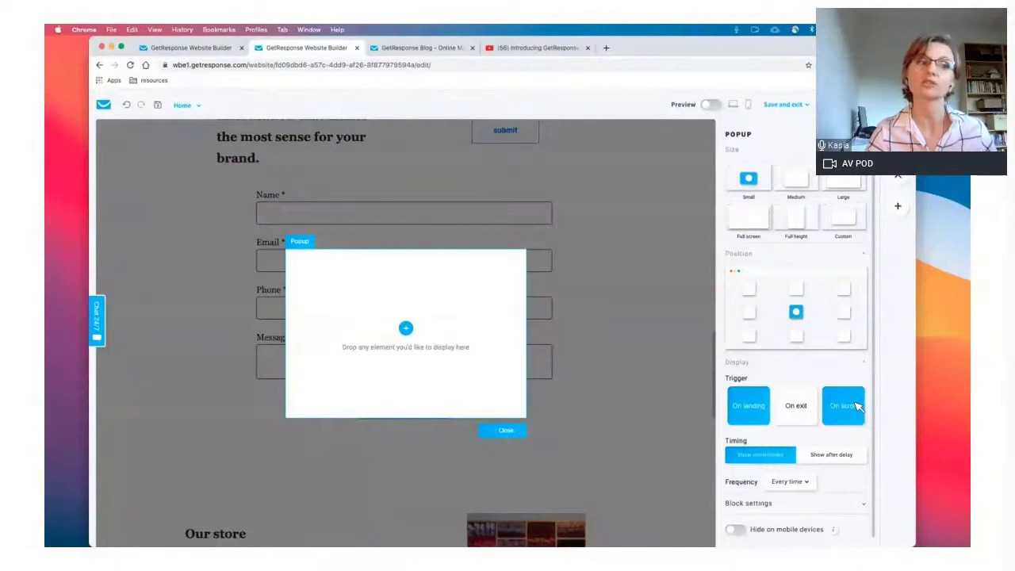
{"action": "left_click", "coordinate": [856, 406]}
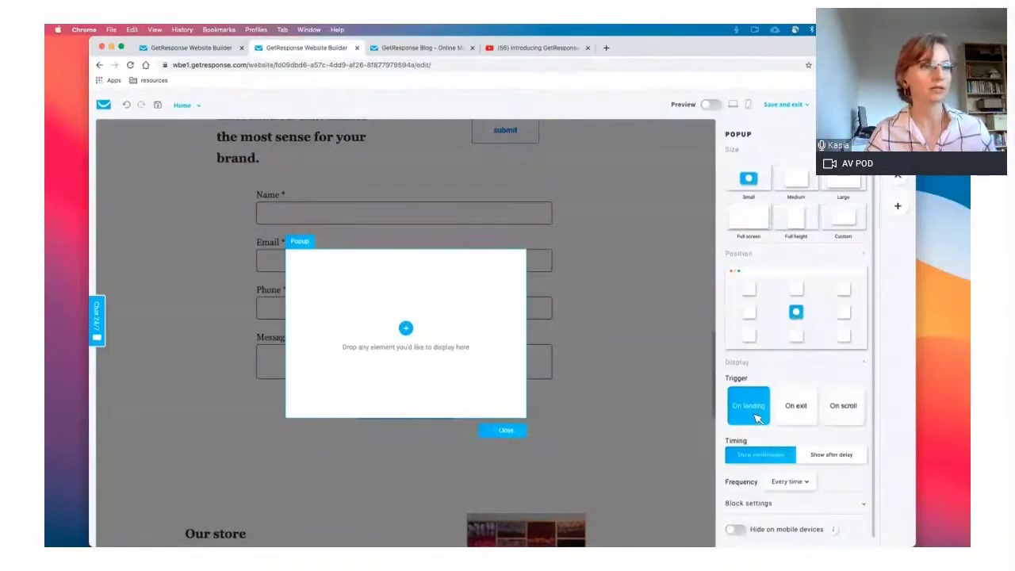
Examine the popup's block settings, including color, padding, border, radius, shadow and overlay
{"action": "left_click", "coordinate": [792, 501]}
{"action": "scroll", "coordinate": [792, 496], "scroll_direction": "down", "scroll_amount": 3}
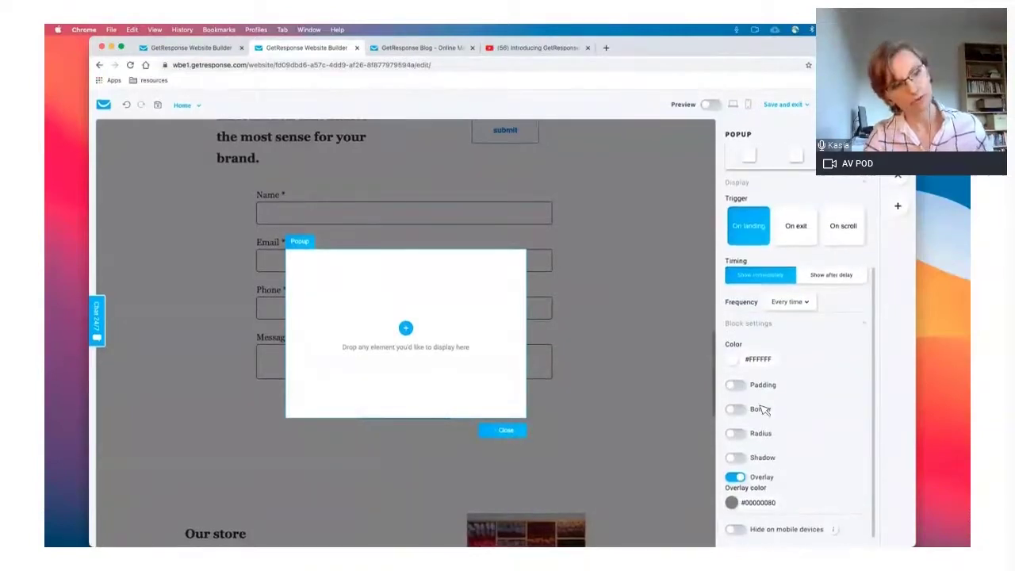
{"action": "scroll", "coordinate": [769, 338], "scroll_direction": "up", "scroll_amount": 3}
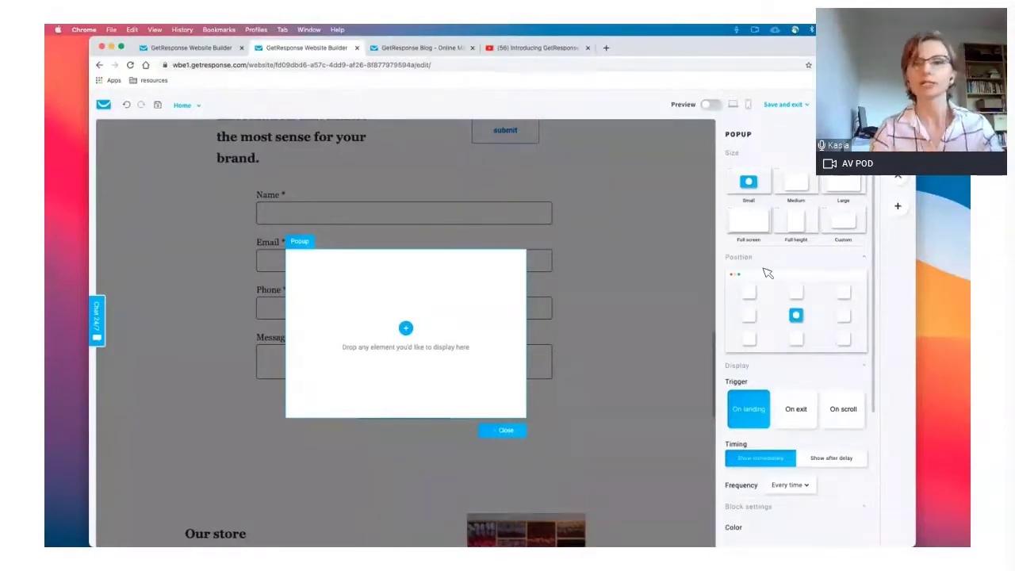
Insert the light grey signup form template with name and email fields into the popup and close the popup
{"action": "left_click", "coordinate": [898, 206]}
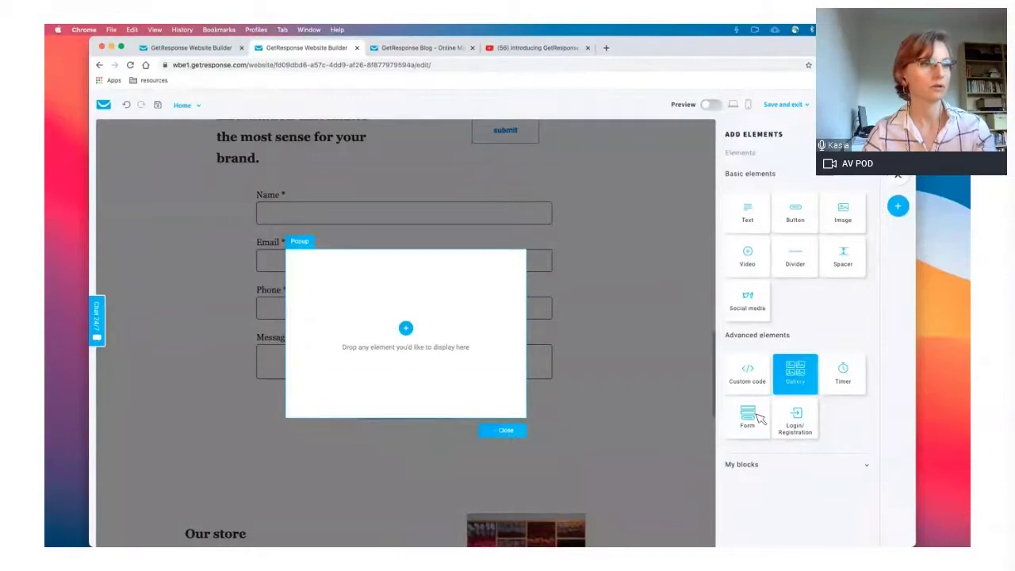
{"action": "left_click_drag", "start_coordinate": [757, 418], "coordinate": [421, 323]}
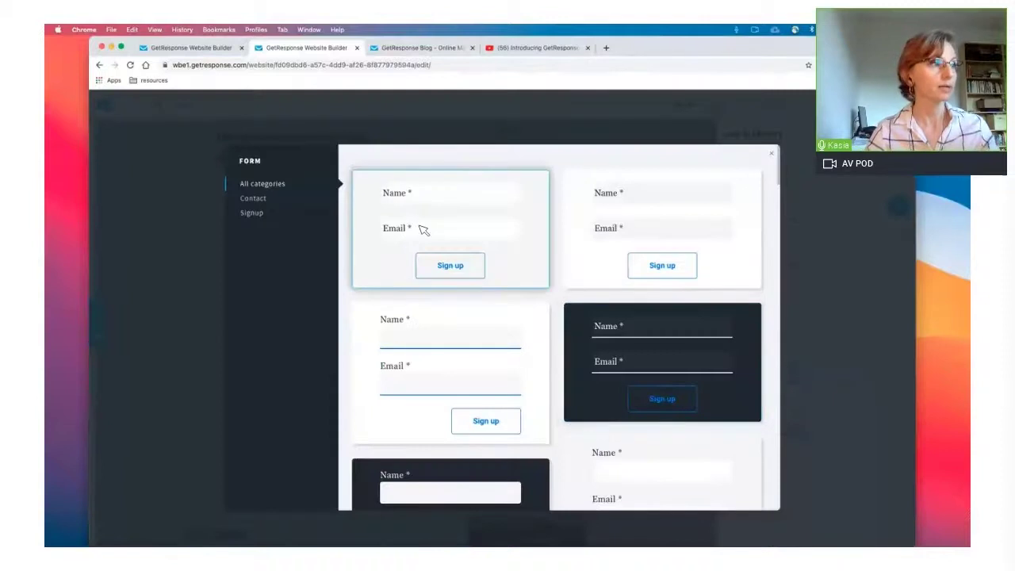
{"action": "left_click", "coordinate": [422, 215]}
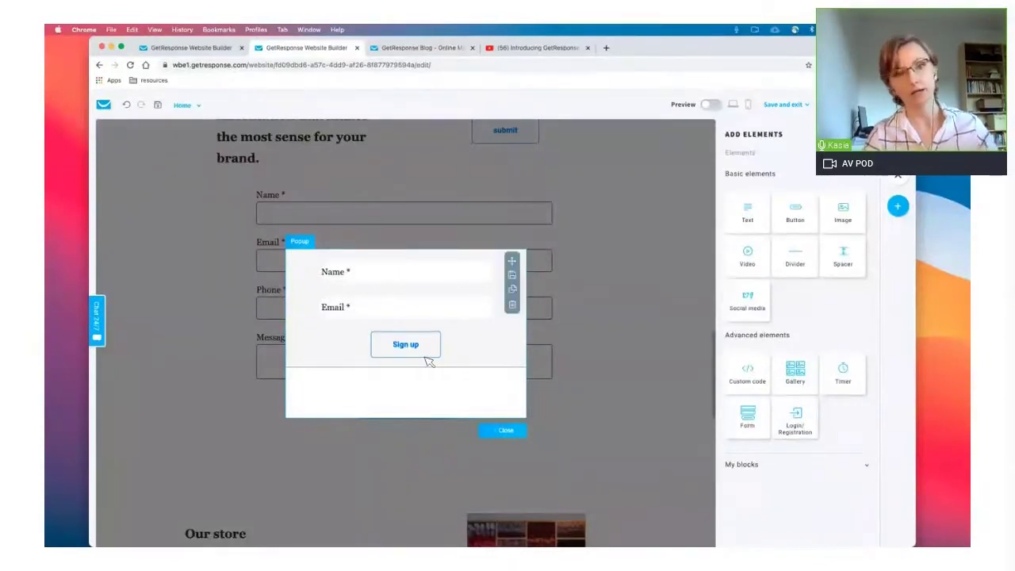
{"action": "left_click", "coordinate": [511, 431]}
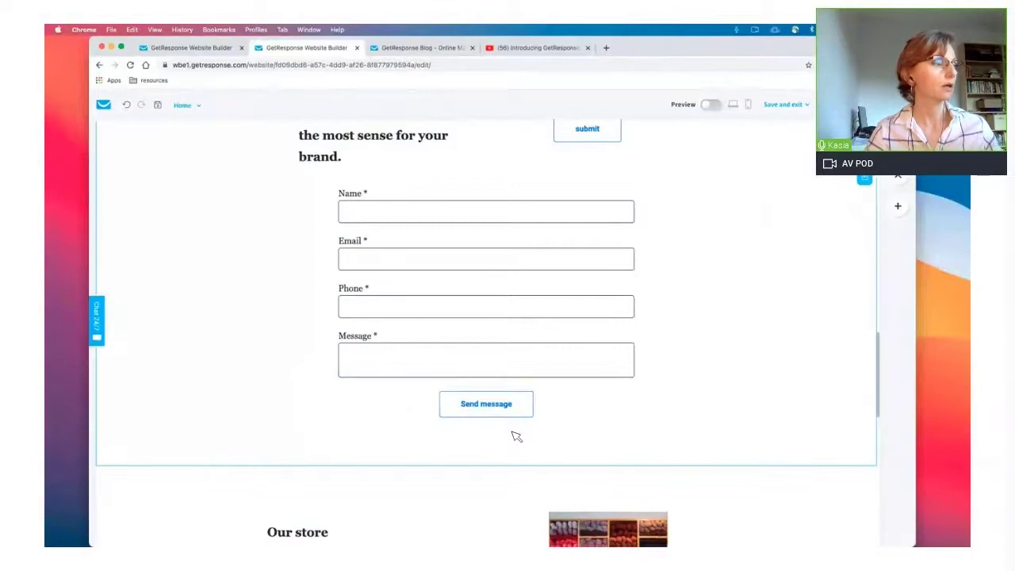
Link the Home page's call-to-action button below the yarn slider to the drive-traffic document from the stored files
{"action": "scroll", "coordinate": [516, 436], "scroll_direction": "down", "scroll_amount": 3}
{"action": "scroll", "coordinate": [517, 436], "scroll_direction": "down", "scroll_amount": 5}
{"action": "scroll", "coordinate": [517, 436], "scroll_direction": "up", "scroll_amount": 10}
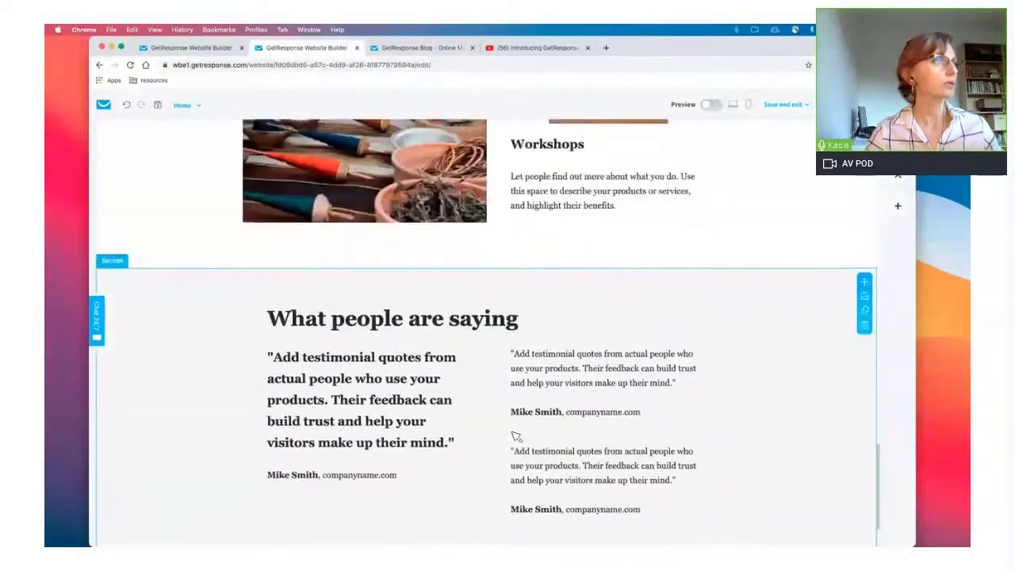
{"action": "scroll", "coordinate": [516, 436], "scroll_direction": "up", "scroll_amount": 5}
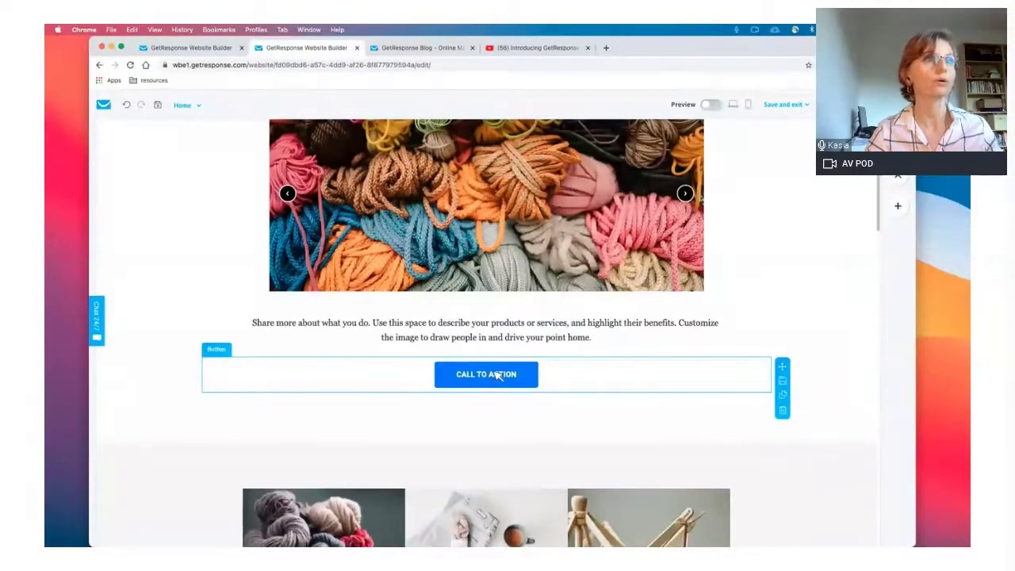
{"action": "left_click", "coordinate": [620, 354]}
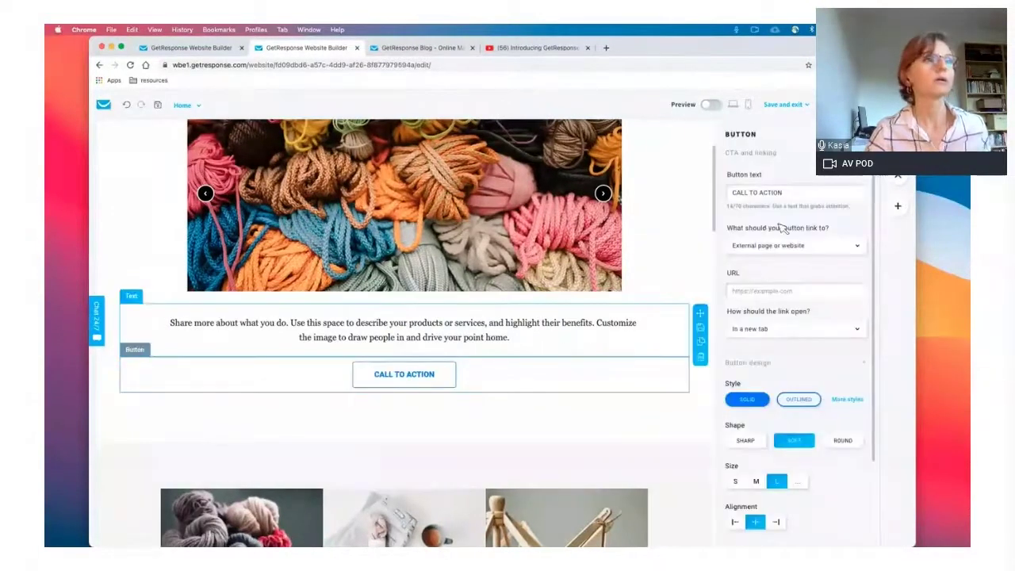
{"action": "left_click", "coordinate": [836, 249]}
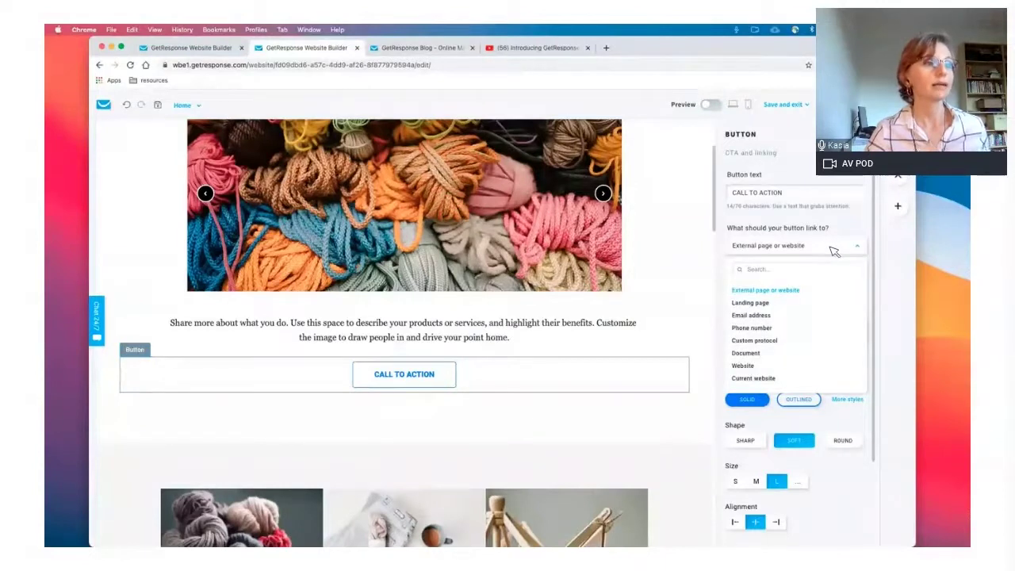
{"action": "left_click", "coordinate": [762, 353]}
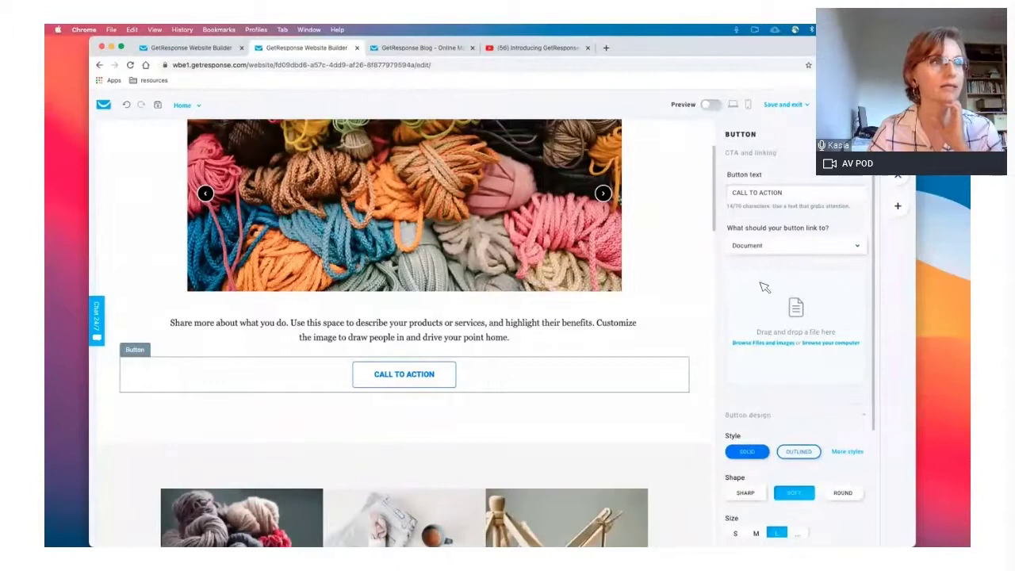
{"action": "left_click", "coordinate": [759, 343]}
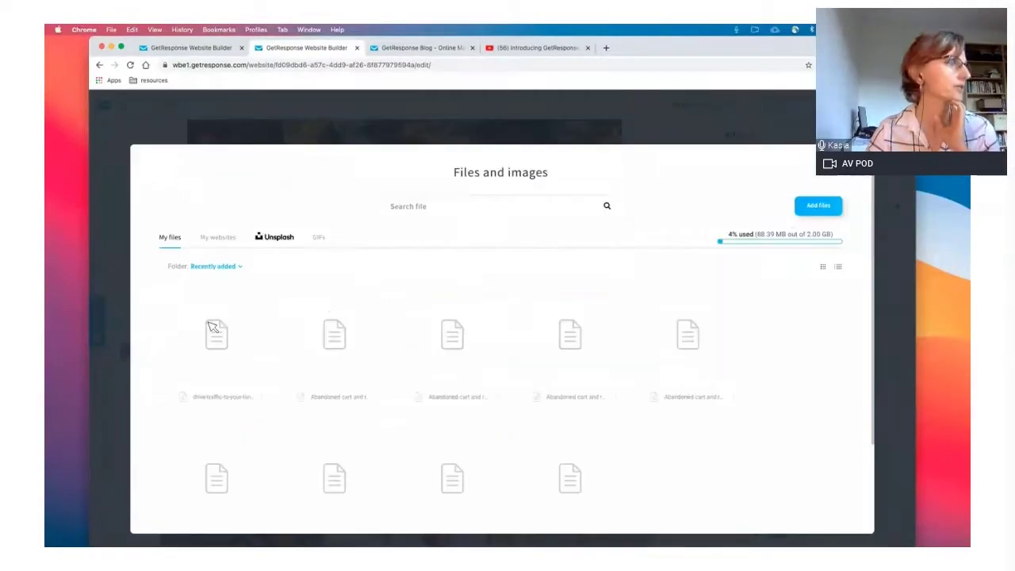
{"action": "mouse_move", "coordinate": [221, 336]}
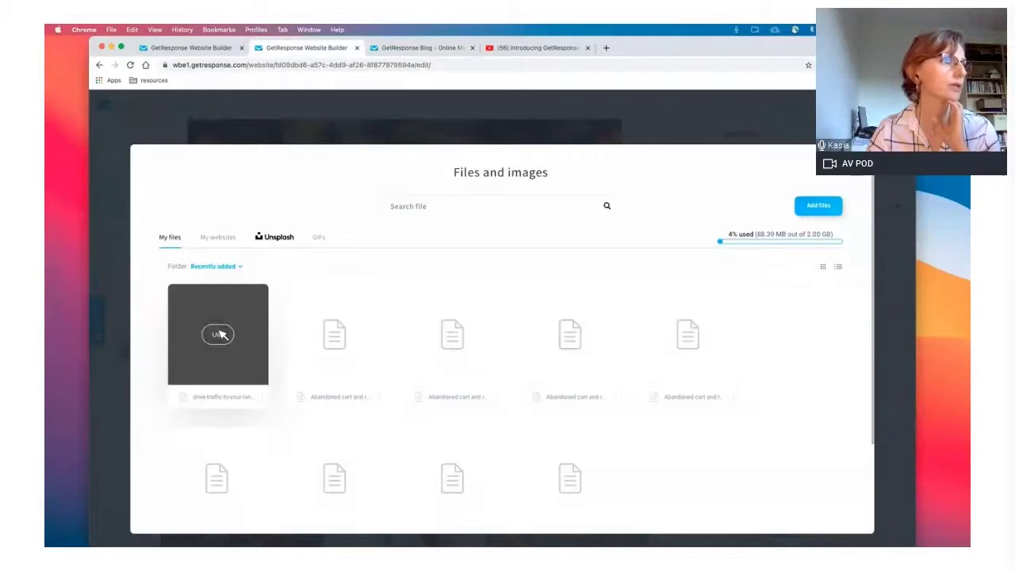
{"action": "left_click", "coordinate": [219, 334]}
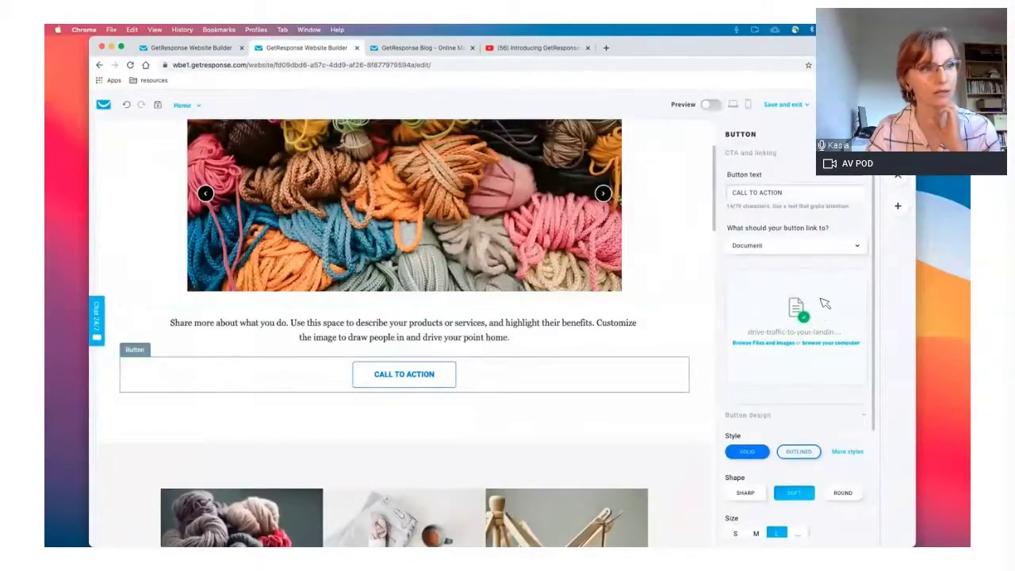
Review the call-to-action button's design options and its block settings for color, padding, border, radius and shadow
{"action": "scroll", "coordinate": [824, 304], "scroll_direction": "down", "scroll_amount": 3}
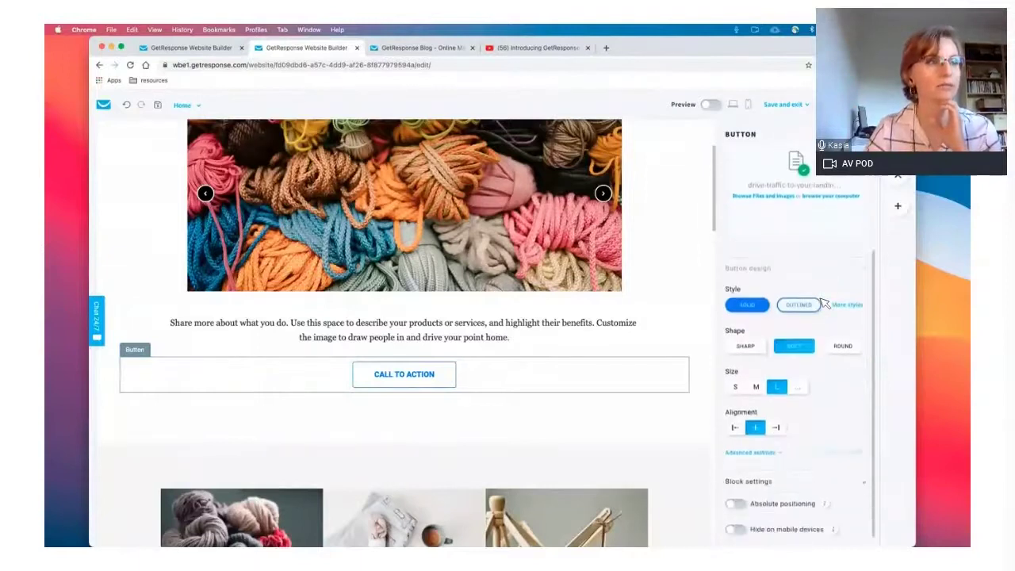
{"action": "left_click", "coordinate": [842, 480]}
{"action": "scroll", "coordinate": [840, 481], "scroll_direction": "down", "scroll_amount": 4}
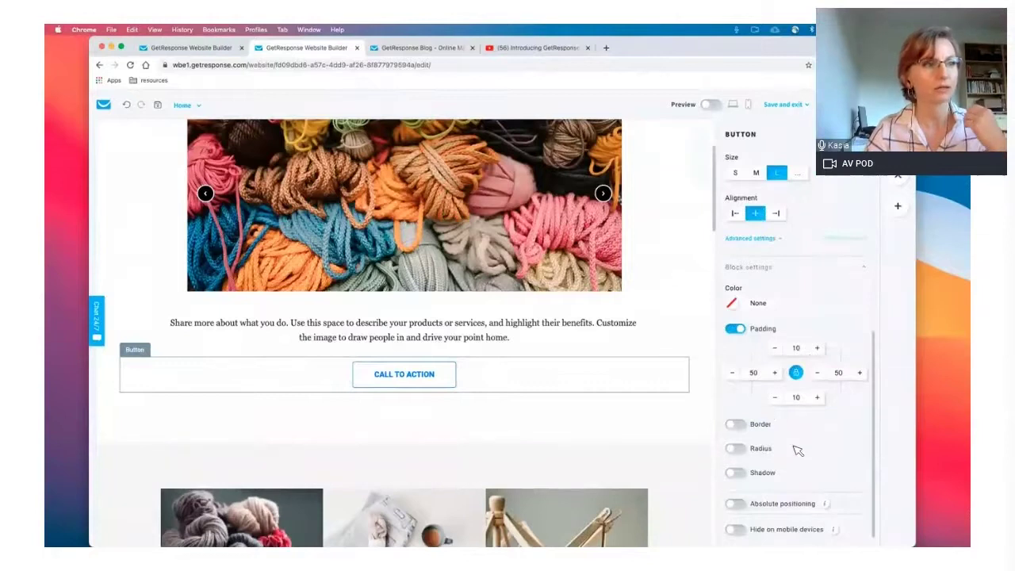
{"action": "scroll", "coordinate": [798, 451], "scroll_direction": "up", "scroll_amount": 7}
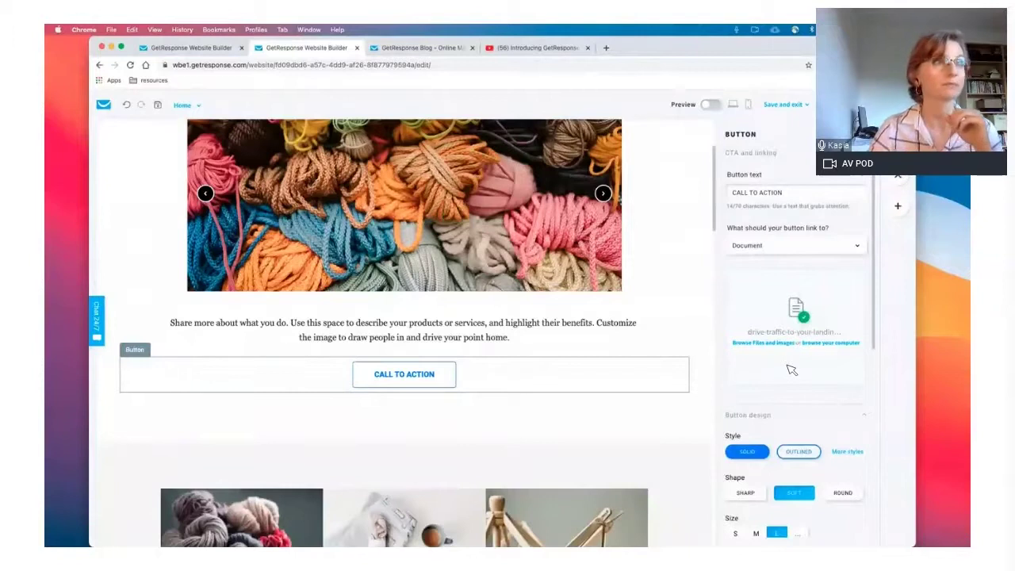
Switch to the Notes checklist, mark all four Connect with people tasks as done and go to the Manage access section
{"action": "key", "text": "ctrl+Up"}
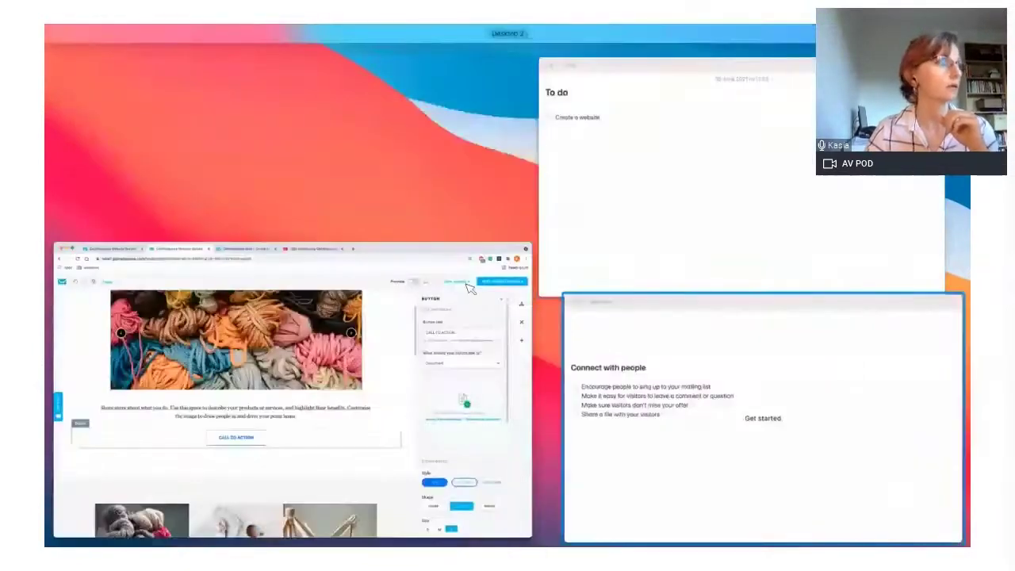
{"action": "left_click", "coordinate": [634, 349]}
{"action": "left_click", "coordinate": [224, 233]}
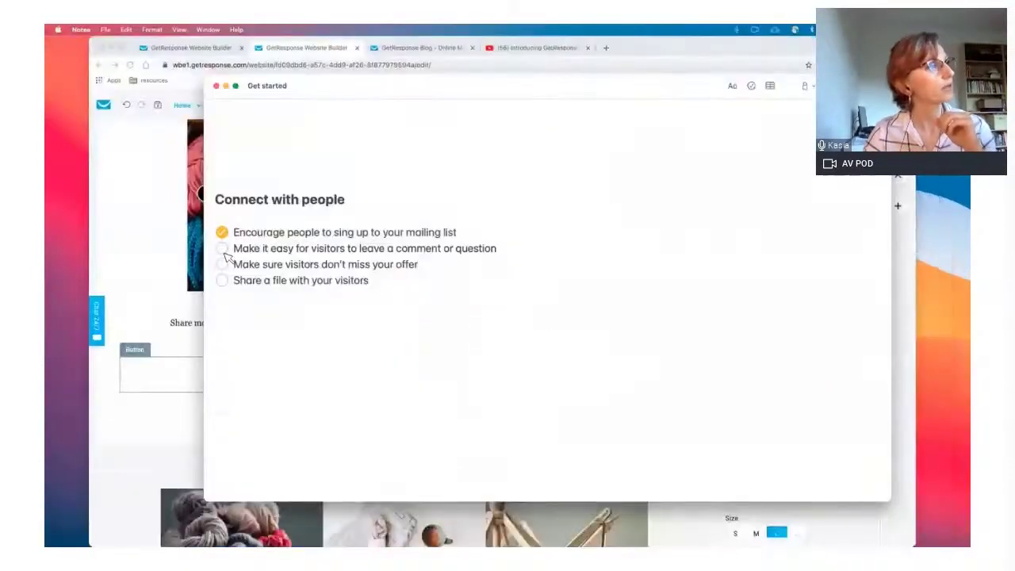
{"action": "left_click", "coordinate": [224, 248]}
{"action": "left_click", "coordinate": [223, 264]}
{"action": "left_click", "coordinate": [222, 281]}
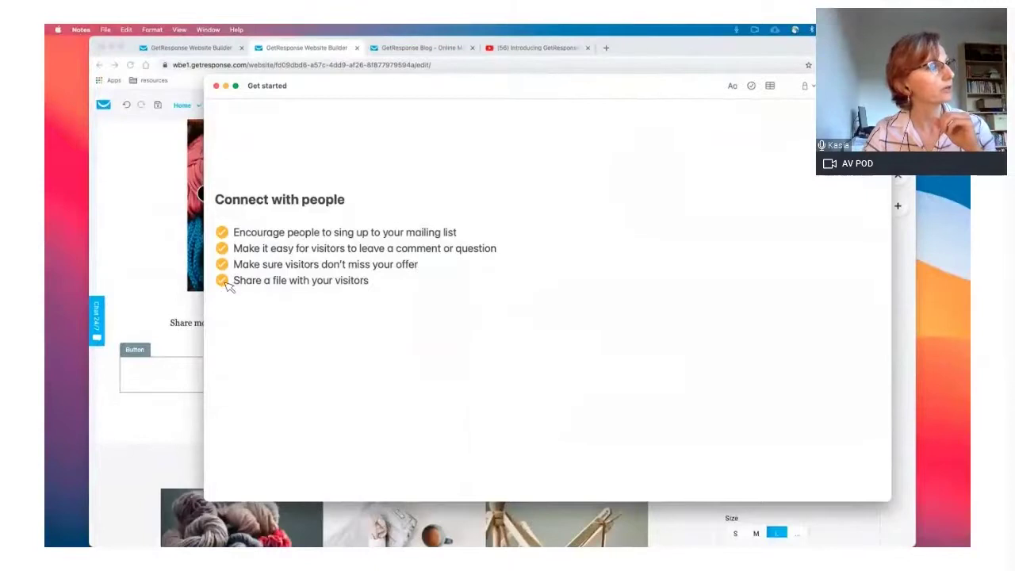
{"action": "scroll", "coordinate": [263, 352], "scroll_direction": "down", "scroll_amount": 5}
{"action": "scroll", "coordinate": [262, 351], "scroll_direction": "down", "scroll_amount": 2}
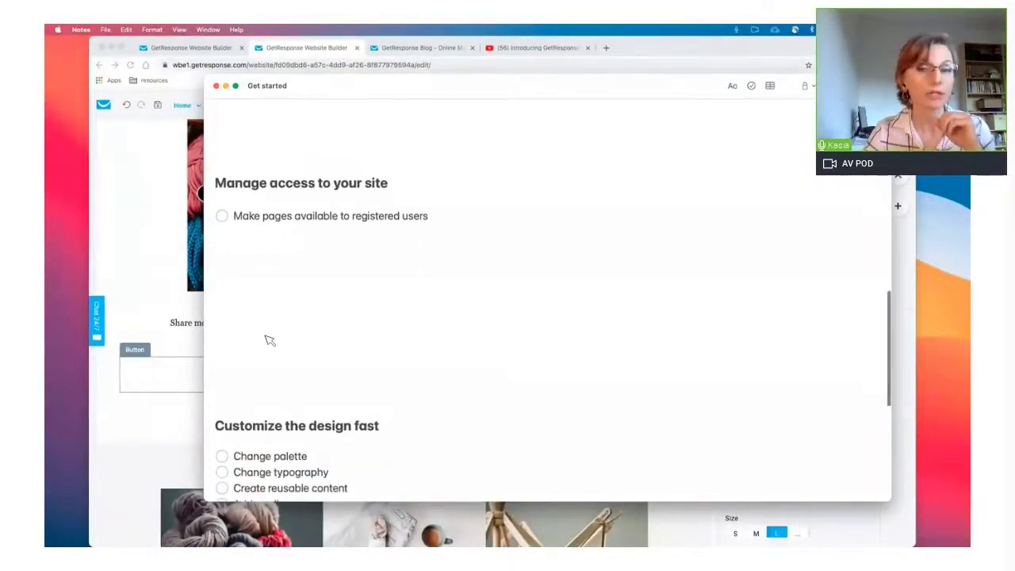
{"action": "scroll", "coordinate": [262, 339], "scroll_direction": "up", "scroll_amount": 3}
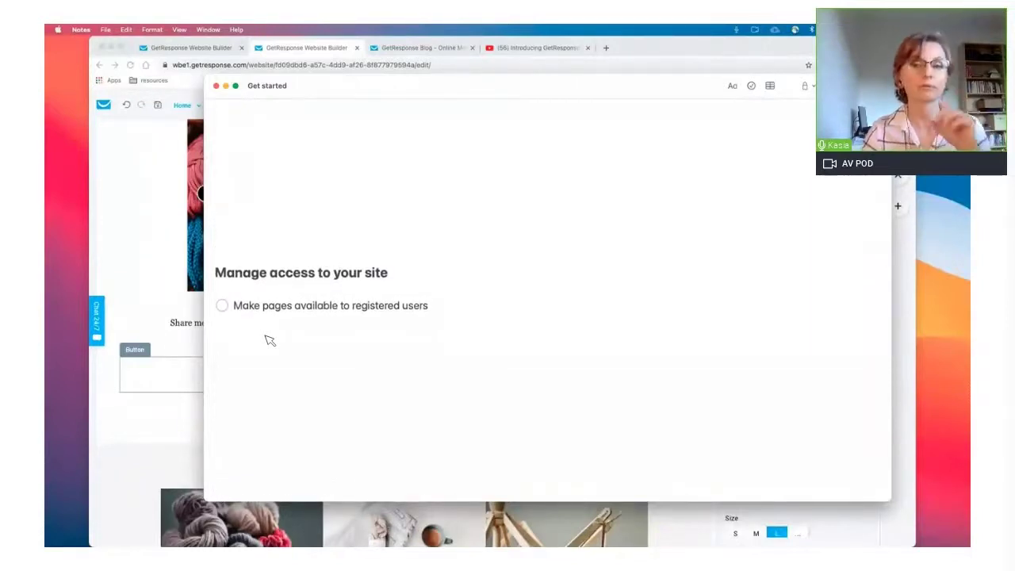
Return to the website editor in Chrome and restrict access to the Community page to Members
{"action": "left_click", "coordinate": [183, 417]}
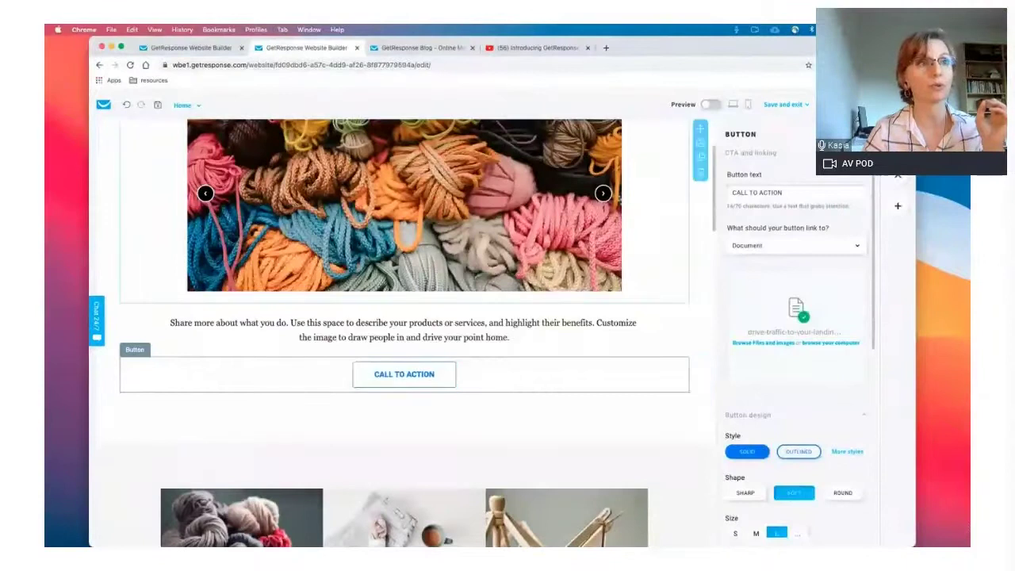
{"action": "left_click", "coordinate": [897, 145]}
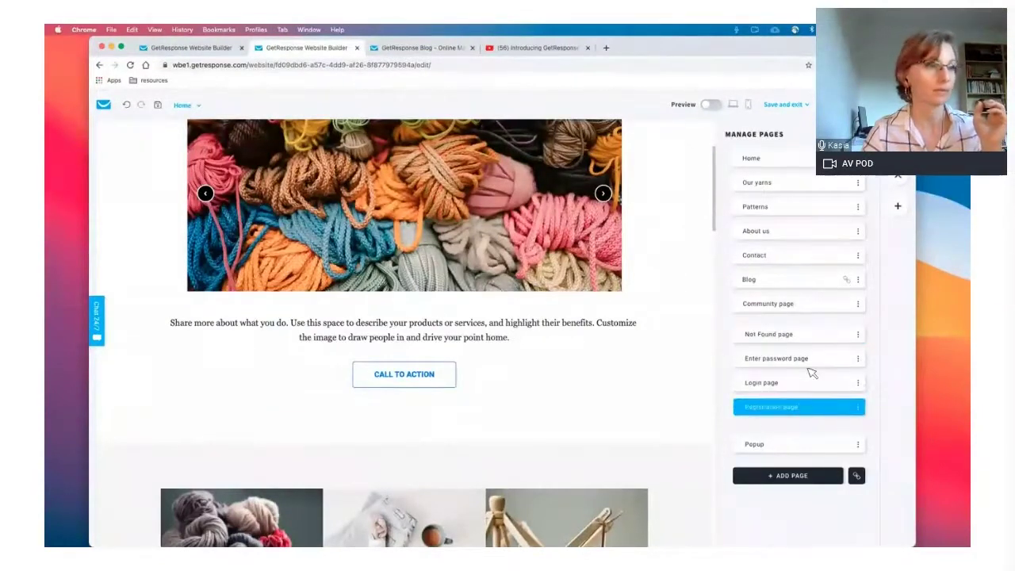
{"action": "left_click", "coordinate": [807, 310]}
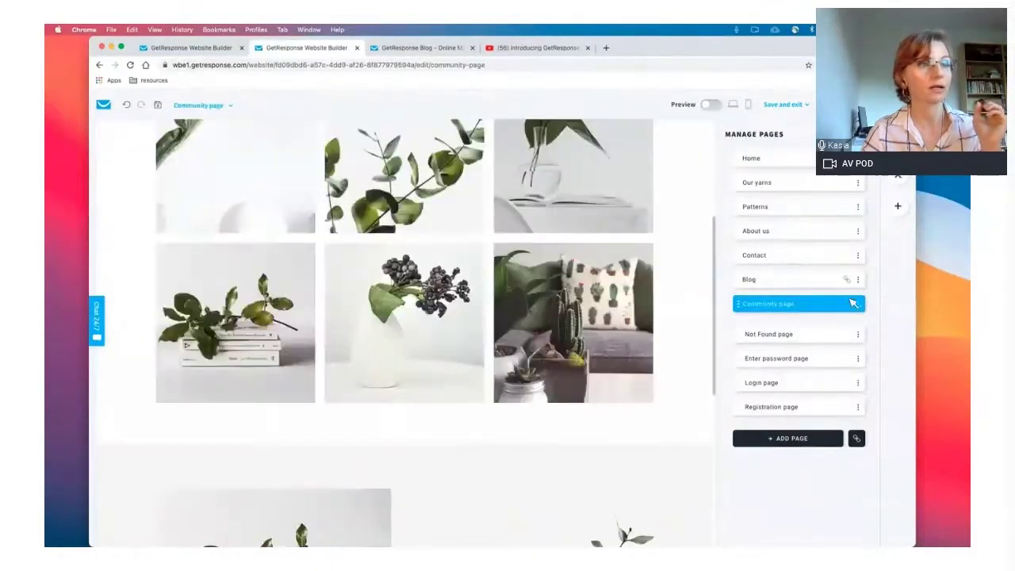
{"action": "left_click", "coordinate": [857, 303]}
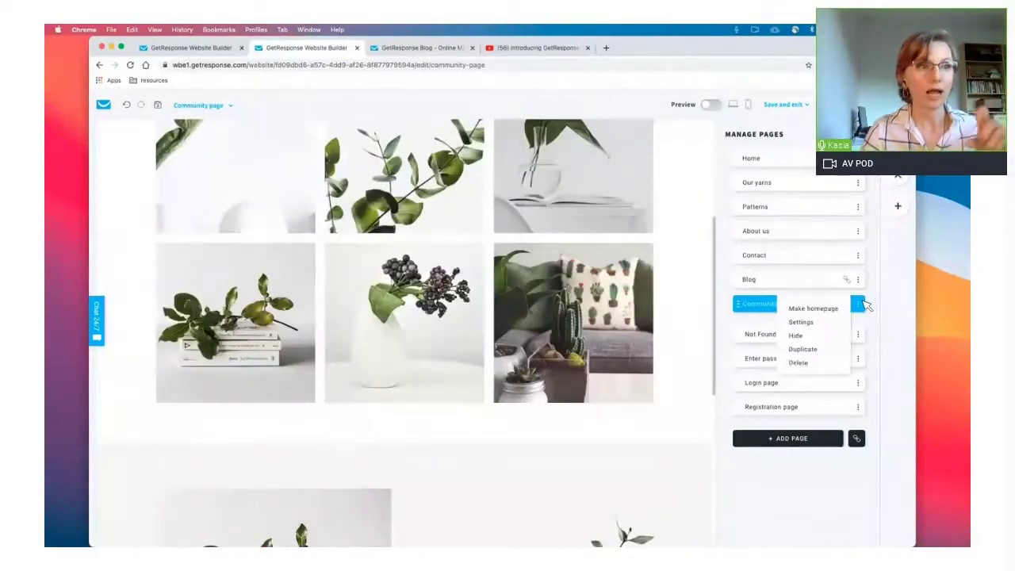
{"action": "left_click", "coordinate": [821, 325]}
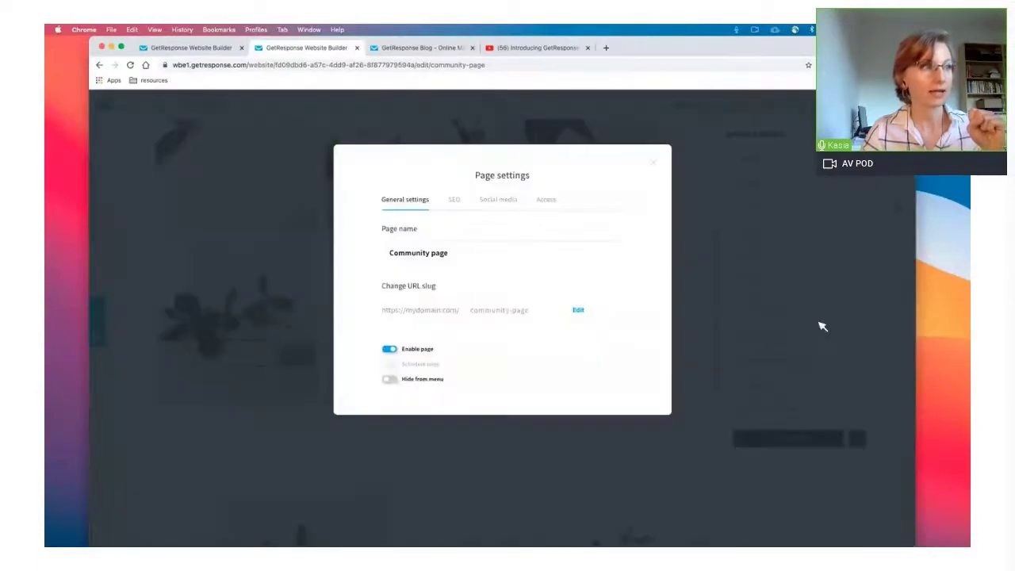
{"action": "left_click", "coordinate": [547, 204]}
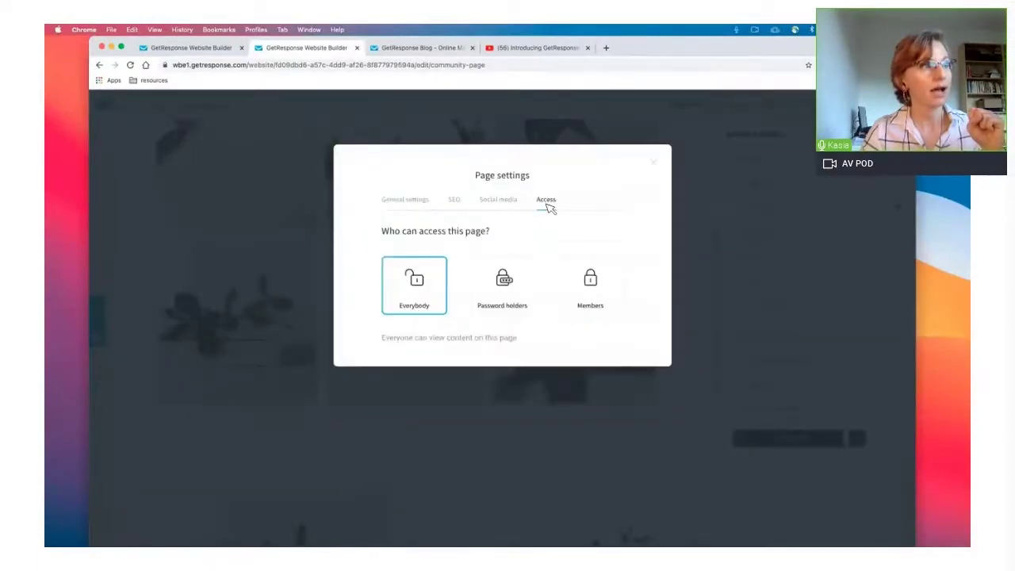
{"action": "left_click", "coordinate": [601, 296]}
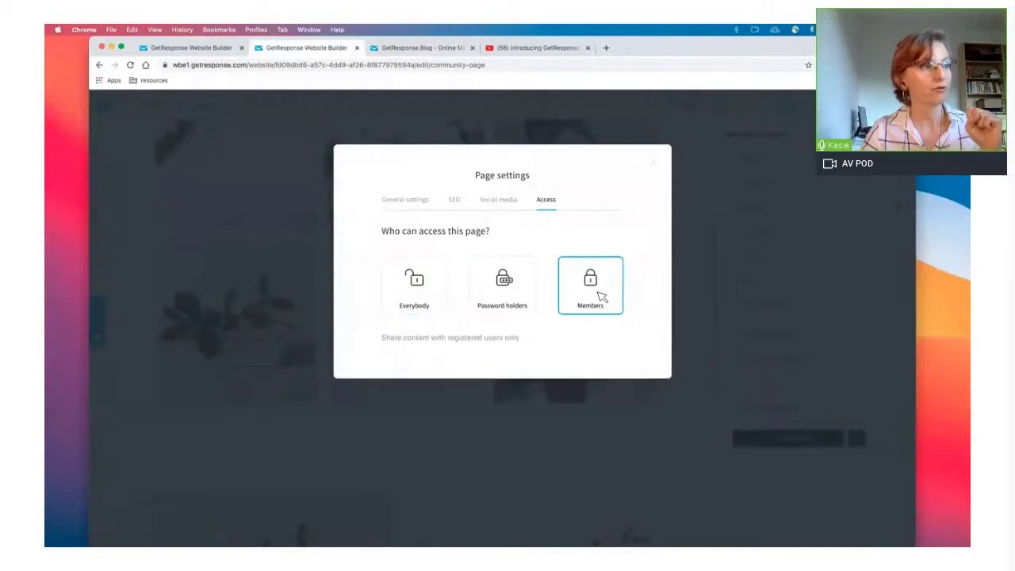
{"action": "left_click", "coordinate": [655, 162]}
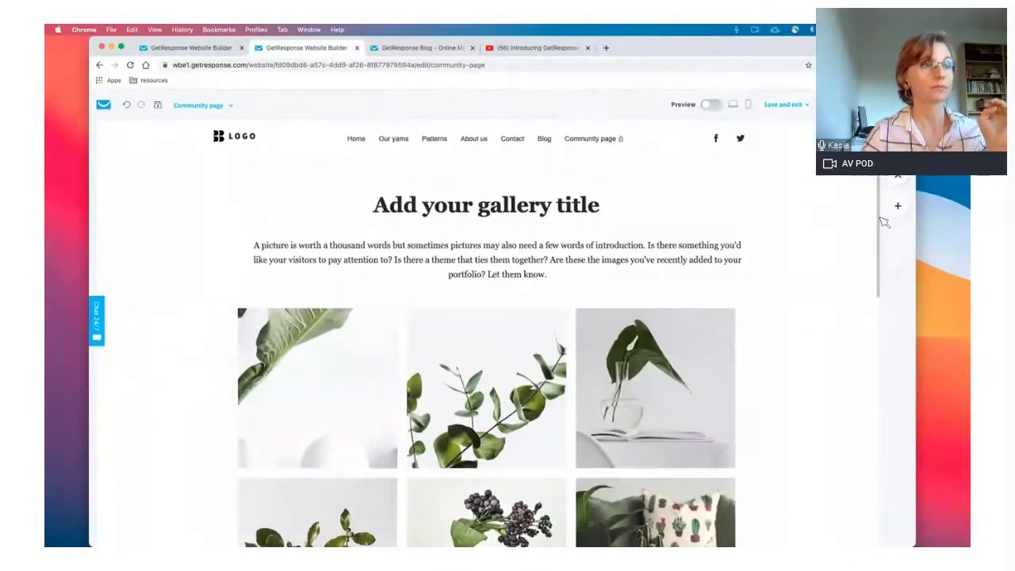
Add a Login/Registration element above the gallery title on the Community page and review its Before login settings
{"action": "left_click", "coordinate": [897, 205]}
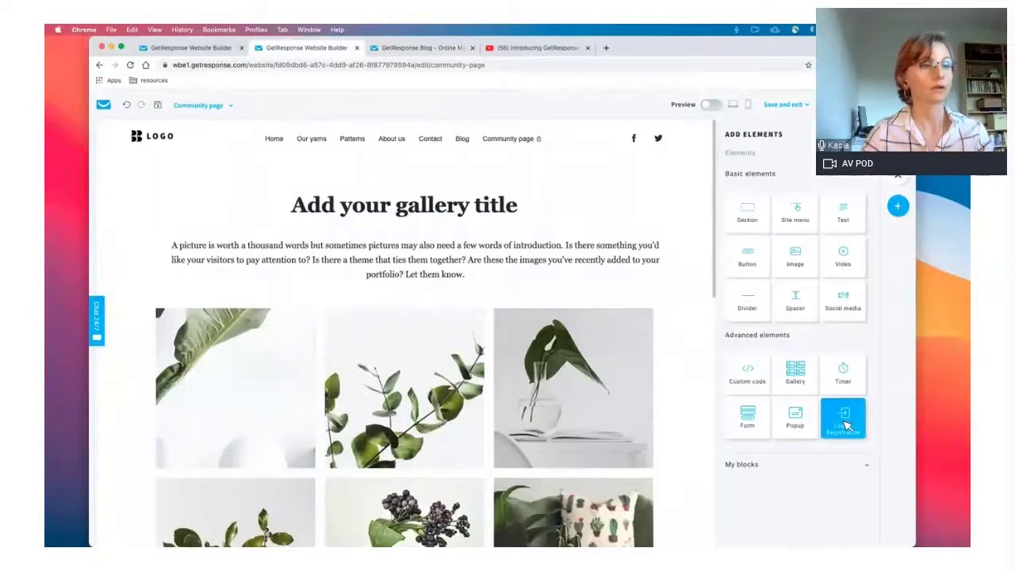
{"action": "left_click_drag", "start_coordinate": [845, 423], "coordinate": [499, 161]}
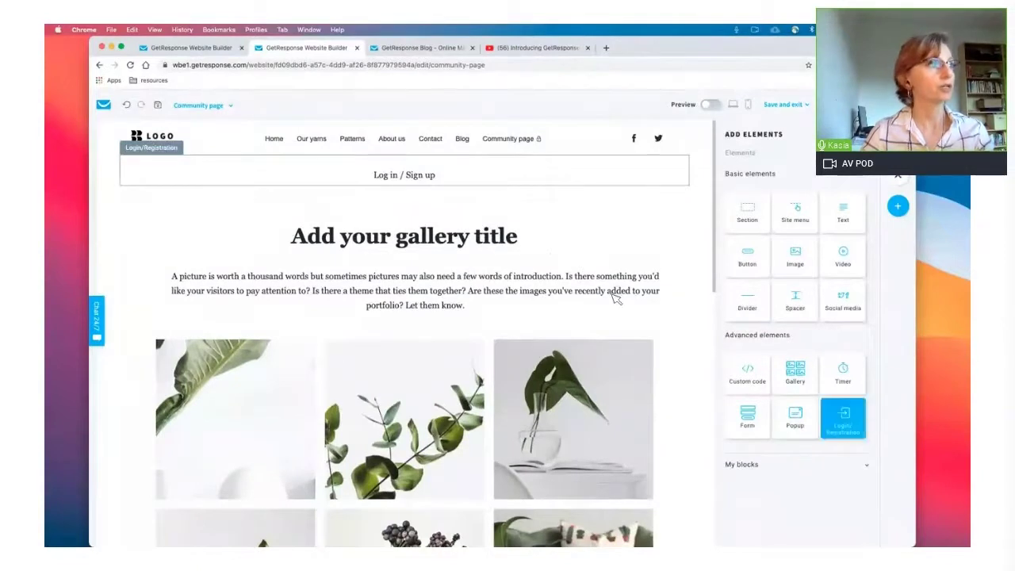
{"action": "left_click", "coordinate": [444, 180]}
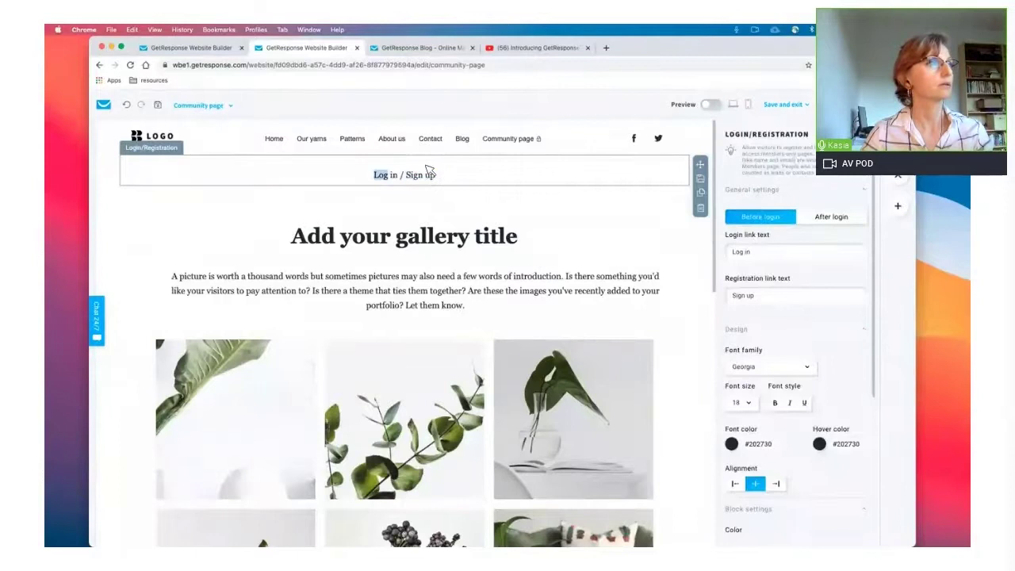
{"action": "scroll", "coordinate": [773, 248], "scroll_direction": "down", "scroll_amount": 1}
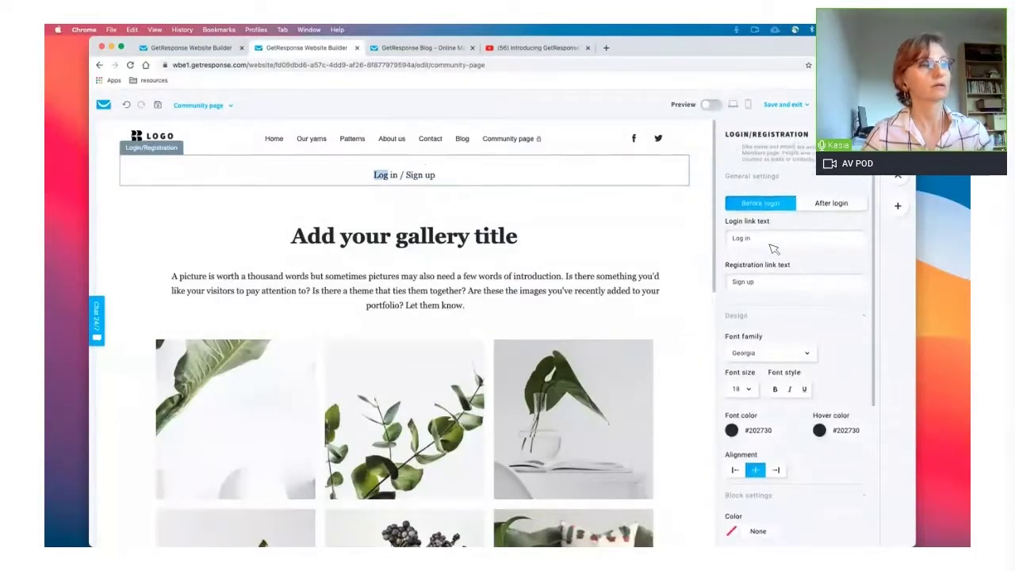
{"action": "scroll", "coordinate": [773, 248], "scroll_direction": "down", "scroll_amount": 5}
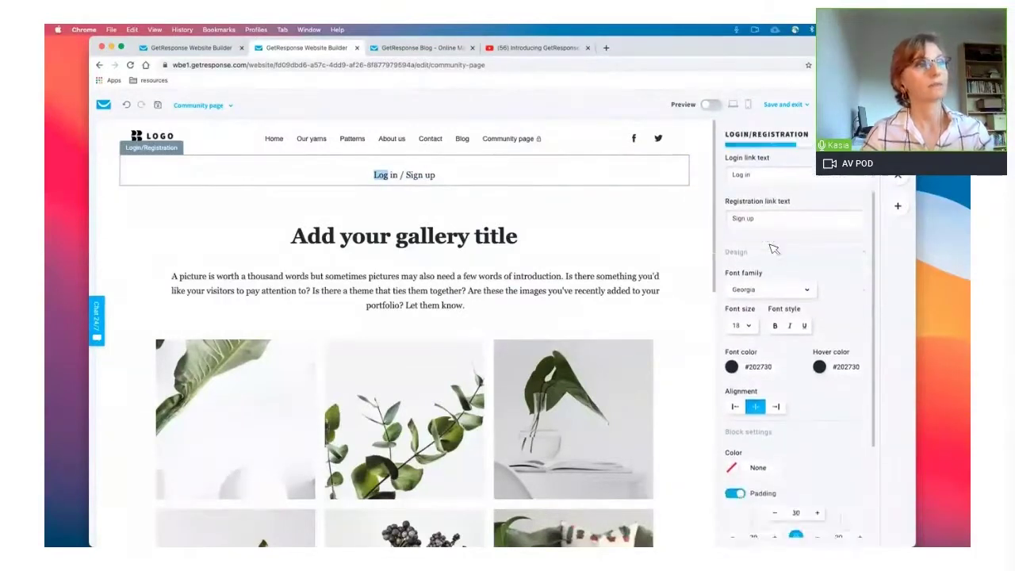
{"action": "scroll", "coordinate": [757, 254], "scroll_direction": "up", "scroll_amount": 6}
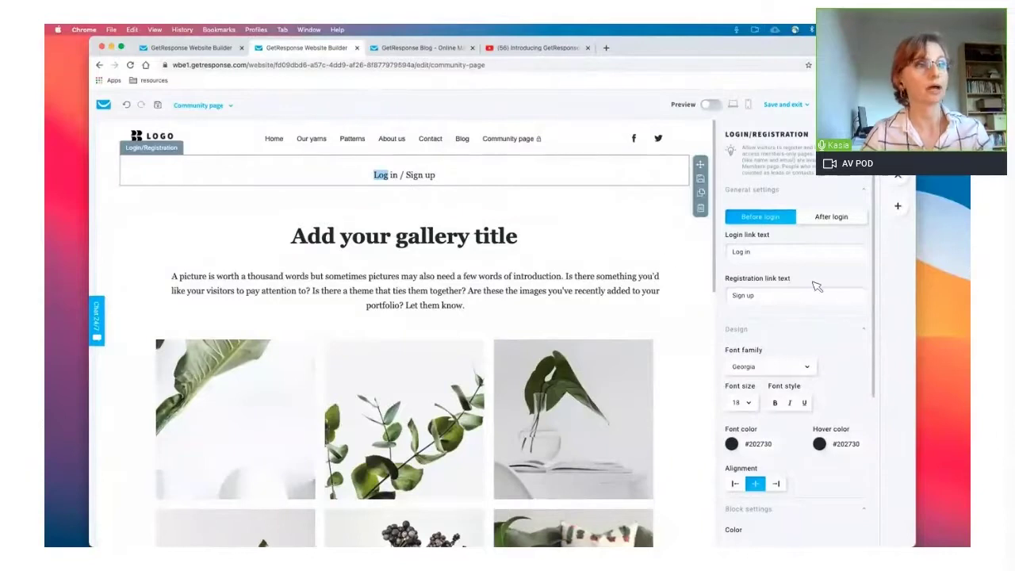
Set the Login/Registration element's user menu after login to display Avatar and name
{"action": "left_click", "coordinate": [836, 215]}
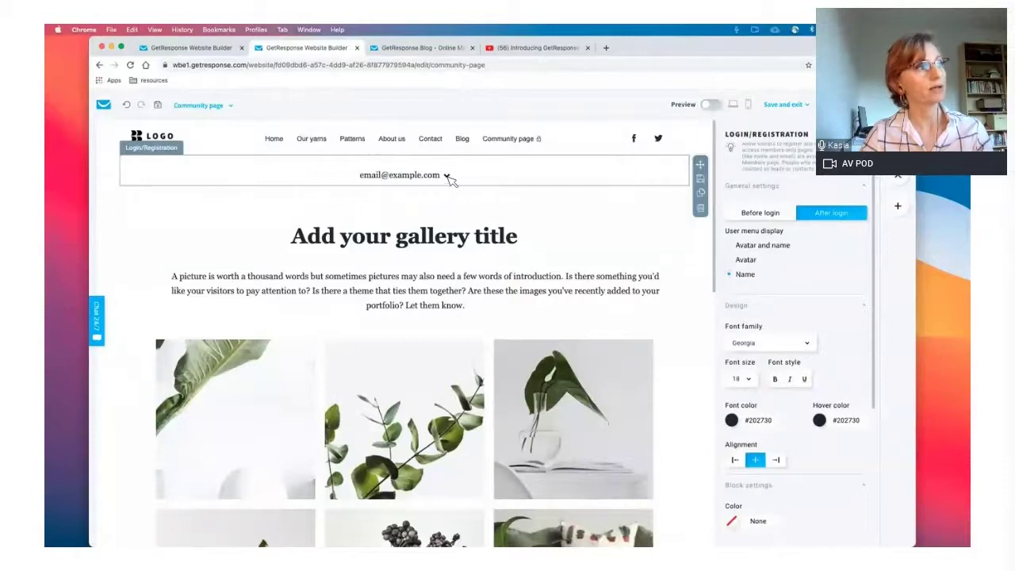
{"action": "scroll", "coordinate": [459, 188], "scroll_direction": "down", "scroll_amount": 1}
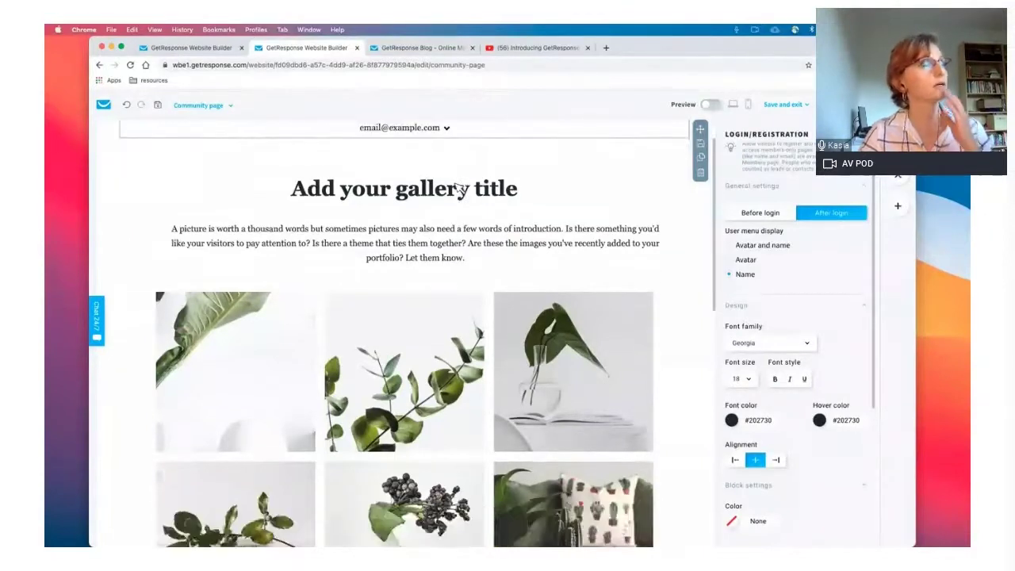
{"action": "scroll", "coordinate": [460, 188], "scroll_direction": "up", "scroll_amount": 1}
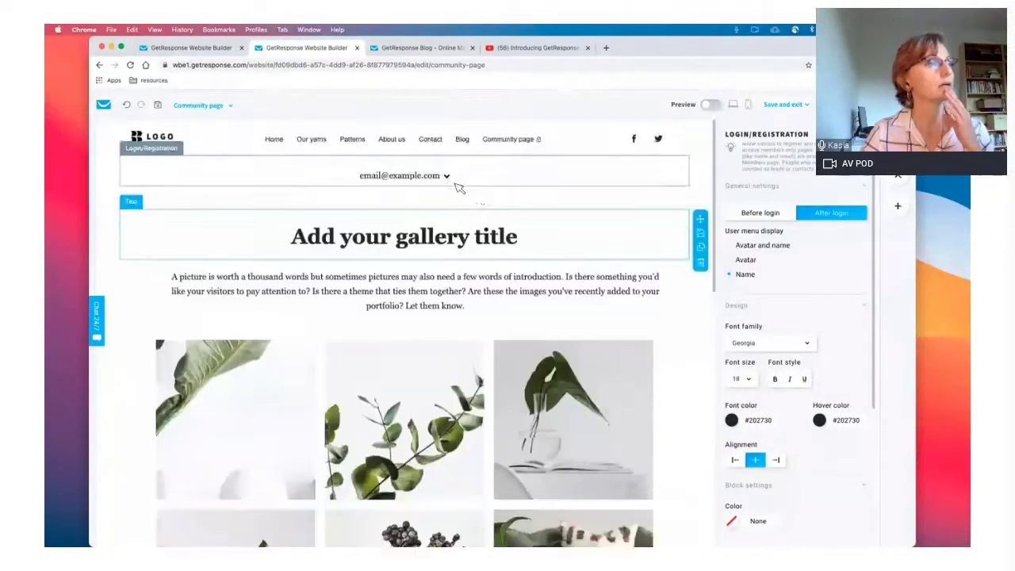
{"action": "left_click", "coordinate": [730, 259]}
{"action": "left_click", "coordinate": [745, 247]}
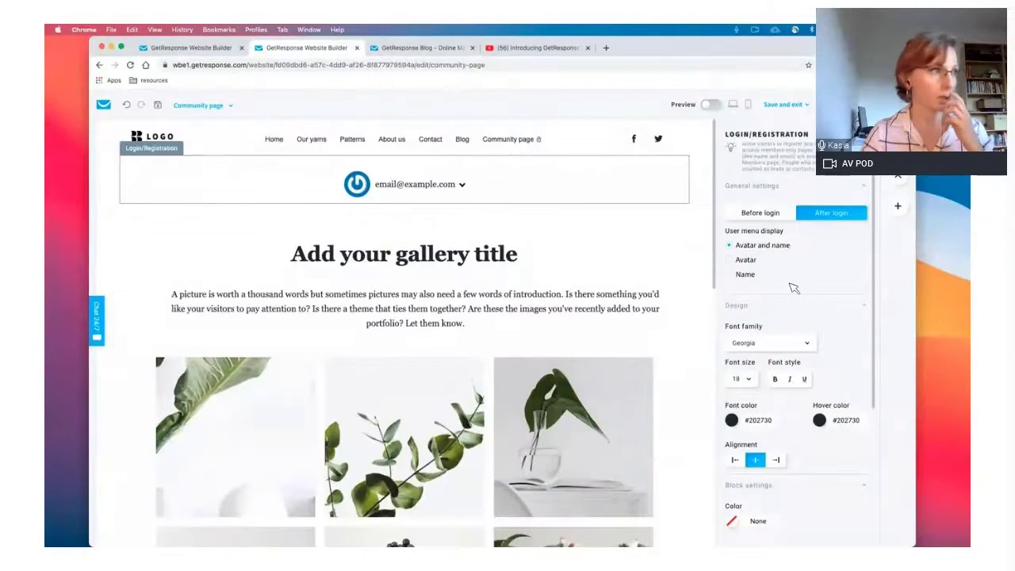
{"action": "scroll", "coordinate": [794, 287], "scroll_direction": "down", "scroll_amount": 1}
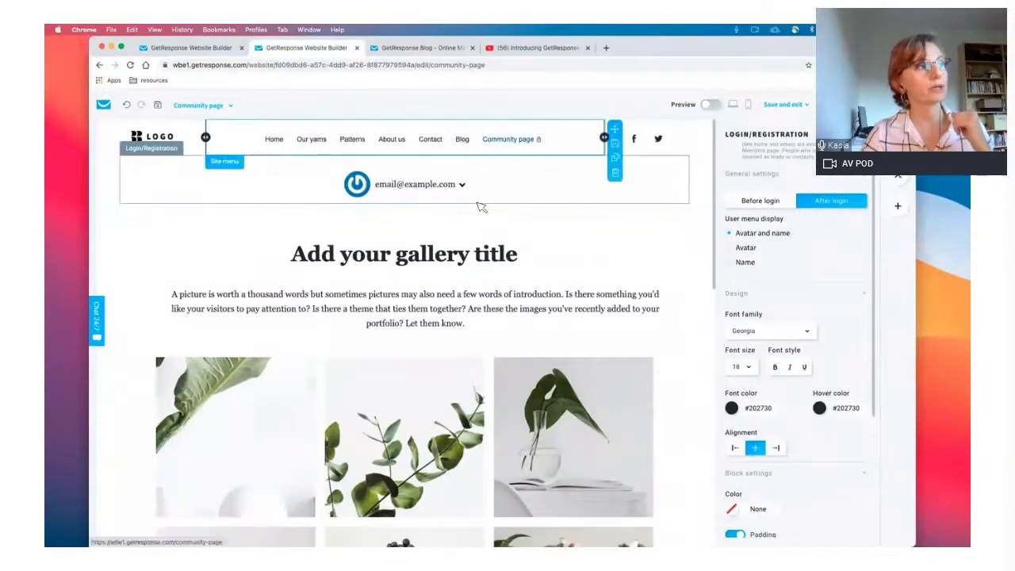
Switch to the Notes checklist, mark "Make pages available to registered users" as done and go to the Customize the design fast section
{"action": "key", "text": "ctrl+Up"}
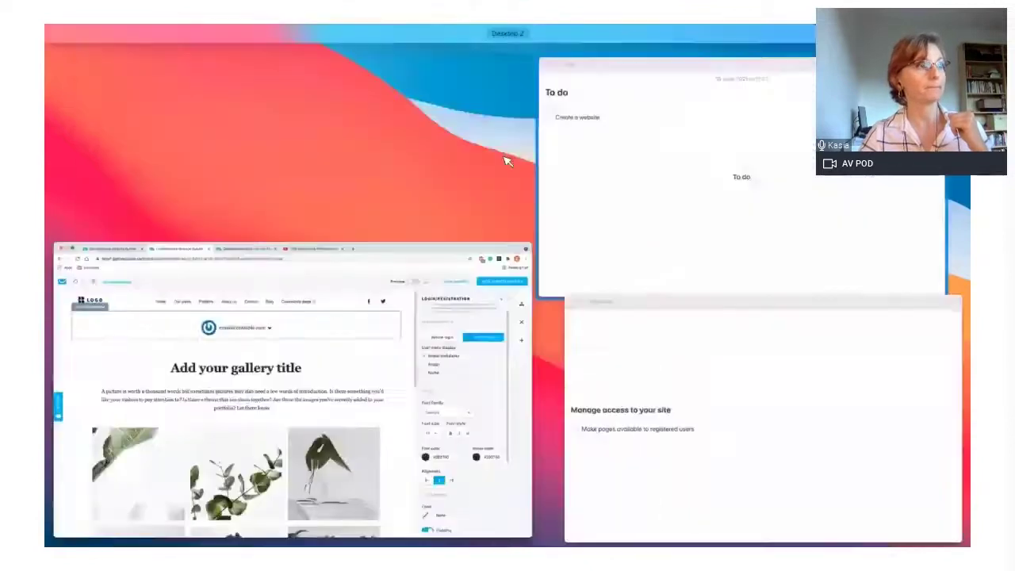
{"action": "left_click", "coordinate": [763, 417]}
{"action": "left_click", "coordinate": [350, 307]}
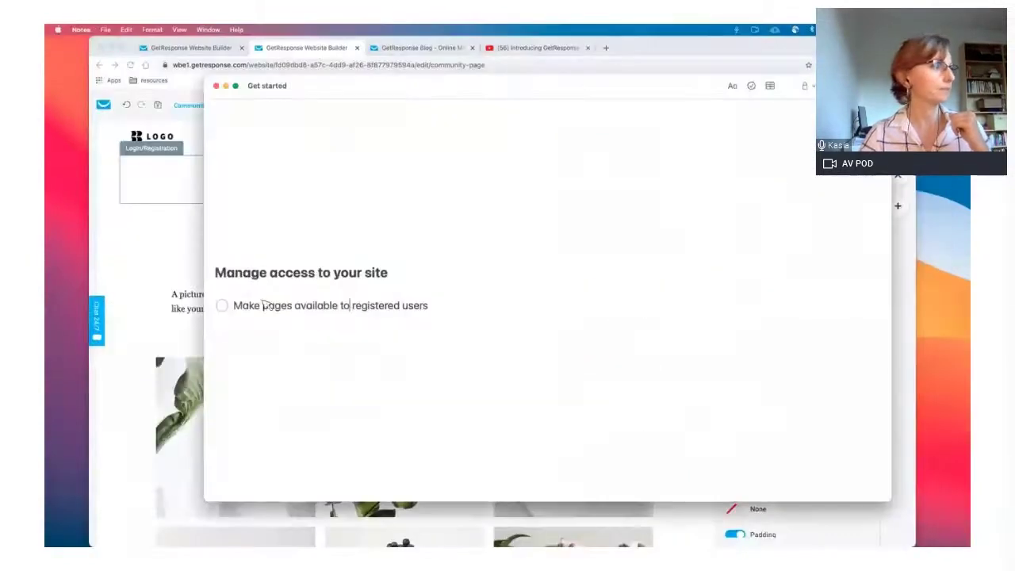
{"action": "left_click", "coordinate": [222, 308]}
{"action": "scroll", "coordinate": [226, 314], "scroll_direction": "down", "scroll_amount": 5}
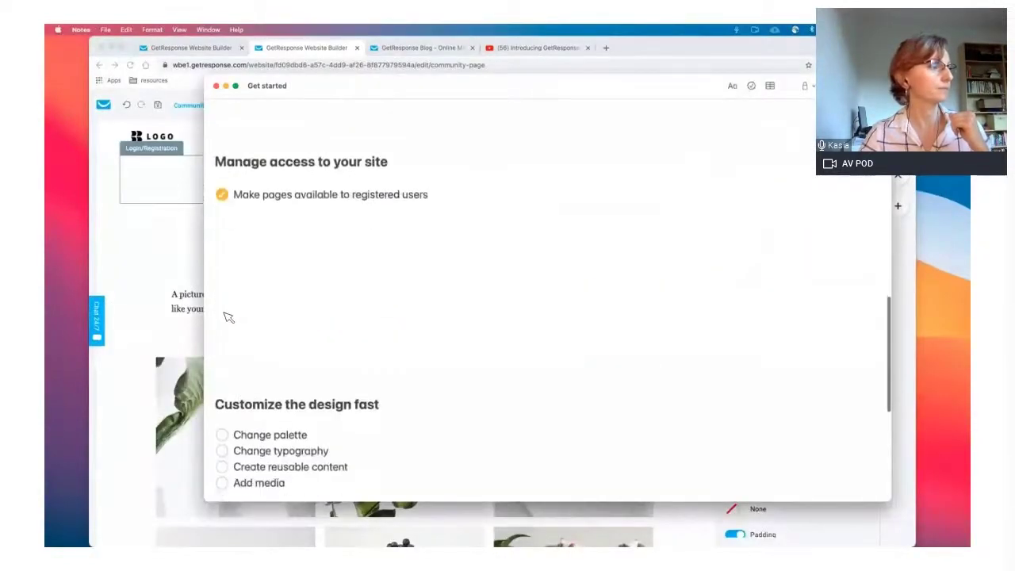
{"action": "scroll", "coordinate": [227, 317], "scroll_direction": "down", "scroll_amount": 1}
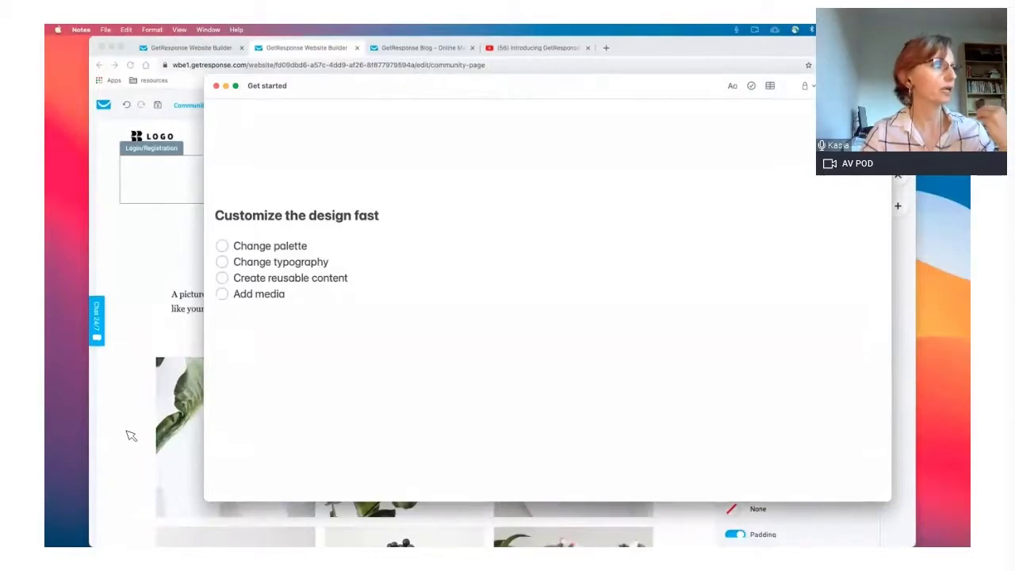
Return to the website editor in Chrome and look through the page list, the available elements and My blocks
{"action": "left_click", "coordinate": [131, 437]}
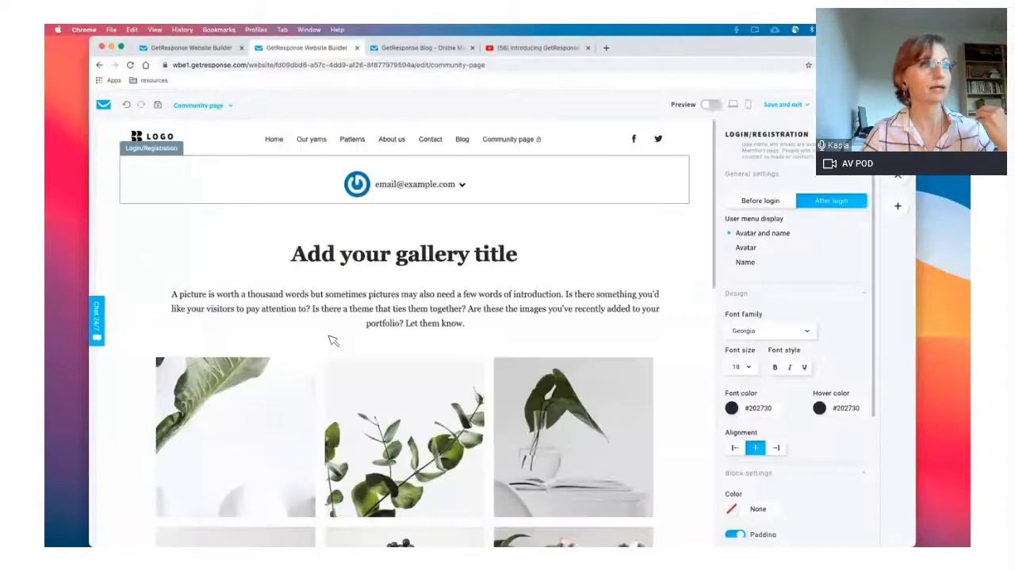
{"action": "scroll", "coordinate": [532, 238], "scroll_direction": "down", "scroll_amount": 1}
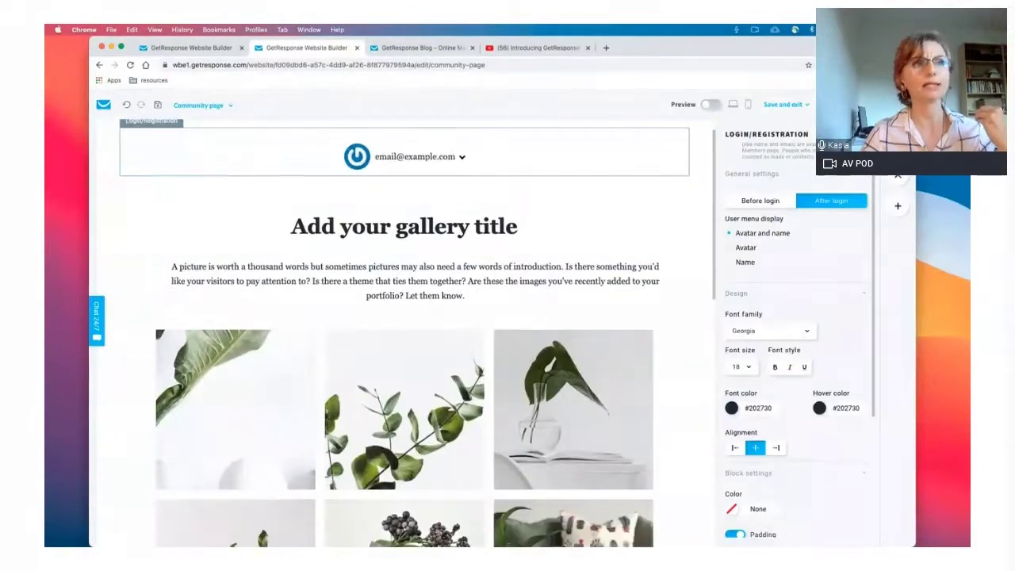
{"action": "left_click", "coordinate": [897, 144]}
{"action": "left_click", "coordinate": [858, 304]}
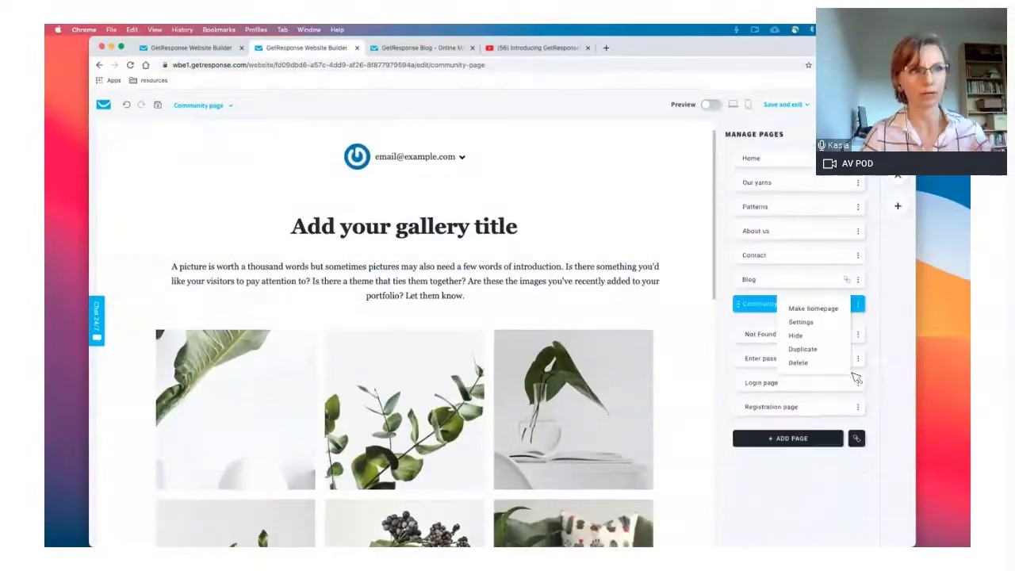
{"action": "left_click", "coordinate": [858, 382]}
{"action": "left_click", "coordinate": [886, 413]}
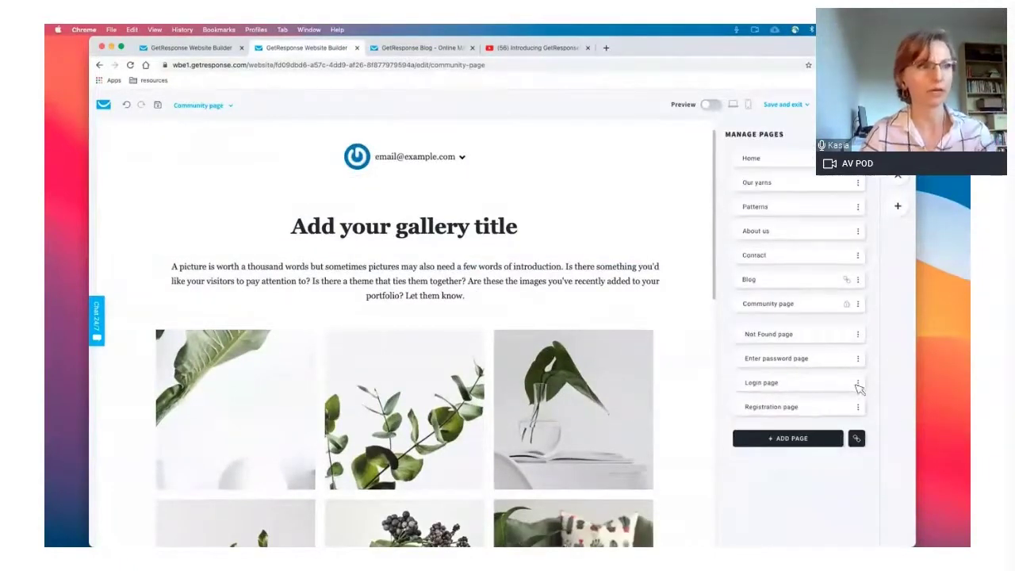
{"action": "left_click", "coordinate": [897, 205]}
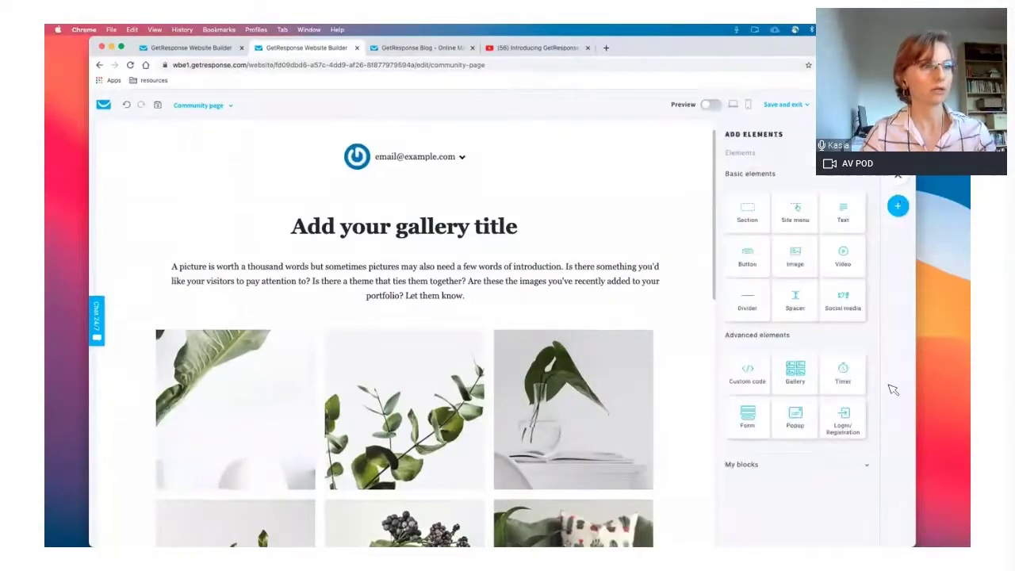
{"action": "left_click", "coordinate": [839, 466]}
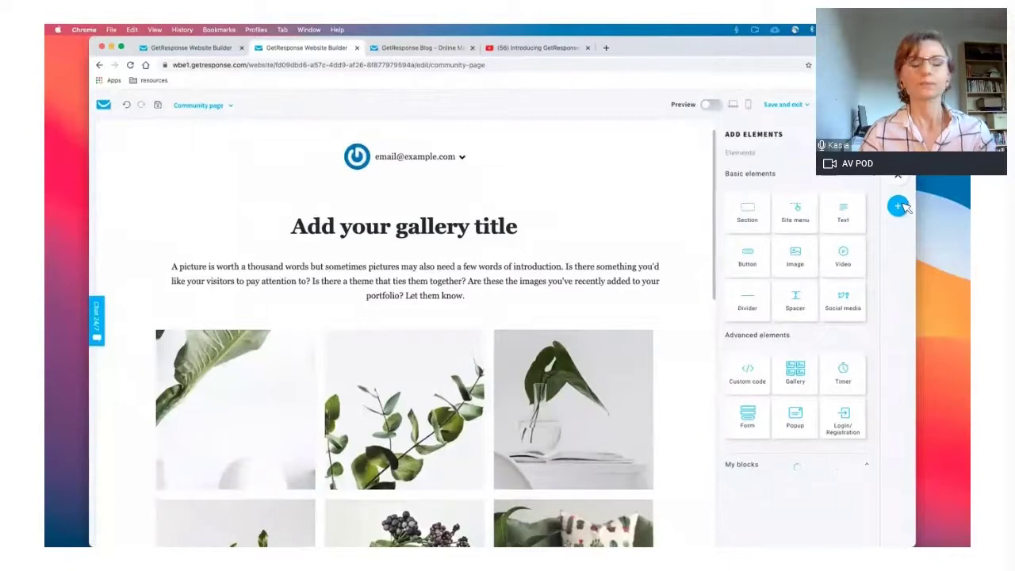
{"action": "left_click", "coordinate": [786, 367]}
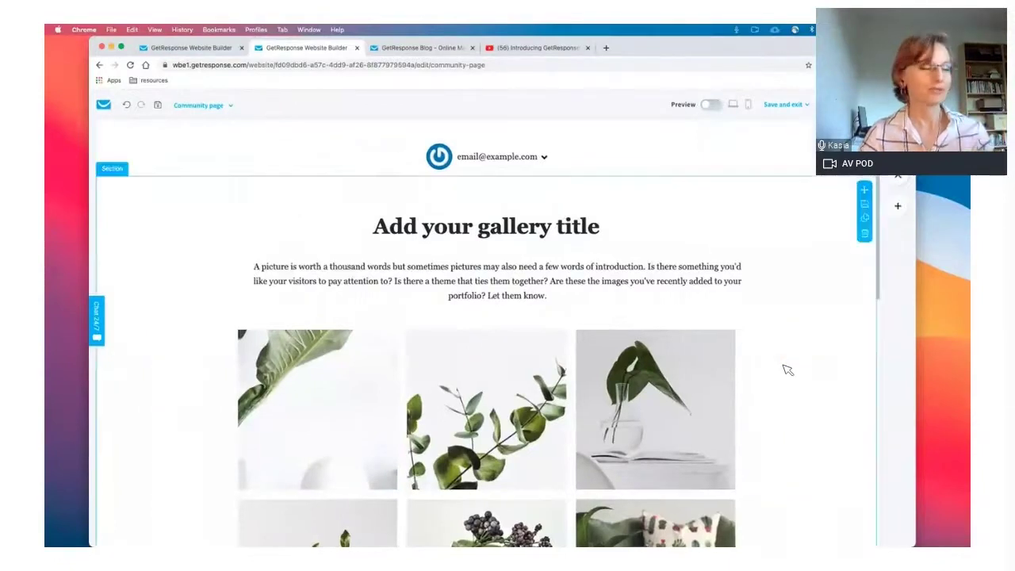
Add a Video element between the gallery description and the images on the Community page and open its settings
{"action": "left_click", "coordinate": [902, 207]}
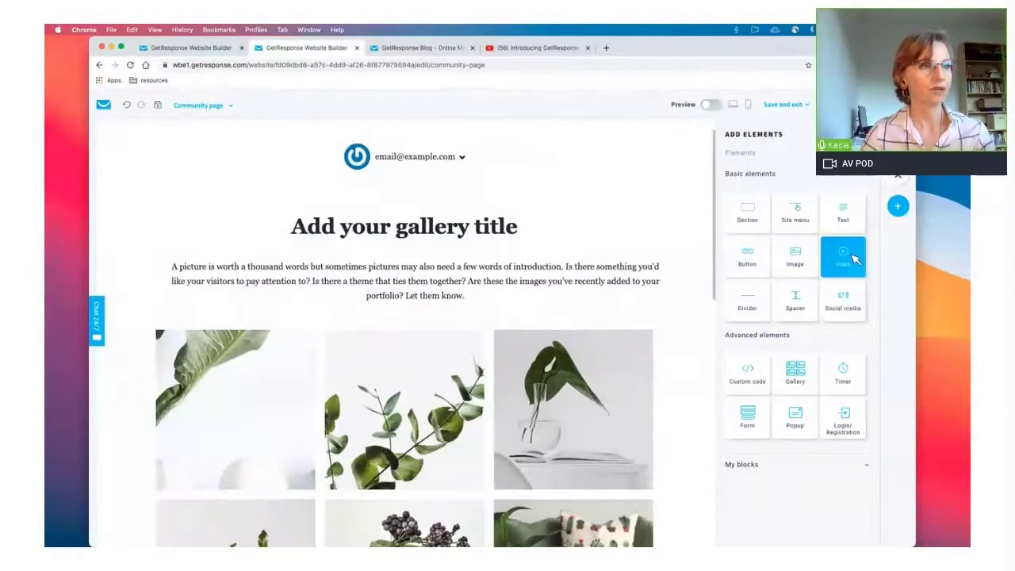
{"action": "left_click_drag", "start_coordinate": [481, 314], "coordinate": [472, 313]}
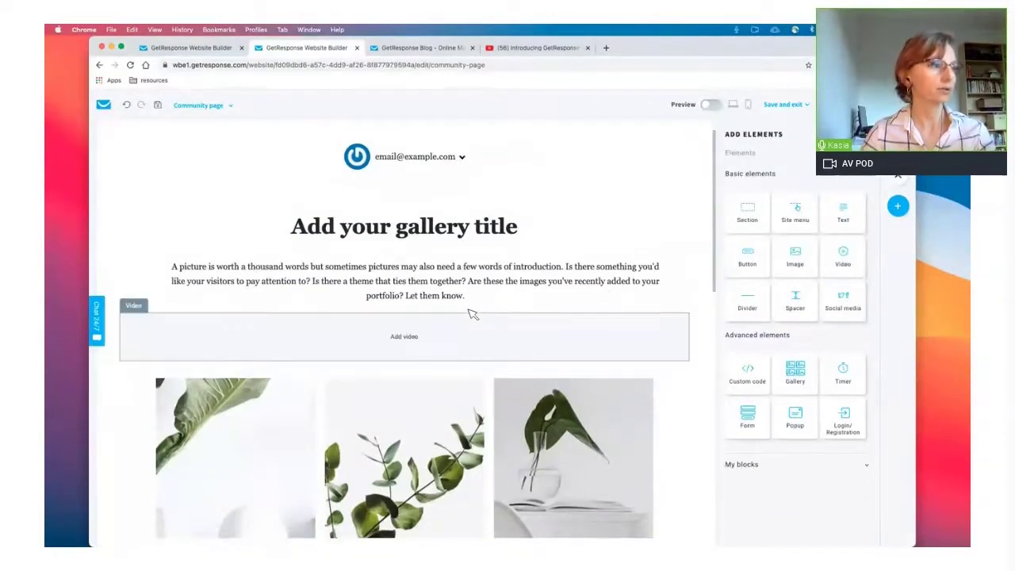
{"action": "double_click", "coordinate": [402, 335]}
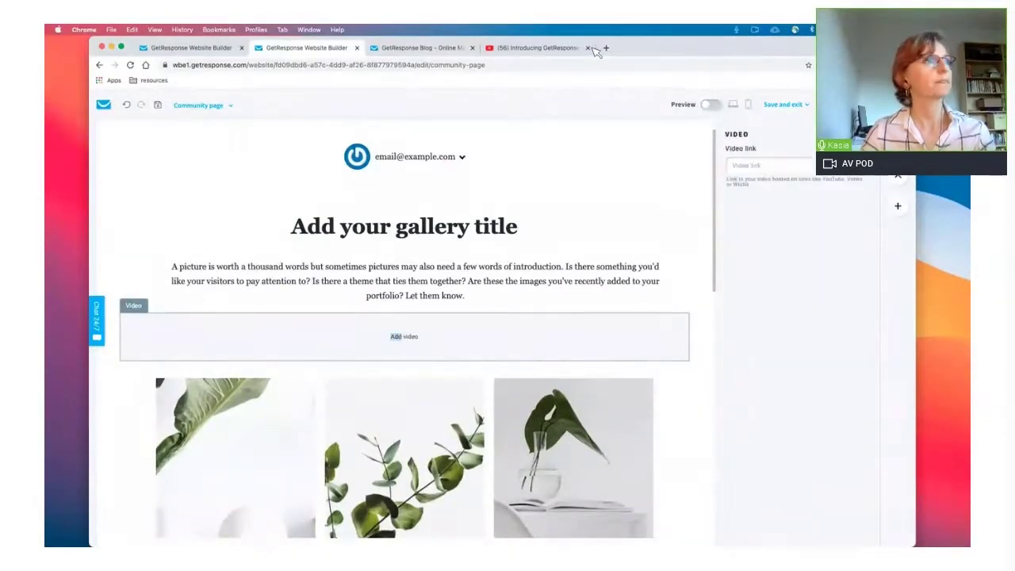
Copy the address of the YouTube video "Introducing GetResponse's AI-Driven Website Builder" and use it as the Video element's link
{"action": "left_click", "coordinate": [537, 47]}
{"action": "left_click", "coordinate": [427, 65]}
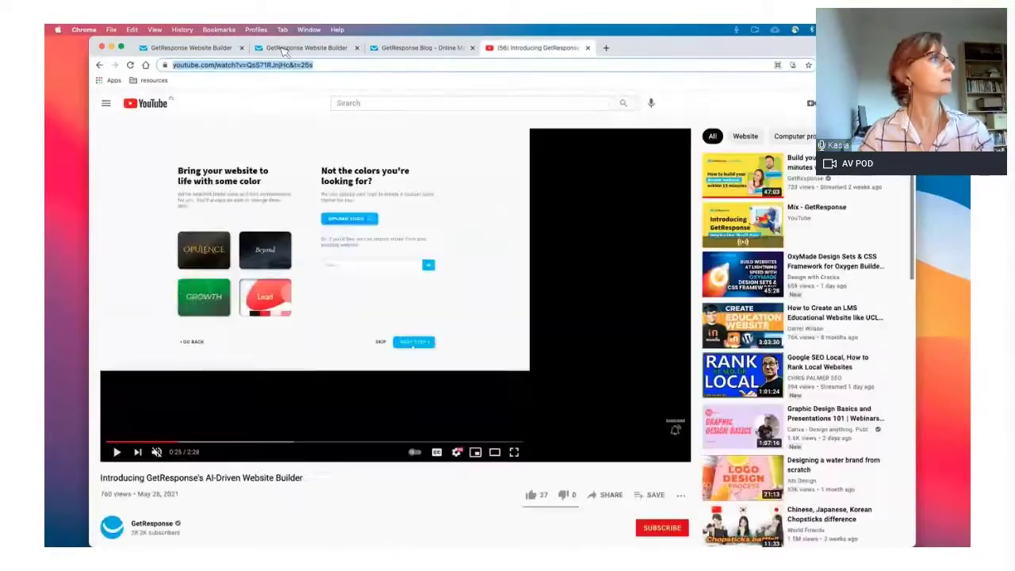
{"action": "left_click", "coordinate": [289, 51]}
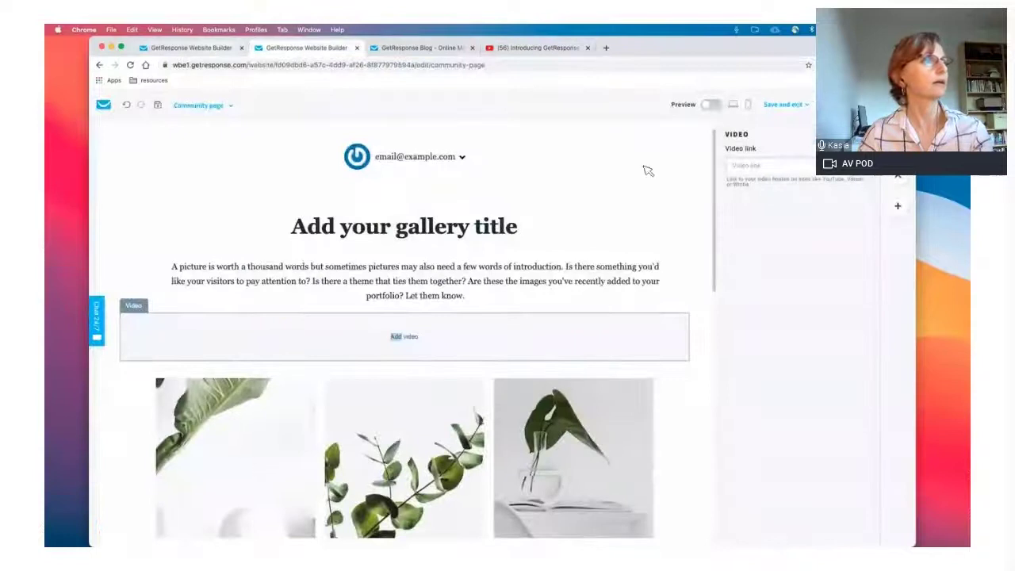
{"action": "left_click", "coordinate": [191, 48]}
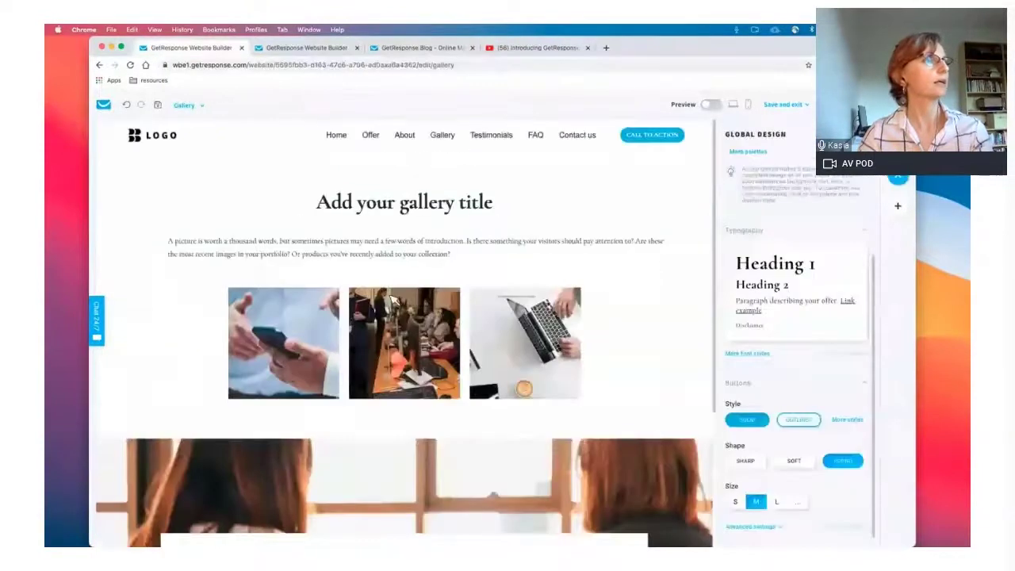
{"action": "left_click", "coordinate": [306, 49]}
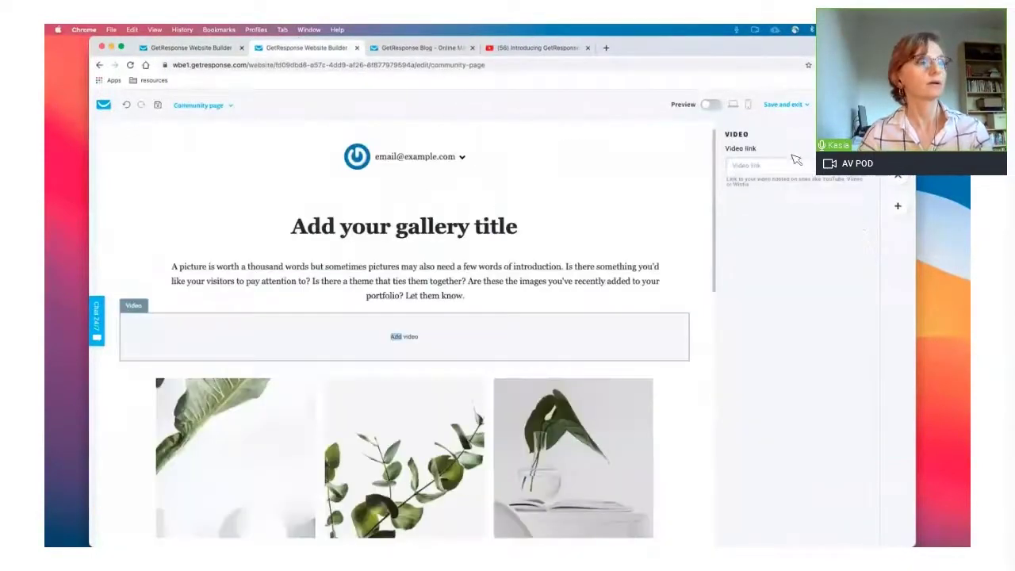
{"action": "left_click", "coordinate": [793, 166]}
{"action": "key", "text": "super+v"}
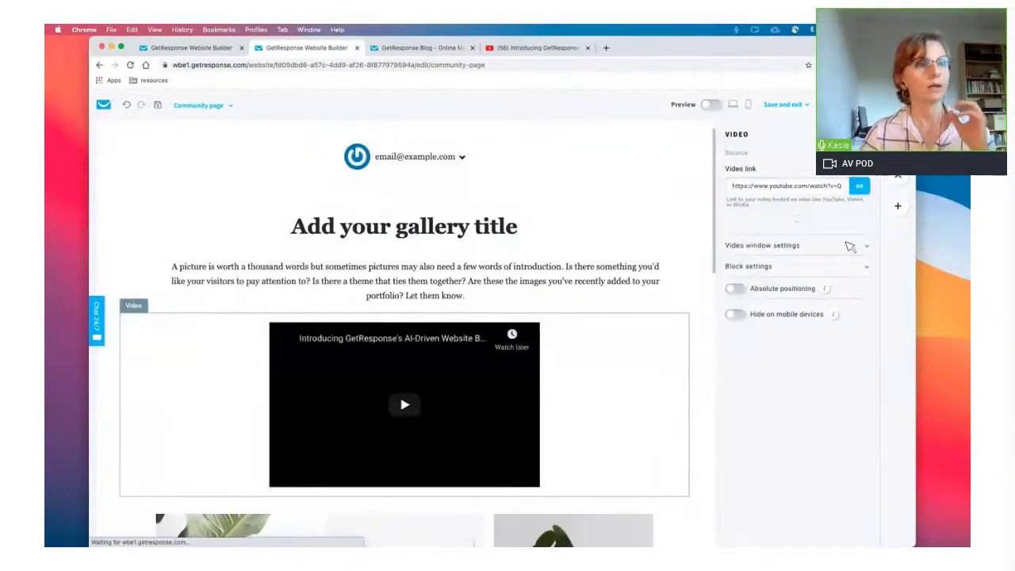
Review the video window settings and turn on Loop and Mute for the video, with Muted autoplay off
{"action": "left_click", "coordinate": [849, 247]}
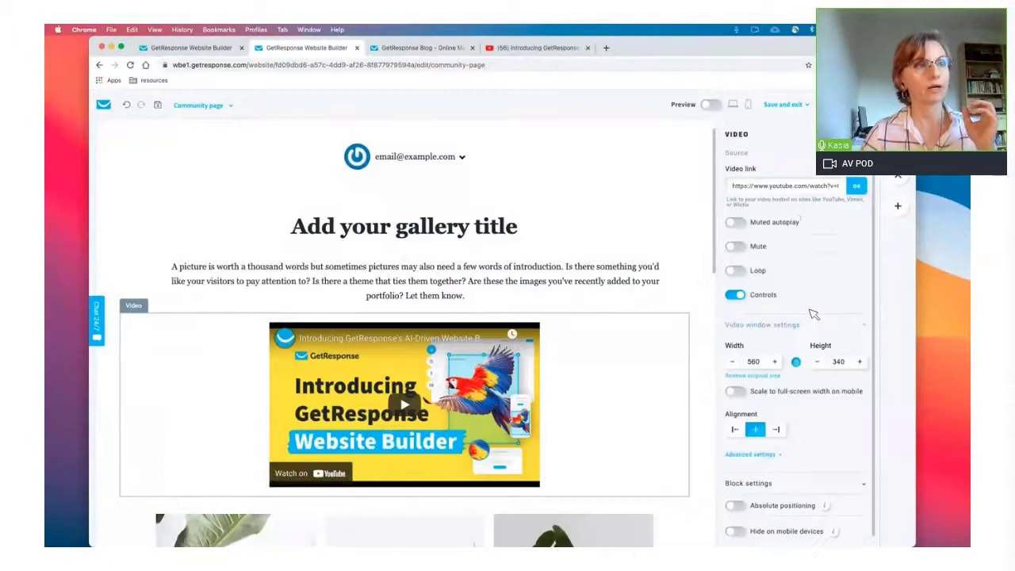
{"action": "left_click", "coordinate": [759, 271]}
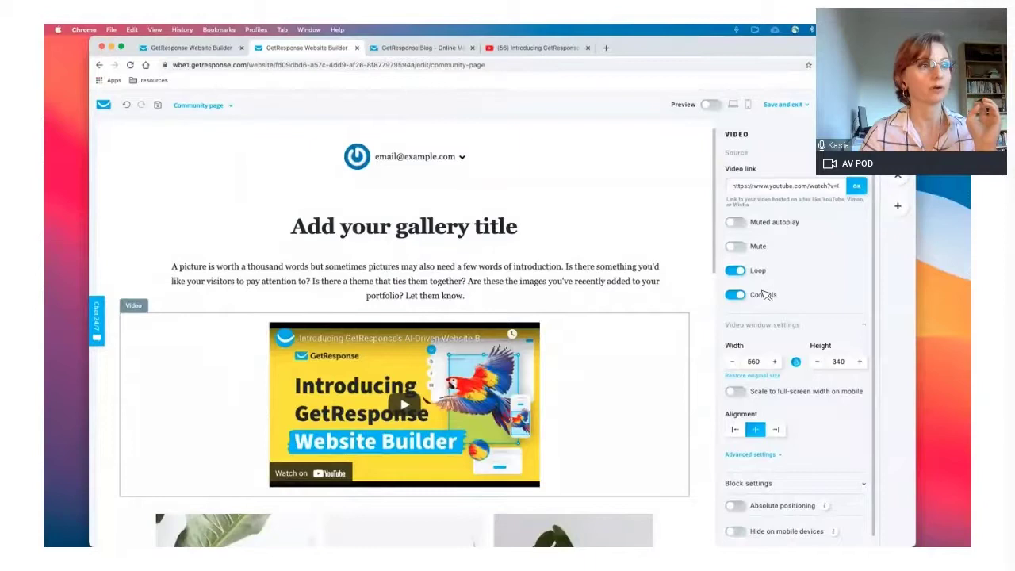
{"action": "left_click", "coordinate": [739, 224]}
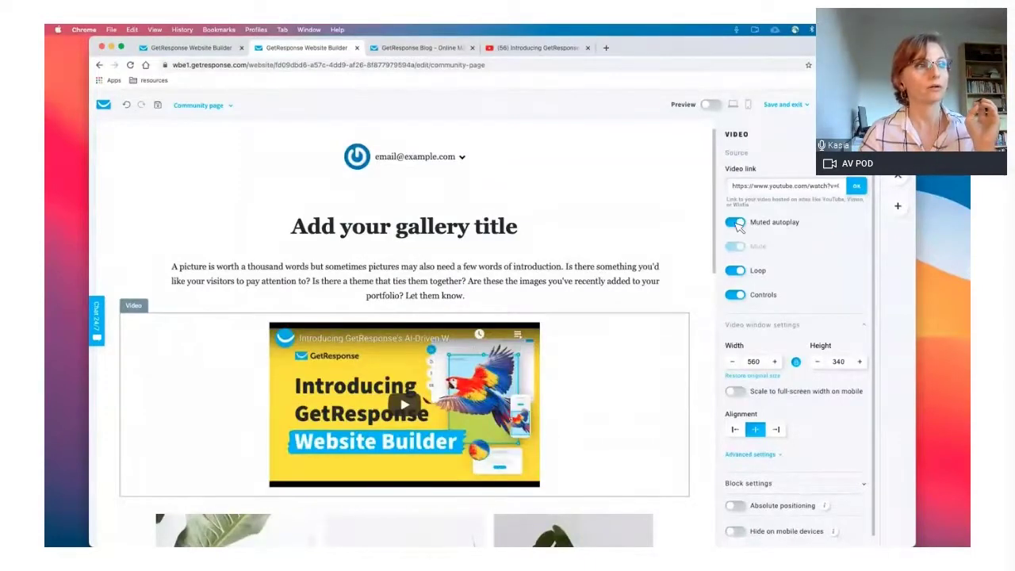
{"action": "left_click", "coordinate": [737, 223]}
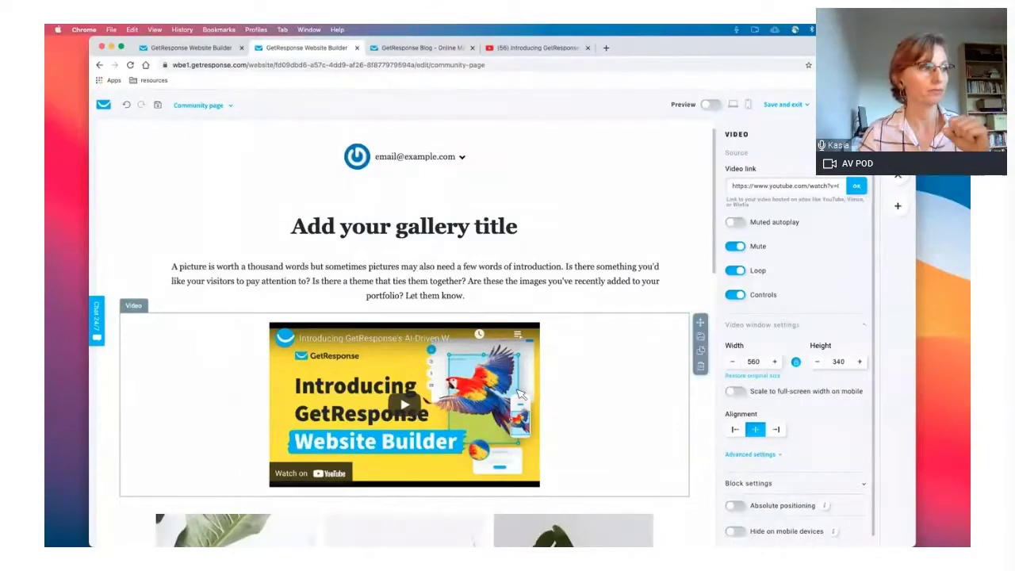
Change the site's global color palette to white, dark brown, orange, peach and rust, and check it down to the page footer
{"action": "scroll", "coordinate": [587, 362], "scroll_direction": "up", "scroll_amount": 2}
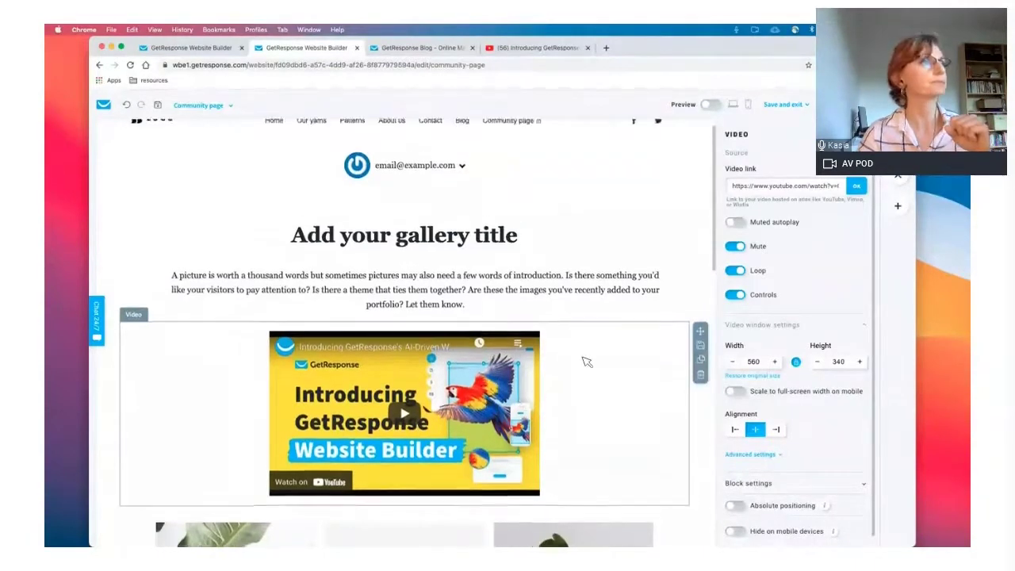
{"action": "left_click", "coordinate": [901, 178]}
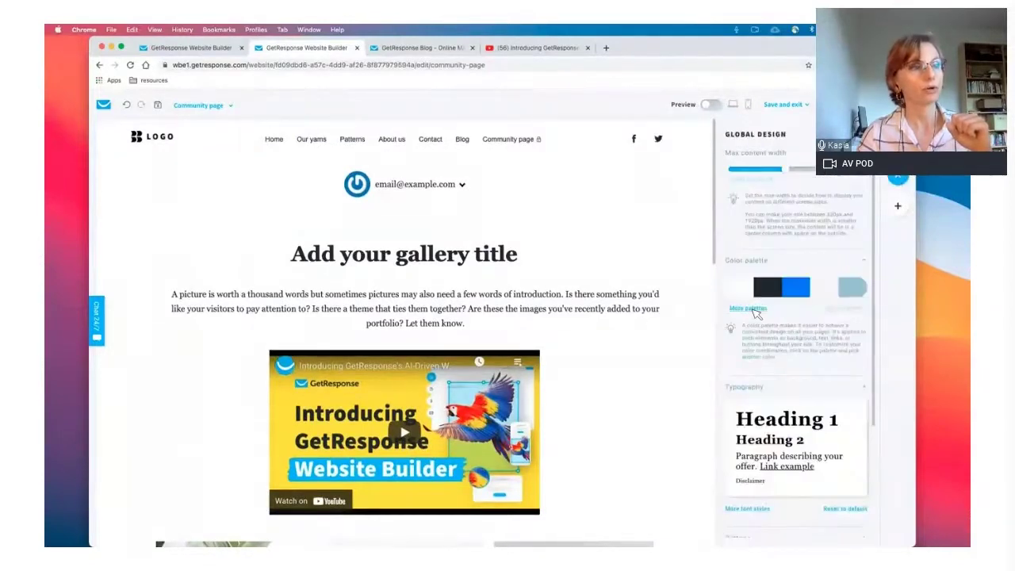
{"action": "left_click", "coordinate": [753, 310]}
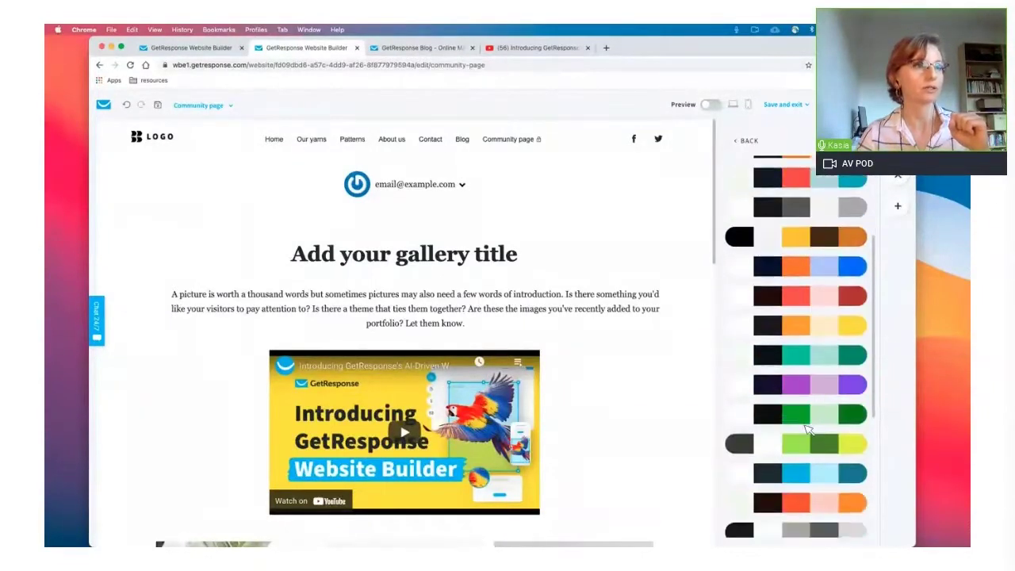
{"action": "left_click", "coordinate": [792, 238]}
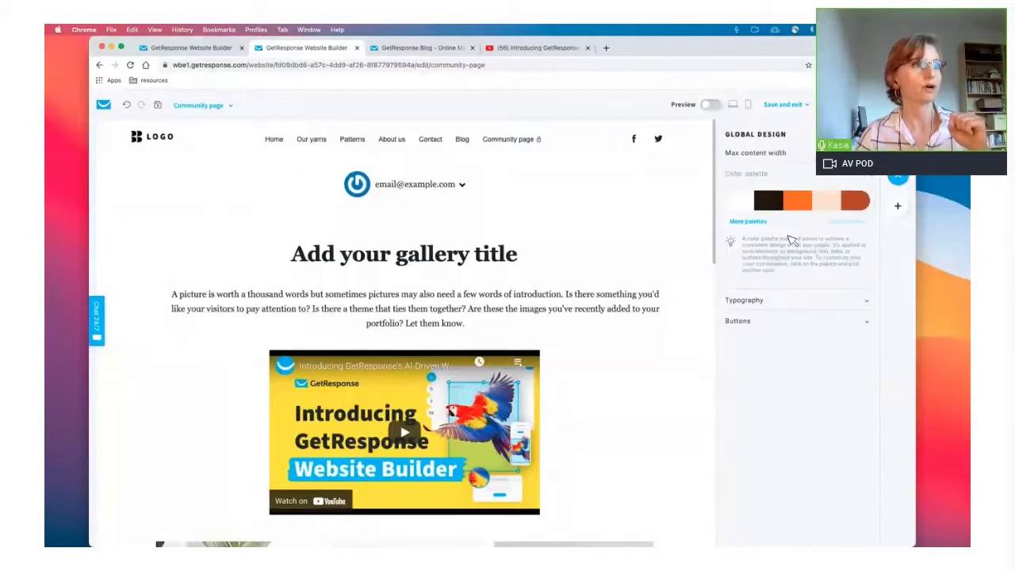
{"action": "scroll", "coordinate": [658, 383], "scroll_direction": "down", "scroll_amount": 3}
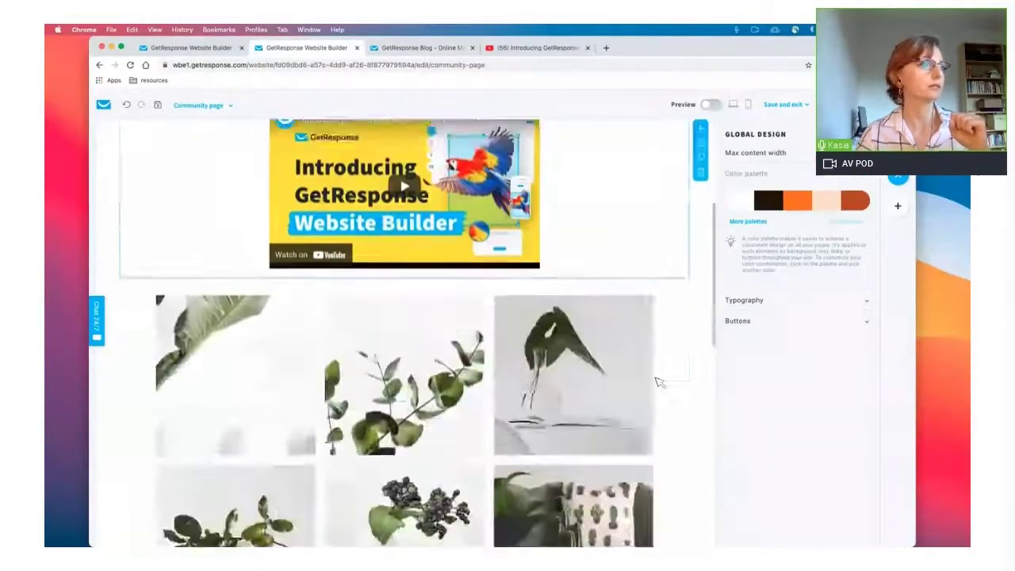
{"action": "scroll", "coordinate": [658, 382], "scroll_direction": "down", "scroll_amount": 5}
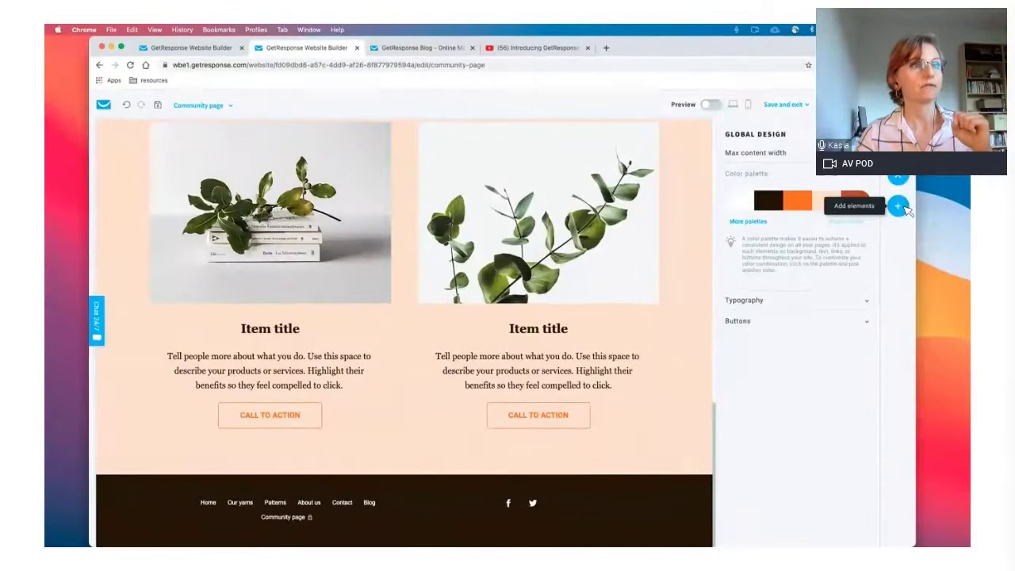
Set the site's global typography to the Courier New font style
{"action": "left_click", "coordinate": [899, 180]}
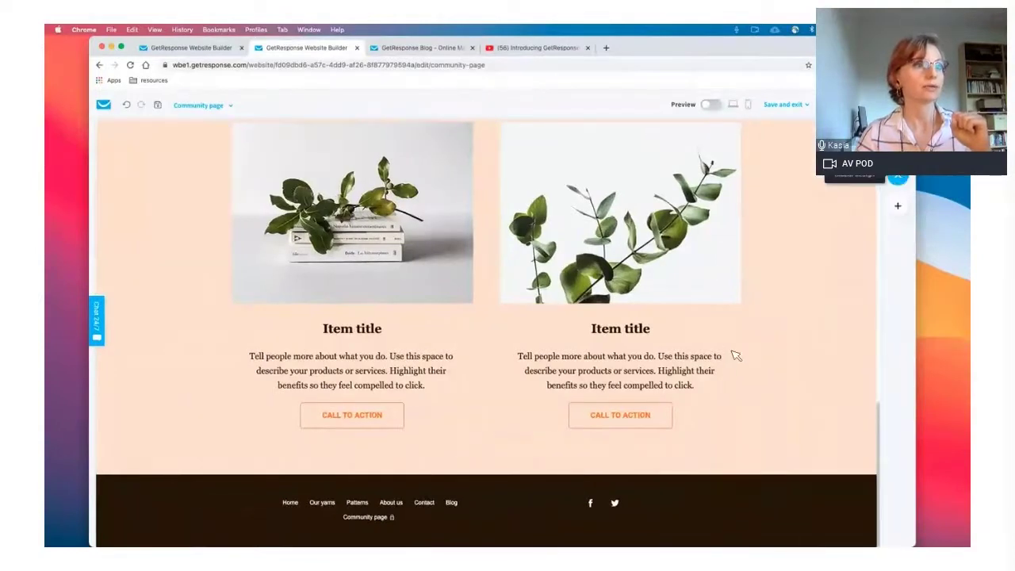
{"action": "left_click", "coordinate": [899, 180]}
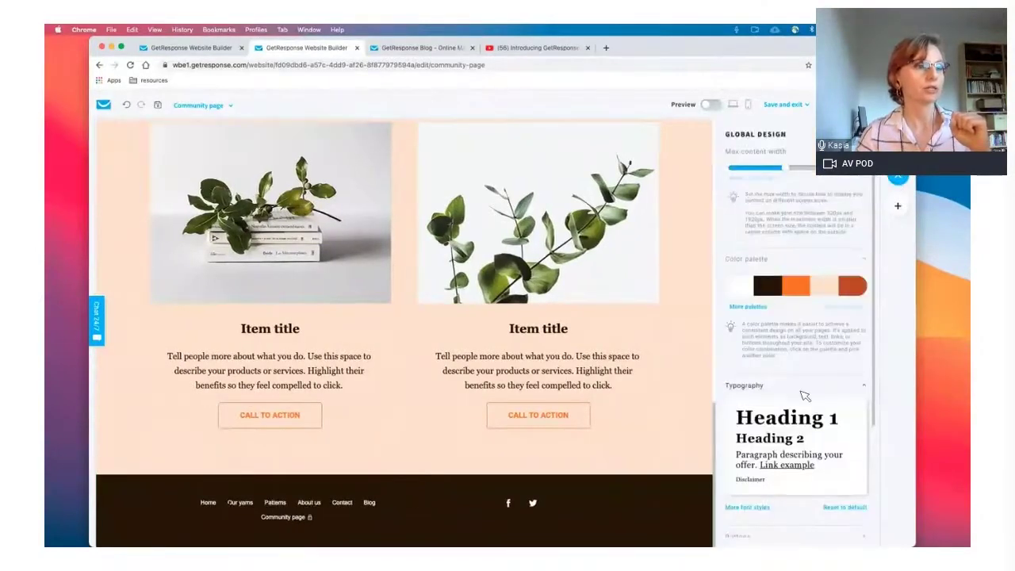
{"action": "scroll", "coordinate": [785, 420], "scroll_direction": "down", "scroll_amount": 2}
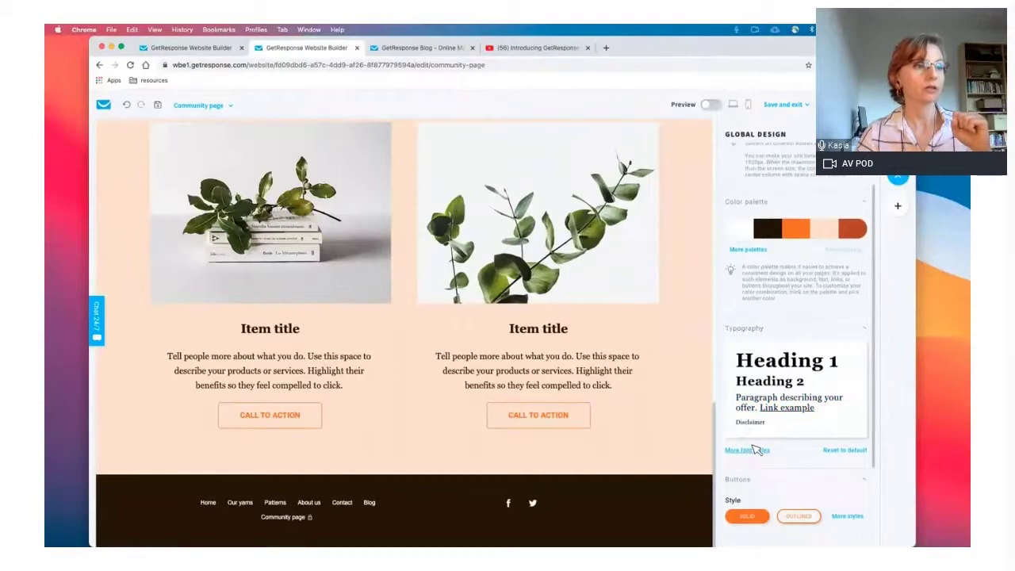
{"action": "left_click", "coordinate": [757, 450]}
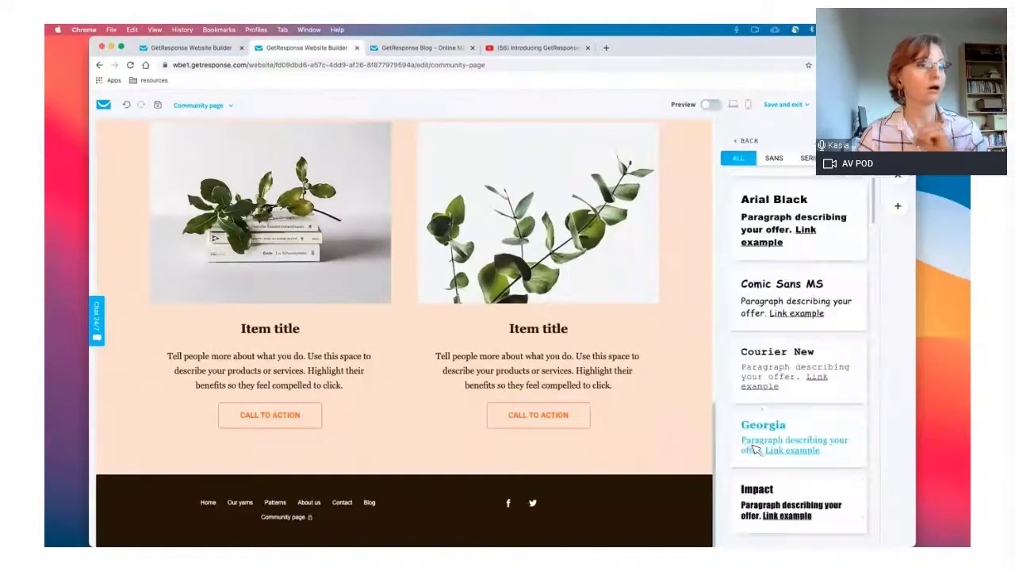
{"action": "left_click", "coordinate": [776, 372]}
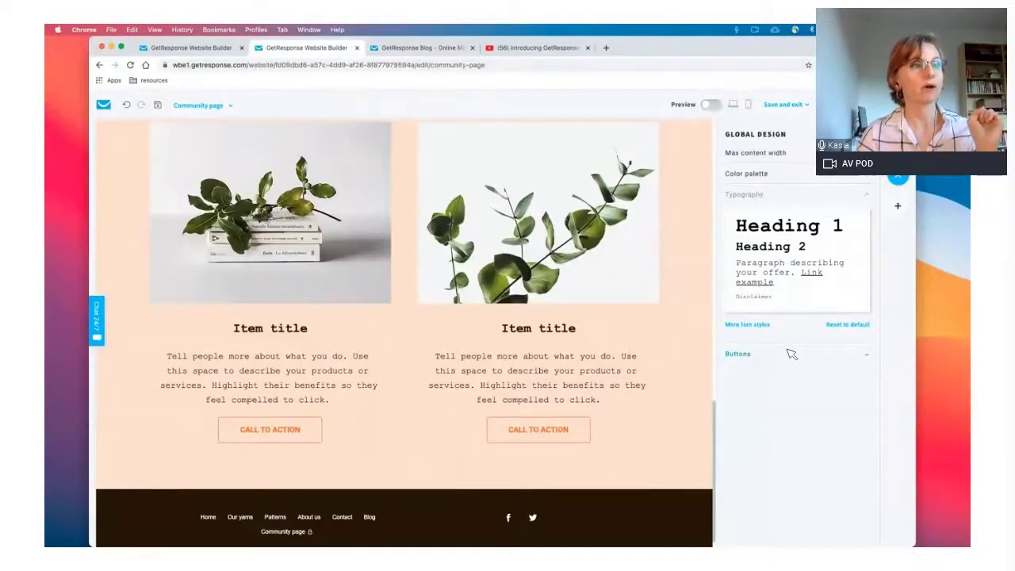
Set the global button style to the themed rounded outlined design with a heavy border and drop shadow
{"action": "left_click", "coordinate": [791, 353]}
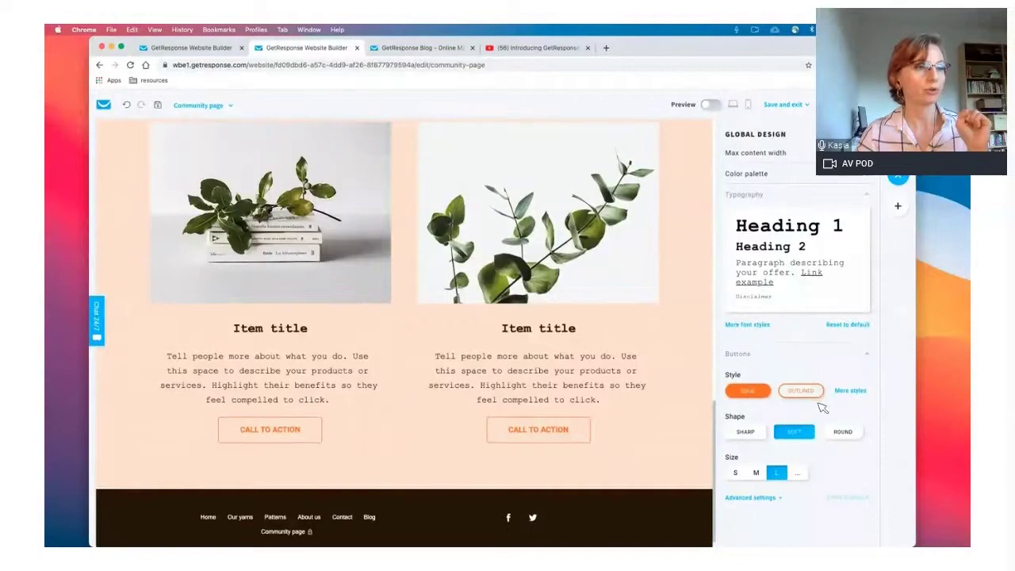
{"action": "left_click", "coordinate": [849, 390]}
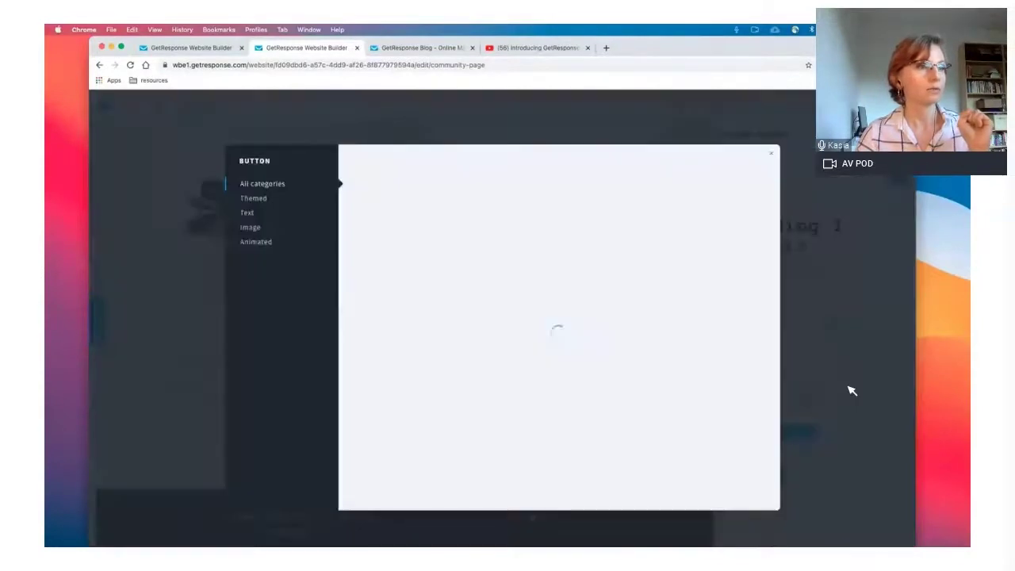
{"action": "left_click", "coordinate": [263, 203]}
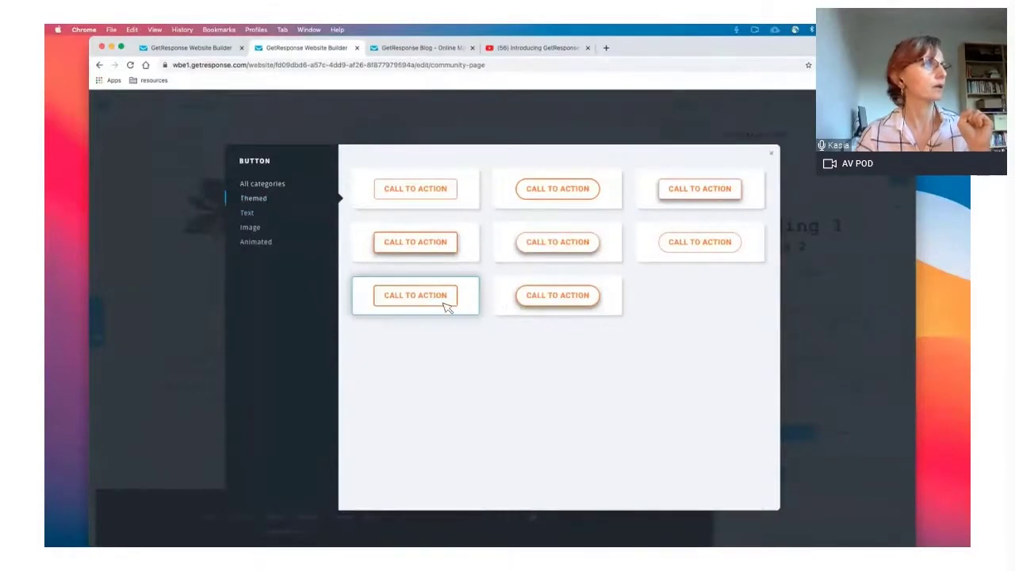
{"action": "left_click", "coordinate": [535, 300]}
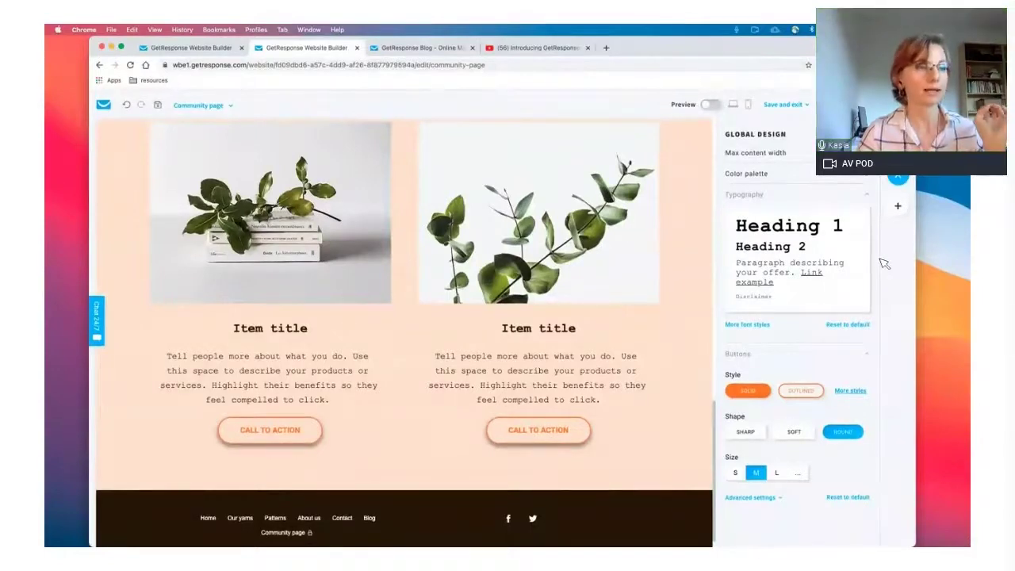
Switch to the Notes checklist and check off Change palette, Change typography and Add media under Customize the design fast
{"action": "key", "text": "ctrl+Up"}
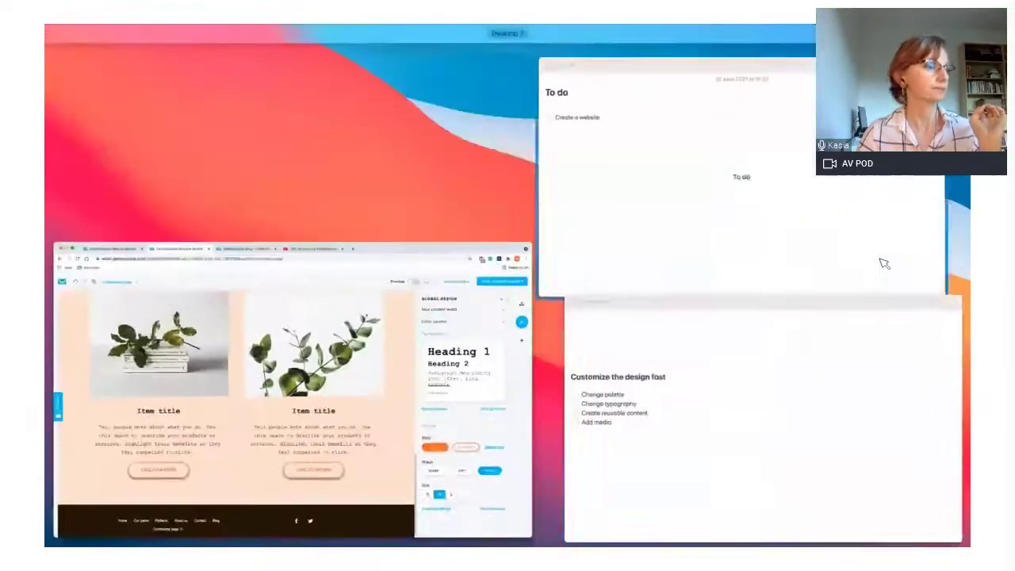
{"action": "left_click", "coordinate": [461, 349]}
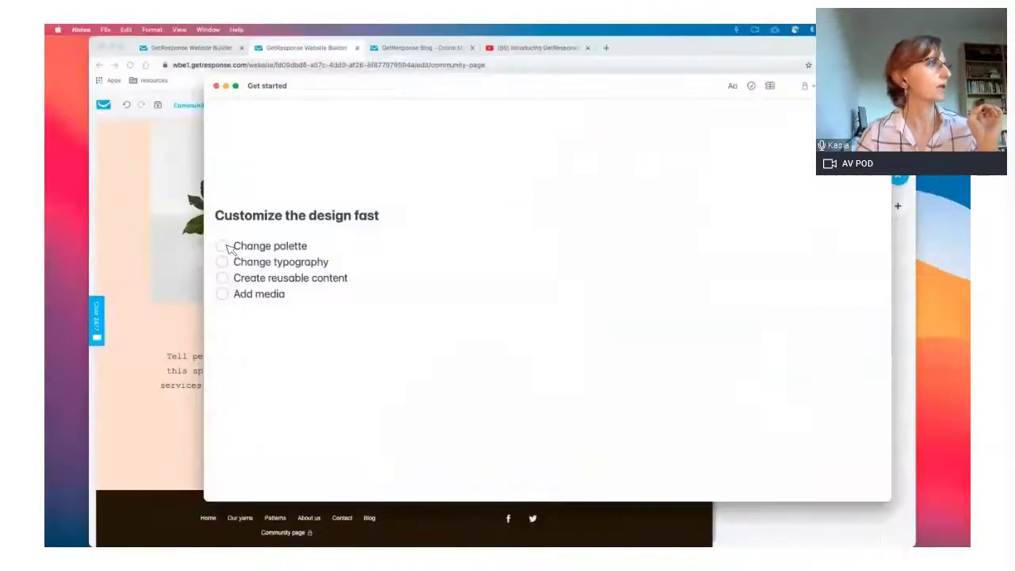
{"action": "left_click", "coordinate": [223, 246]}
{"action": "left_click", "coordinate": [223, 262]}
{"action": "left_click", "coordinate": [223, 295]}
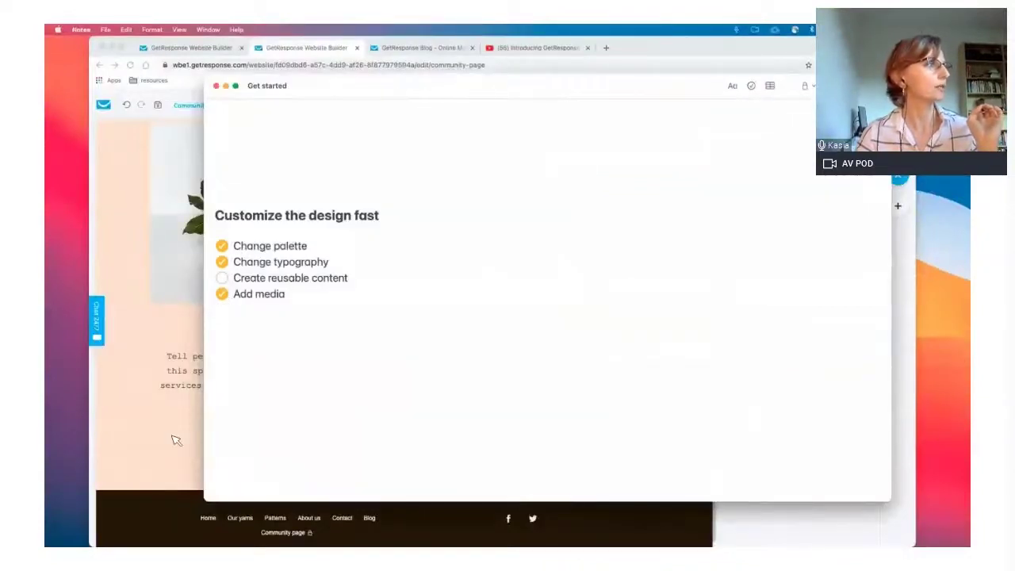
Back in Chrome, save the eucalyptus image in the peach section as a reusable block, named with the owner's first name in possessive form plus "conent"
{"action": "left_click", "coordinate": [176, 441]}
{"action": "scroll", "coordinate": [428, 283], "scroll_direction": "up", "scroll_amount": 3}
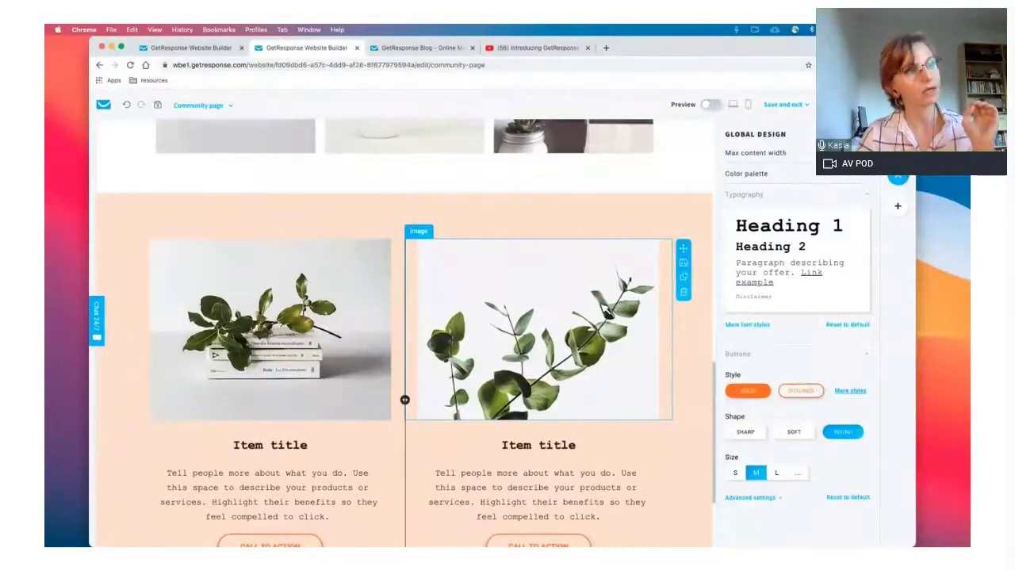
{"action": "left_click", "coordinate": [683, 264]}
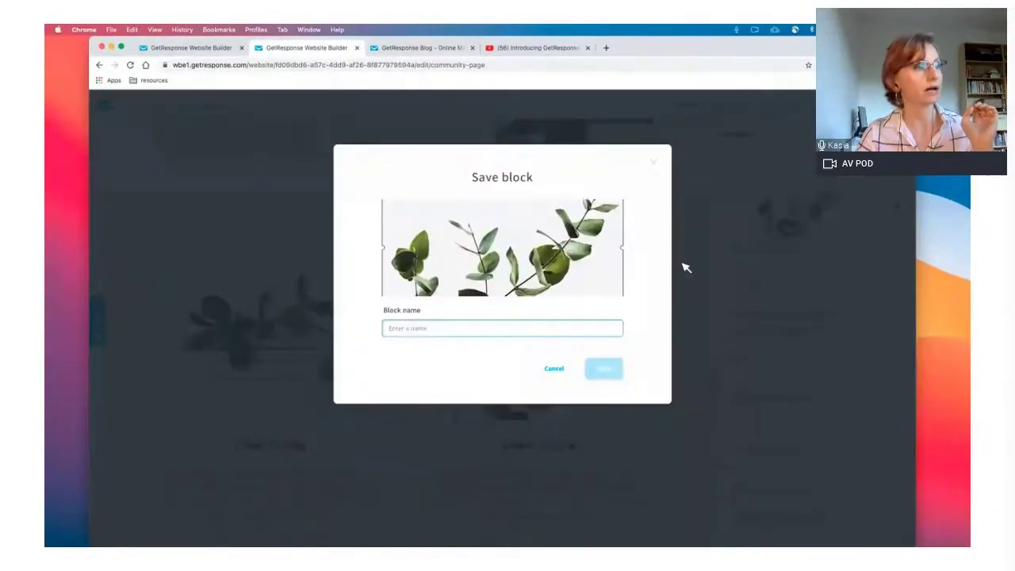
{"action": "left_click", "coordinate": [507, 336]}
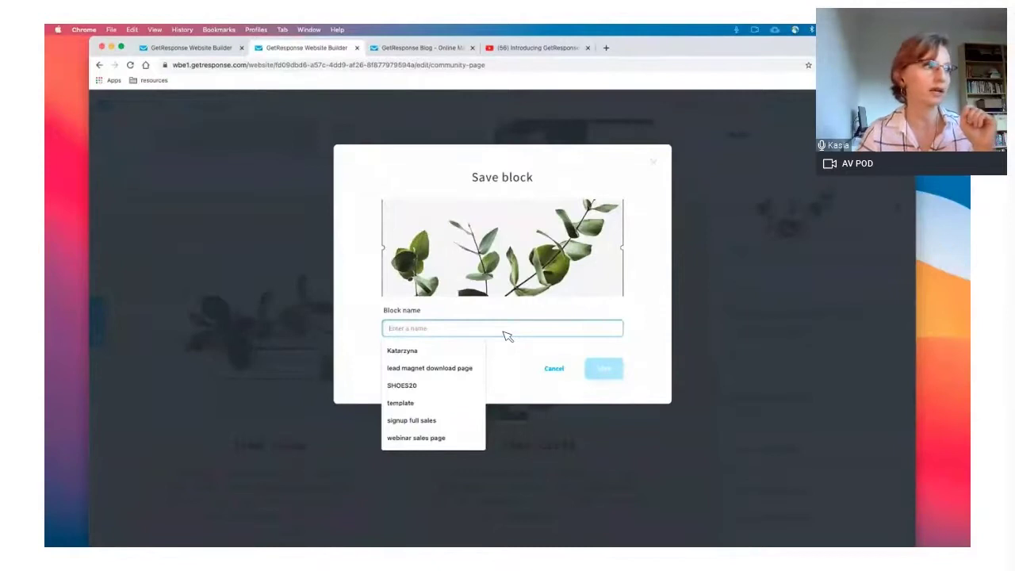
{"action": "type", "text": "kasia"}
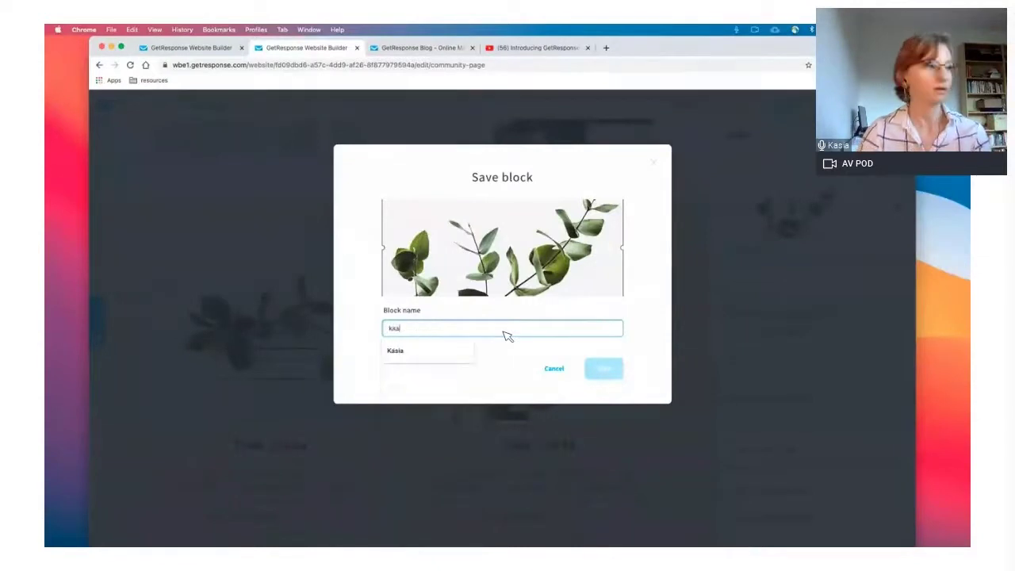
{"action": "type", "text": "'s co"}
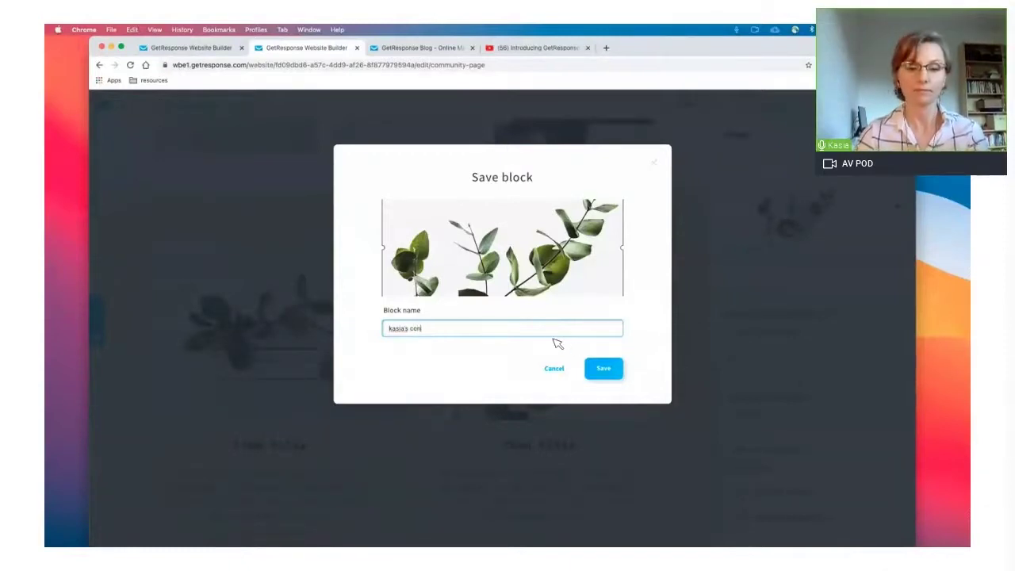
{"action": "type", "text": "nt"}
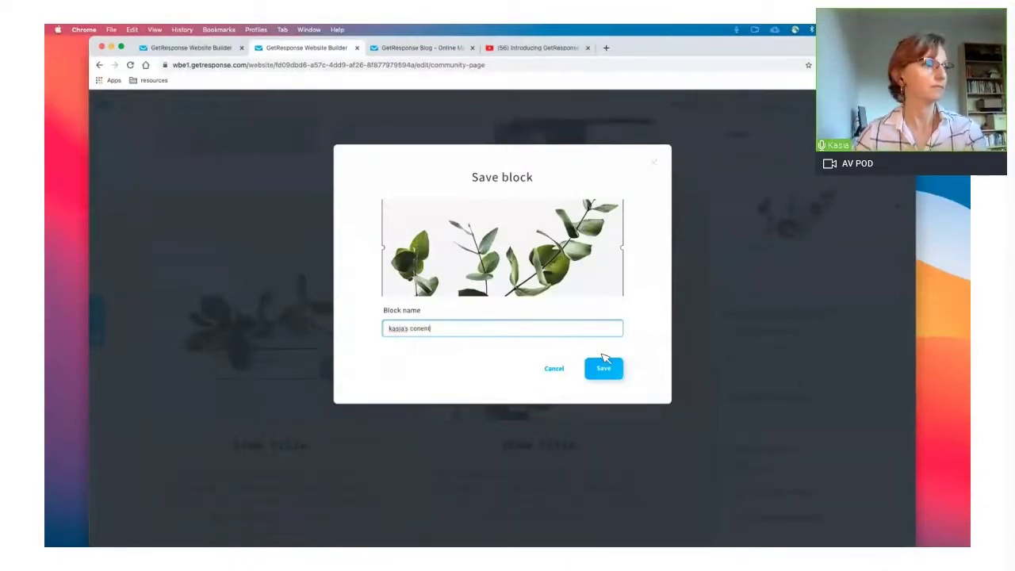
{"action": "left_click", "coordinate": [604, 369]}
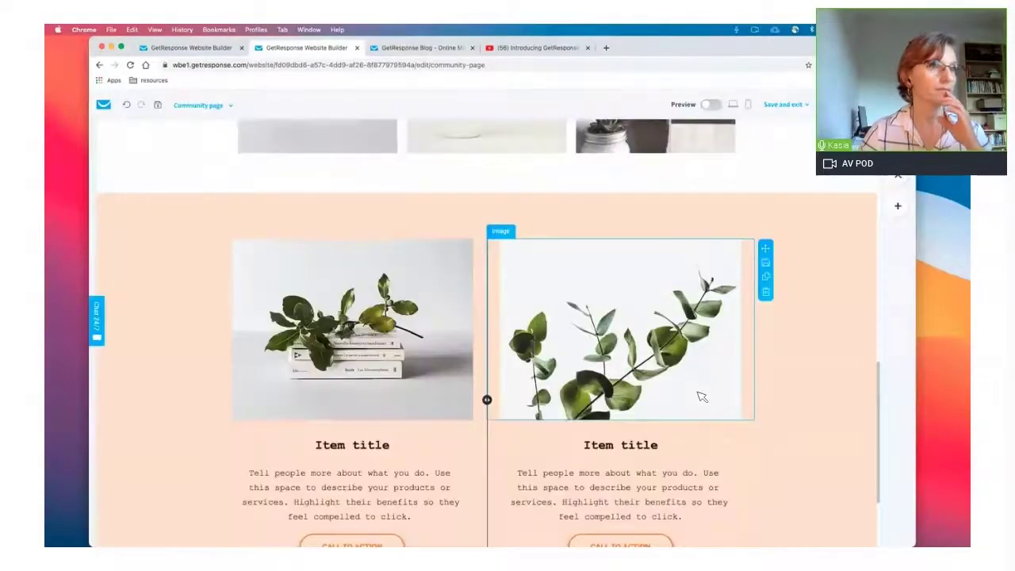
Look through the saved reusable blocks among the elements available for the page
{"action": "left_click", "coordinate": [898, 206]}
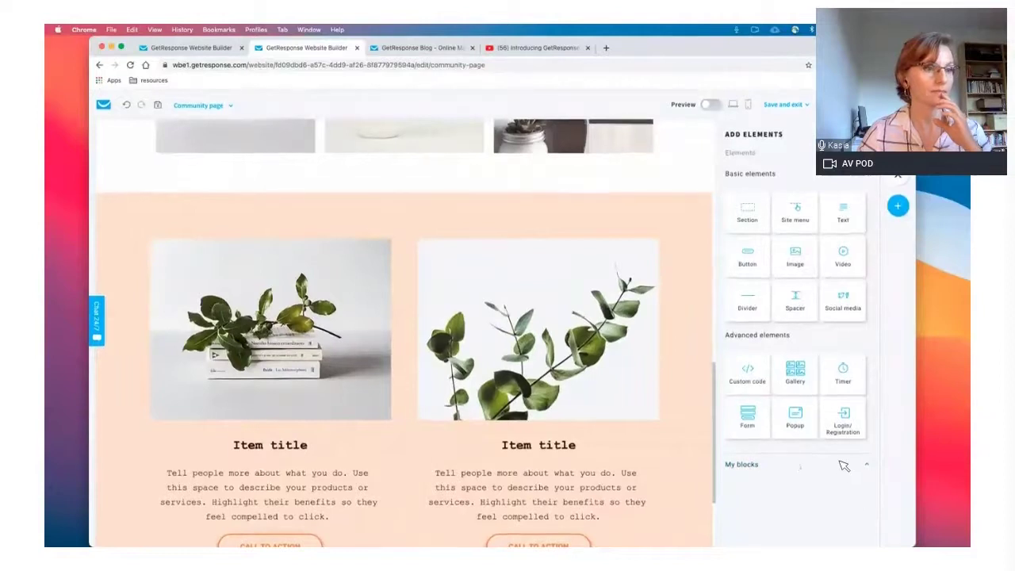
{"action": "scroll", "coordinate": [843, 466], "scroll_direction": "down", "scroll_amount": 5}
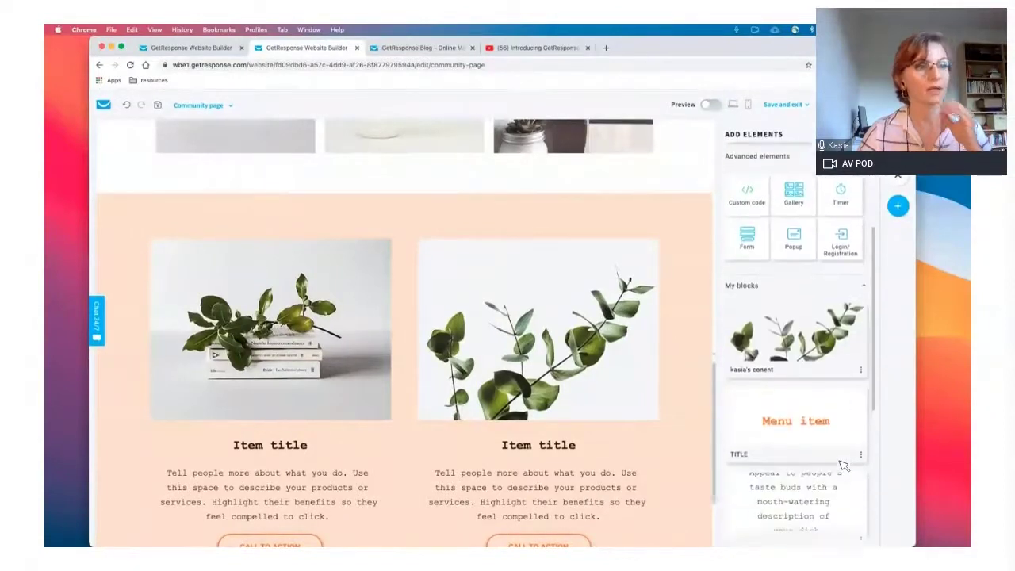
{"action": "scroll", "coordinate": [843, 465], "scroll_direction": "up", "scroll_amount": 1}
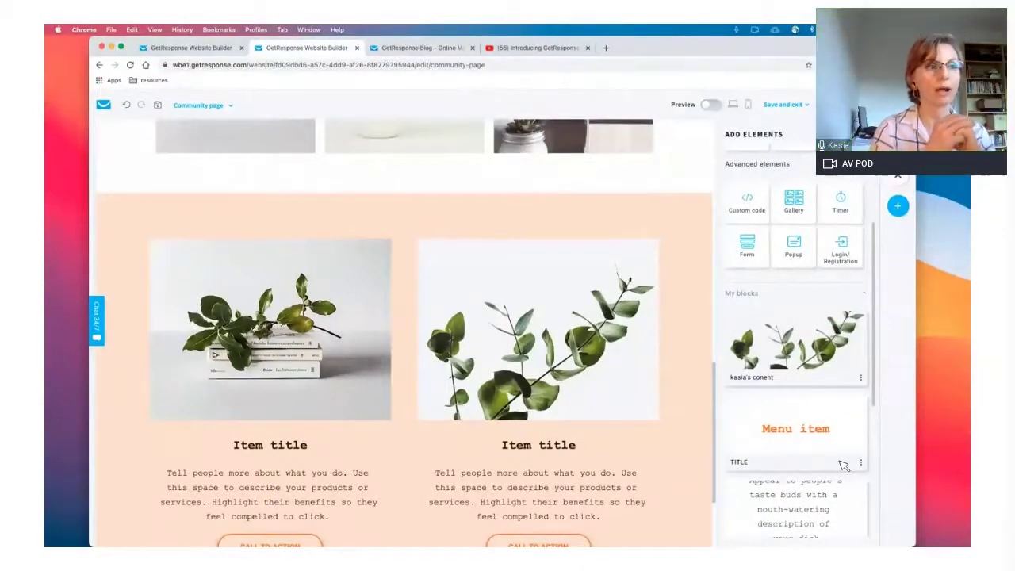
Switch to the Notes checklist, check off Create reusable content and go on to the Publish site section
{"action": "key", "text": "ctrl+Up"}
{"action": "left_click", "coordinate": [665, 446]}
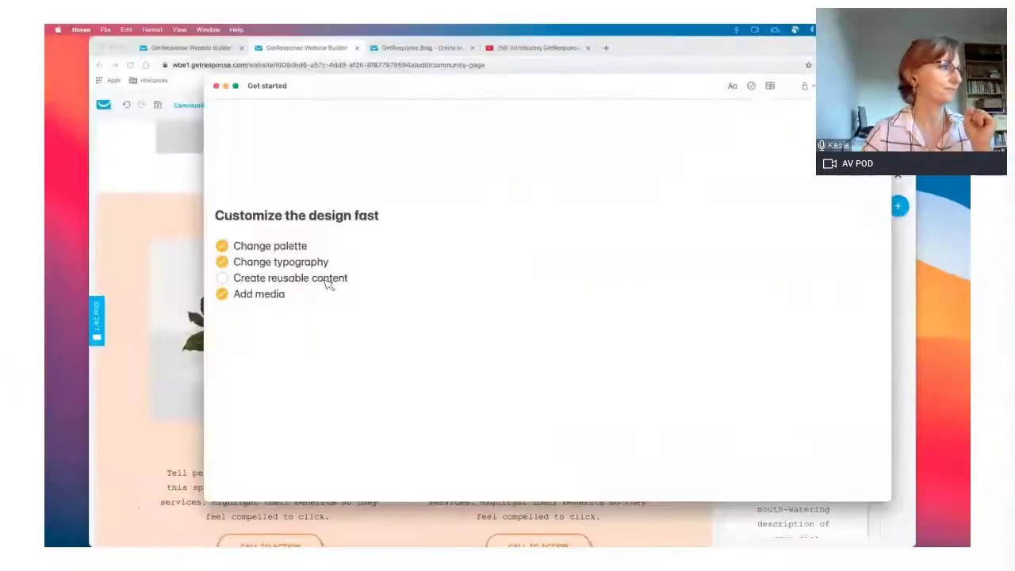
{"action": "left_click", "coordinate": [223, 278]}
{"action": "scroll", "coordinate": [277, 389], "scroll_direction": "down", "scroll_amount": 5}
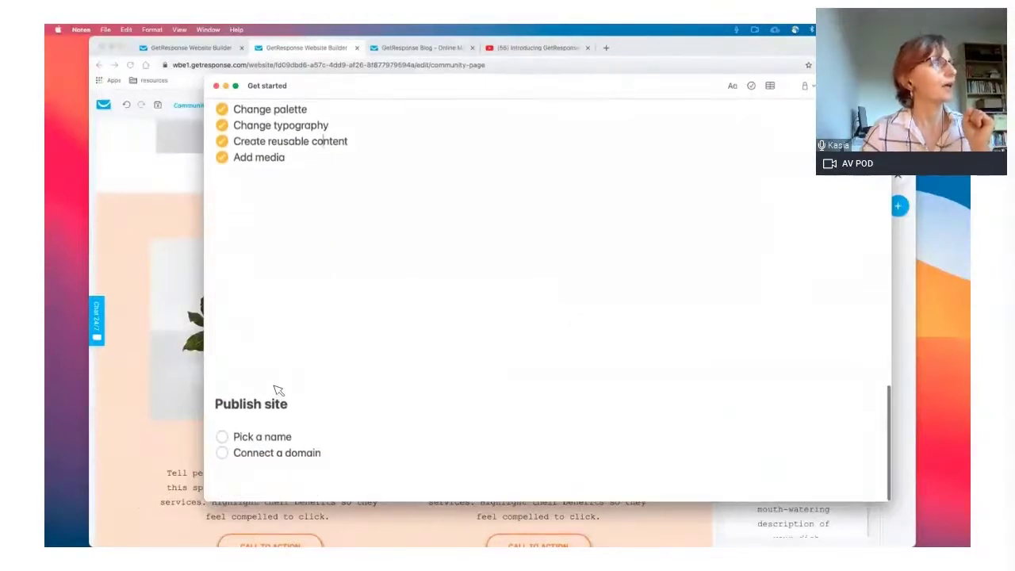
Back in Chrome, set the website name to "yarns" and select the whole free GetResponse subdomain text
{"action": "left_click", "coordinate": [141, 387]}
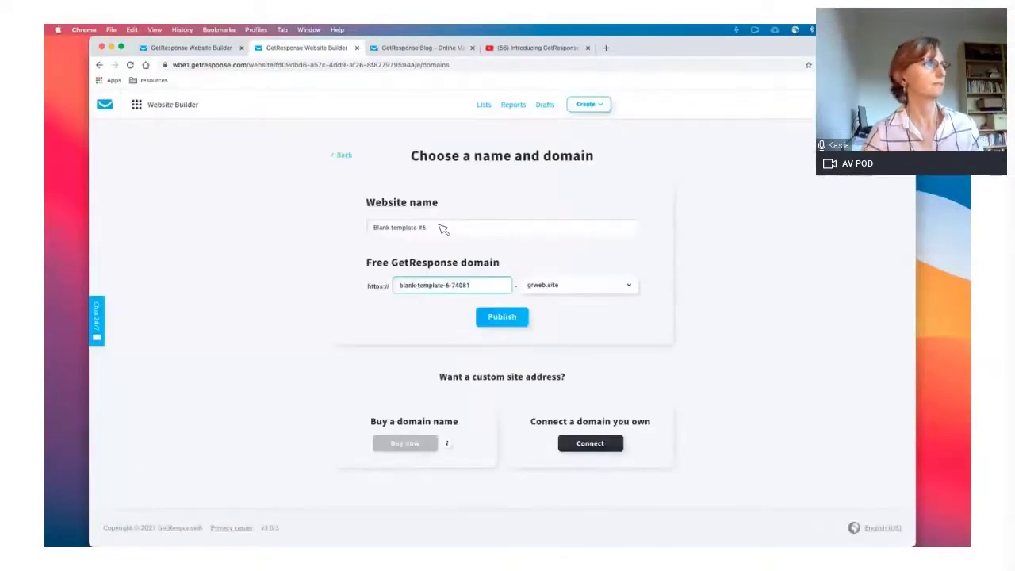
{"action": "left_click_drag", "start_coordinate": [427, 227], "coordinate": [376, 228]}
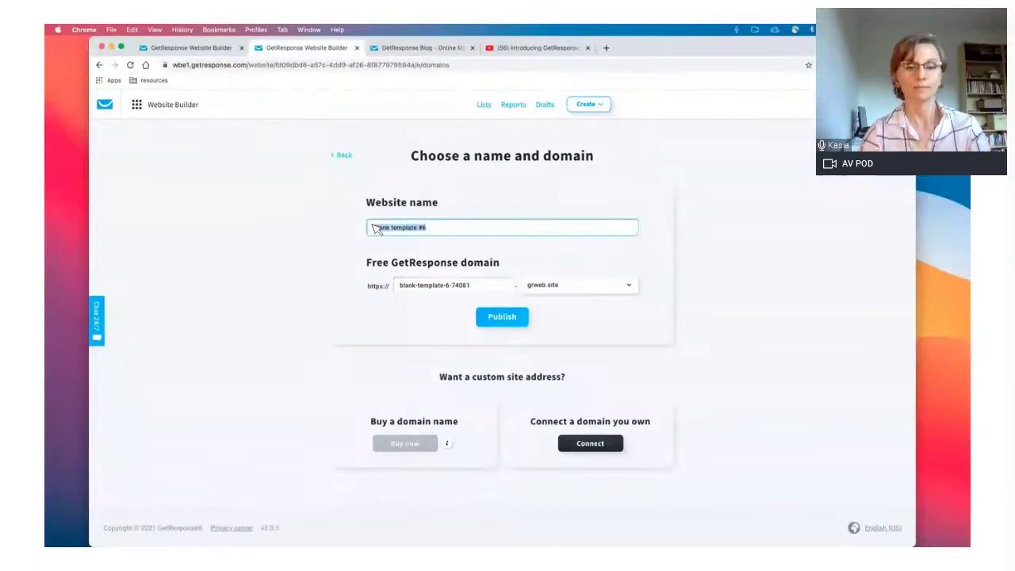
{"action": "key", "text": "BackSpace"}
{"action": "type", "text": "yarns"}
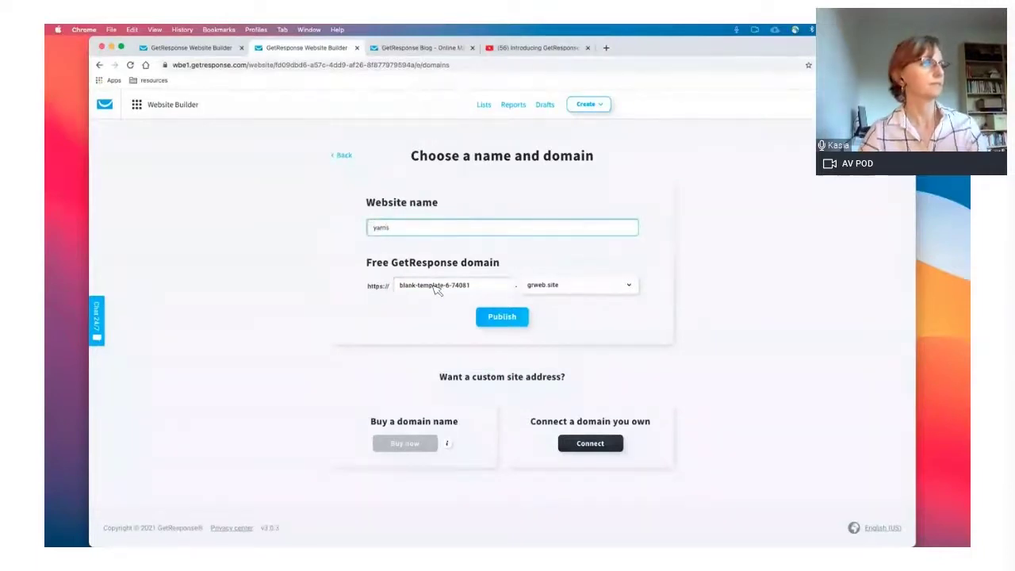
{"action": "double_click", "coordinate": [436, 290]}
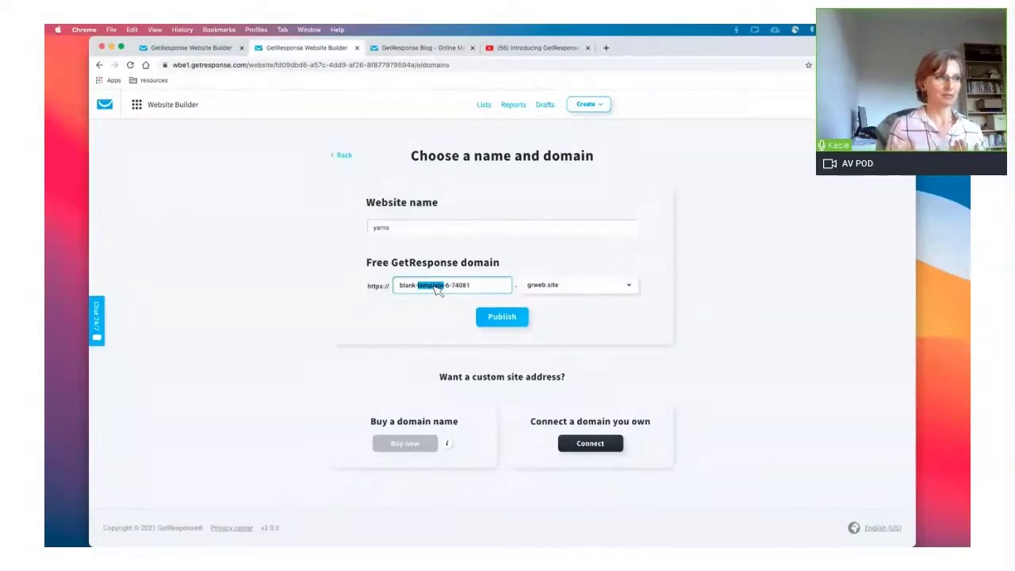
{"action": "left_click_drag", "start_coordinate": [478, 286], "coordinate": [393, 286]}
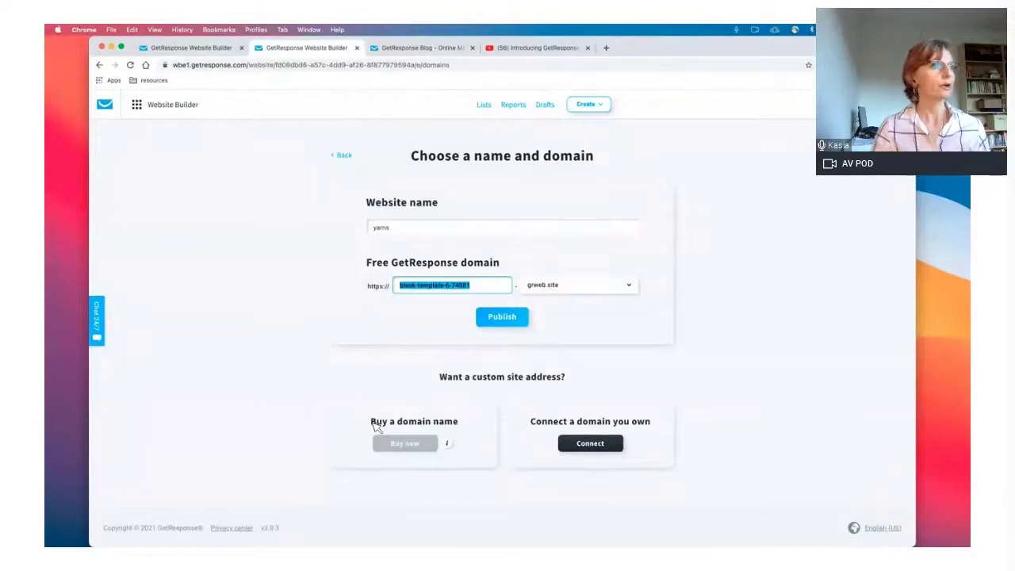
Switch to the Notes checklist, check off Pick a name and Connect a domain, and review the whole list
{"action": "key", "text": "ctrl+Up"}
{"action": "left_click", "coordinate": [634, 429]}
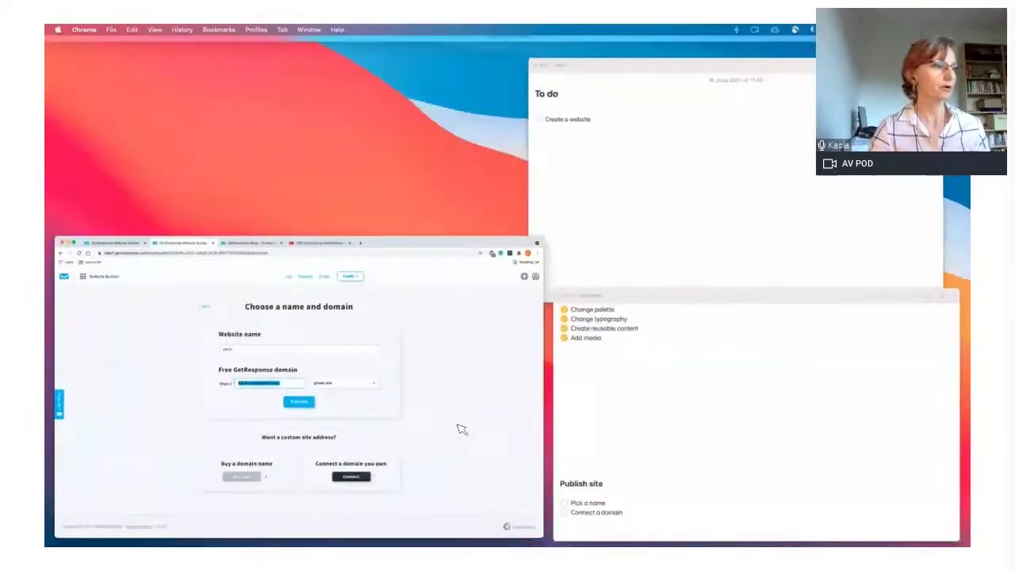
{"action": "left_click", "coordinate": [223, 437]}
{"action": "left_click", "coordinate": [223, 453]}
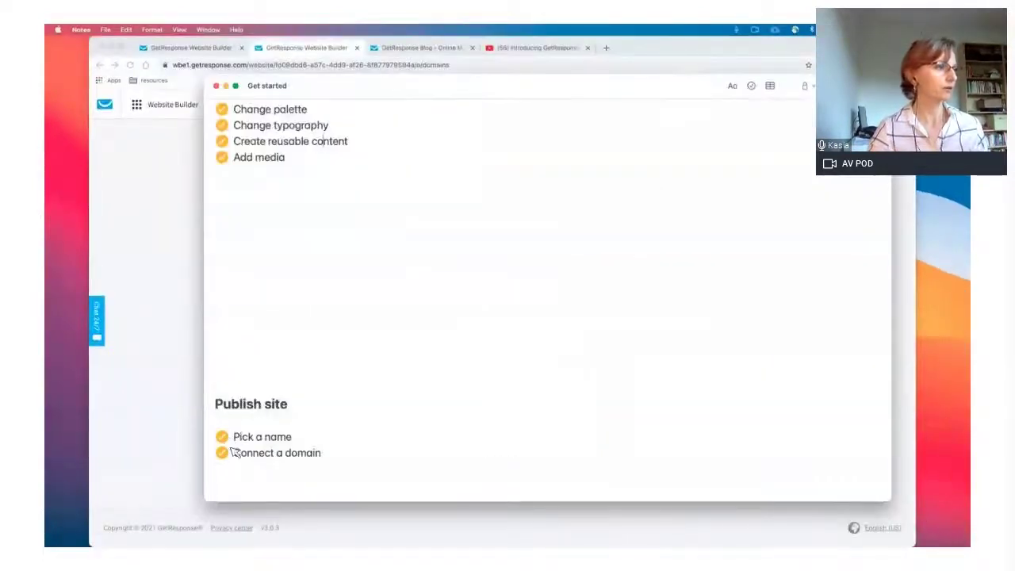
{"action": "scroll", "coordinate": [320, 397], "scroll_direction": "up", "scroll_amount": 15}
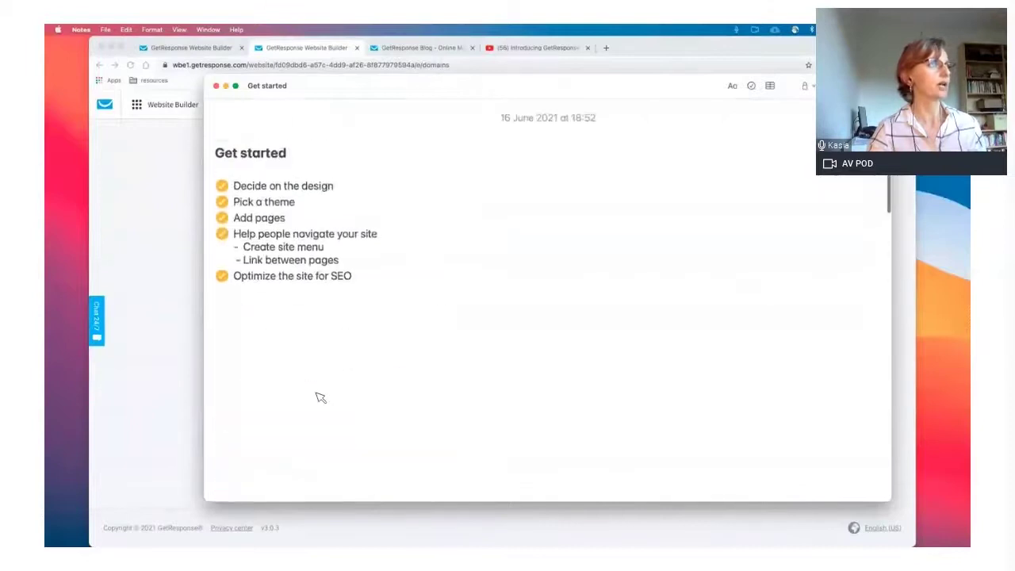
{"action": "scroll", "coordinate": [320, 397], "scroll_direction": "down", "scroll_amount": 15}
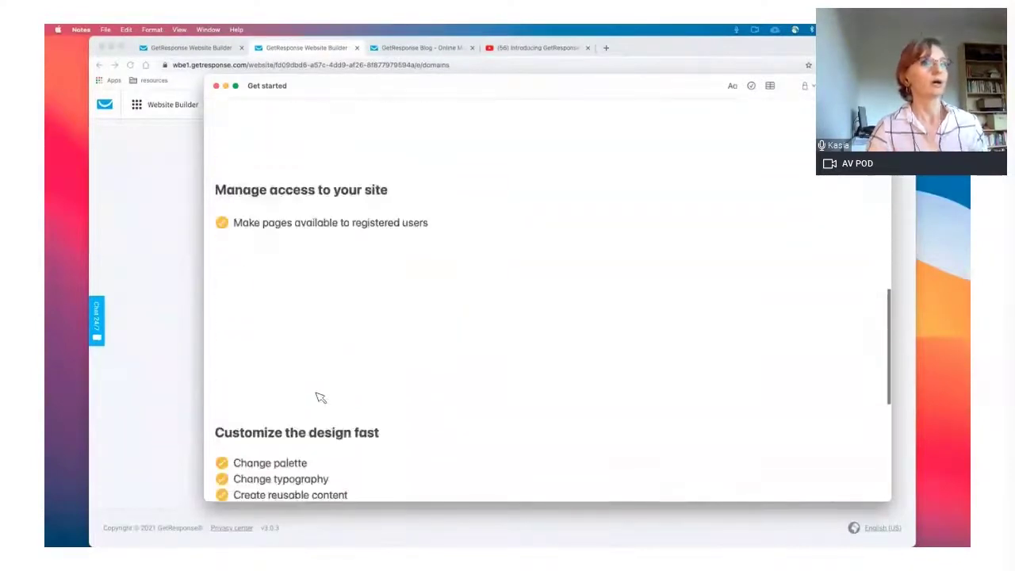
{"action": "scroll", "coordinate": [320, 397], "scroll_direction": "down", "scroll_amount": 5}
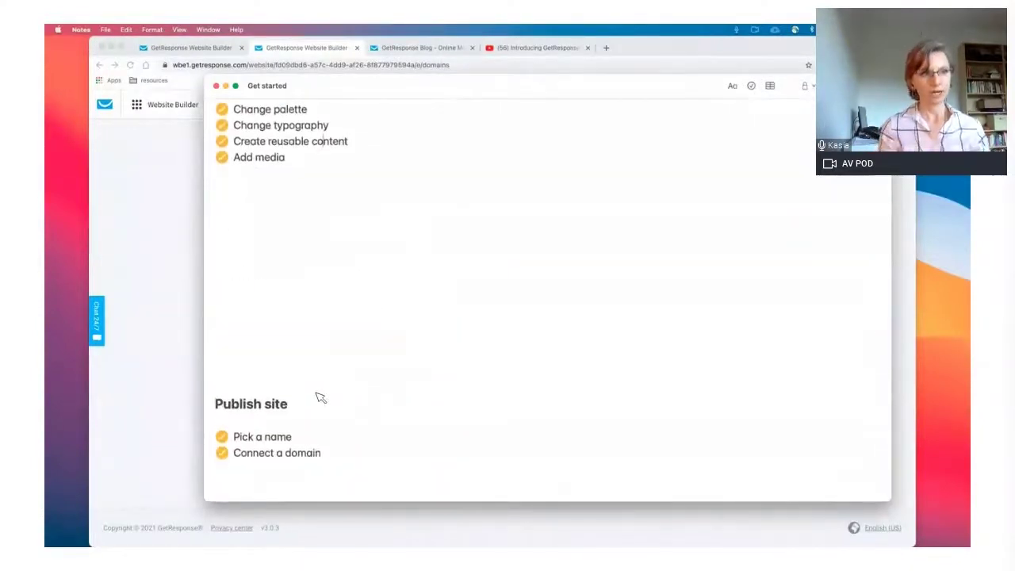